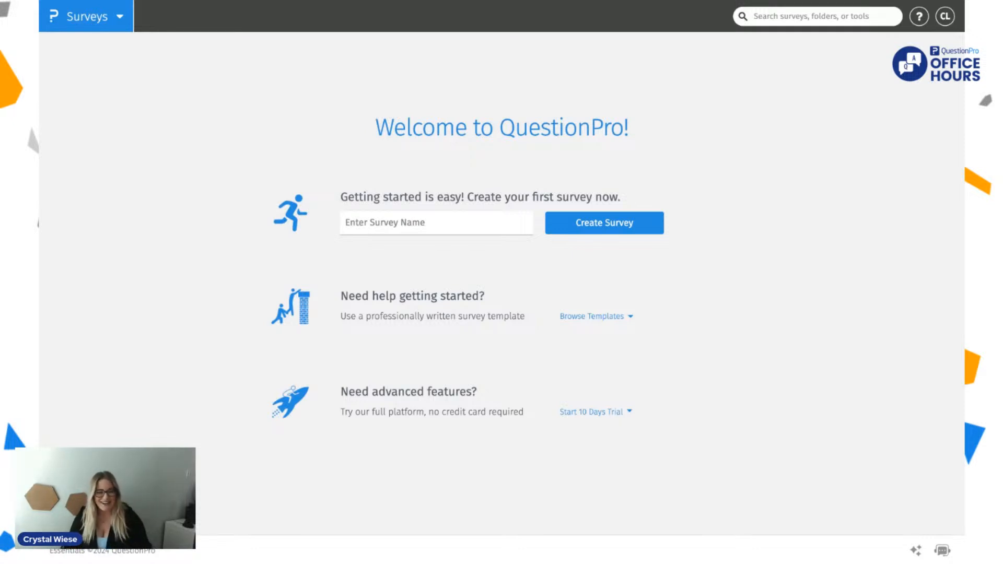
# Step: Enter "QuestionPro Office Hours" as the name of the new survey
pyautogui.click(428, 225)
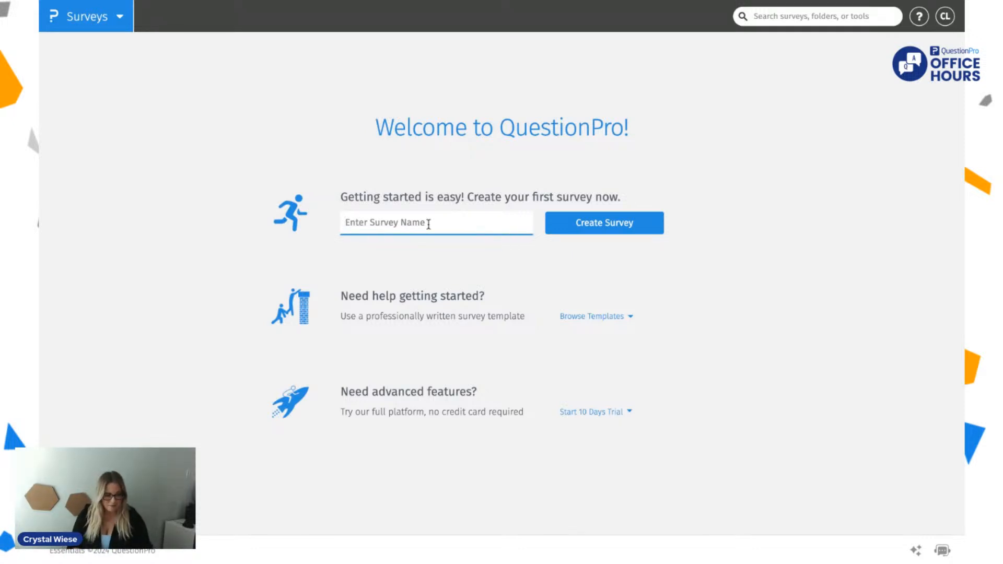
pyautogui.write('QuestionPro Office Hours')
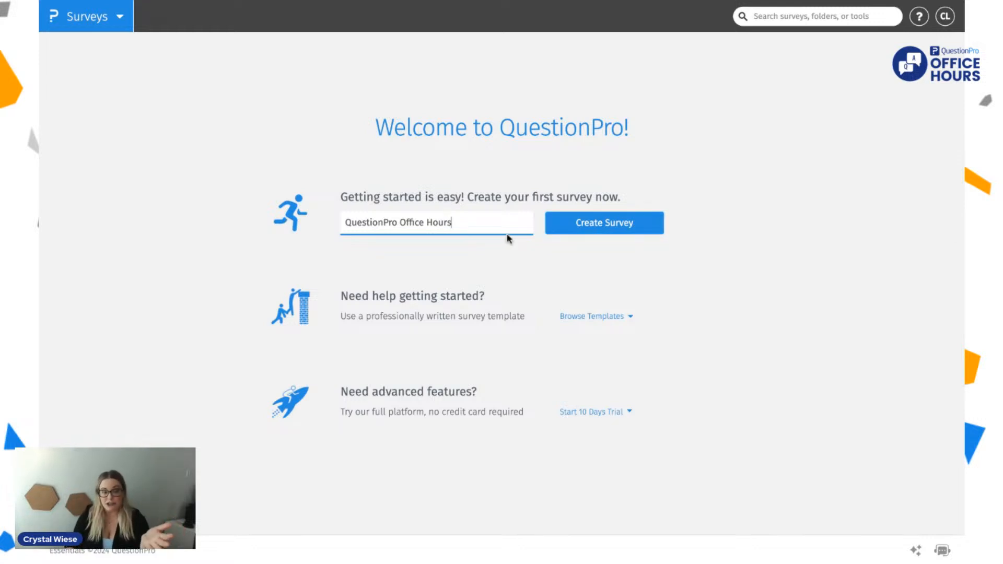
# Step: Browse the survey templates and review the questions of the Basic Event Planning template in the Basic Pack category
pyautogui.click(605, 319)
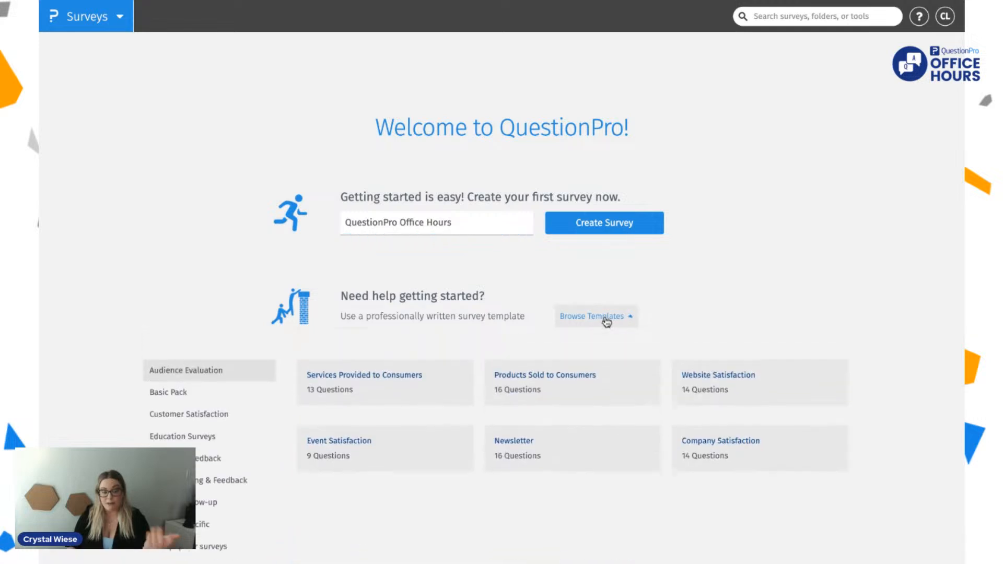
pyautogui.scroll(-4, 555, 441)
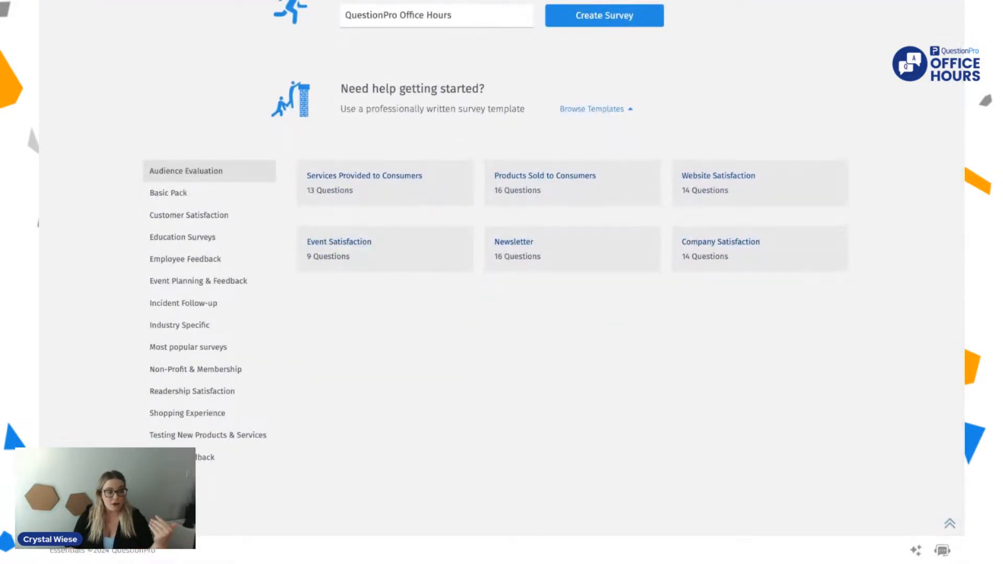
pyautogui.click(220, 202)
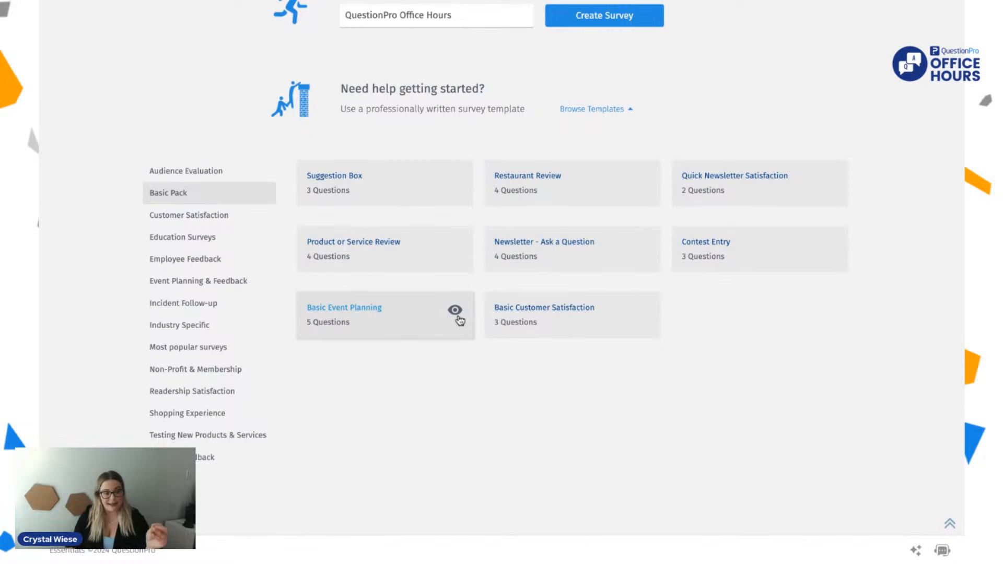
pyautogui.click(455, 313)
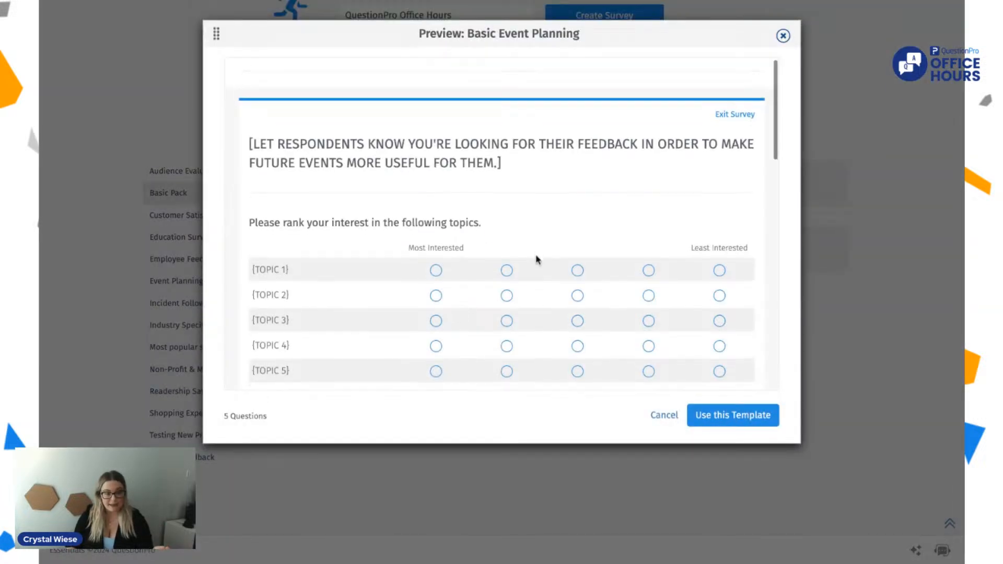
pyautogui.scroll(-1, 535, 258)
pyautogui.scroll(1, 537, 251)
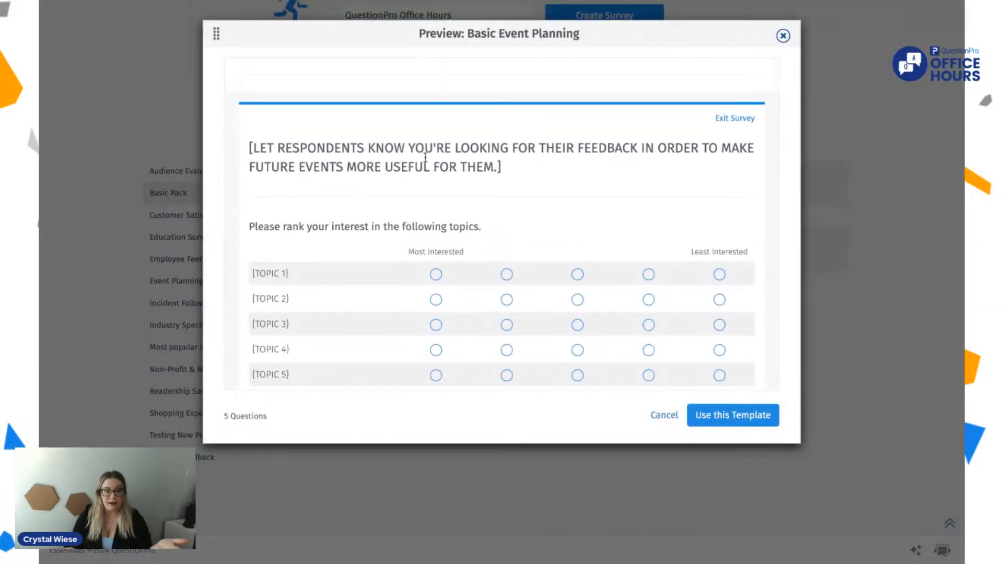
pyautogui.scroll(-10, 425, 157)
pyautogui.scroll(-5, 426, 157)
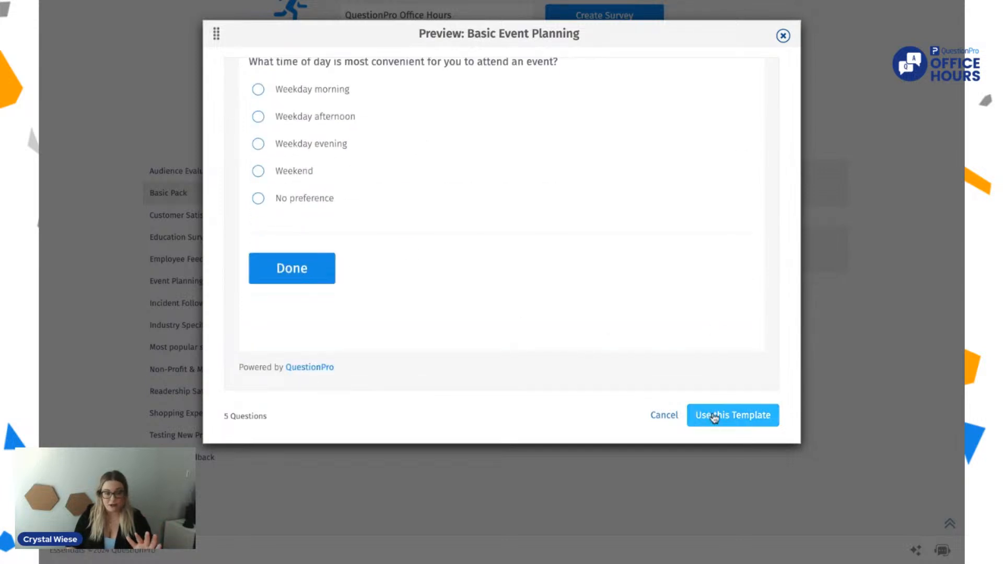
pyautogui.click(784, 36)
# Step: Preview the Company Satisfaction template from the most popular surveys and look through its questions
pyautogui.click(188, 345)
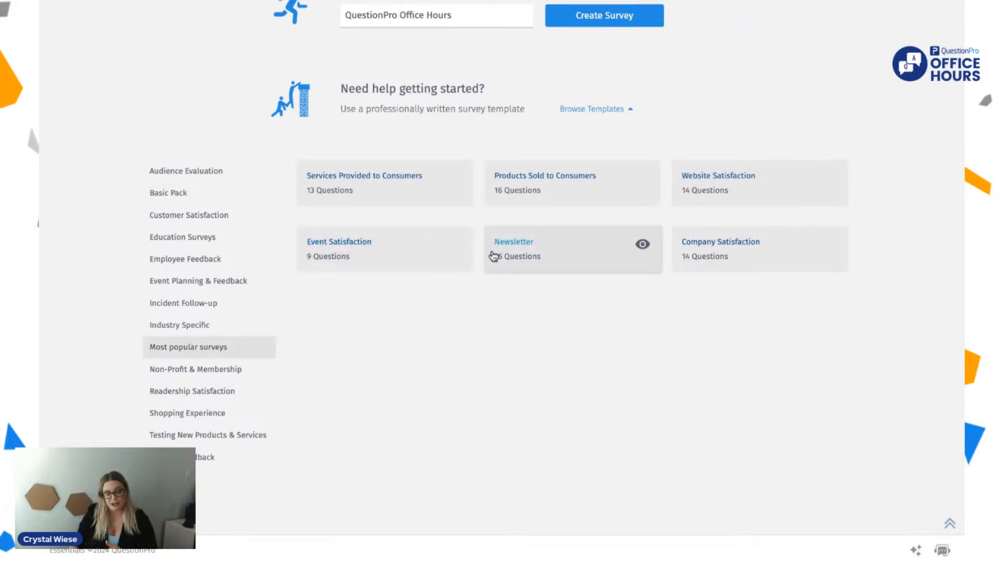
pyautogui.click(828, 246)
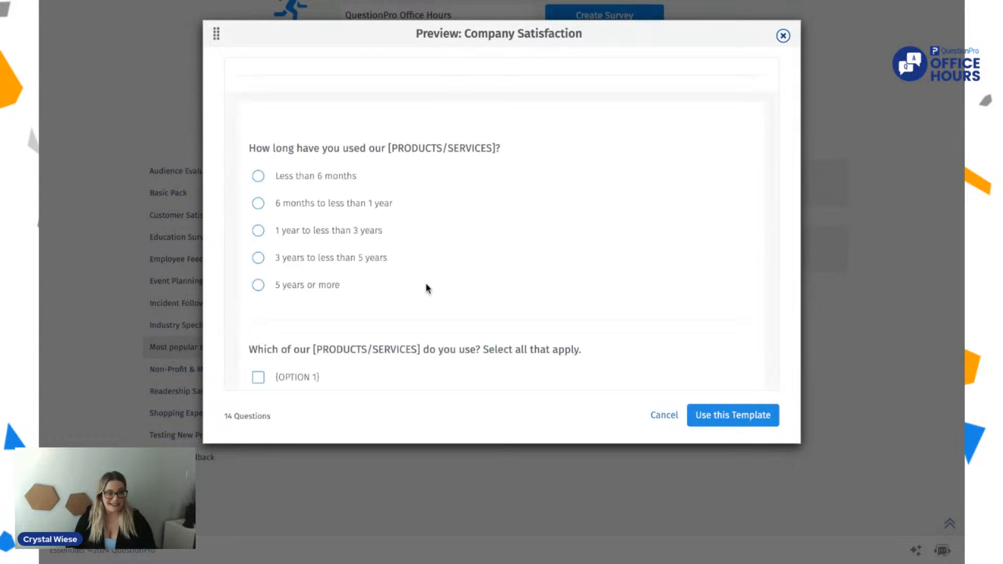
pyautogui.scroll(-6, 288, 176)
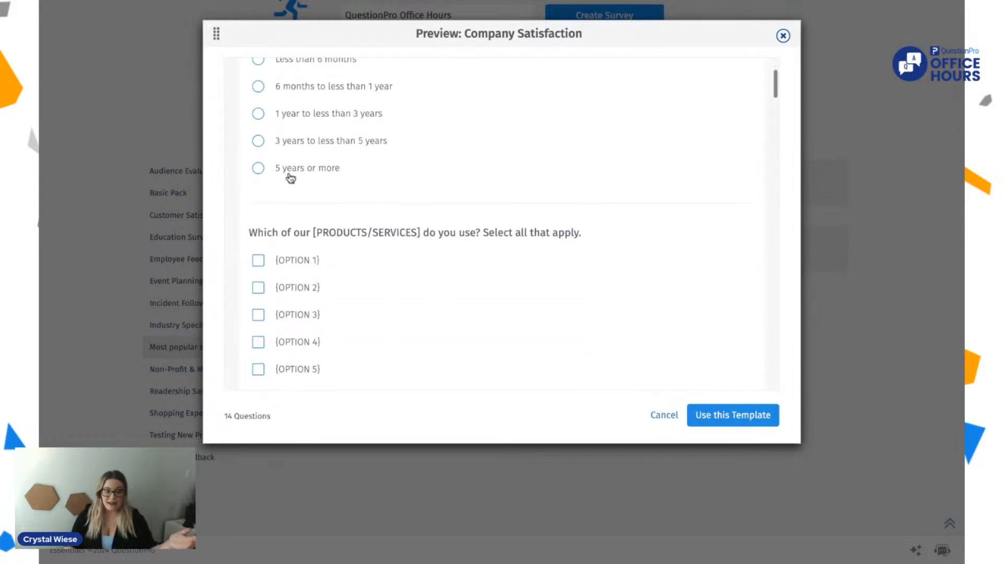
pyautogui.scroll(-8, 290, 176)
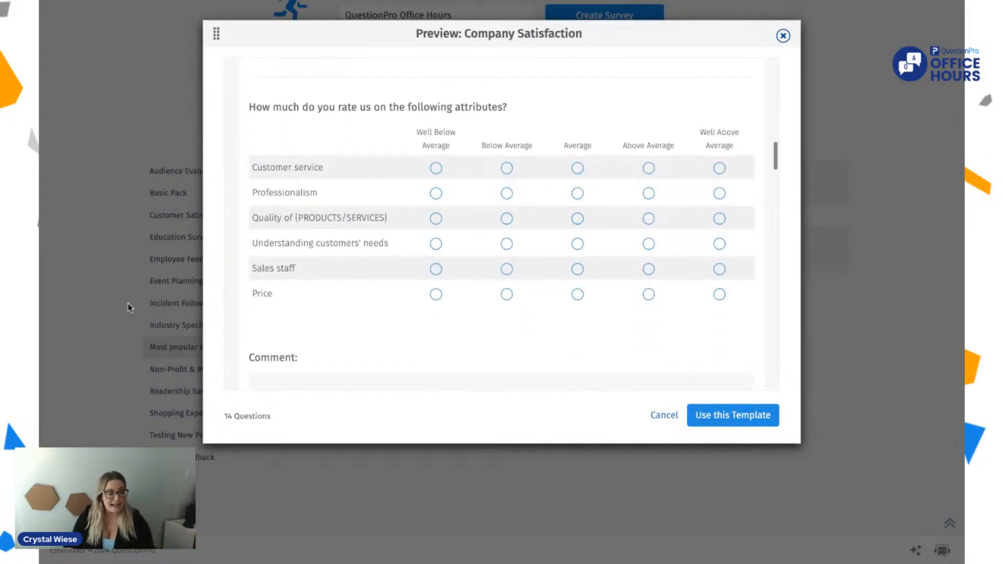
pyautogui.click(783, 36)
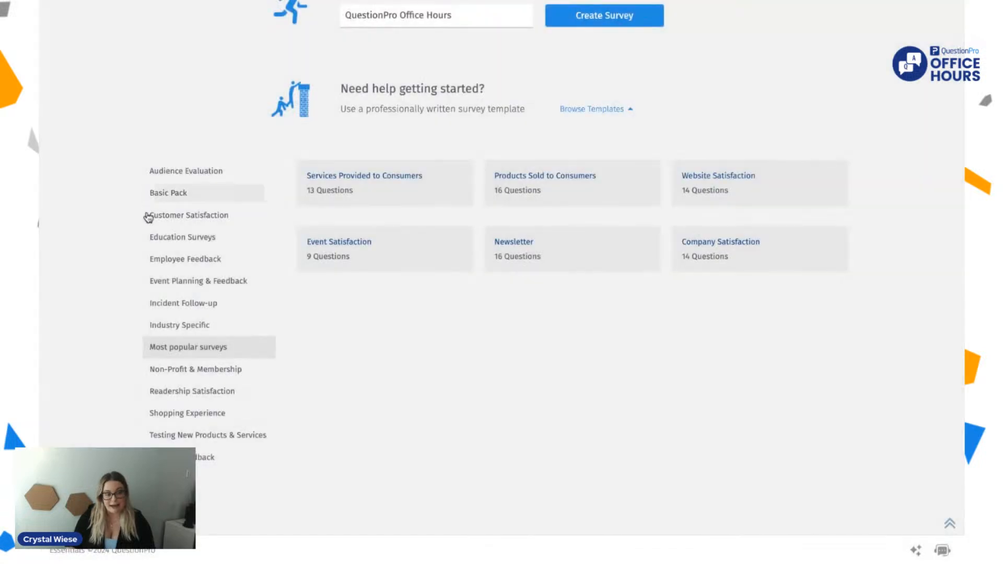
# Step: Preview the Employee Satisfaction for Larger Companies template in the Employee Feedback category, reading through to its end
pyautogui.click(169, 277)
pyautogui.click(181, 259)
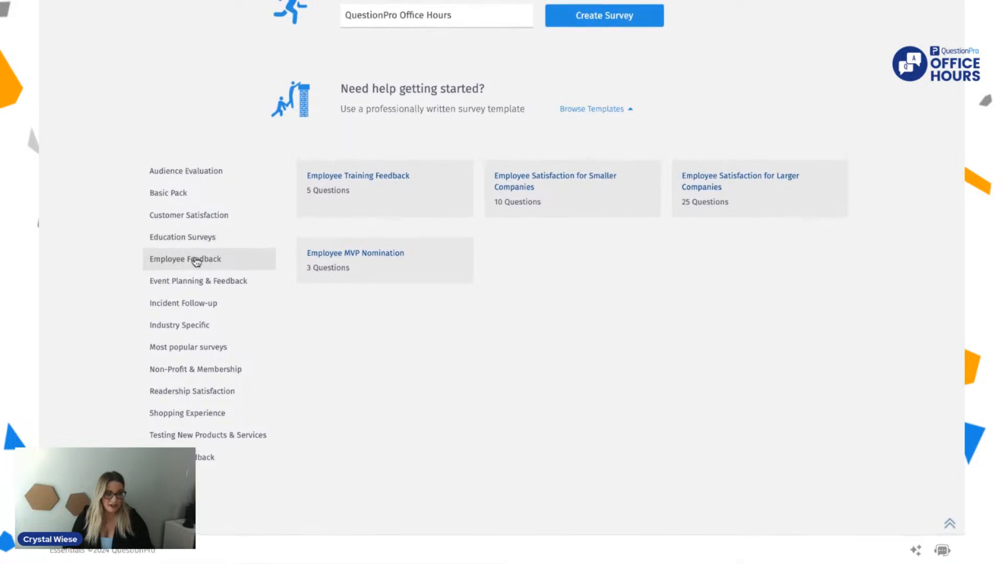
pyautogui.scroll(1, 196, 259)
pyautogui.scroll(2, 196, 261)
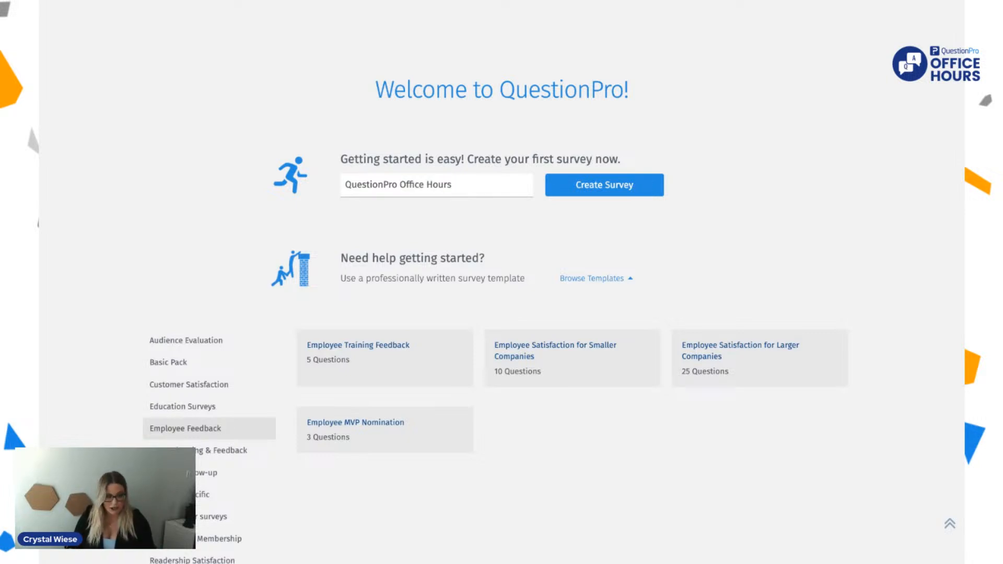
pyautogui.scroll(-3, 761, 188)
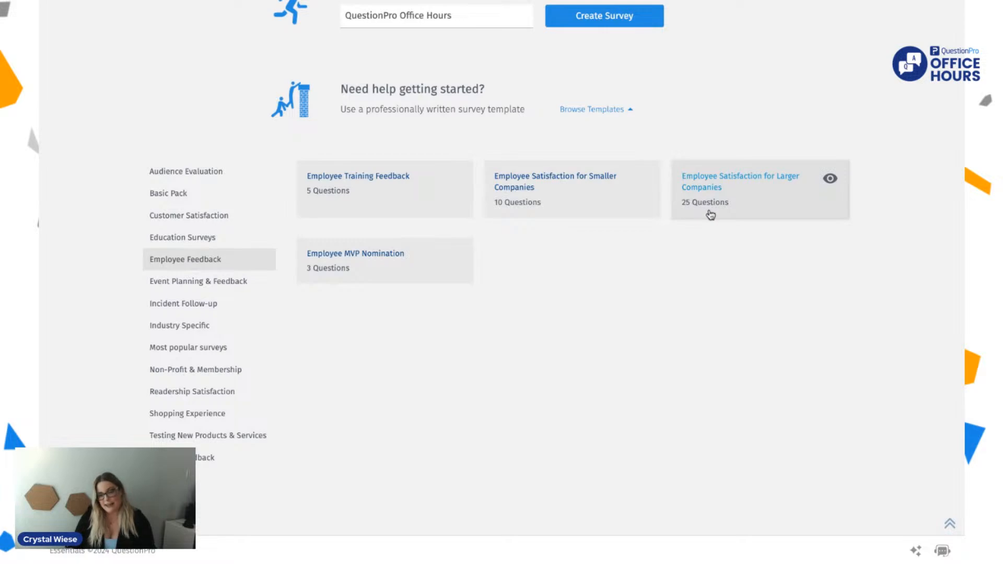
pyautogui.click(830, 178)
pyautogui.scroll(-12, 570, 261)
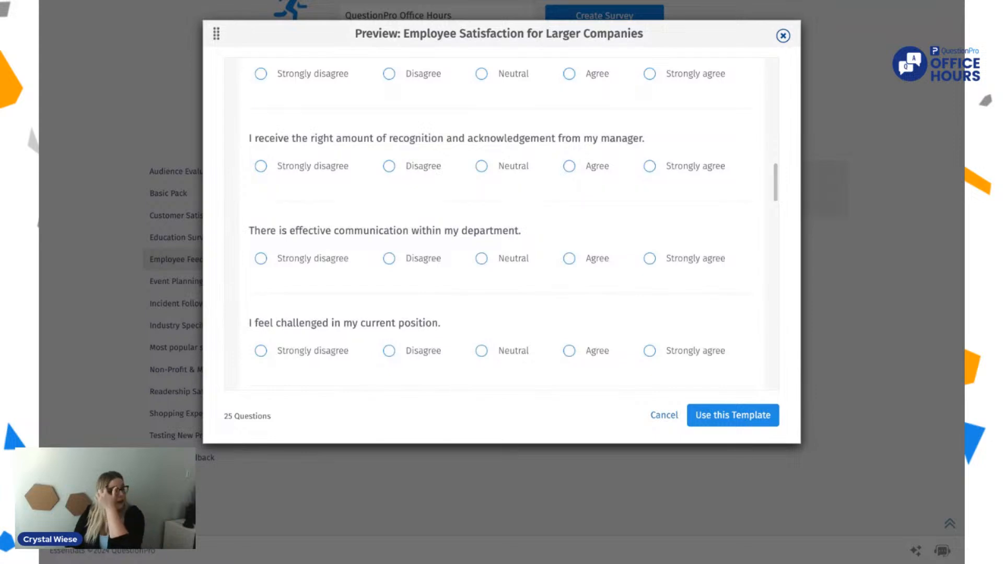
pyautogui.scroll(-10, 501, 225)
pyautogui.scroll(-7, 502, 225)
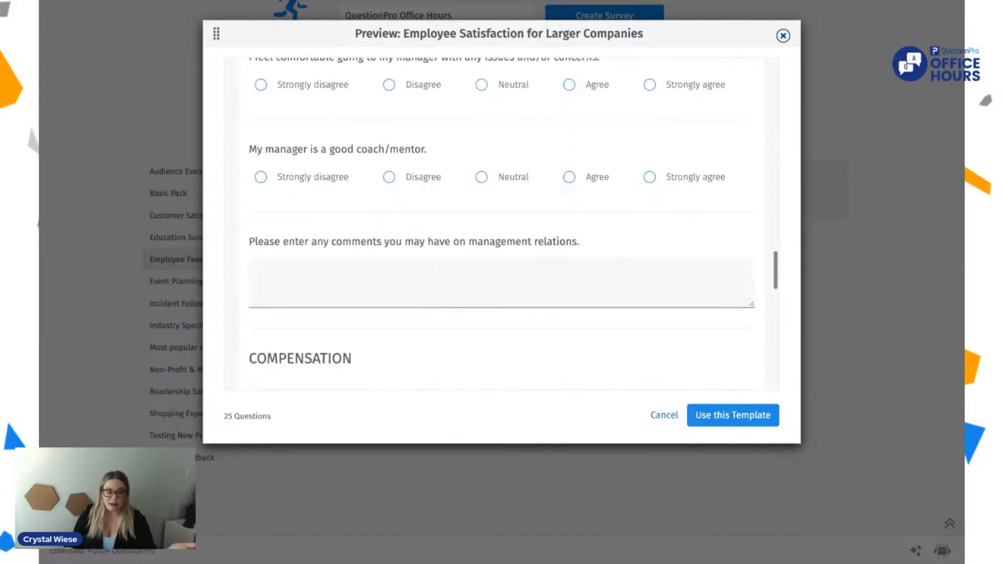
pyautogui.scroll(-5, 501, 225)
pyautogui.scroll(-8, 596, 380)
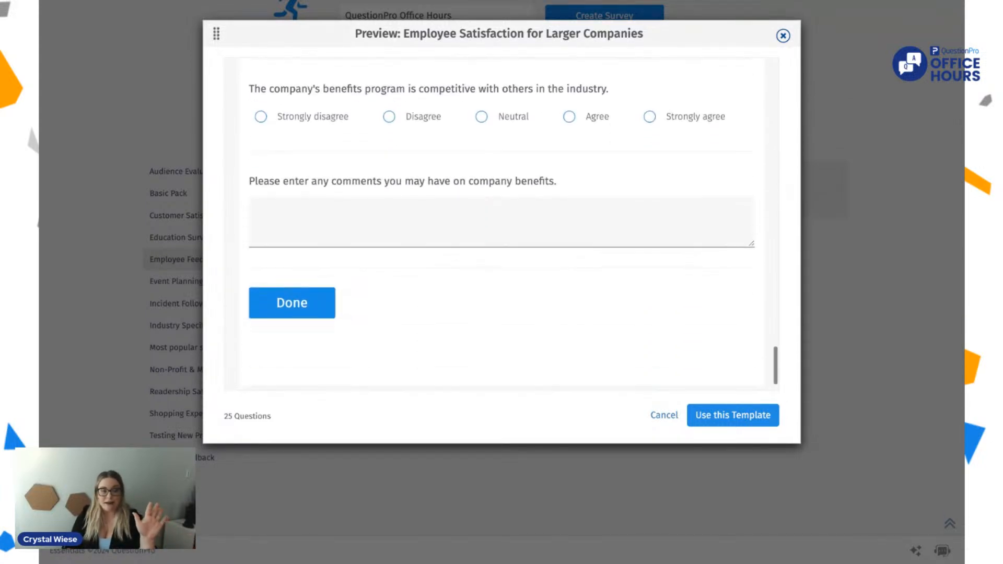
pyautogui.click(653, 416)
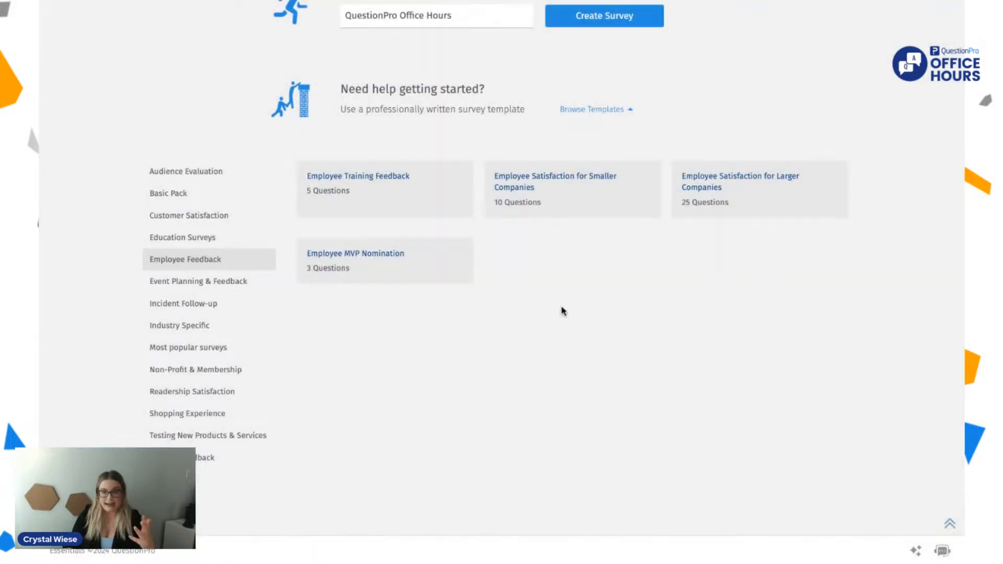
# Step: Review the Event Satisfaction template among the most popular surveys and create a survey from it
pyautogui.click(205, 349)
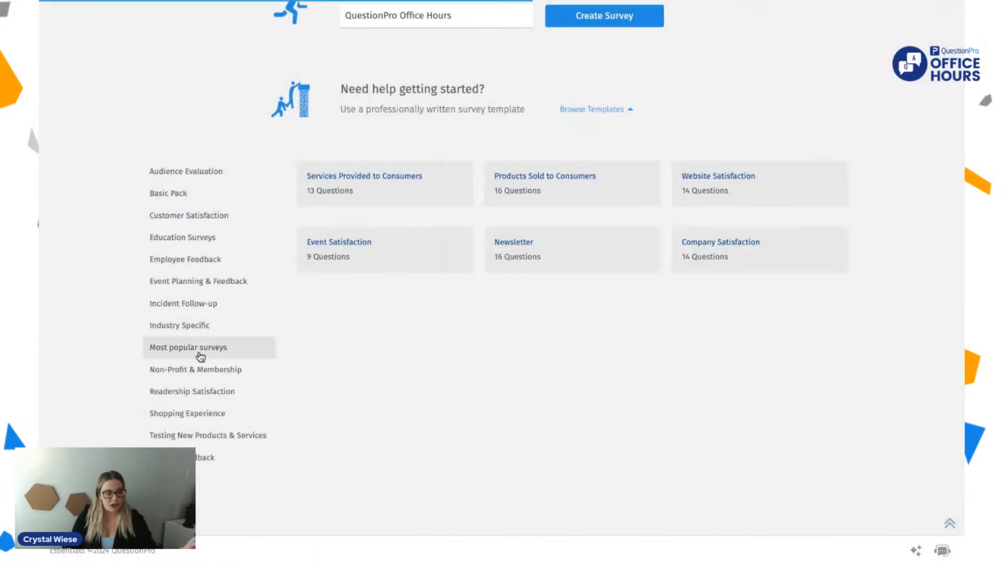
pyautogui.moveTo(413, 263)
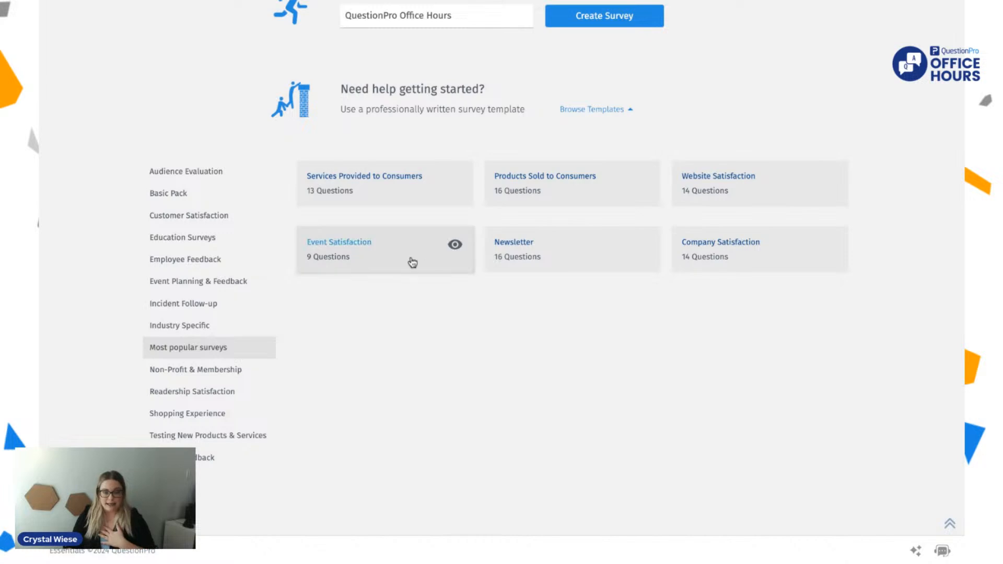
pyautogui.click(451, 247)
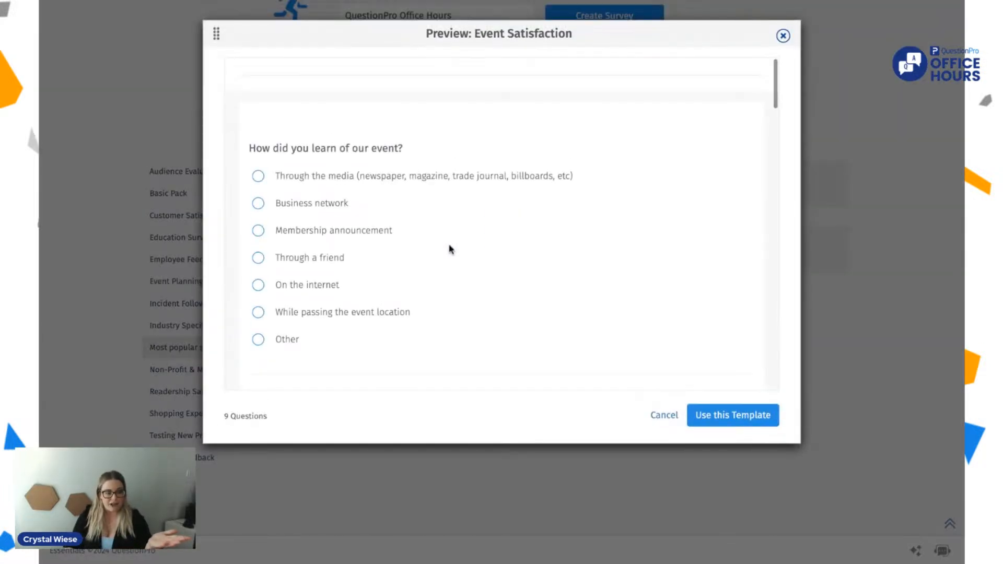
pyautogui.scroll(-15, 450, 248)
pyautogui.scroll(-15, 502, 223)
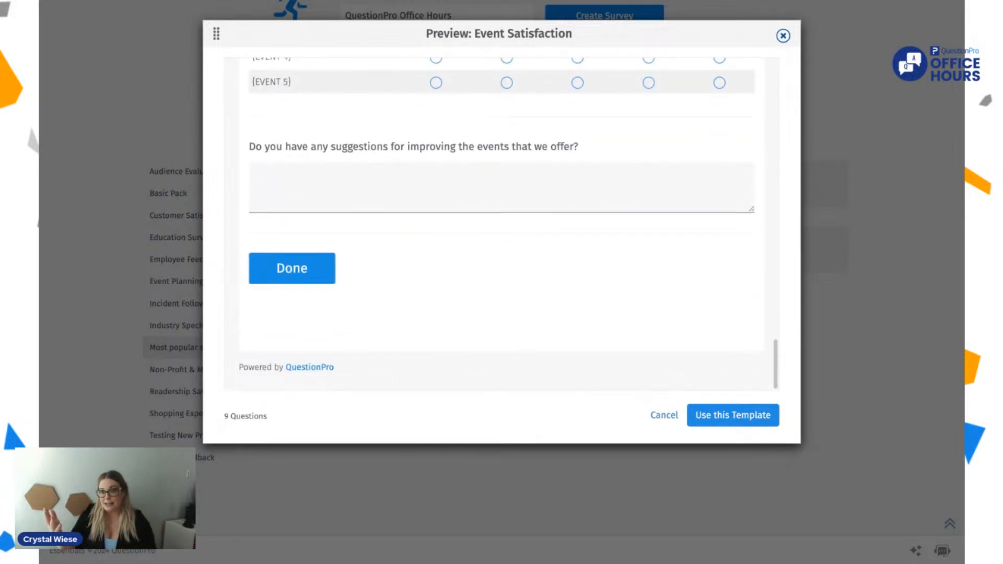
pyautogui.scroll(20, 501, 224)
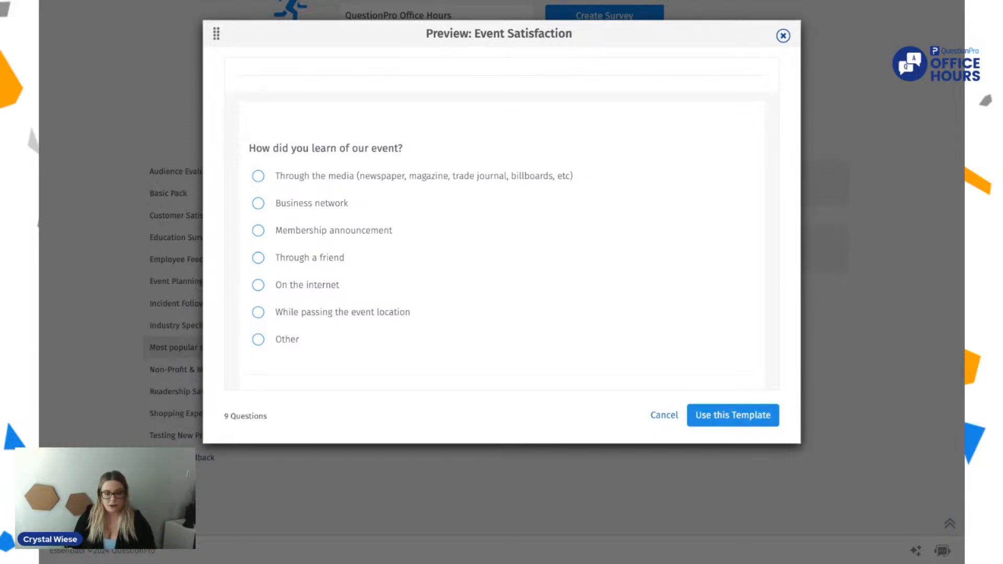
pyautogui.click(725, 417)
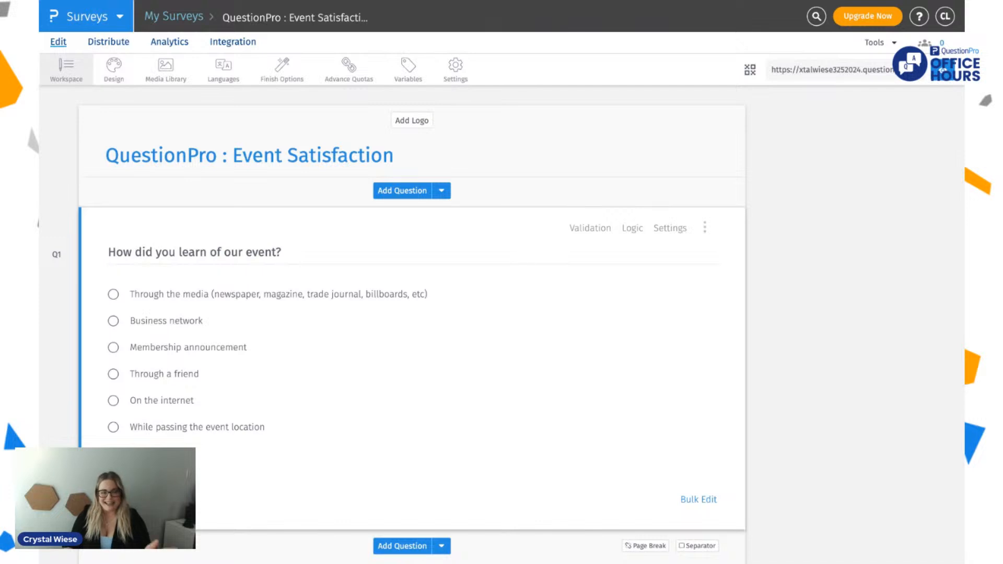
pyautogui.click(108, 252)
pyautogui.click(369, 156)
pyautogui.hotkey('ctrl', 'a')
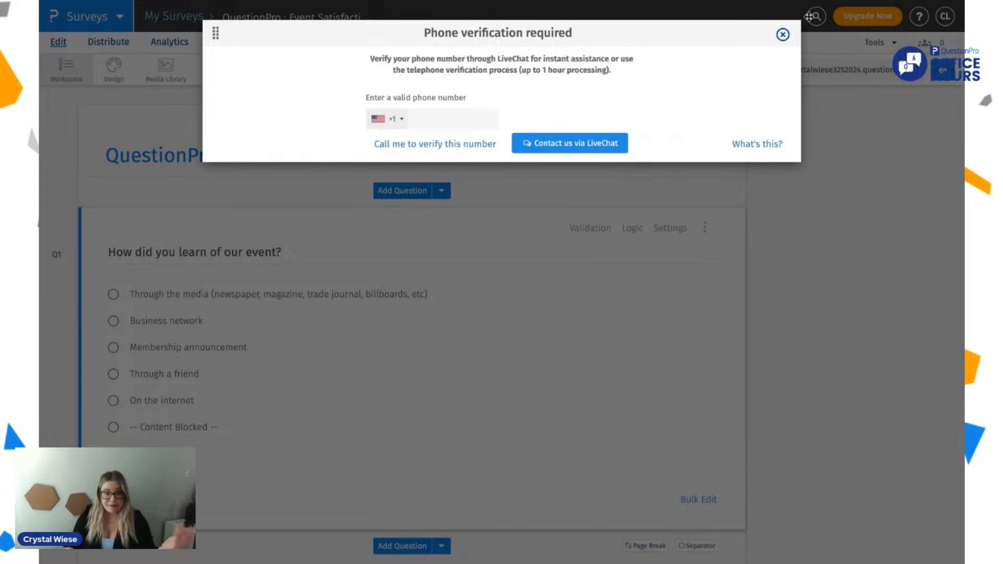
pyautogui.click(782, 37)
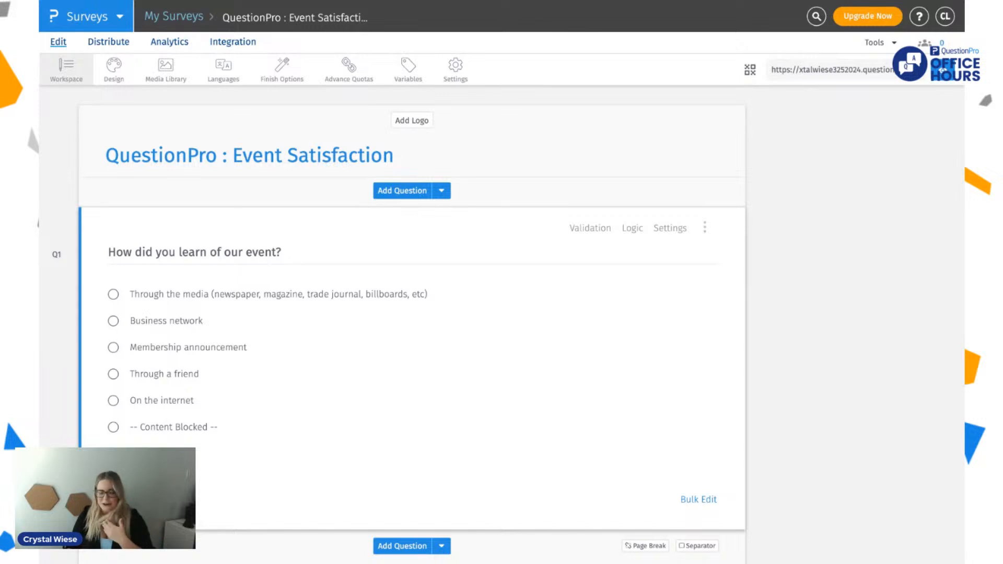
# Step: Replace the survey title with "QuestionPro Office Hours"
pyautogui.click(250, 156)
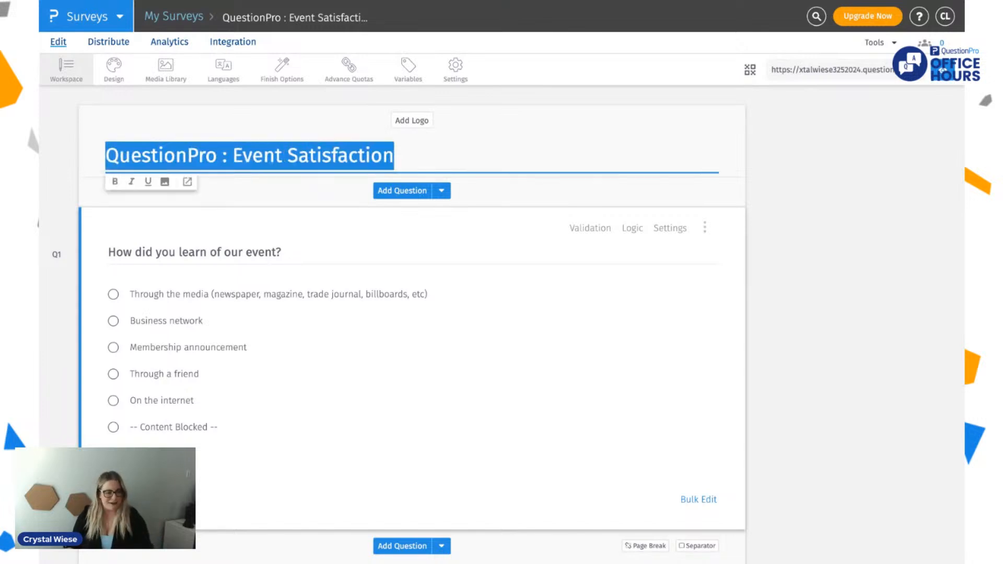
pyautogui.write('Question')
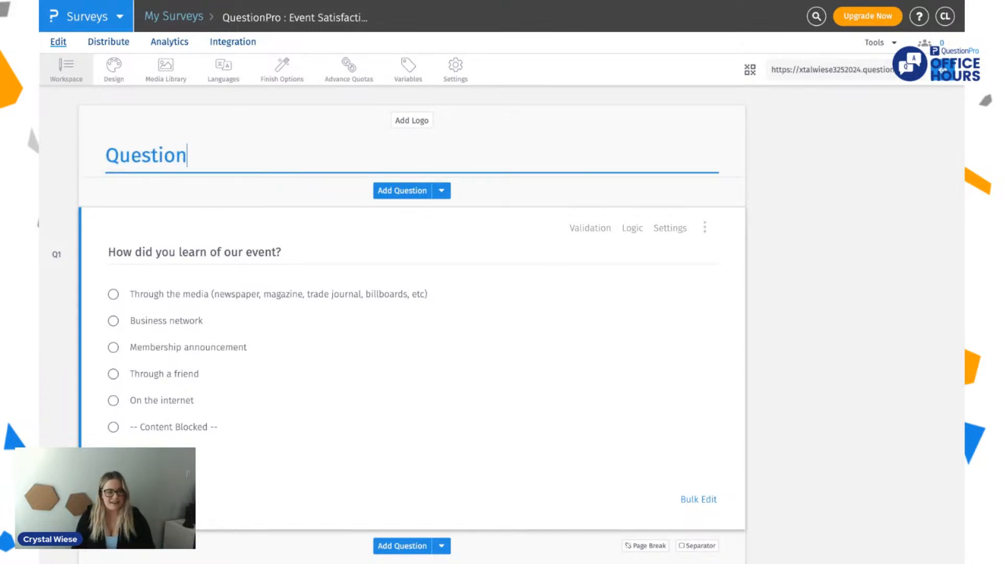
pyautogui.write('Pro Off')
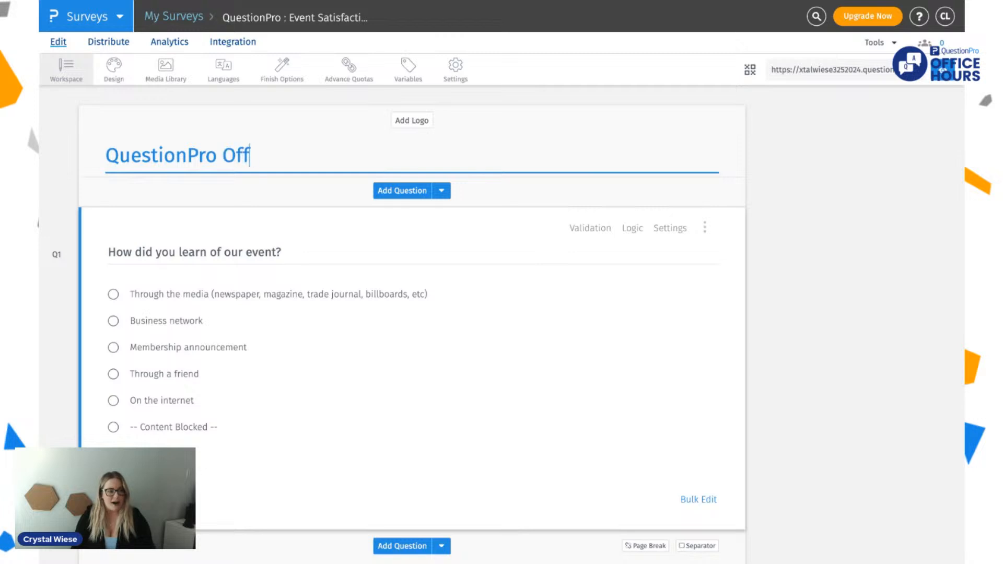
pyautogui.write('ice Hours')
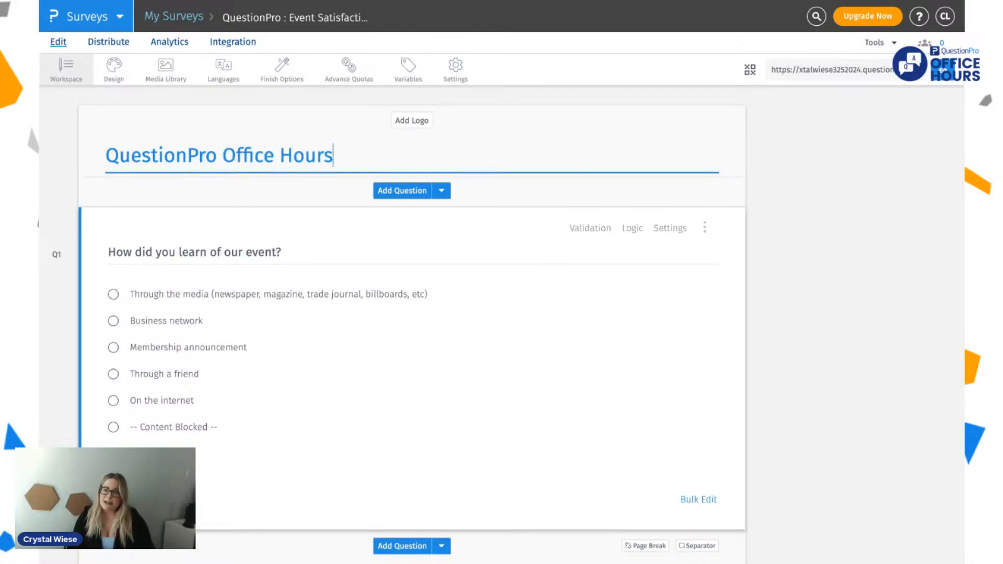
pyautogui.press('Return')
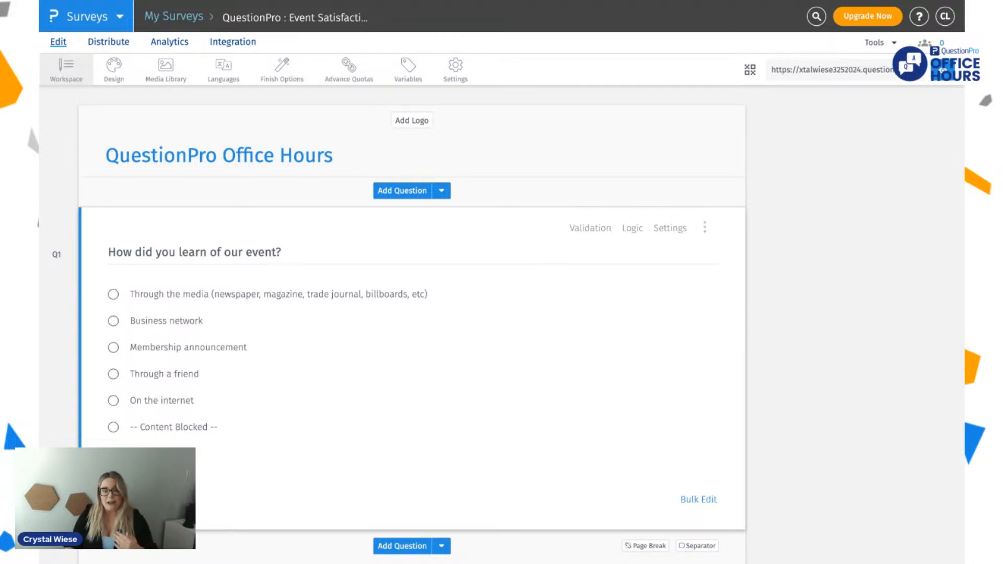
# Step: Try to upload a logo image from the survey's Add Logo option
pyautogui.click(411, 126)
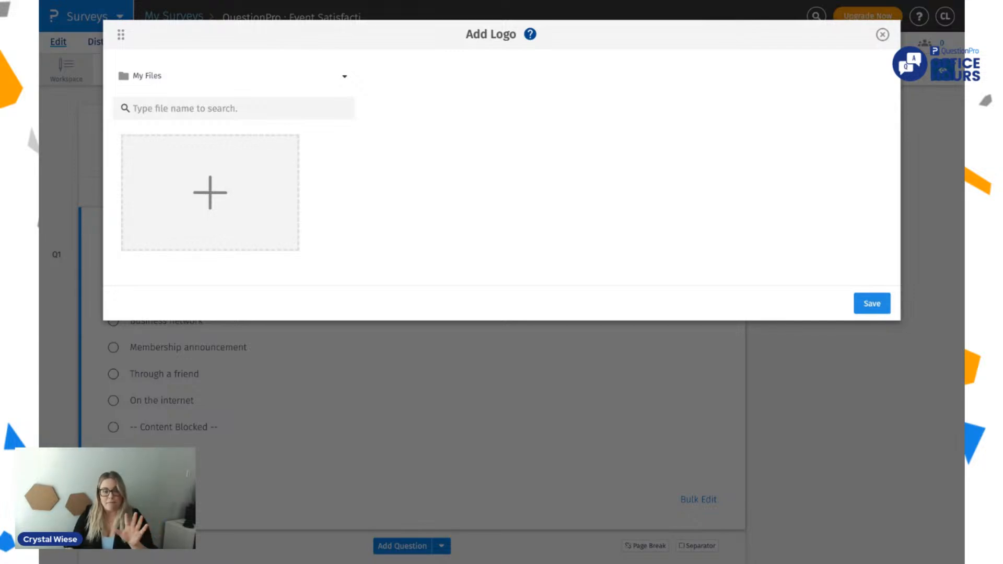
pyautogui.click(200, 195)
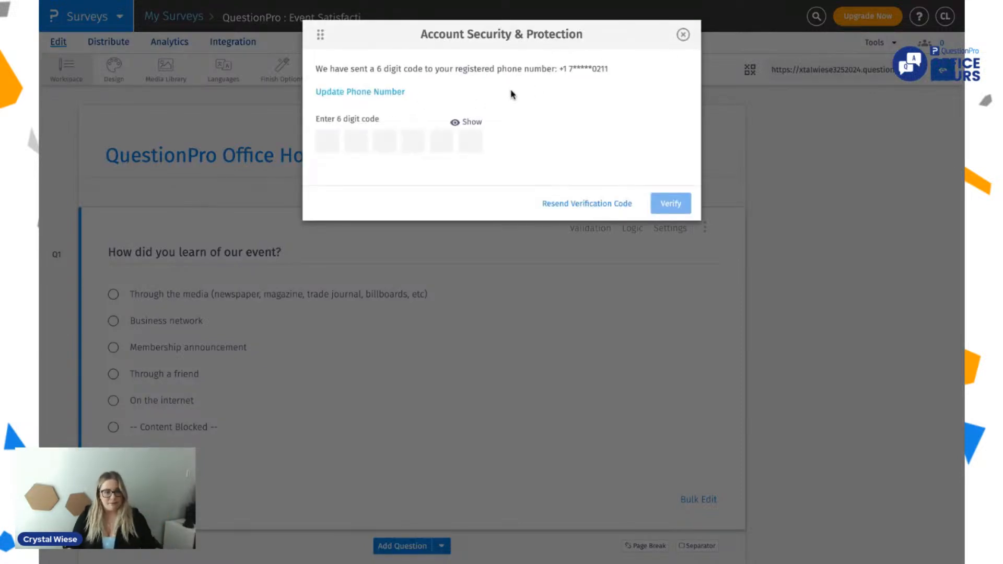
pyautogui.moveTo(542, 69); pyautogui.dragTo(630, 70)
pyautogui.click(685, 38)
pyautogui.click(396, 126)
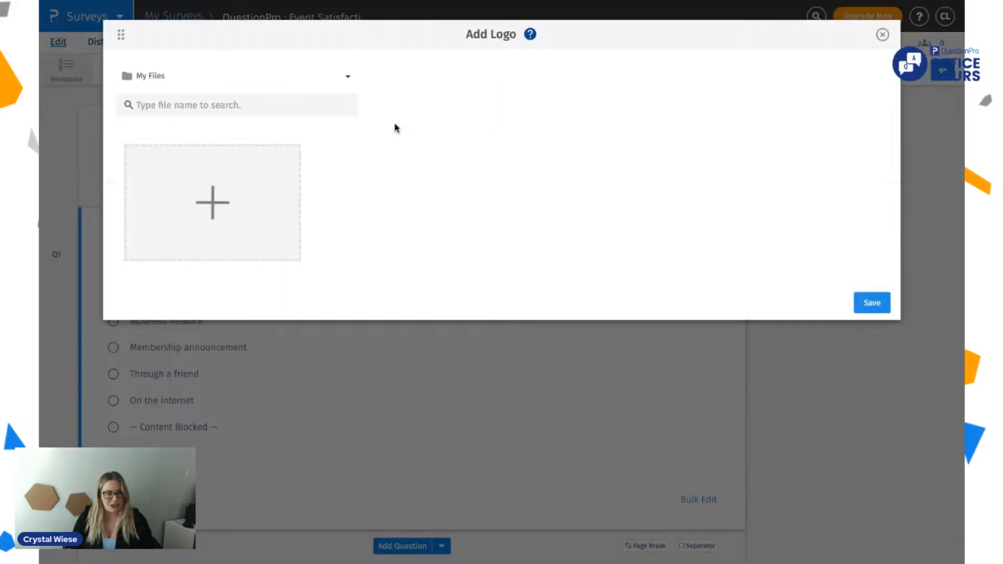
pyautogui.click(224, 197)
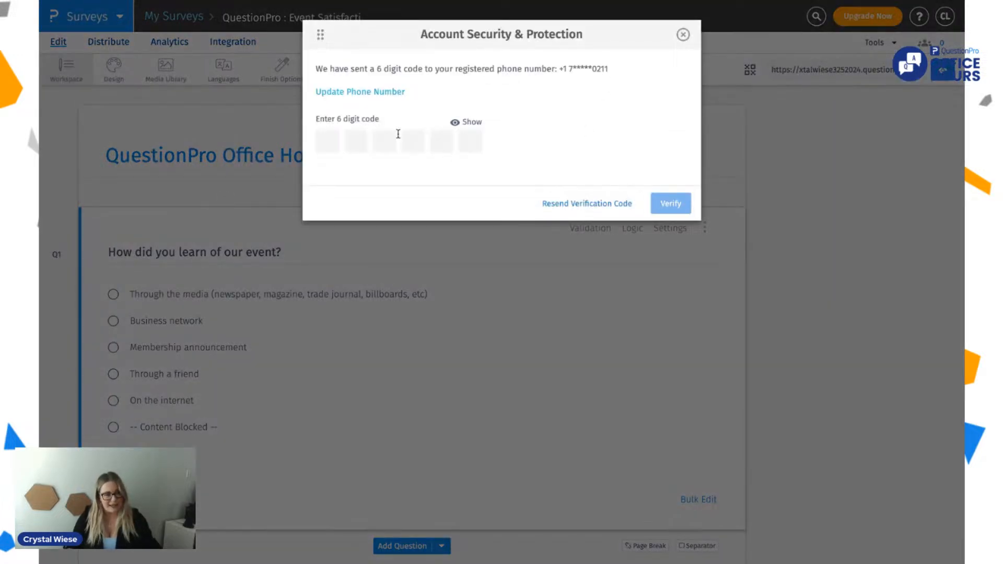
# Step: Update the phone number that receives the account verification code and dismiss the verification
pyautogui.click(383, 92)
pyautogui.click(369, 146)
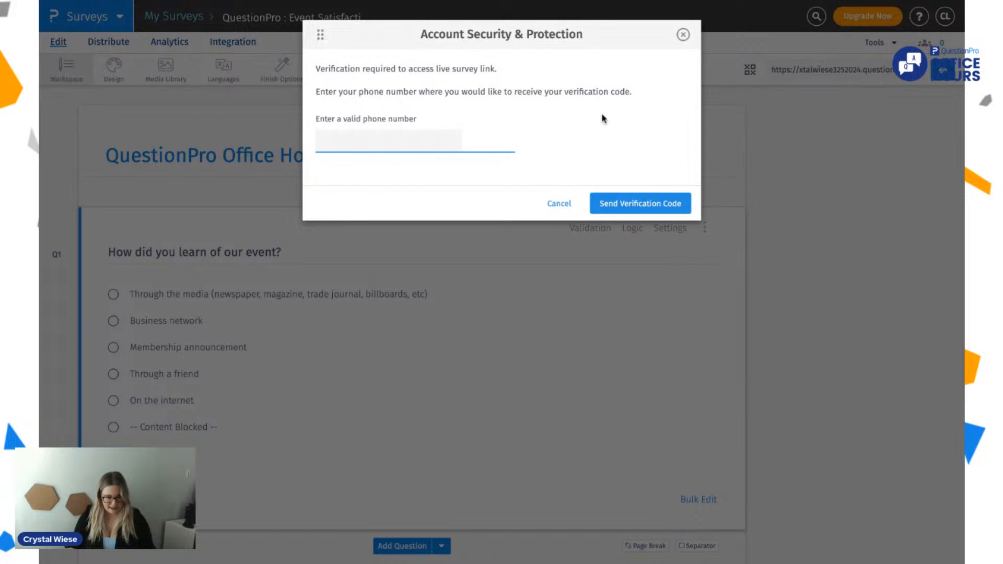
pyautogui.click(682, 35)
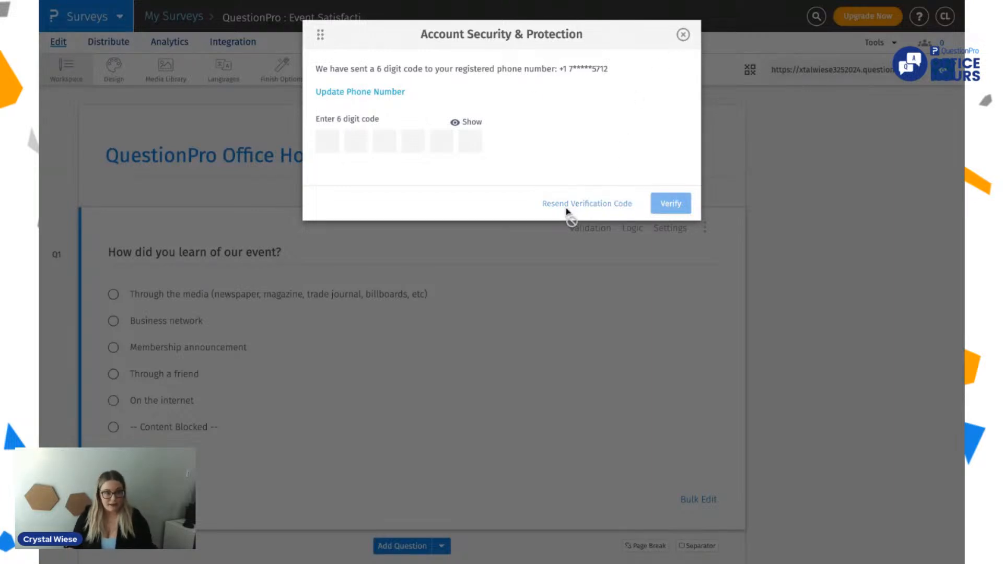
pyautogui.click(683, 36)
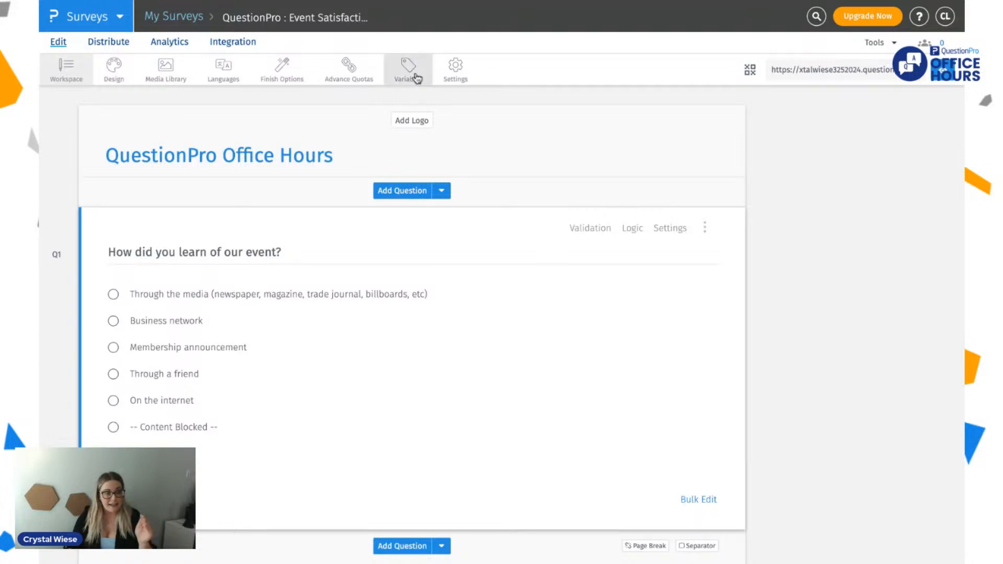
# Step: Look through the ready-made themes for the Focus layout in the survey's design settings
pyautogui.click(121, 76)
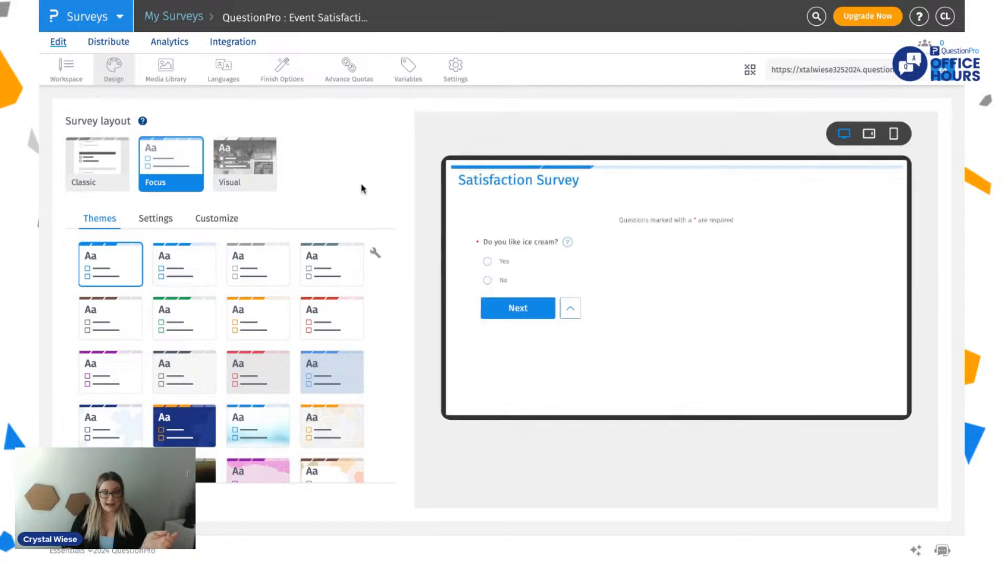
pyautogui.scroll(-3, 275, 293)
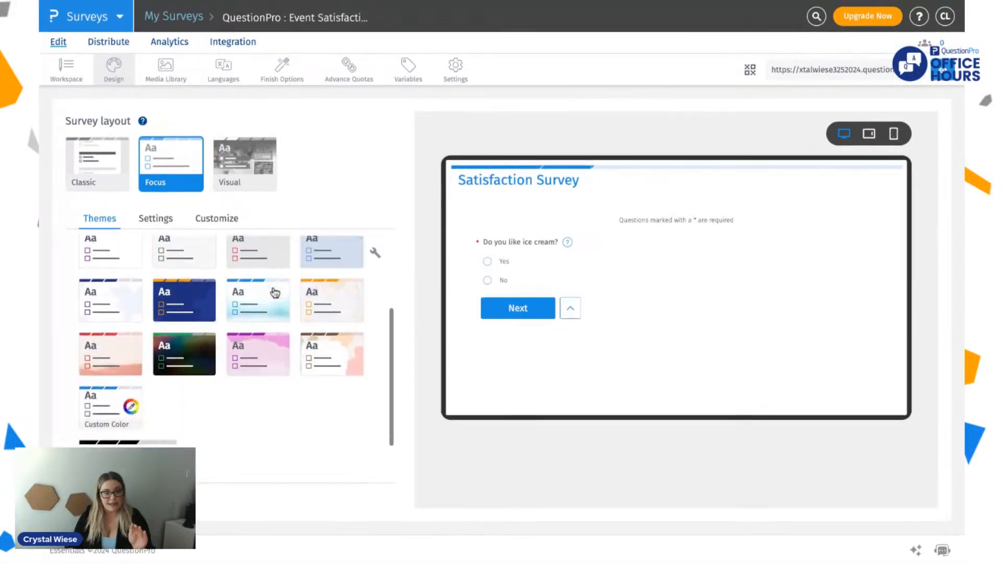
pyautogui.scroll(2, 272, 294)
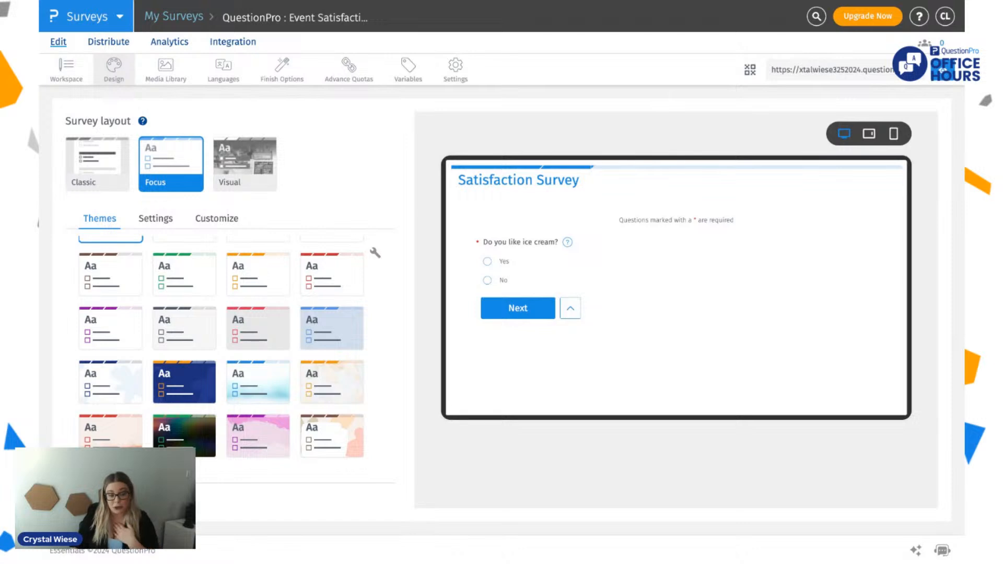
pyautogui.scroll(-3, 219, 339)
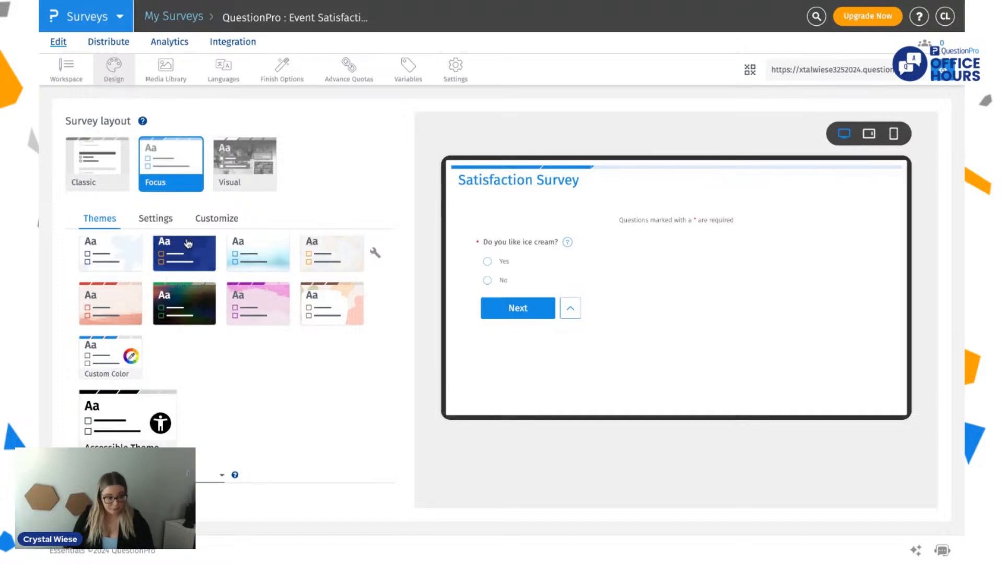
# Step: Customize the survey design with a muted blue theme color, #326894
pyautogui.click(217, 221)
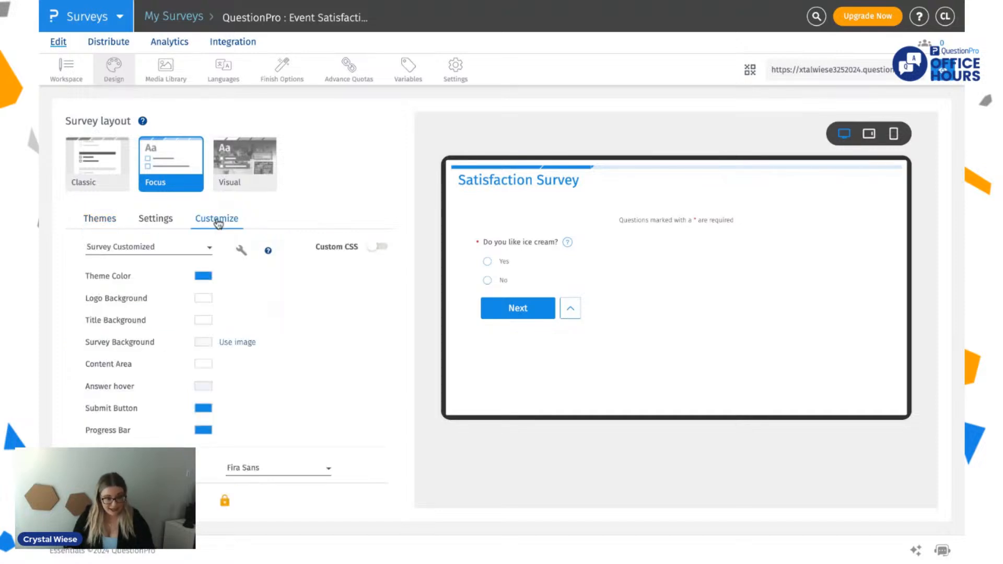
pyautogui.click(191, 251)
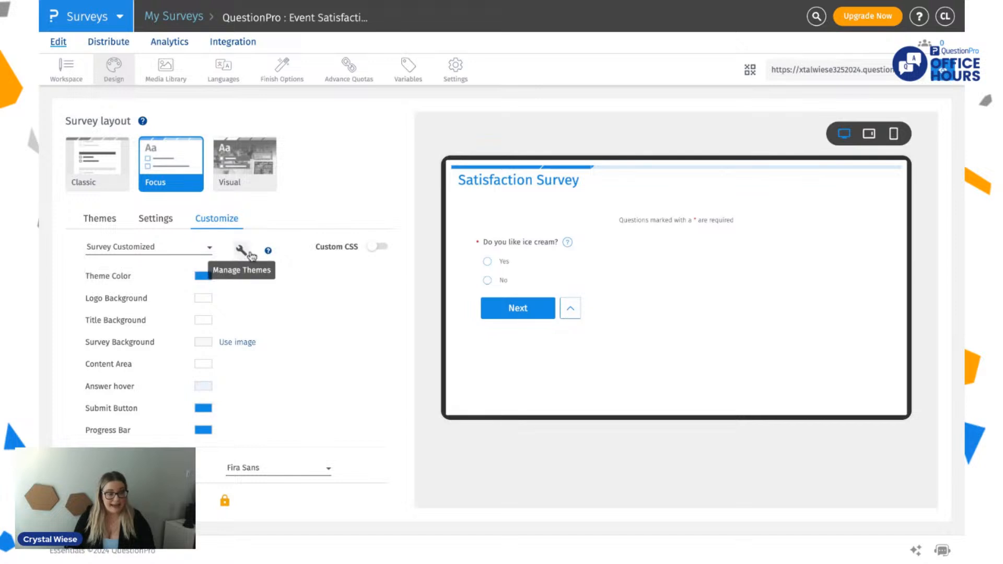
pyautogui.click(203, 276)
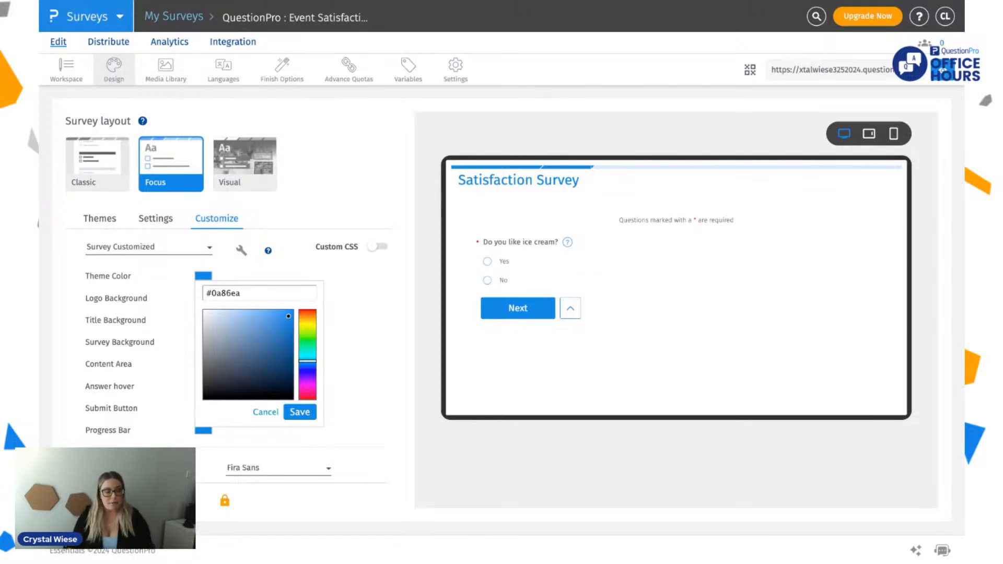
pyautogui.moveTo(274, 329); pyautogui.dragTo(262, 347)
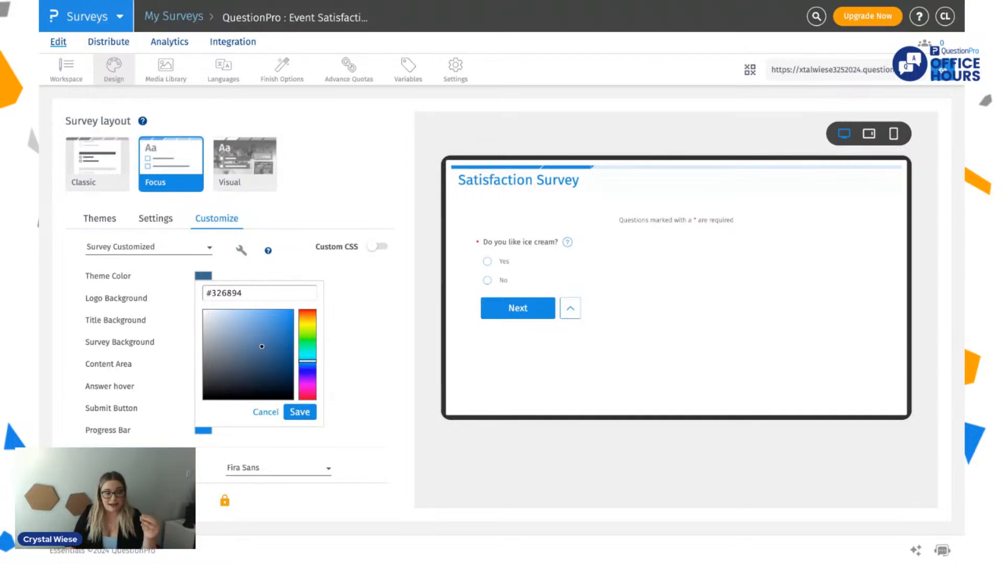
pyautogui.click(300, 411)
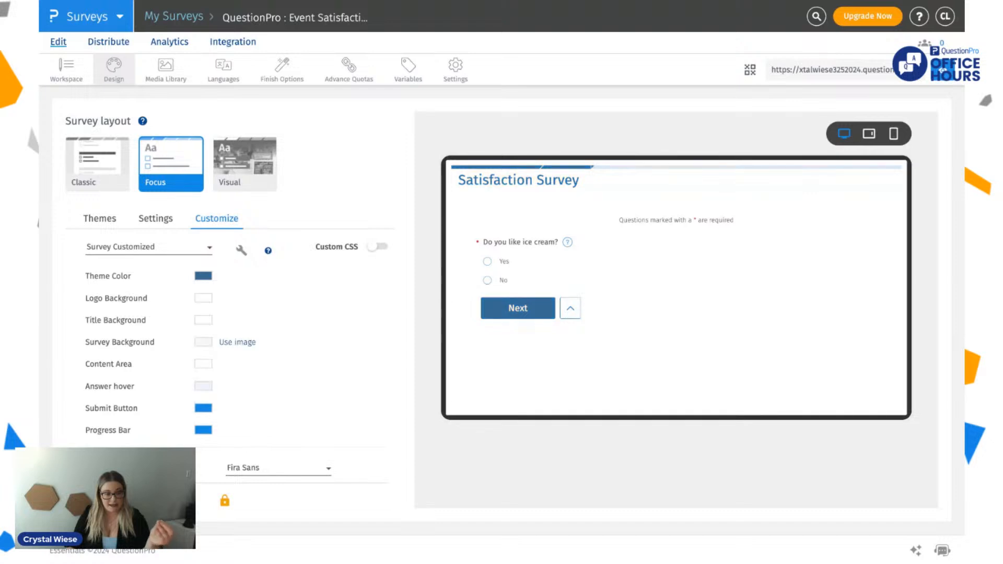
# Step: Change the survey's progress bar color to pink, #ea0a9c
pyautogui.scroll(-2, 176, 359)
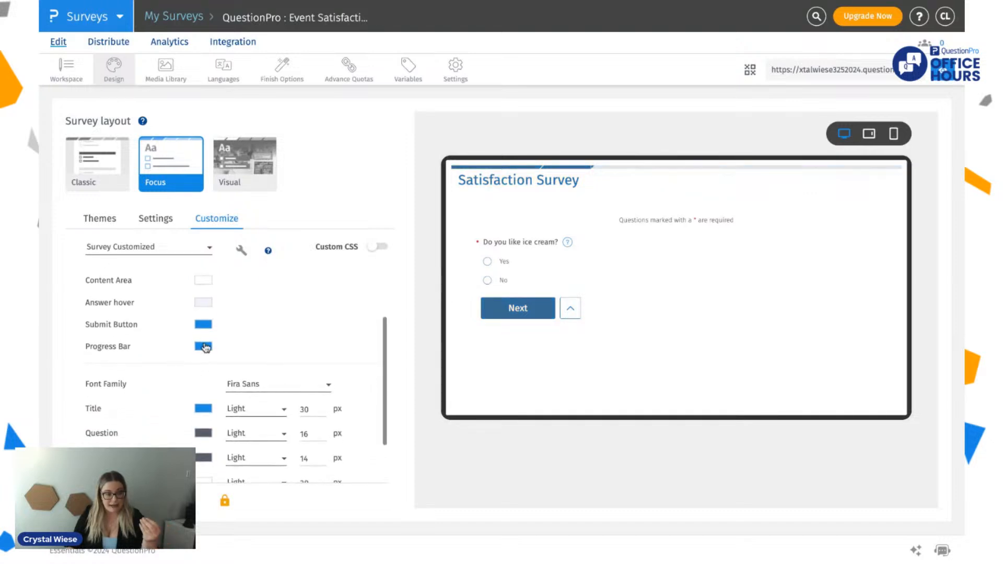
pyautogui.click(203, 346)
pyautogui.click(308, 457)
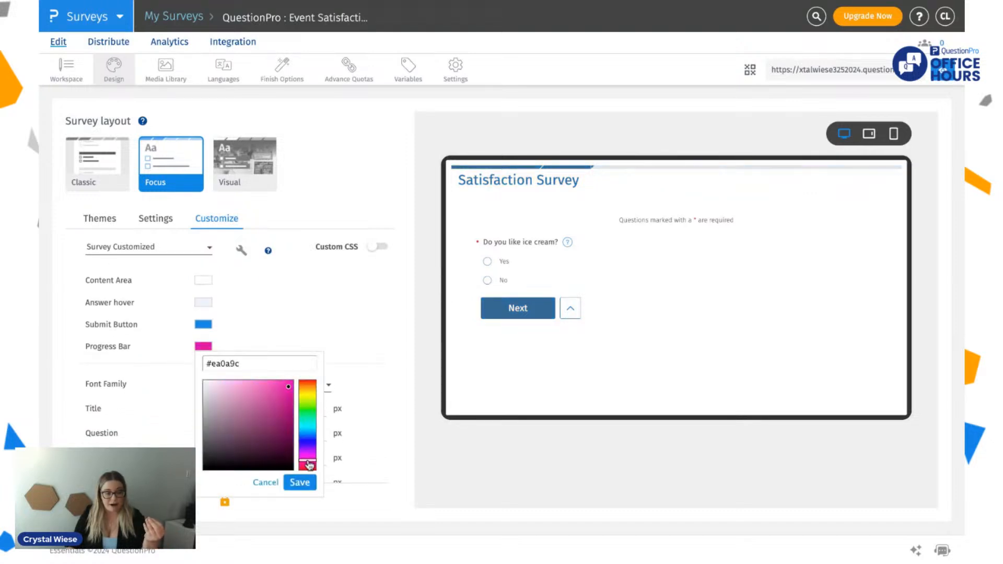
pyautogui.click(299, 483)
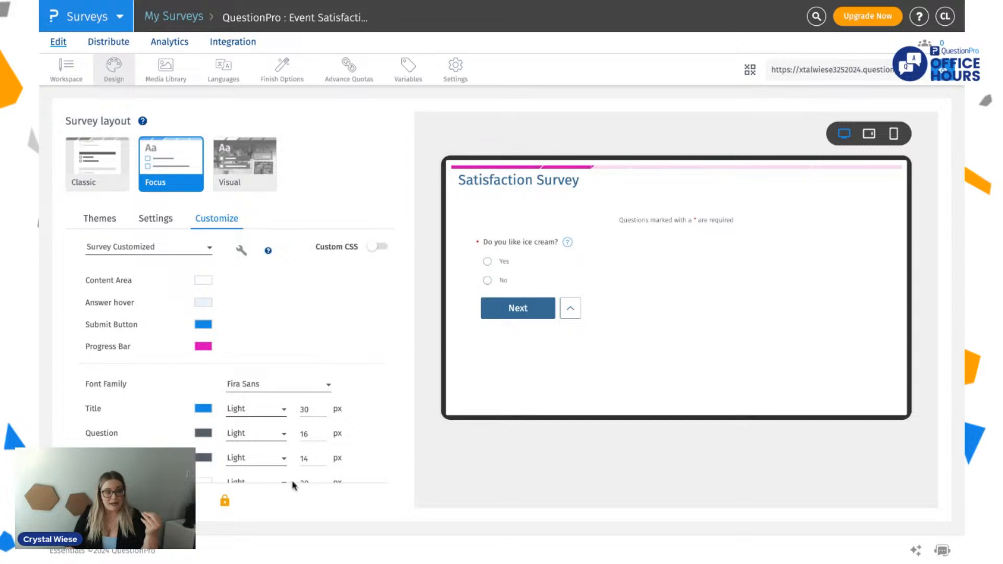
# Step: Set the survey's theme color to bright magenta, #ec0eda
pyautogui.scroll(3, 214, 295)
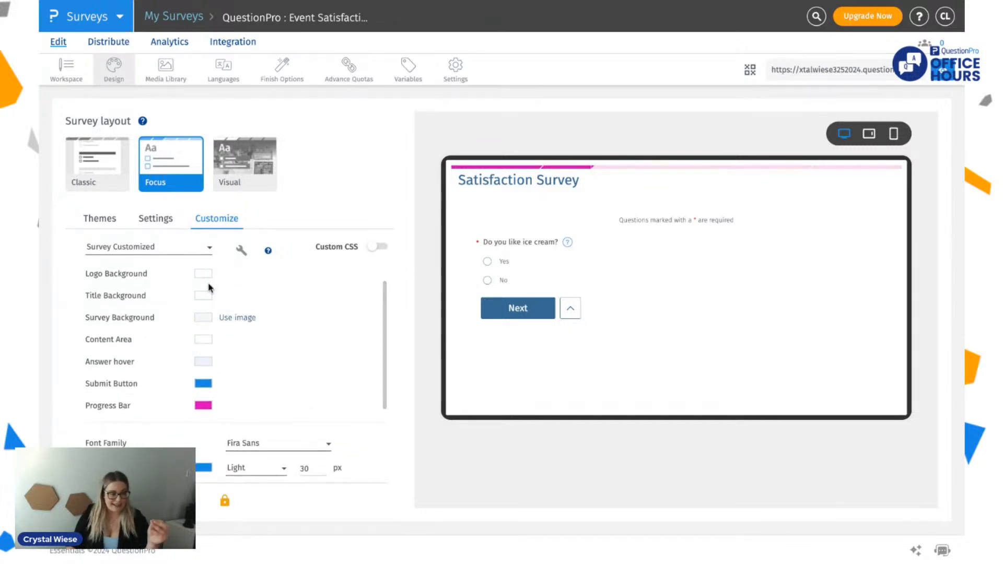
pyautogui.click(209, 283)
pyautogui.click(284, 363)
pyautogui.moveTo(307, 387); pyautogui.dragTo(306, 393)
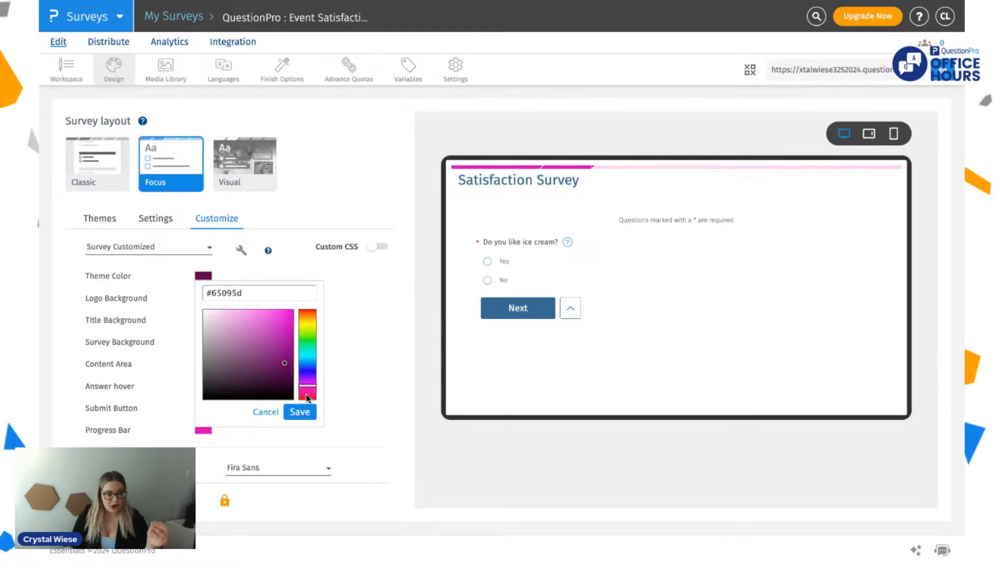
pyautogui.click(286, 343)
pyautogui.moveTo(287, 345); pyautogui.dragTo(287, 316)
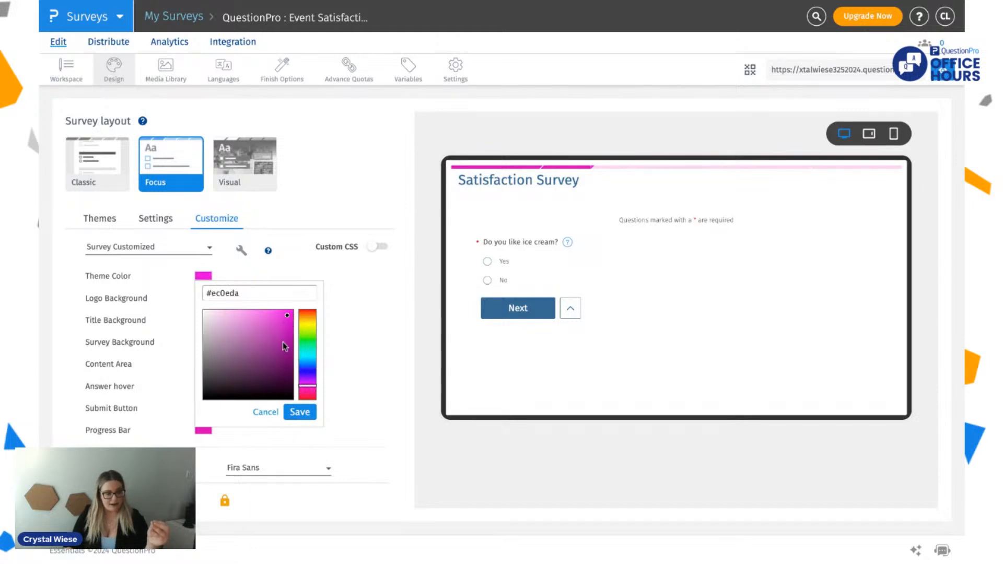
pyautogui.click(300, 412)
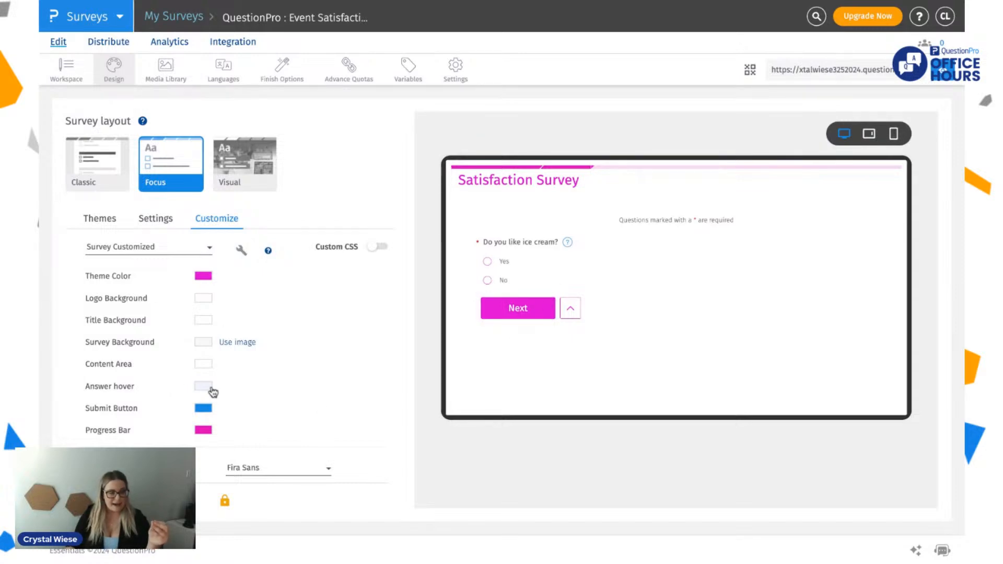
# Step: Try to upload an image for the survey background
pyautogui.click(206, 321)
pyautogui.click(292, 306)
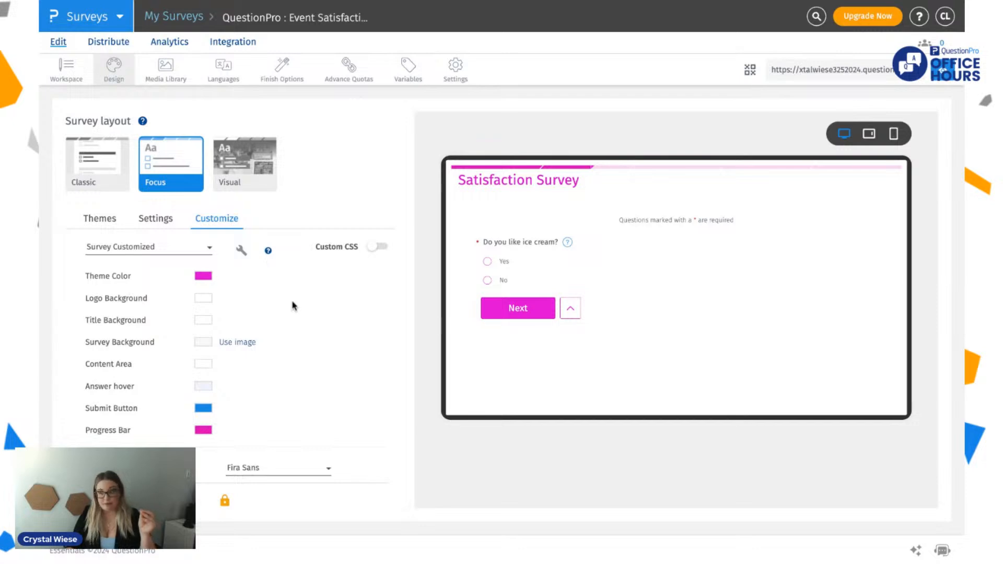
pyautogui.click(225, 345)
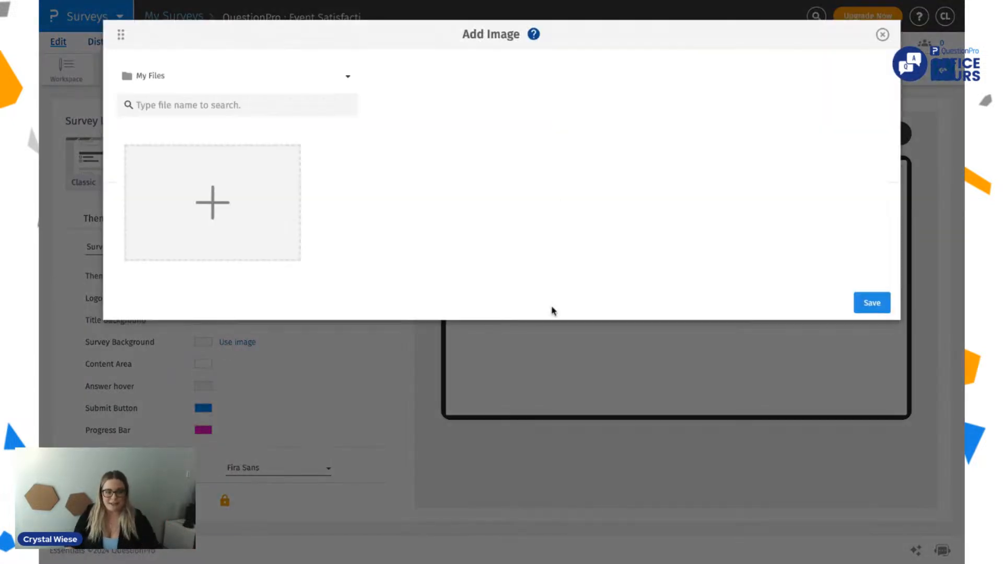
pyautogui.click(213, 204)
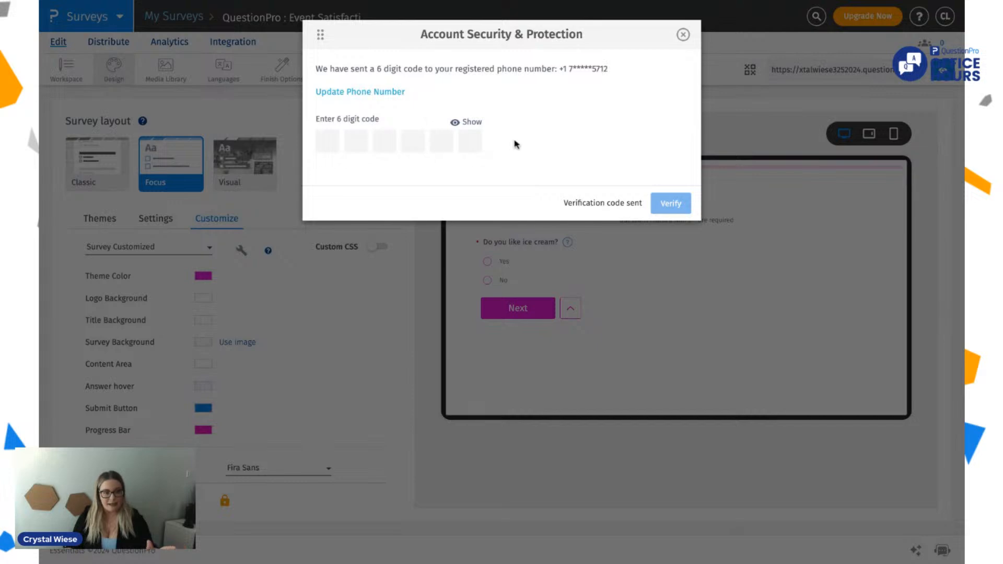
pyautogui.click(682, 36)
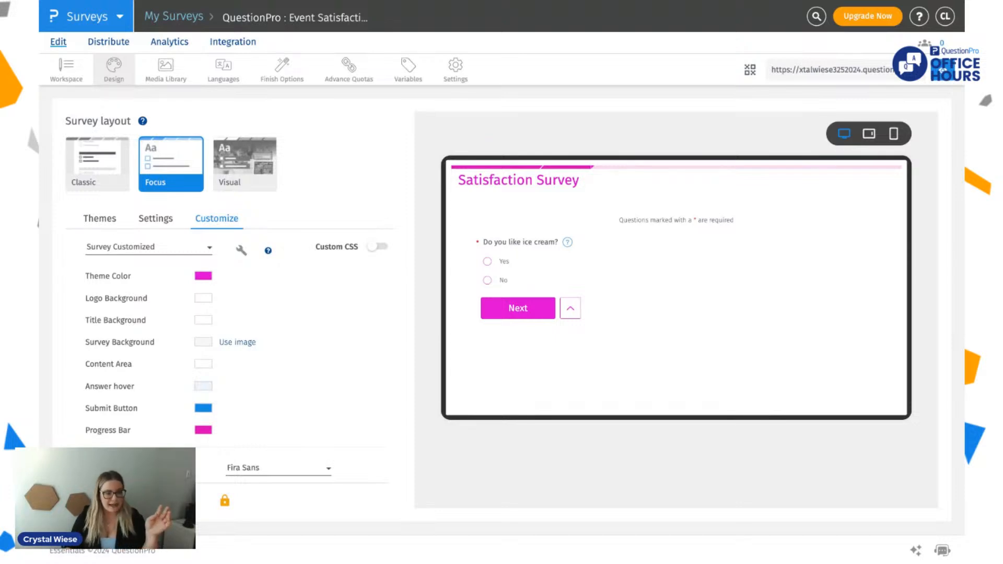
# Step: Review the font options for the survey text and try to enable Custom CSS
pyautogui.scroll(-3, 196, 450)
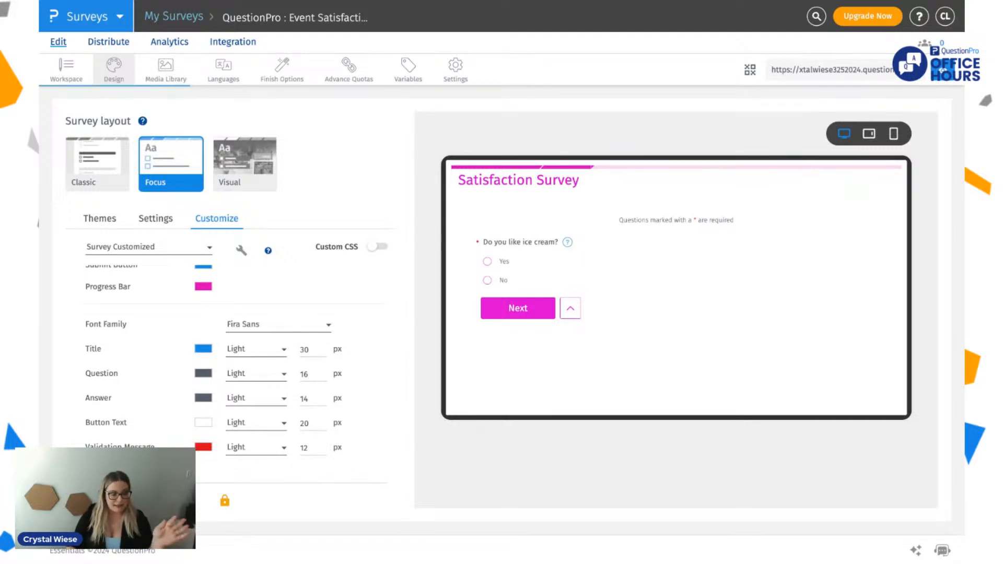
pyautogui.click(377, 246)
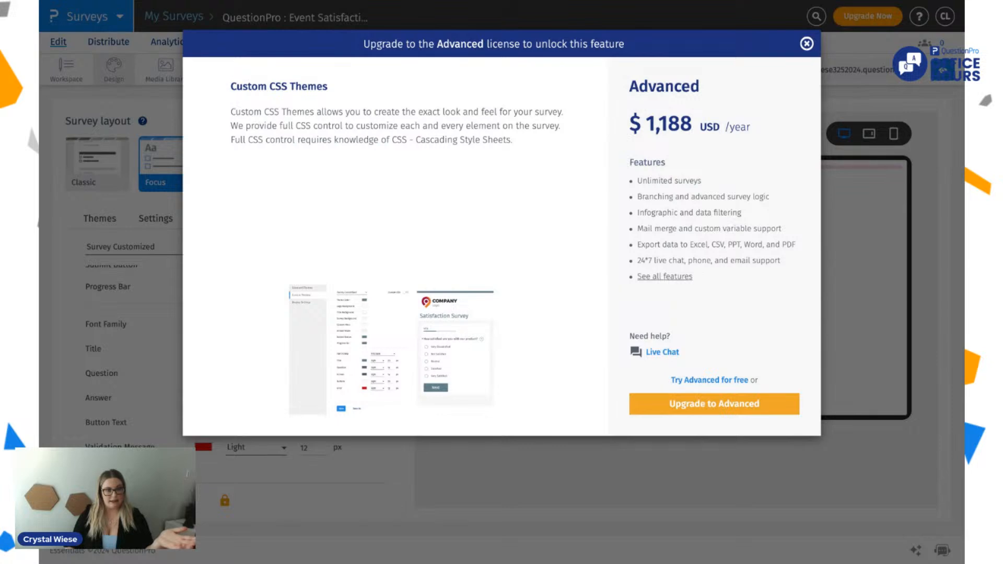
pyautogui.click(806, 44)
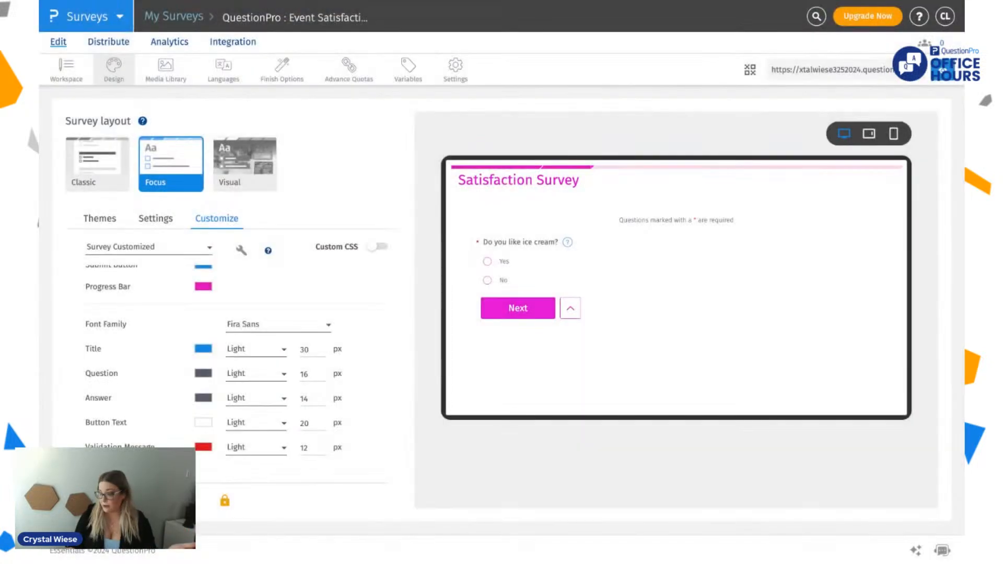
# Step: Apply the ready-made dark blue theme with orange accents to the survey
pyautogui.click(109, 224)
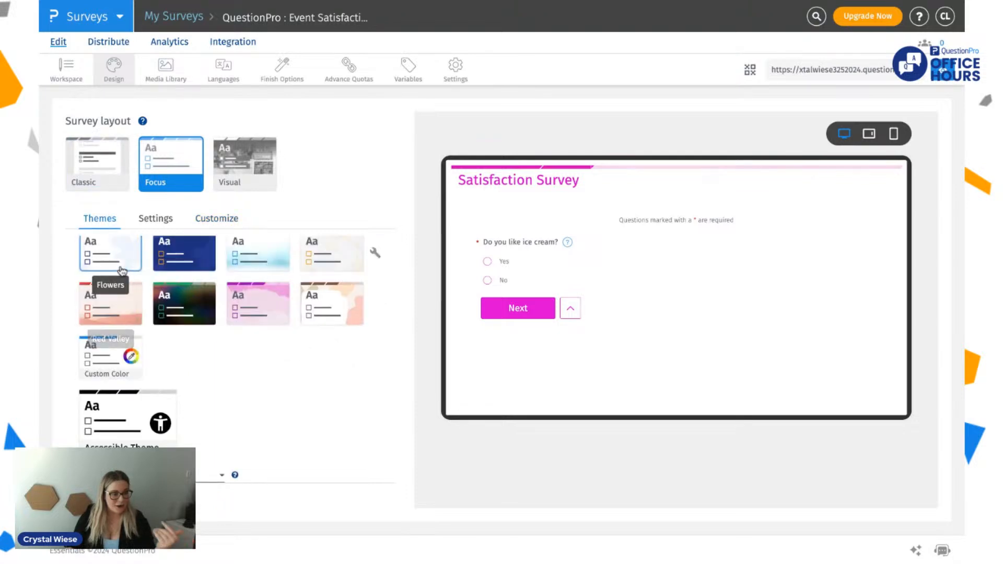
pyautogui.click(205, 263)
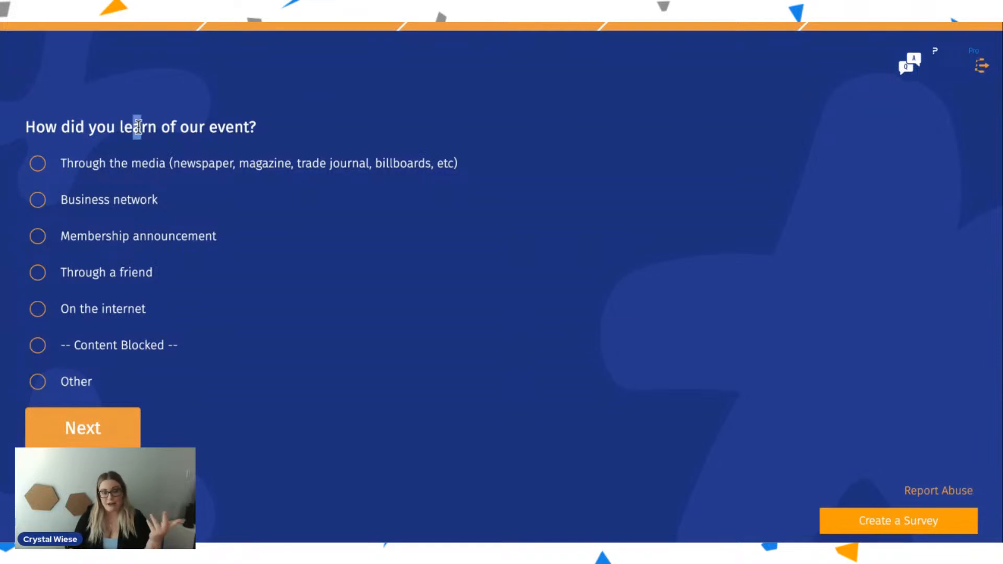
# Step: In the preview, answer how you learned of the event with the media option and why you attended with "To support the organization"
pyautogui.moveTo(134, 127); pyautogui.dragTo(227, 172)
pyautogui.click(131, 175)
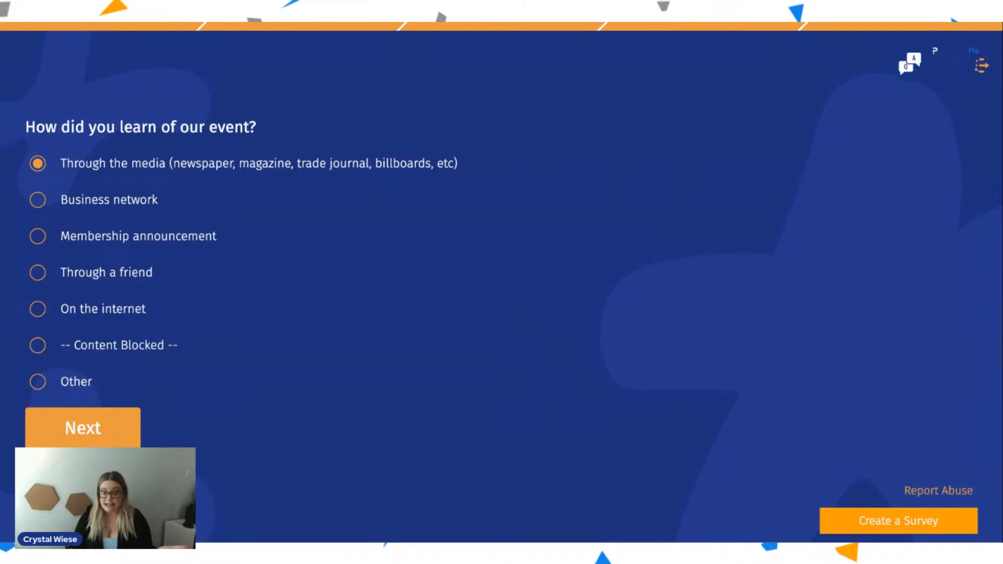
pyautogui.click(93, 428)
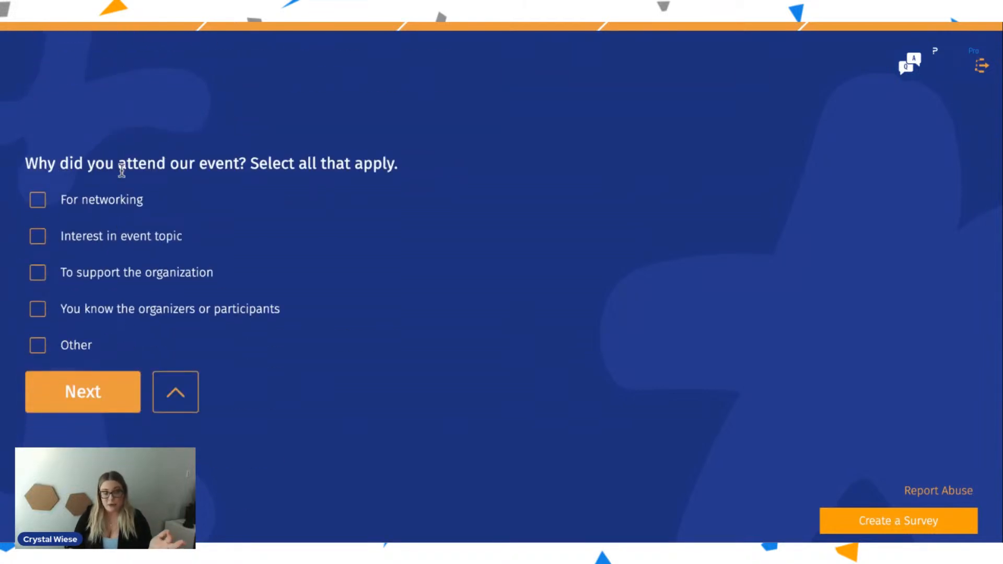
pyautogui.click(81, 273)
pyautogui.click(73, 389)
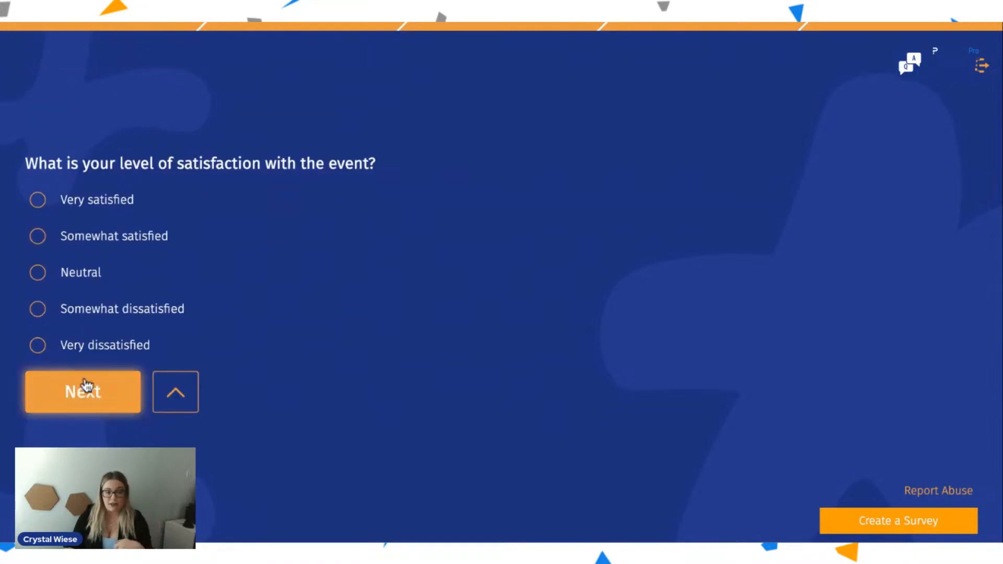
# Step: Answer "Somewhat dissatisfied" for event satisfaction and rate the length of the event "Very Unimportant" in the preview
pyautogui.click(99, 308)
pyautogui.click(82, 392)
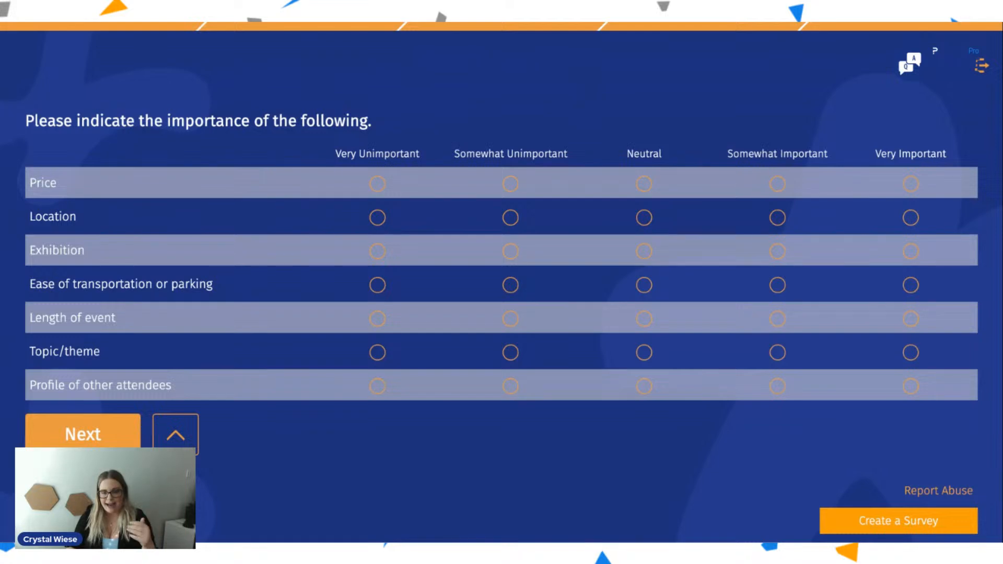
pyautogui.click(377, 318)
pyautogui.click(116, 441)
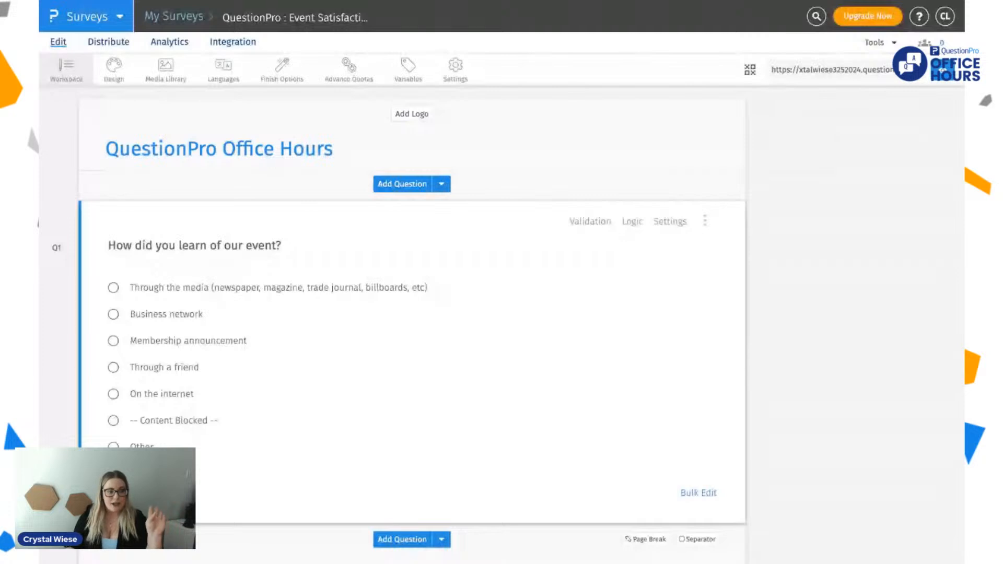
# Step: Add a Smiley - Rating question above the first question of the survey
pyautogui.click(130, 148)
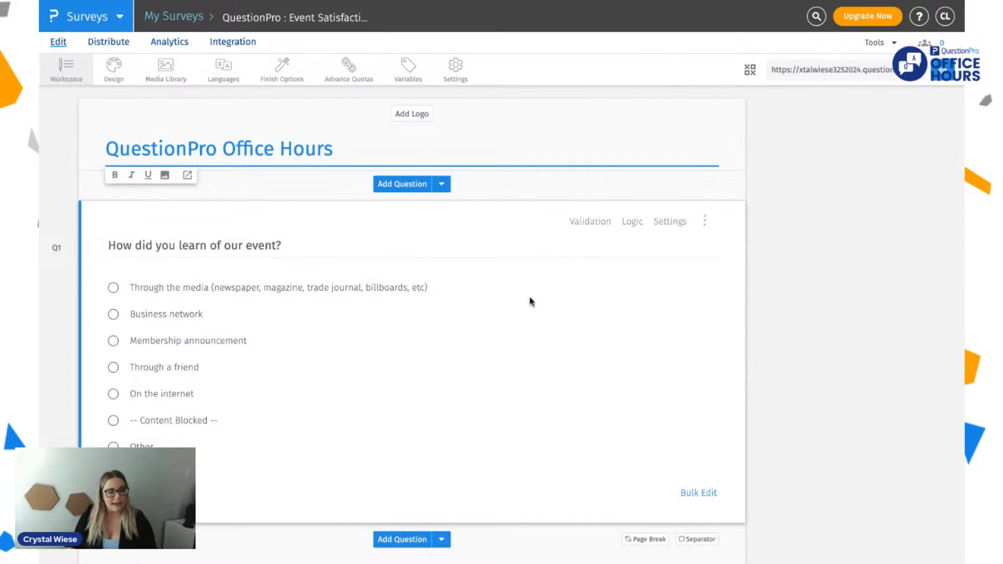
pyautogui.scroll(-3, 293, 242)
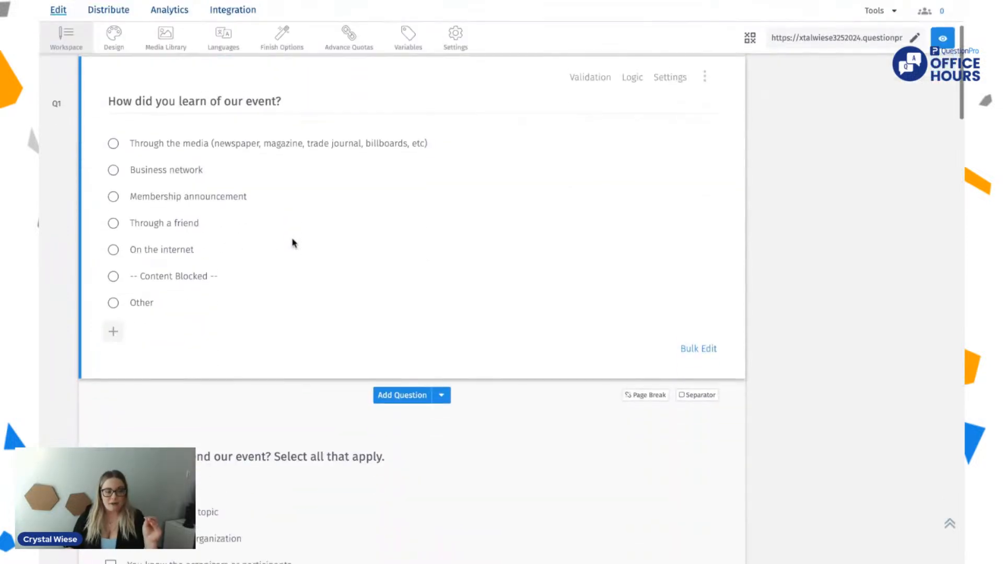
pyautogui.scroll(2, 443, 200)
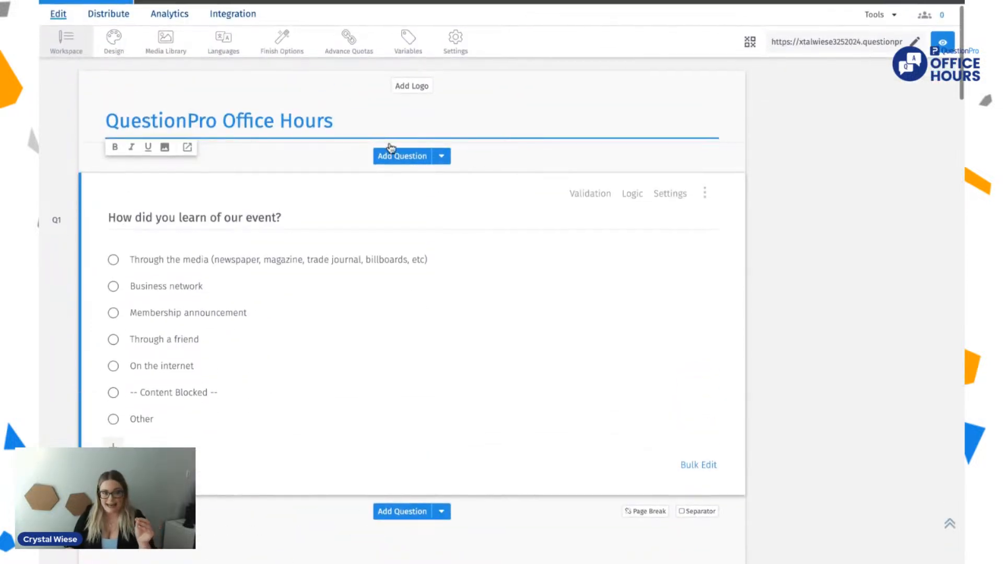
pyautogui.click(396, 157)
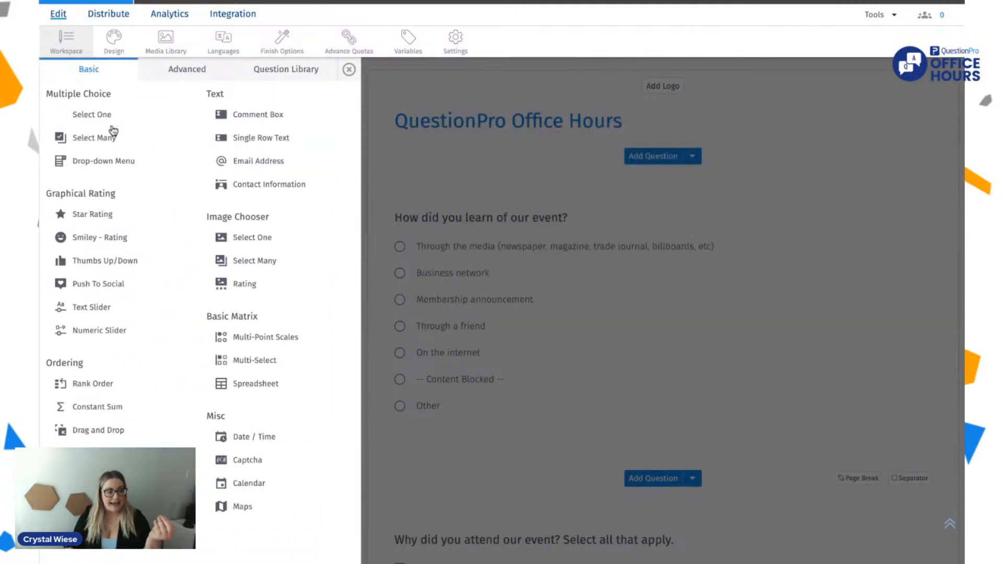
pyautogui.click(99, 238)
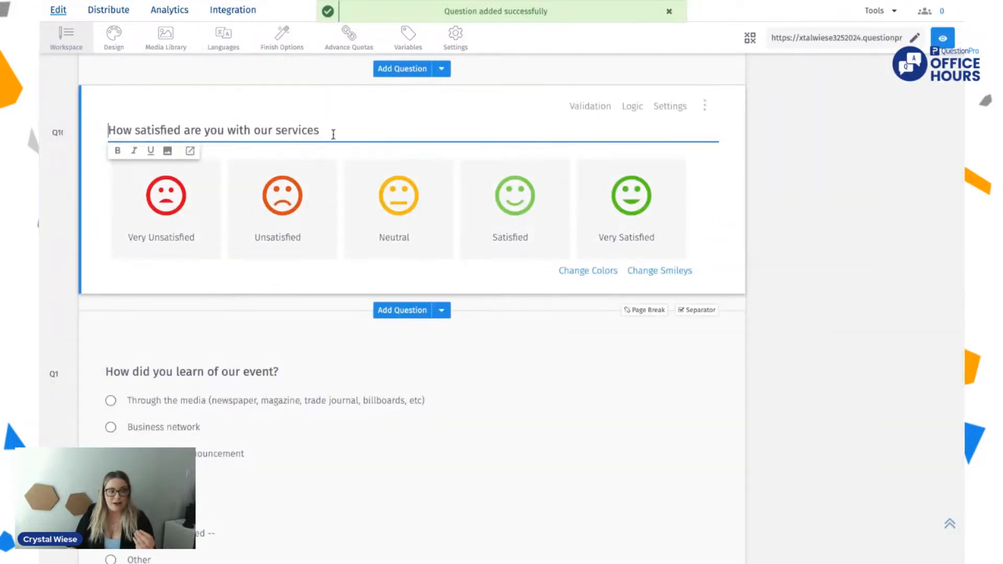
# Step: Reword the smiley rating question to "How satisfied were you with Office Hours?"
pyautogui.moveTo(324, 130); pyautogui.dragTo(185, 130)
pyautogui.press('BackSpace')
pyautogui.write('we')
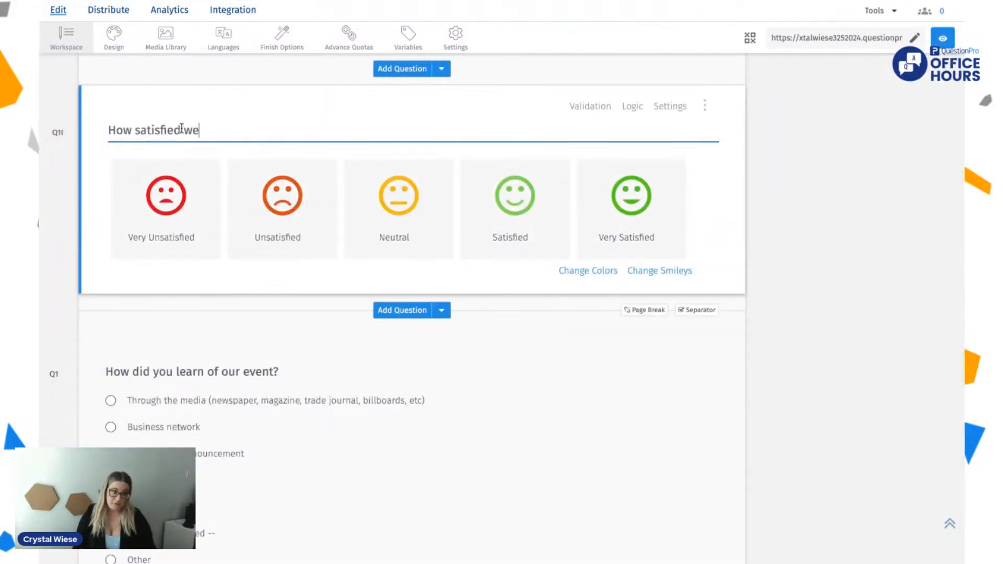
pyautogui.write('re you w')
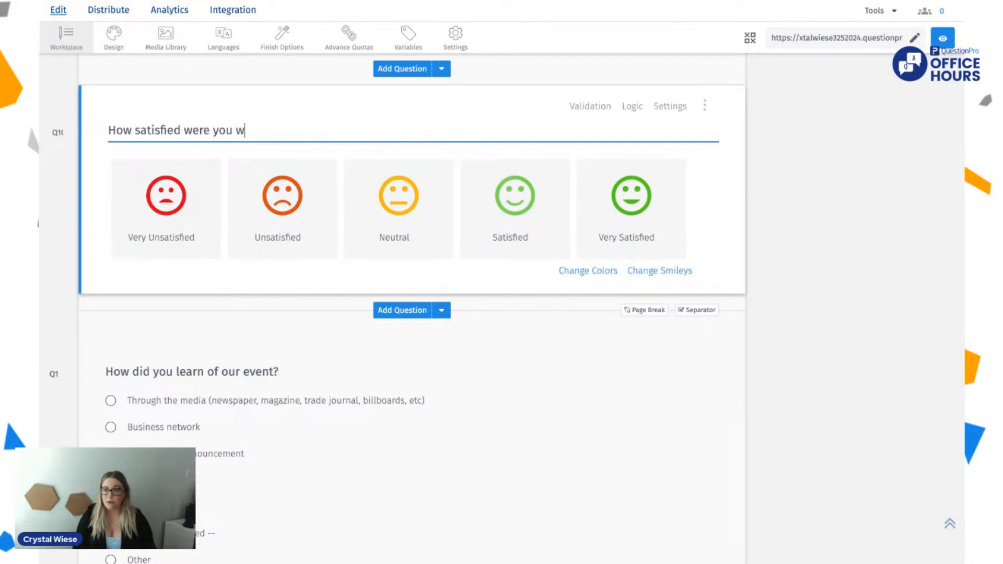
pyautogui.write('ith Office Hours?')
pyautogui.scroll(3, 389, 128)
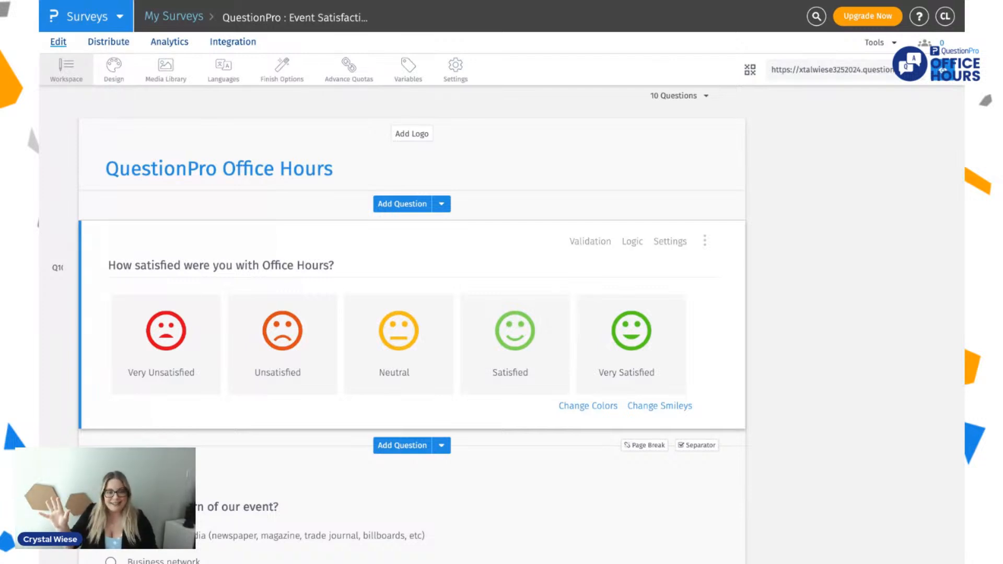
# Step: Change the rating question's smileys to the standard set of solid red-to-green faces and save it for this question
pyautogui.click(109, 266)
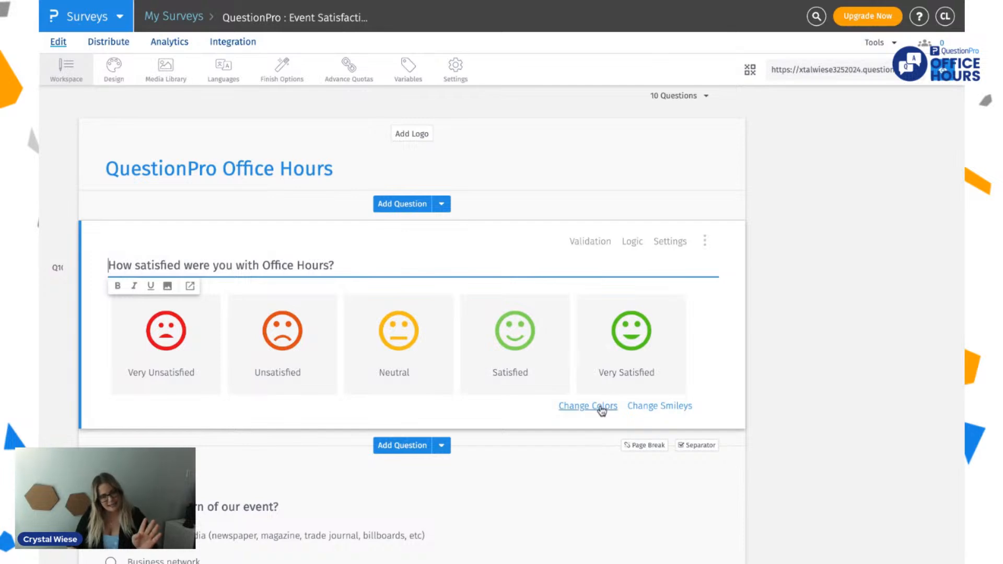
pyautogui.click(659, 406)
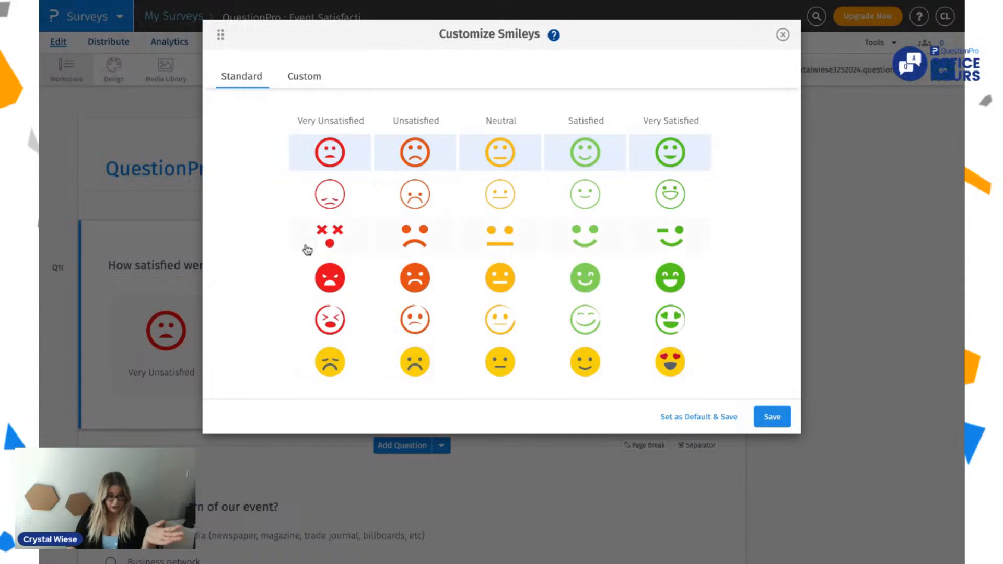
pyautogui.click(293, 289)
pyautogui.click(778, 420)
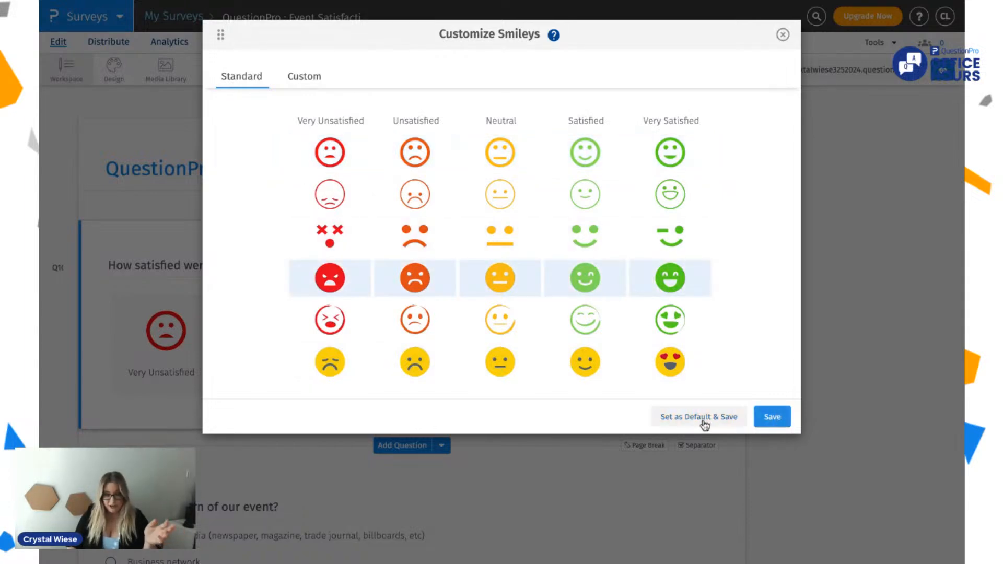
pyautogui.click(767, 418)
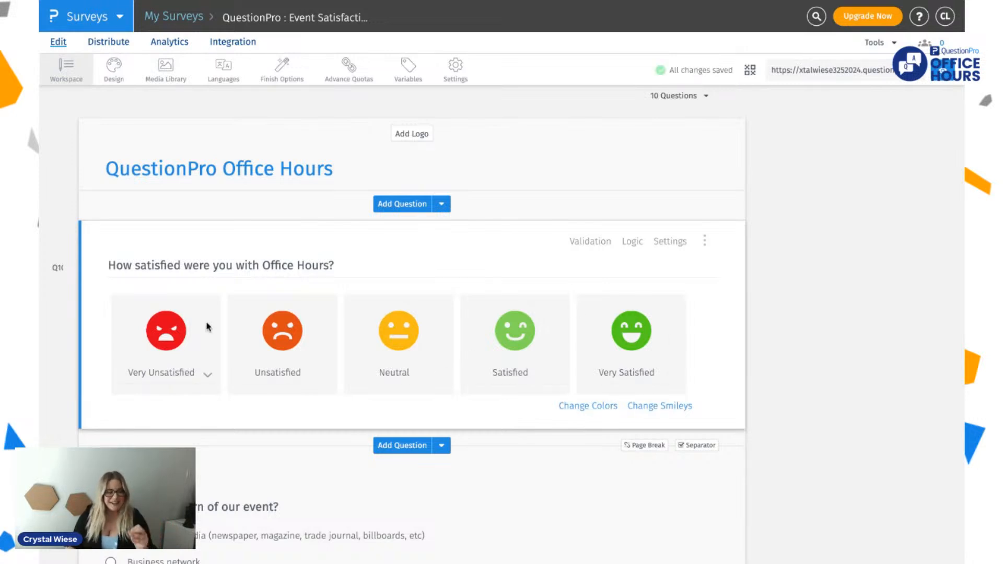
# Step: Try to change the smiley colors and to use custom smileys for the rating question
pyautogui.click(592, 408)
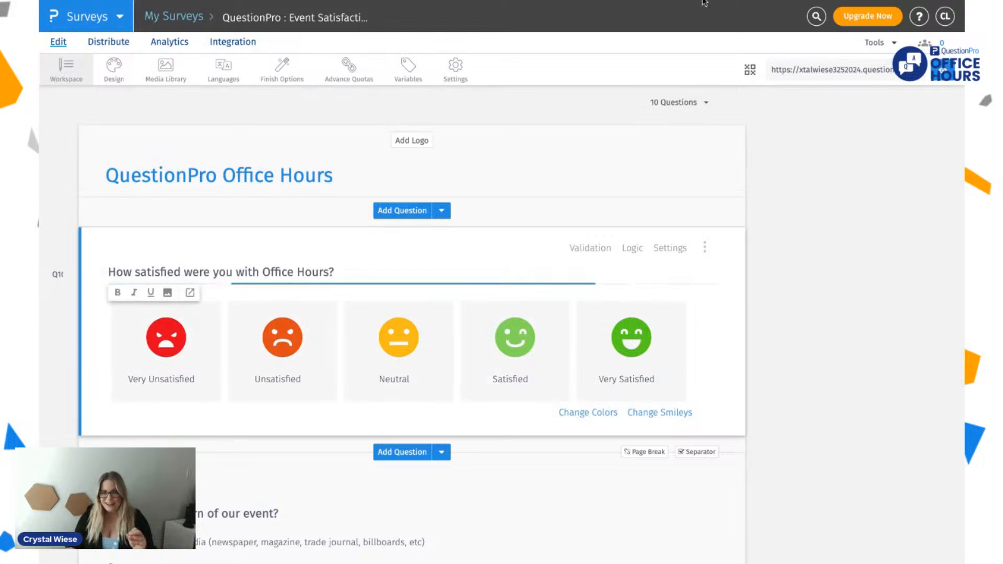
pyautogui.click(572, 412)
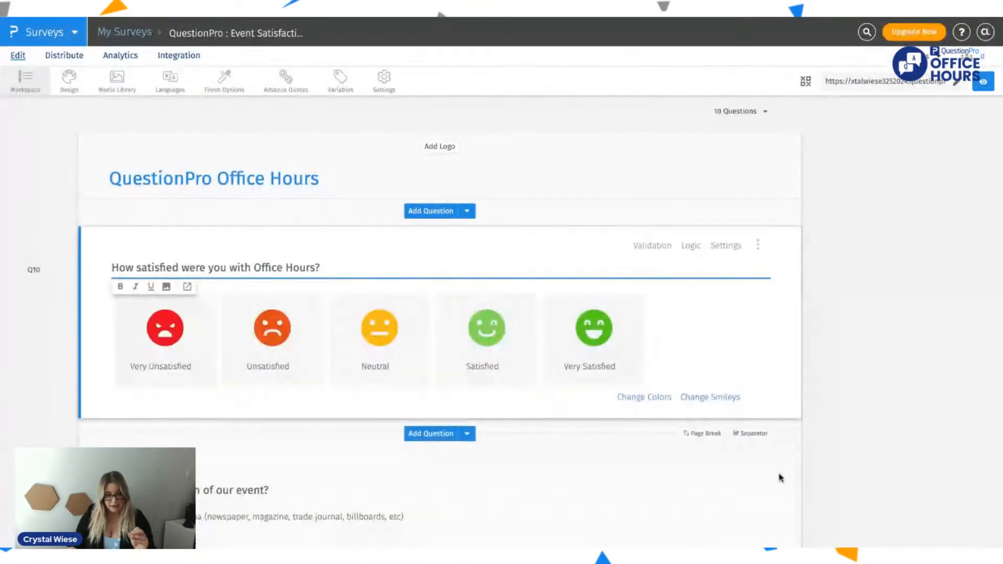
pyautogui.click(646, 400)
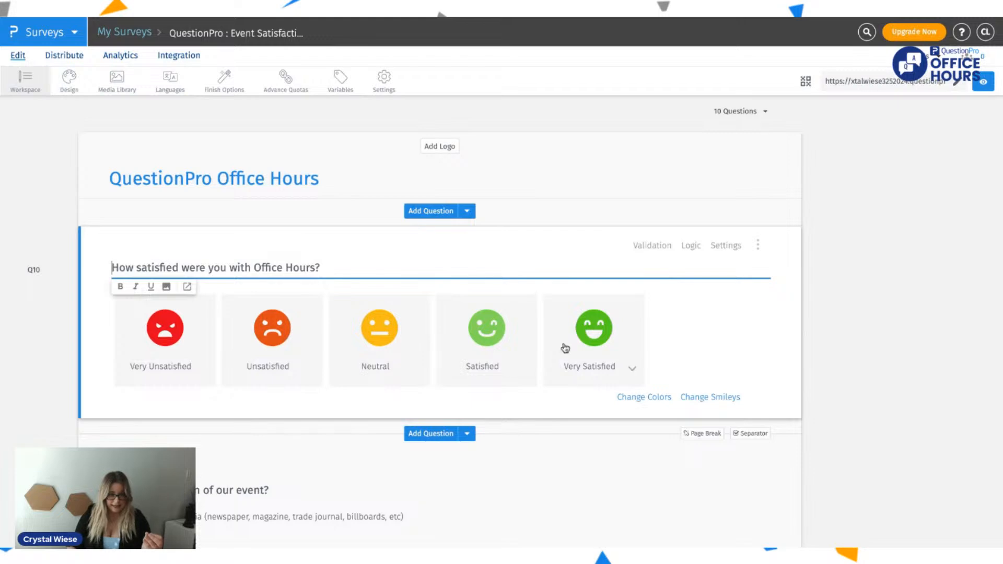
pyautogui.click(712, 397)
pyautogui.click(334, 87)
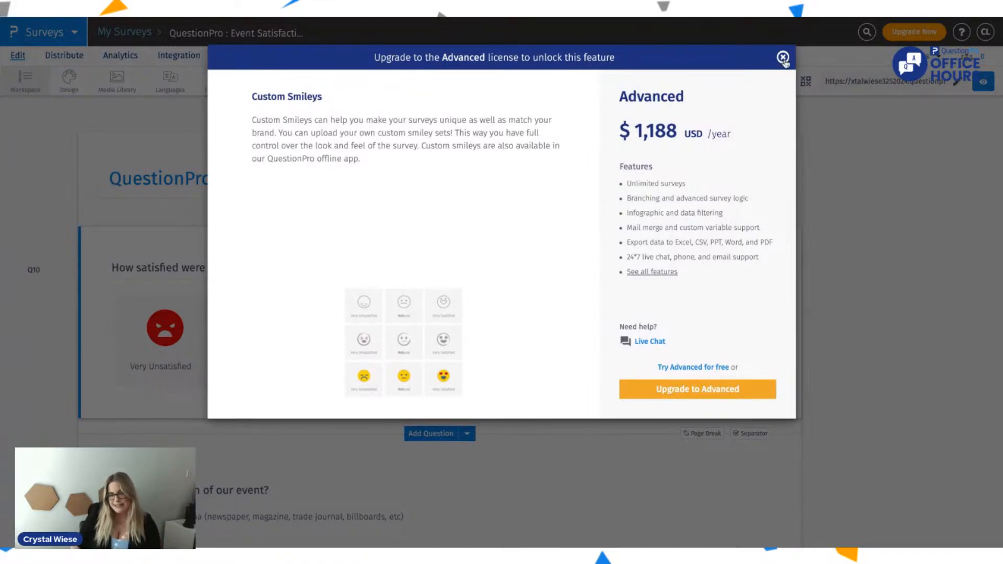
pyautogui.click(784, 60)
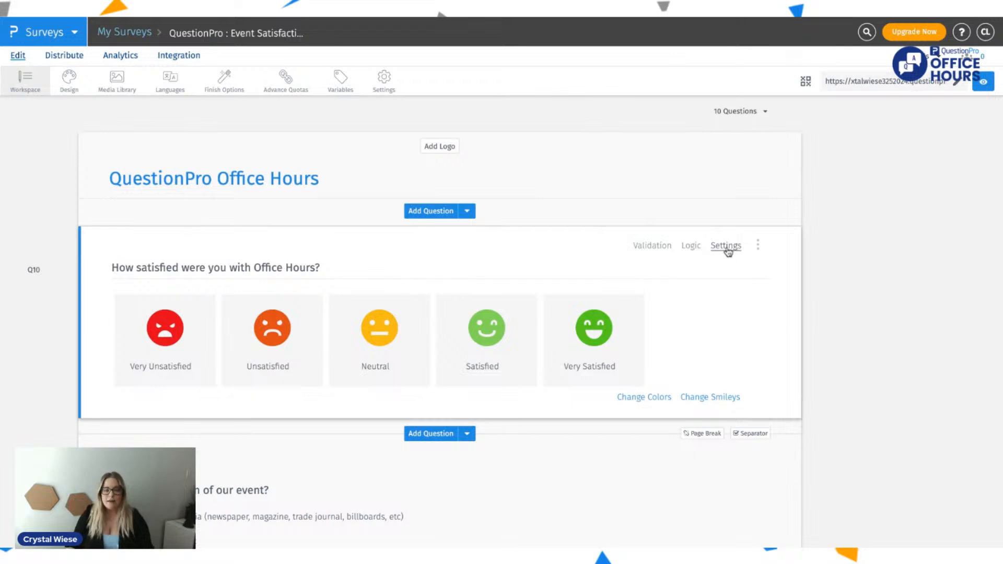
# Step: Set the smiley rating question's validation type to Force Response and apply it
pyautogui.click(660, 248)
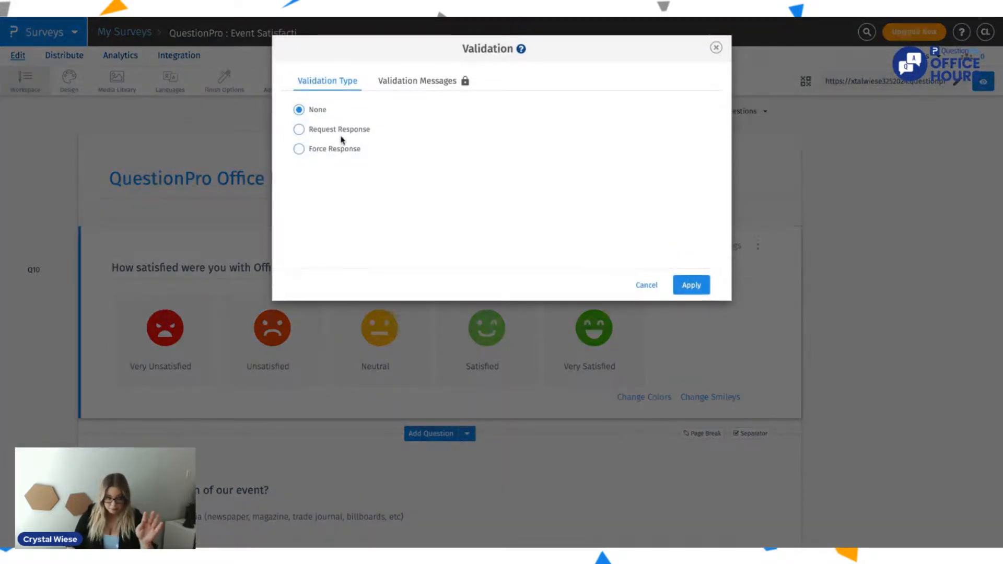
pyautogui.click(332, 149)
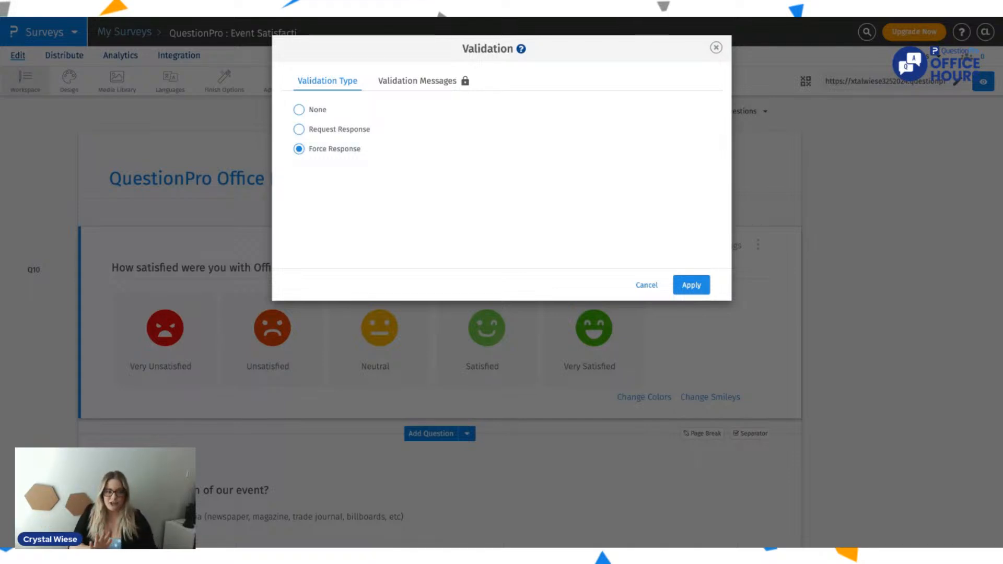
pyautogui.click(692, 284)
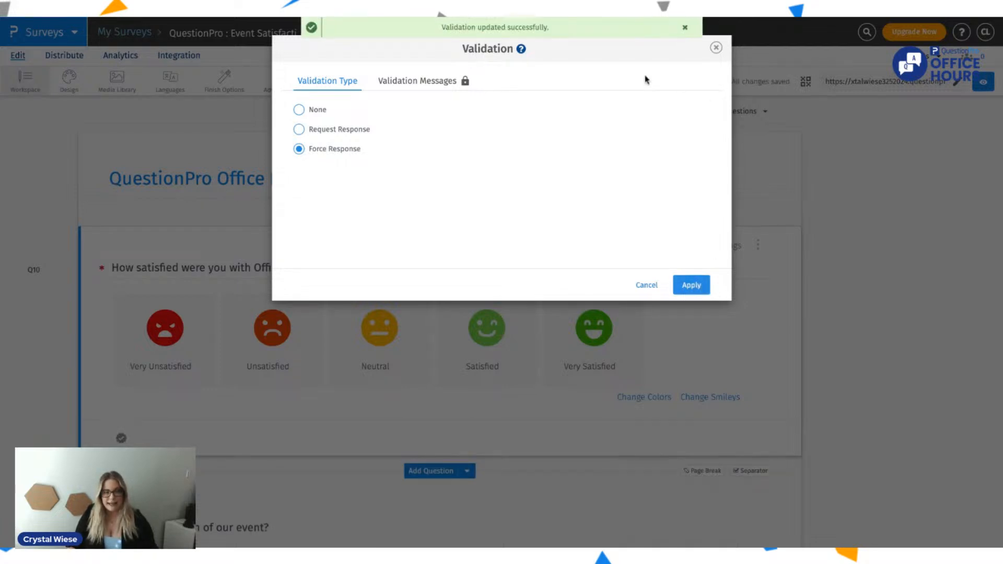
pyautogui.click(716, 48)
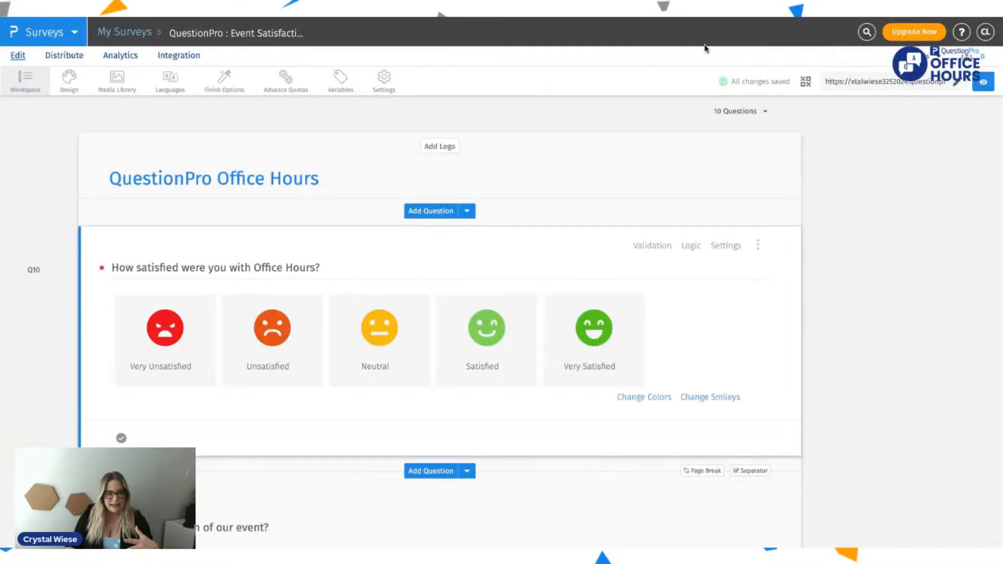
# Step: Review the required marker on the smiley rating question and its validation settings
pyautogui.scroll(-1, 497, 334)
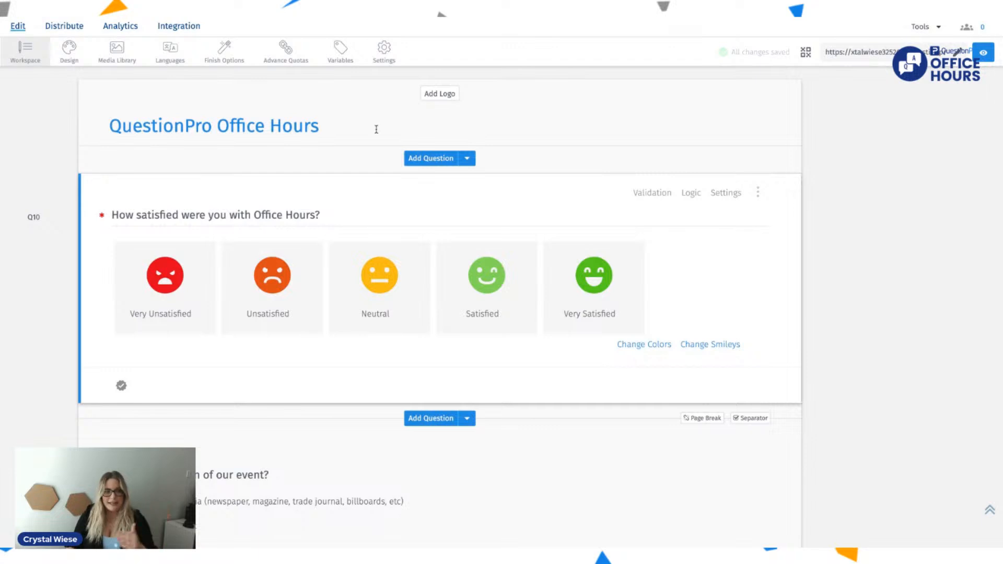
pyautogui.tripleClick(102, 217)
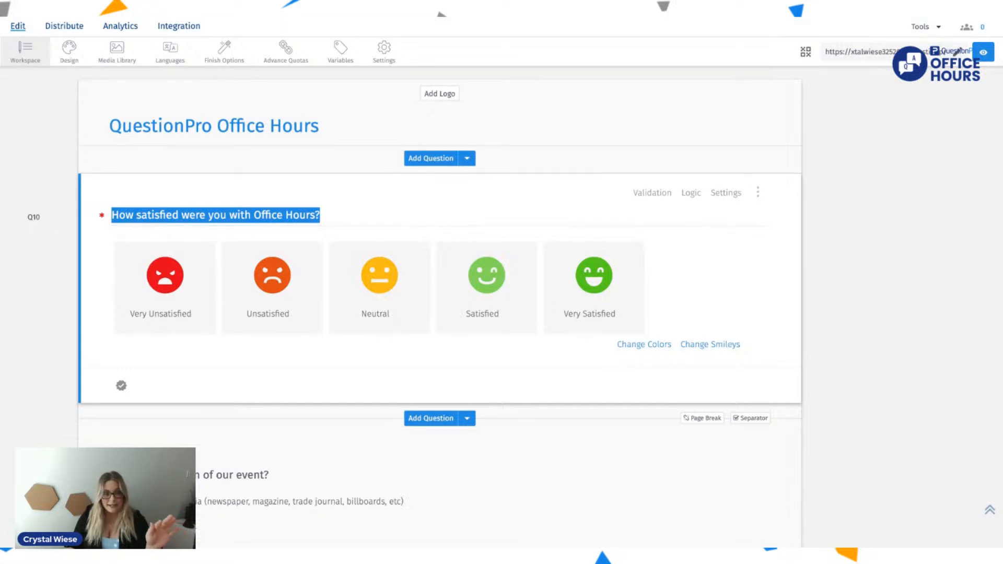
pyautogui.click(122, 385)
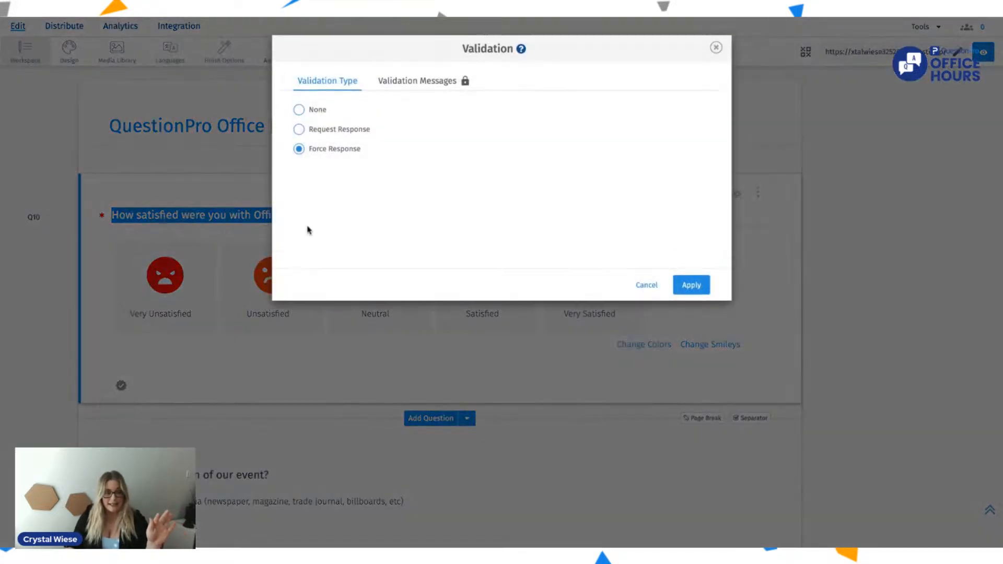
pyautogui.click(716, 47)
pyautogui.click(541, 377)
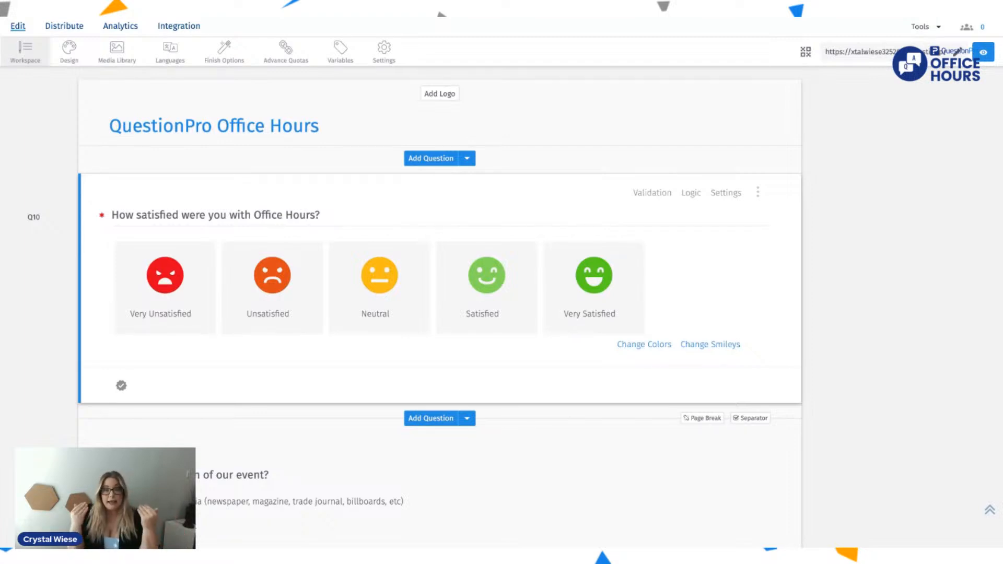
# Step: Remove the "-- Content Blocked --" answer from the "How did you learn of our event?" question using Bulk Edit
pyautogui.scroll(-5, 277, 348)
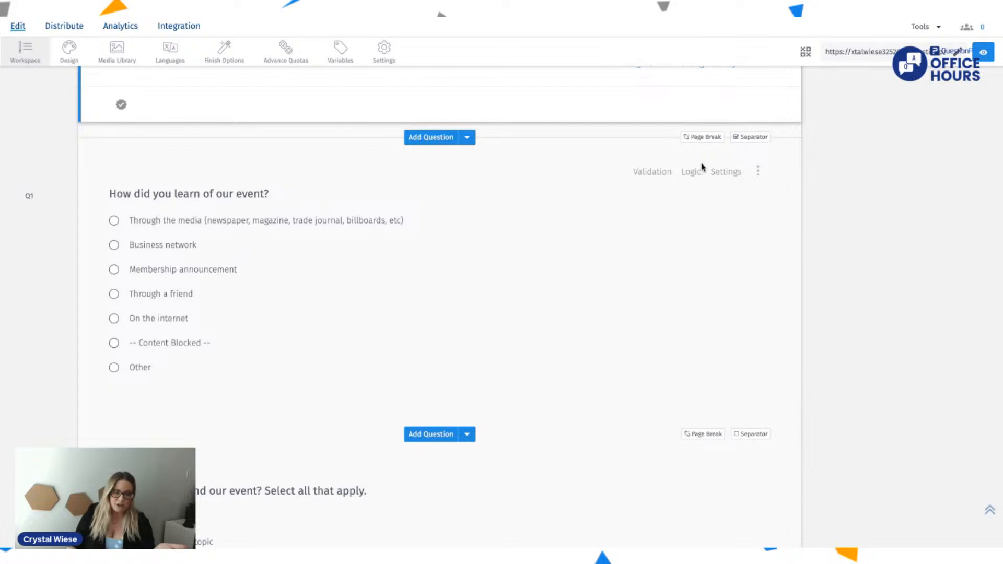
pyautogui.click(361, 203)
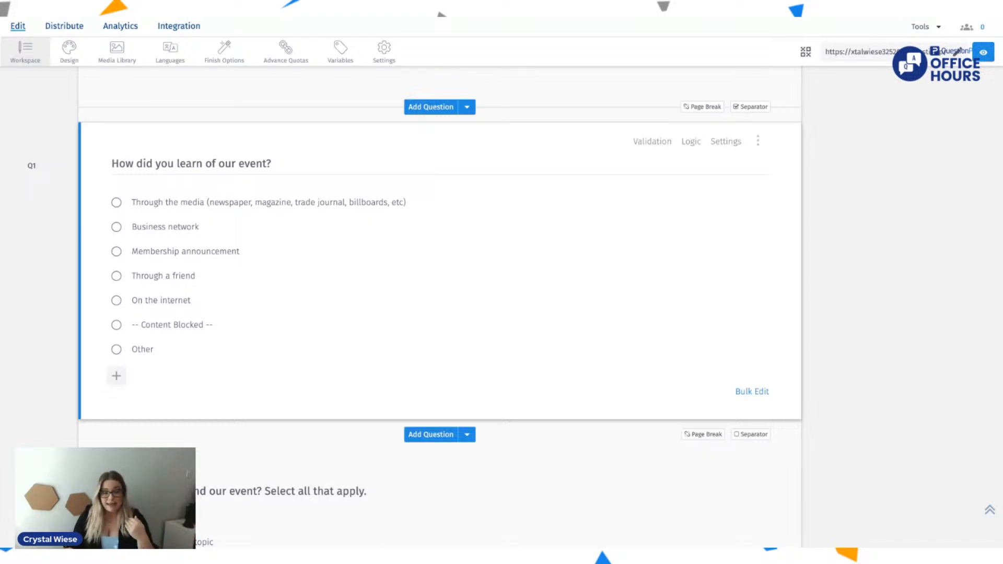
pyautogui.click(755, 393)
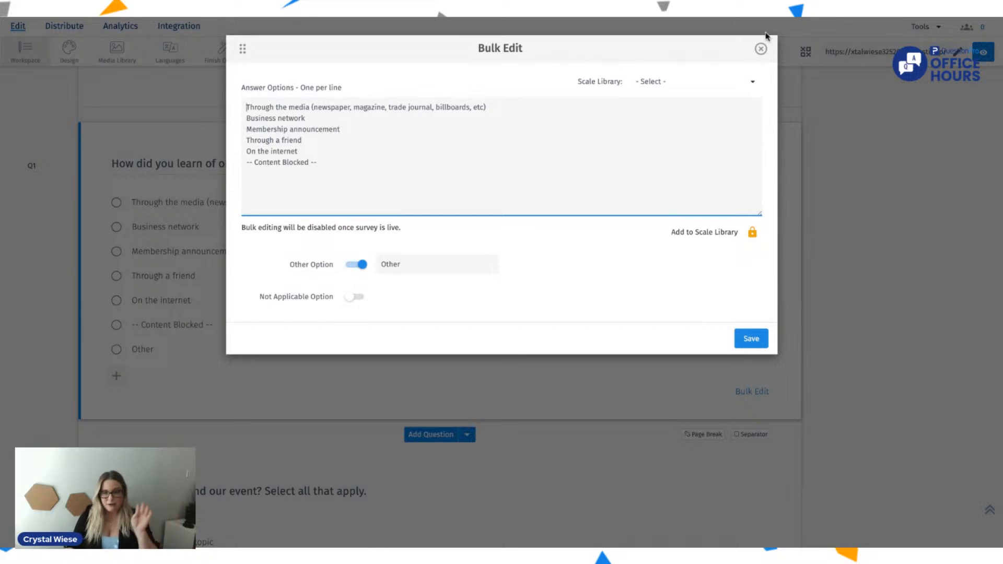
pyautogui.click(761, 48)
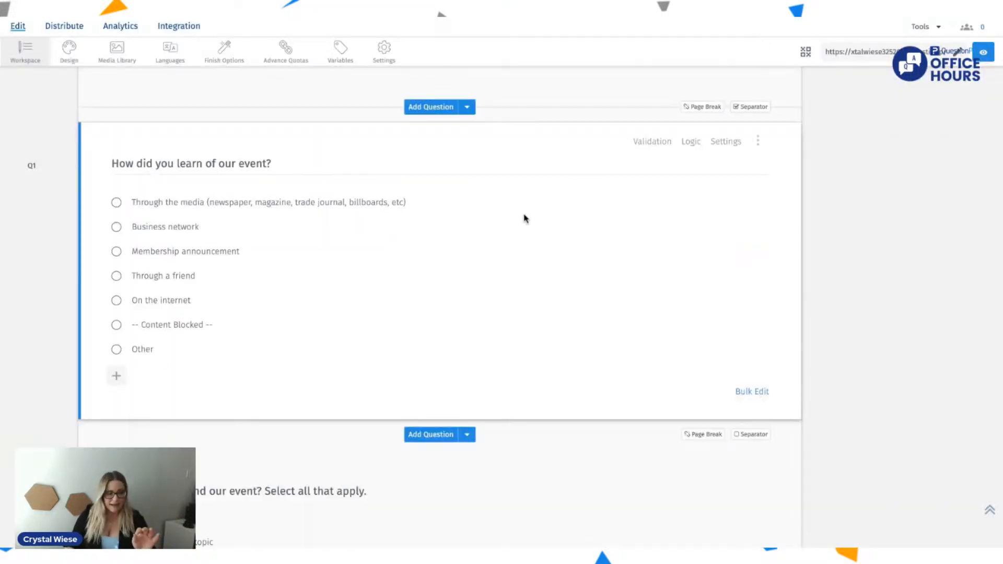
pyautogui.click(752, 392)
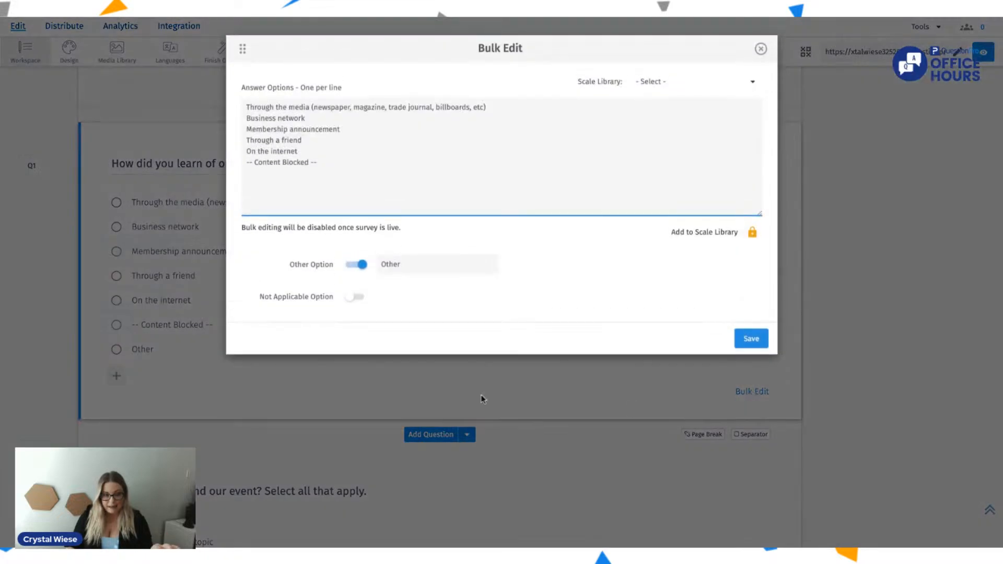
pyautogui.moveTo(323, 163); pyautogui.dragTo(233, 169)
pyautogui.press('BackSpace')
pyautogui.press('BackSpace')
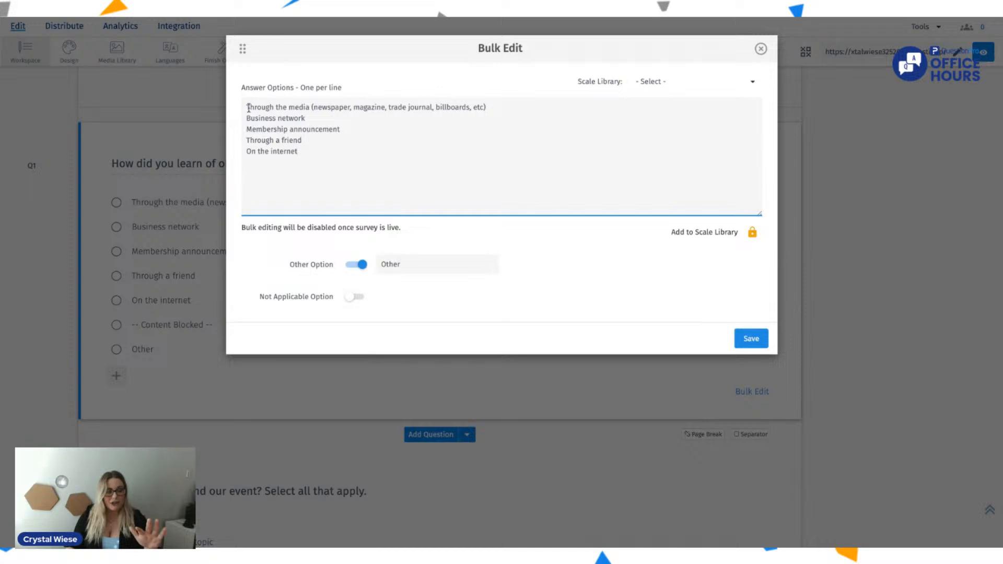
# Step: Add "Through a survey" and "From my supper club" as new lines at the end of the answer options
pyautogui.moveTo(245, 88); pyautogui.dragTo(369, 98)
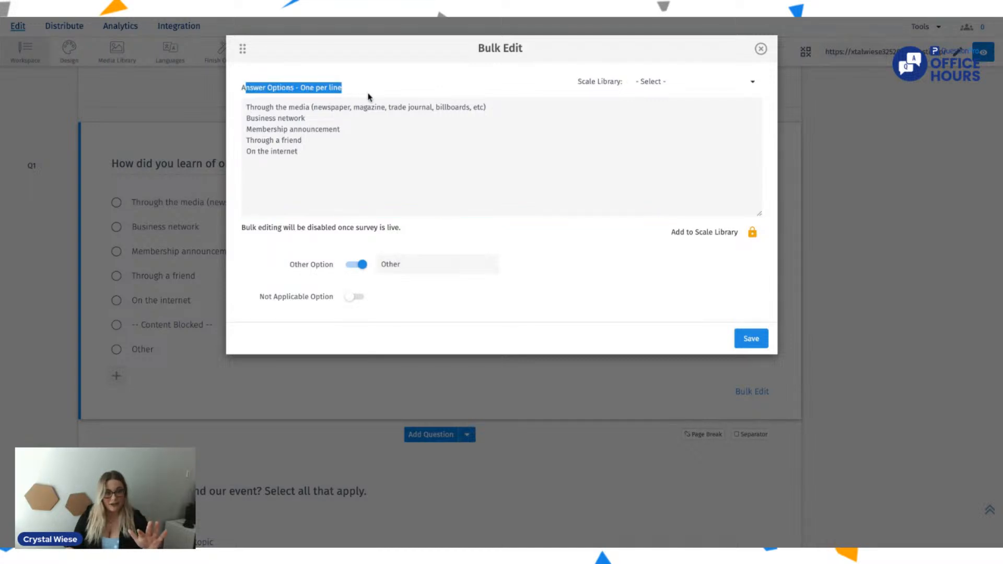
pyautogui.moveTo(314, 166); pyautogui.dragTo(225, 104)
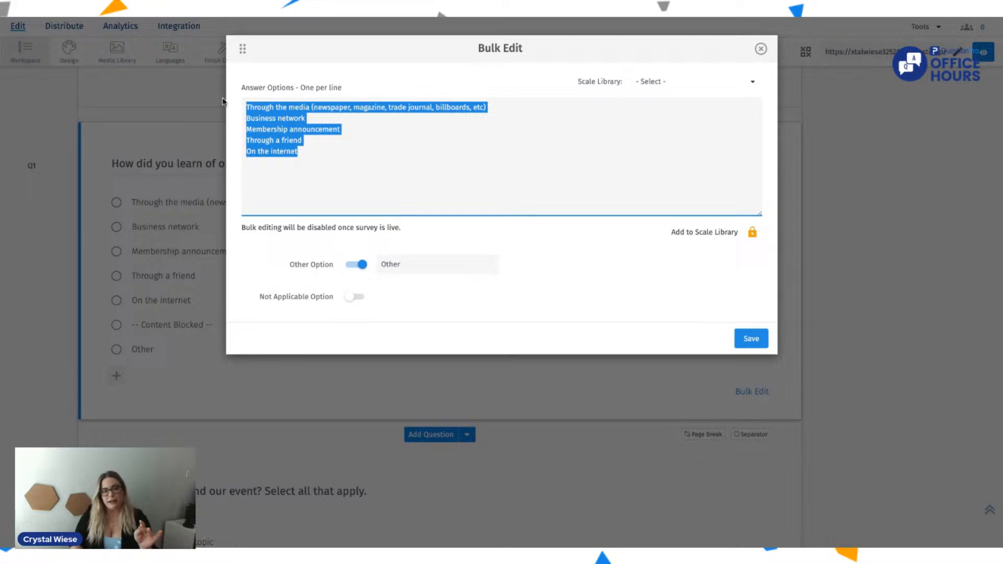
pyautogui.press('Right')
pyautogui.press('Return')
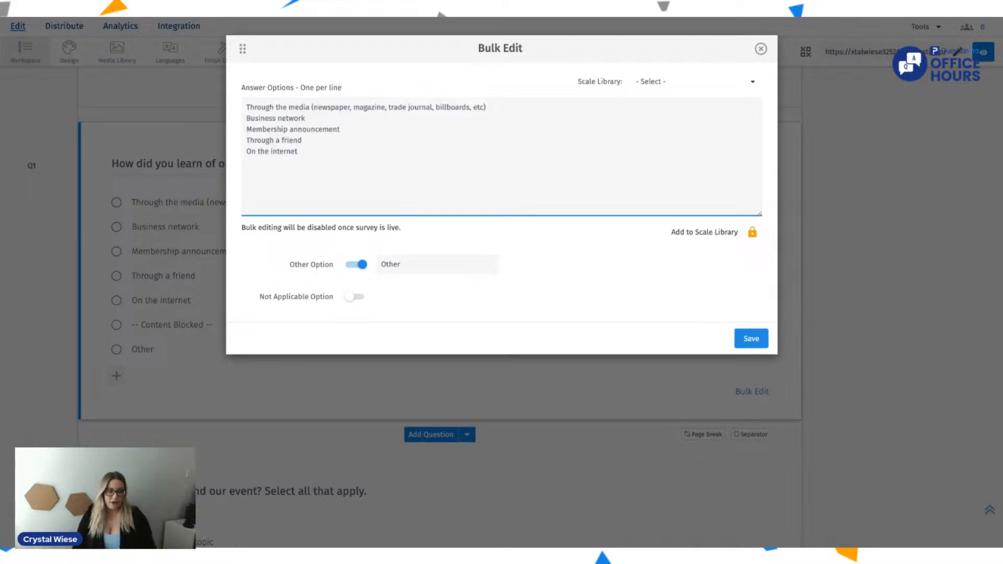
pyautogui.write('Through a survey')
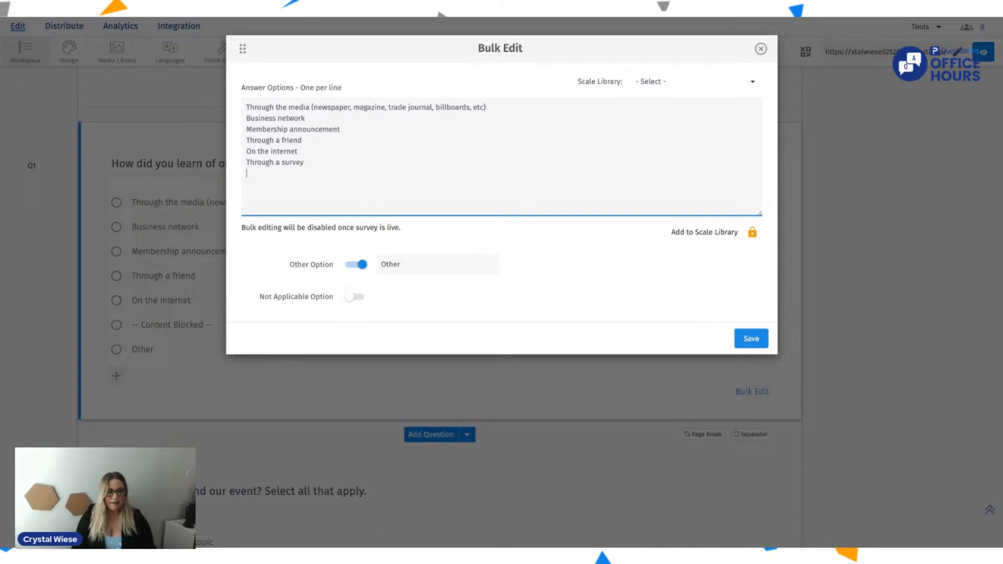
pyautogui.press('Return')
pyautogui.write('From my supper club')
# Step: Check the bulk editing note and the Scale Library selector, and save the edited answer options
pyautogui.moveTo(367, 222); pyautogui.dragTo(277, 227)
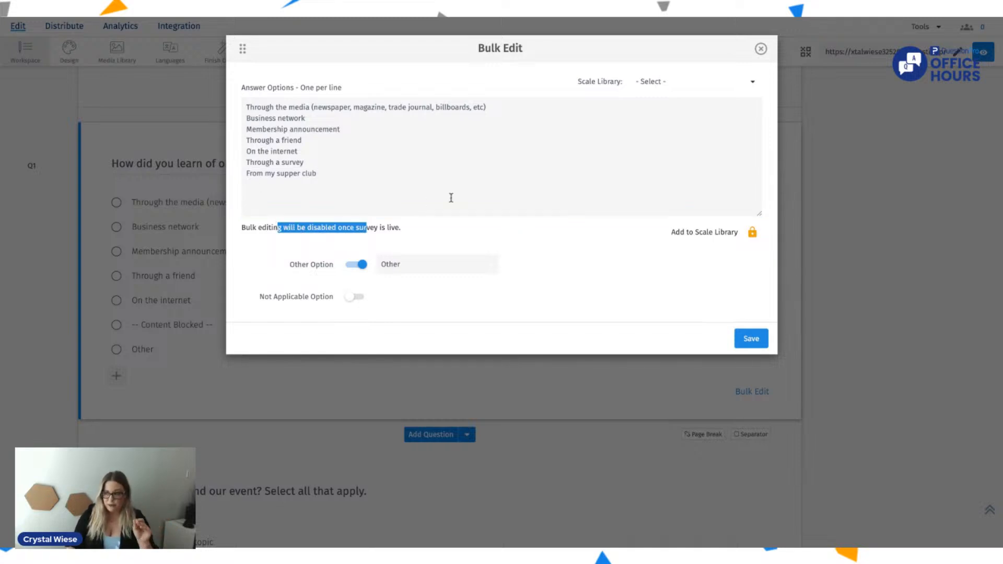
pyautogui.click(451, 197)
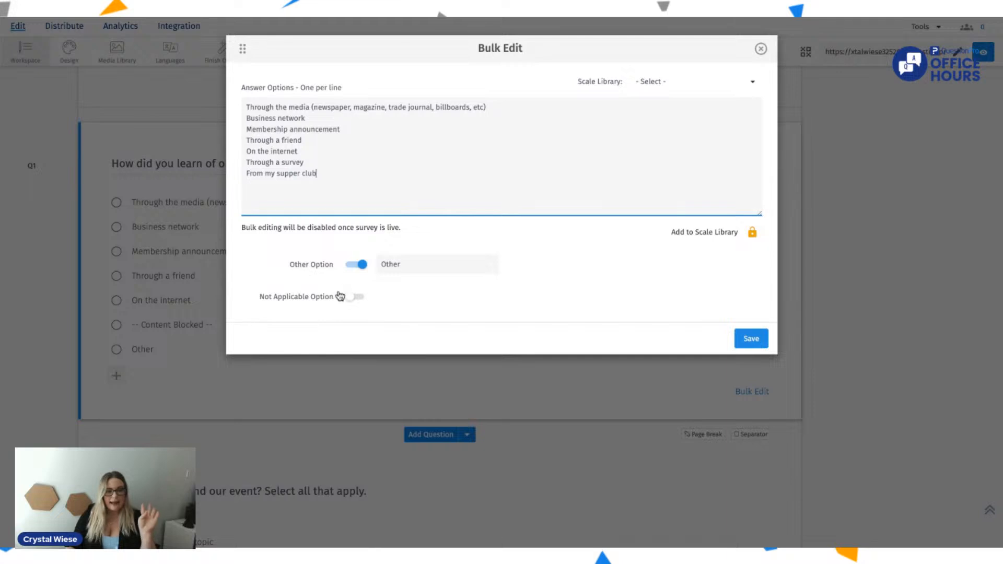
pyautogui.click(658, 83)
pyautogui.click(663, 85)
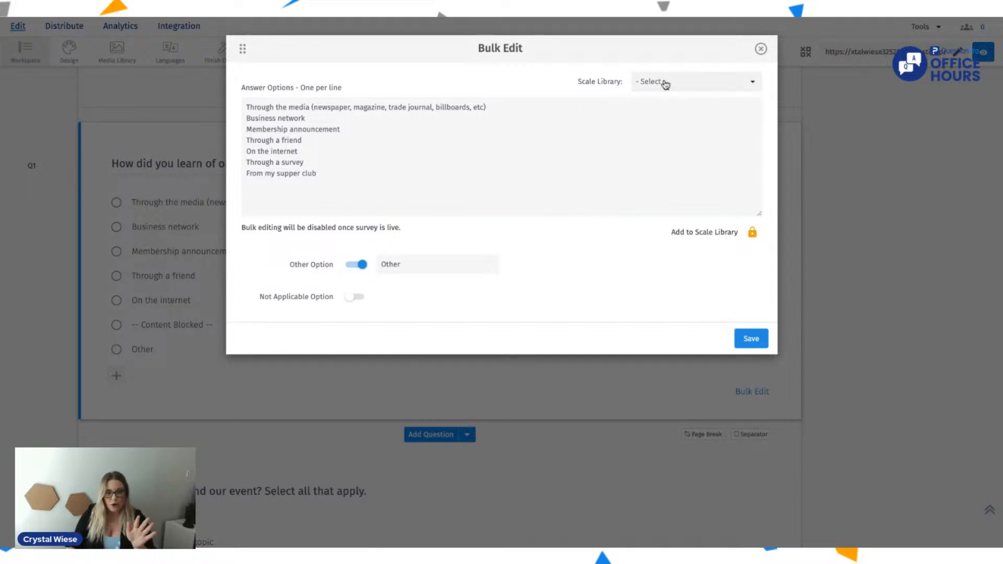
pyautogui.click(751, 338)
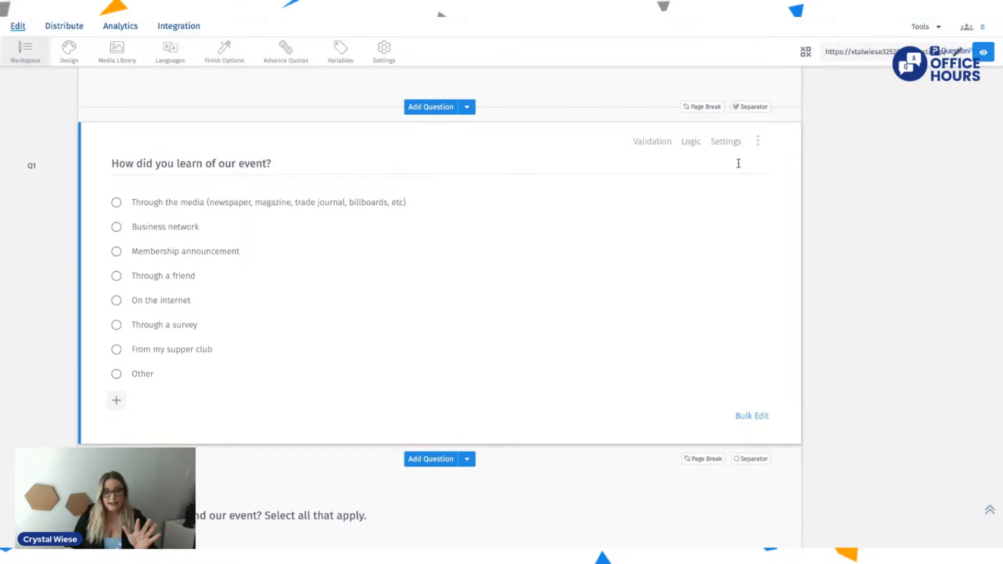
# Step: Try the Checkbox, Select List and Dropdown answer types and the Horizontal layout on the event-source question, restoring Radio and Vertical
pyautogui.click(757, 141)
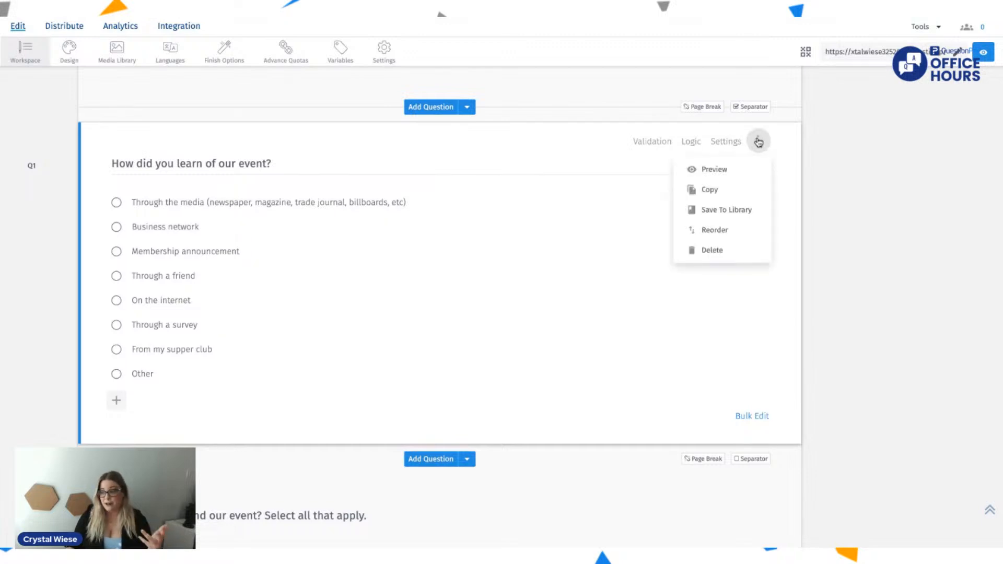
pyautogui.click(727, 142)
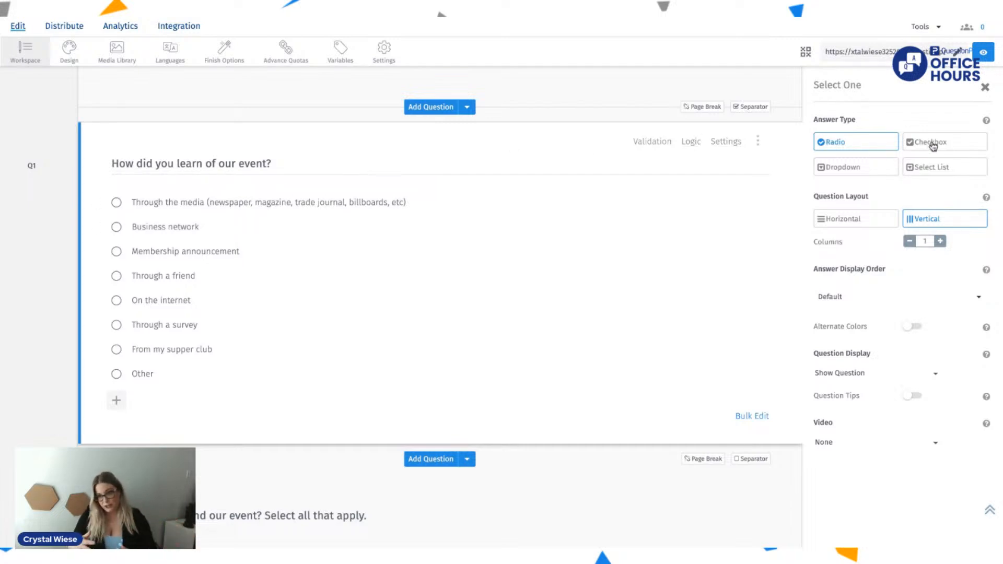
pyautogui.click(933, 146)
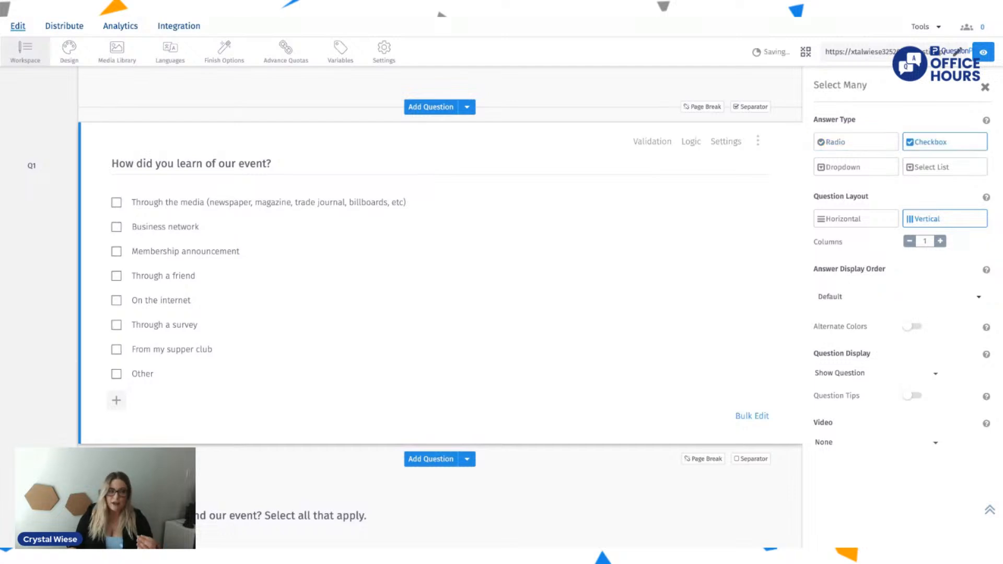
pyautogui.click(935, 170)
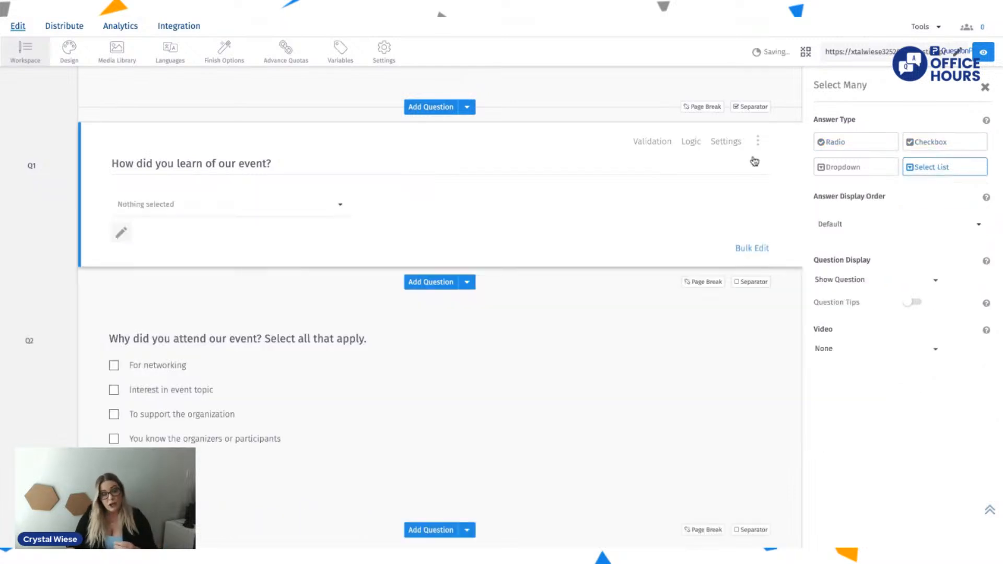
pyautogui.click(296, 205)
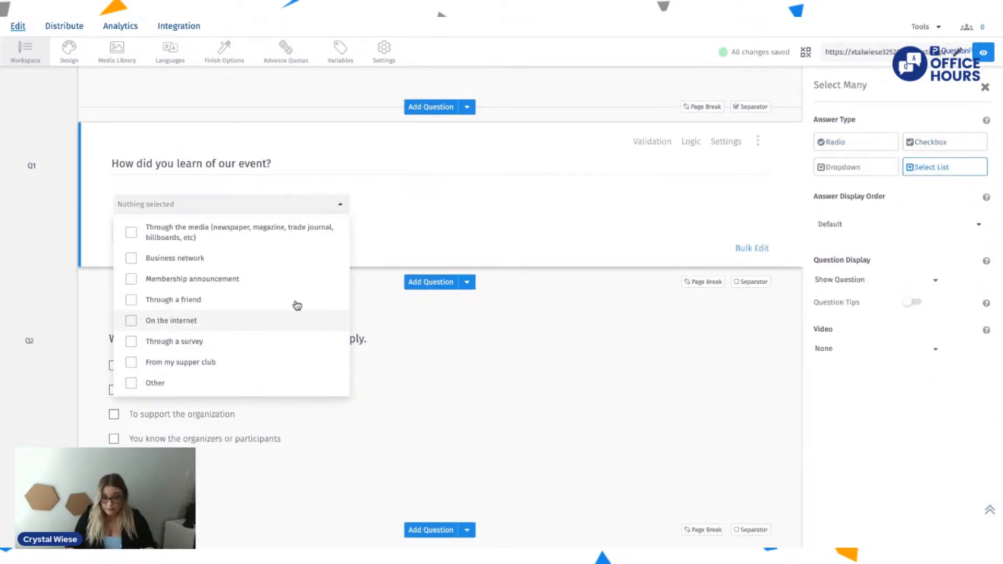
pyautogui.click(836, 168)
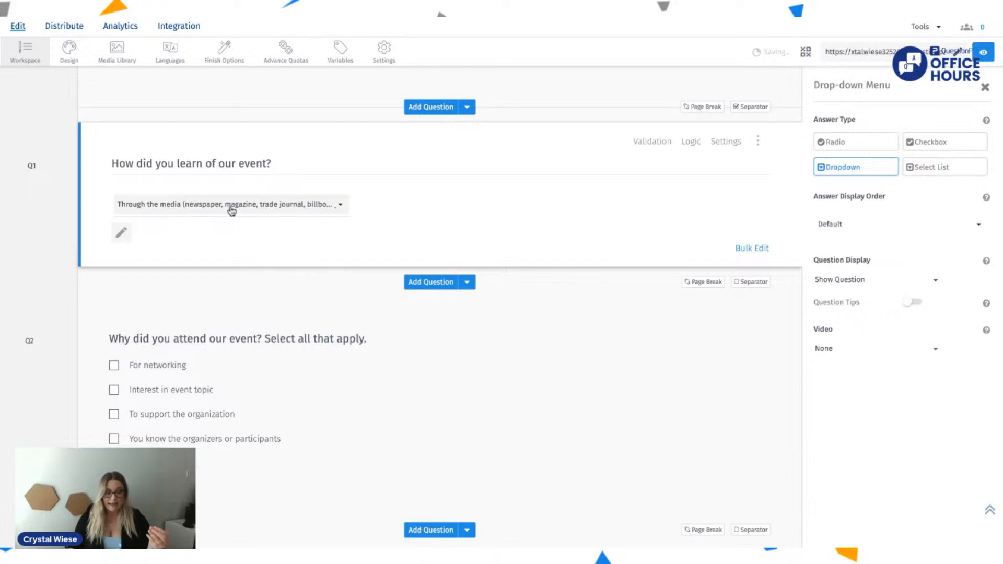
pyautogui.click(248, 209)
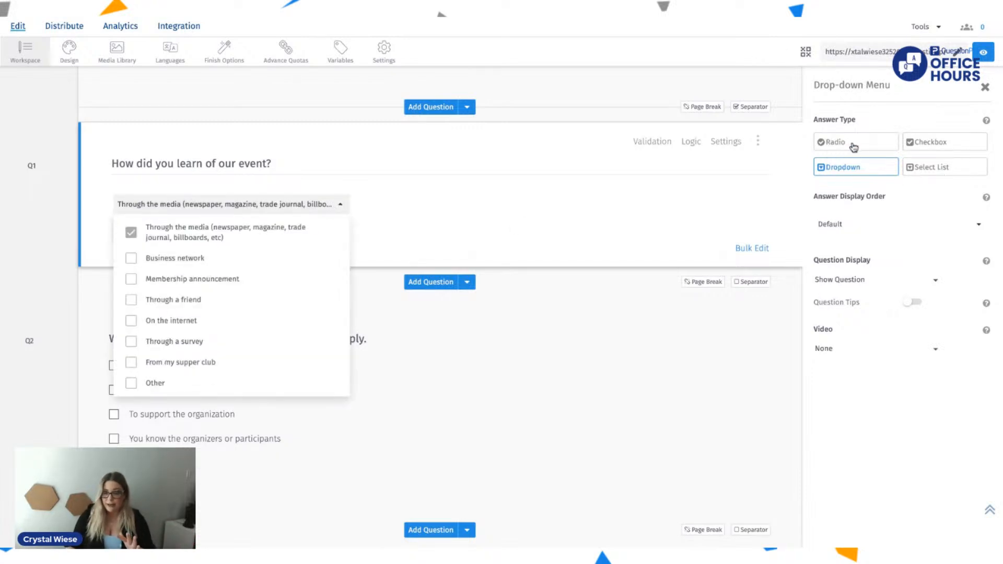
pyautogui.click(852, 149)
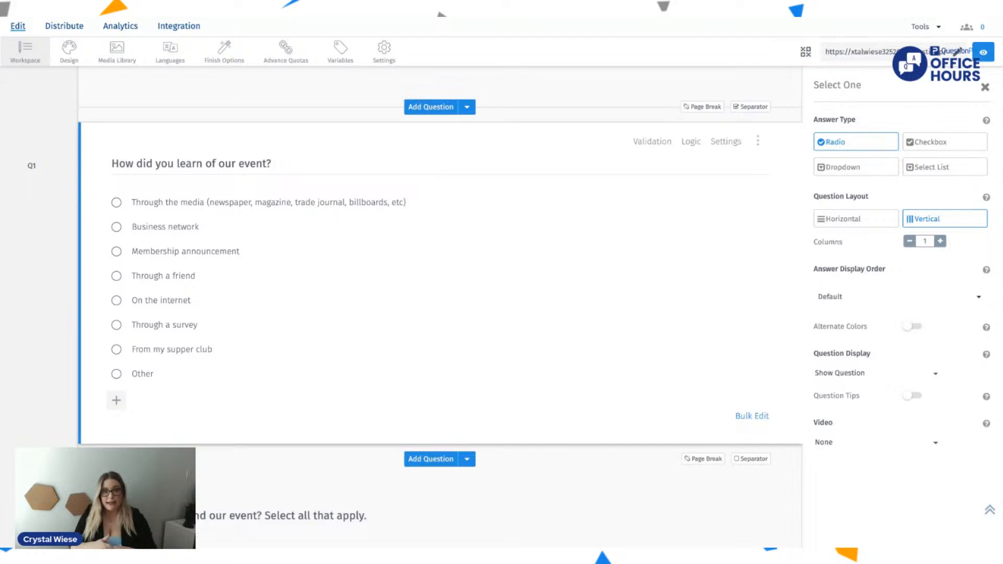
pyautogui.click(860, 220)
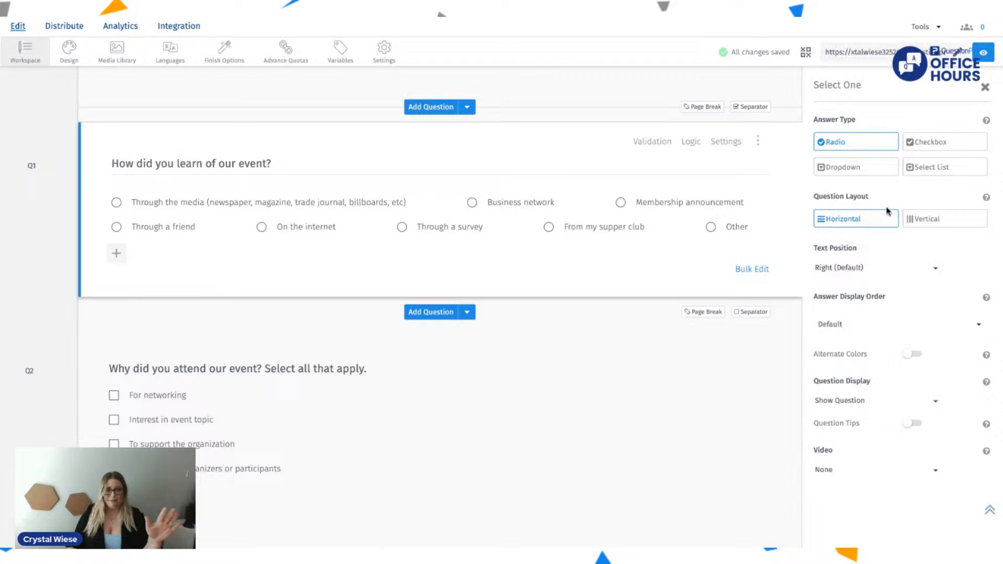
pyautogui.click(938, 224)
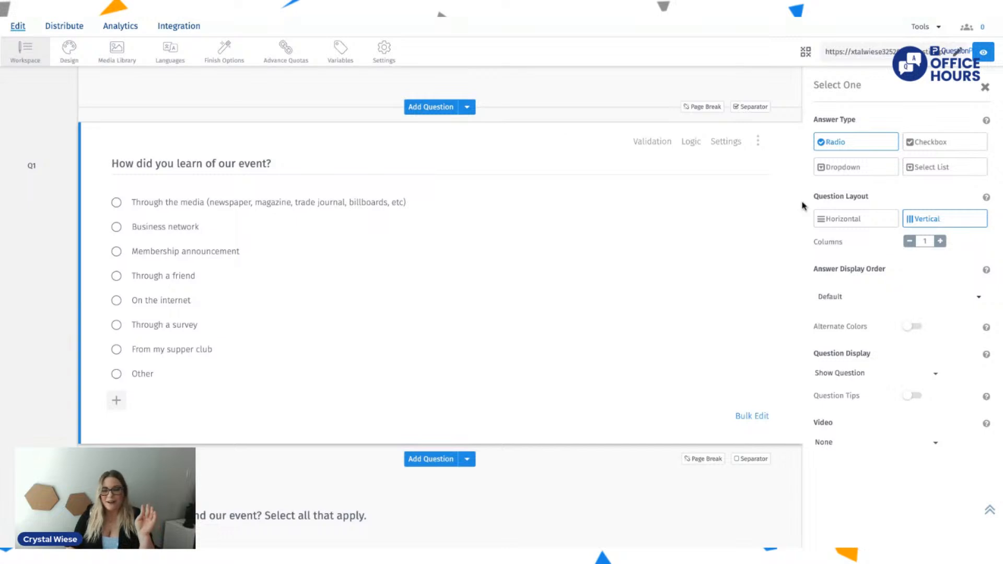
# Step: Set the answer display order of the "How did you learn of our event?" question to Random
pyautogui.click(850, 298)
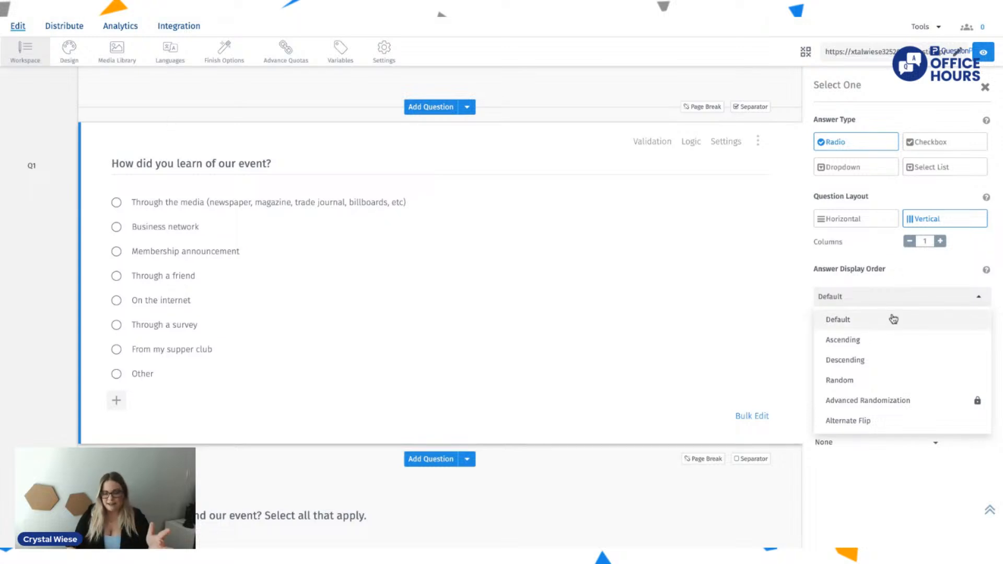
pyautogui.click(865, 381)
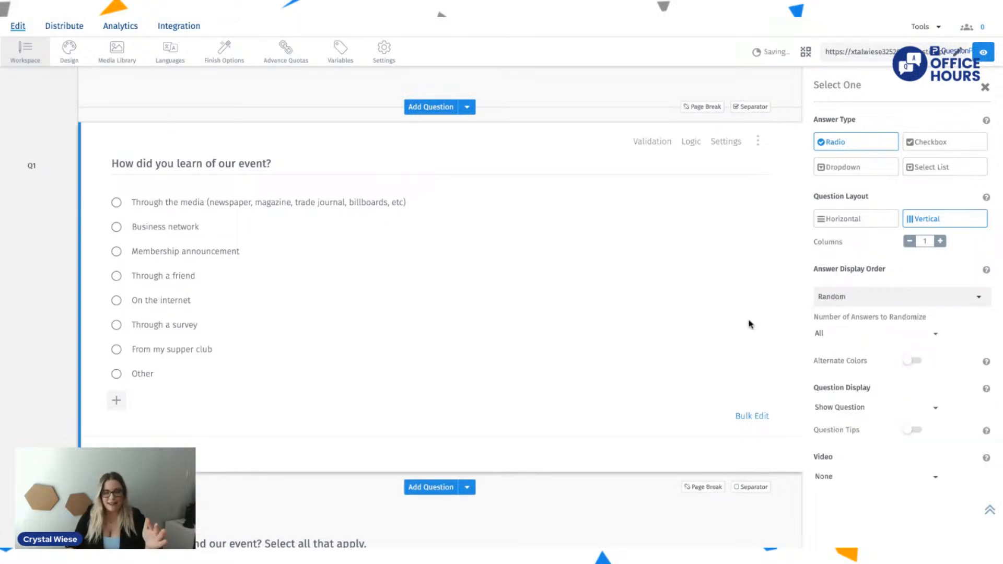
pyautogui.moveTo(857, 271); pyautogui.dragTo(812, 270)
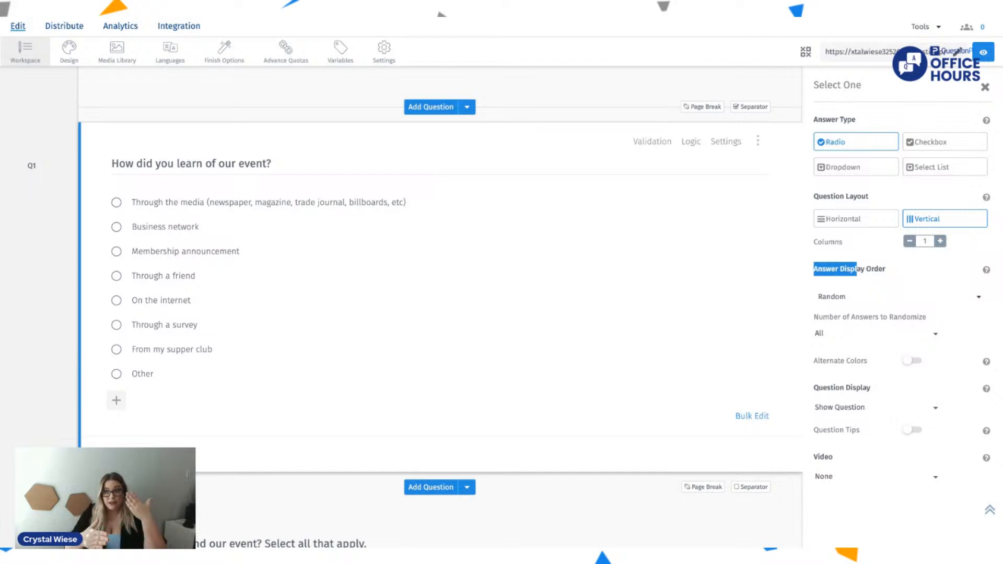
pyautogui.scroll(-3, 439, 309)
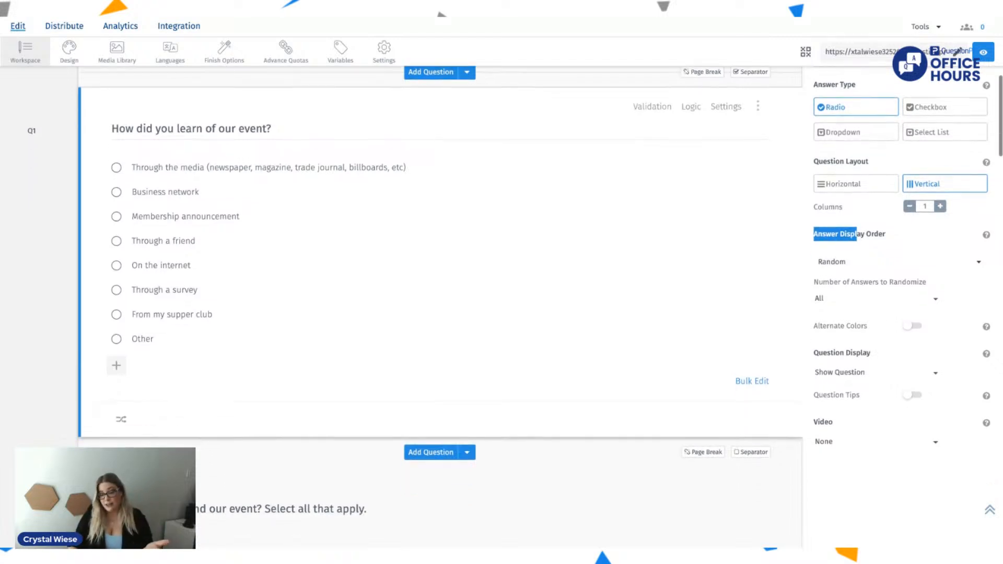
pyautogui.scroll(2, 439, 309)
pyautogui.scroll(1, 776, 329)
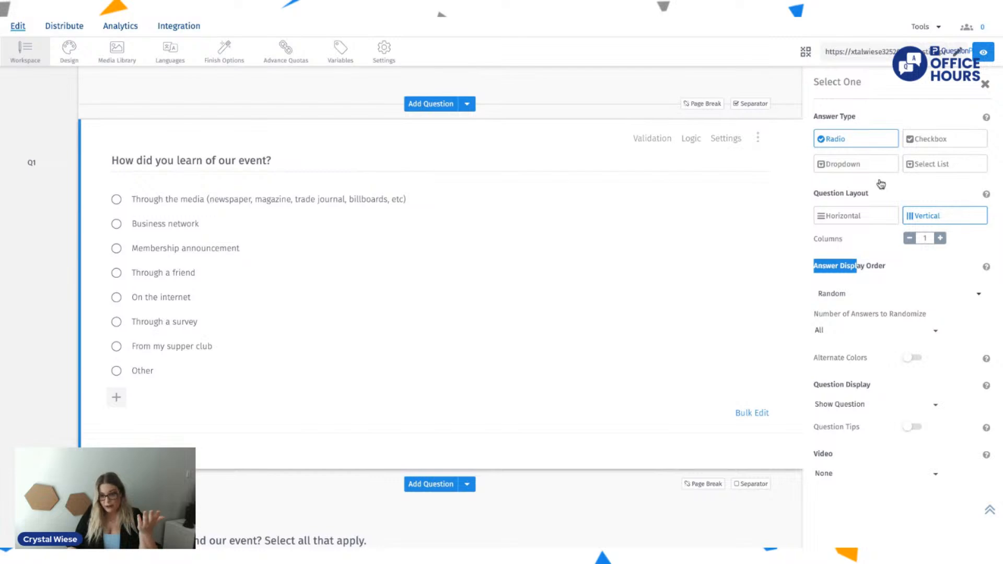
# Step: Review the logic types available for the "How did you learn of our event?" question and close the logic settings
pyautogui.scroll(3, 881, 184)
pyautogui.scroll(-2, 880, 184)
pyautogui.click(688, 159)
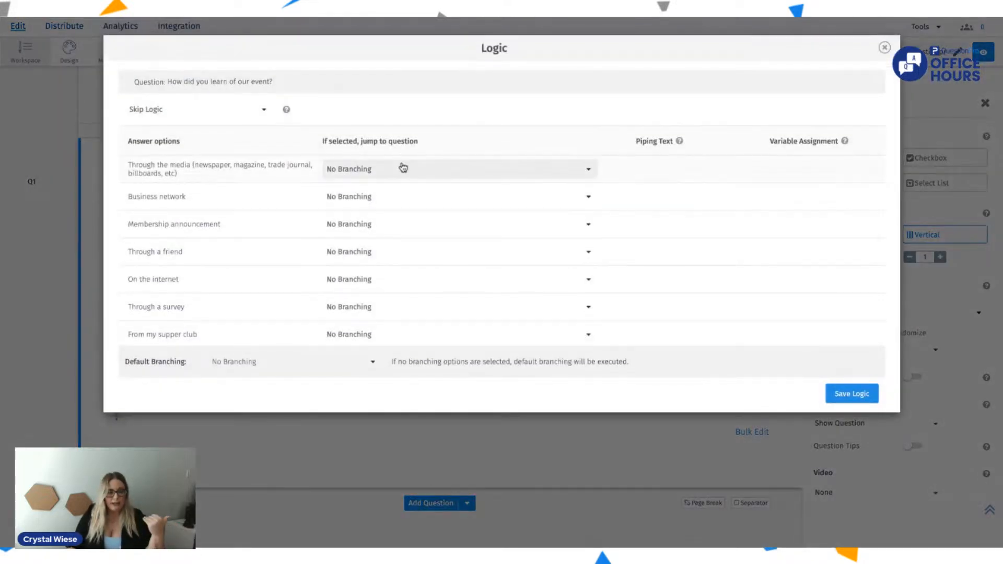
pyautogui.click(250, 114)
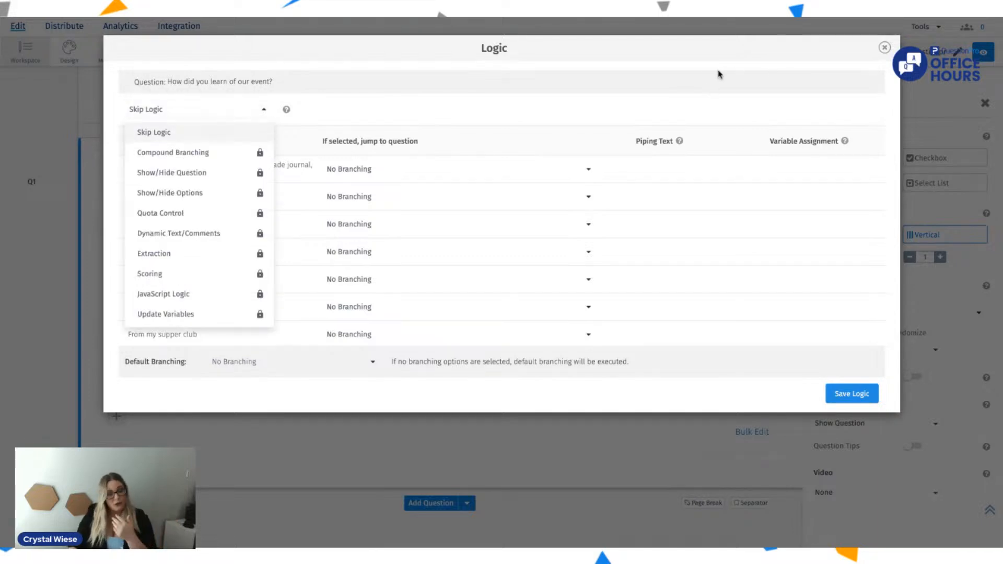
pyautogui.click(884, 47)
# Step: Try to apply Request Response validation to the "How did you learn of our event?" question
pyautogui.click(652, 158)
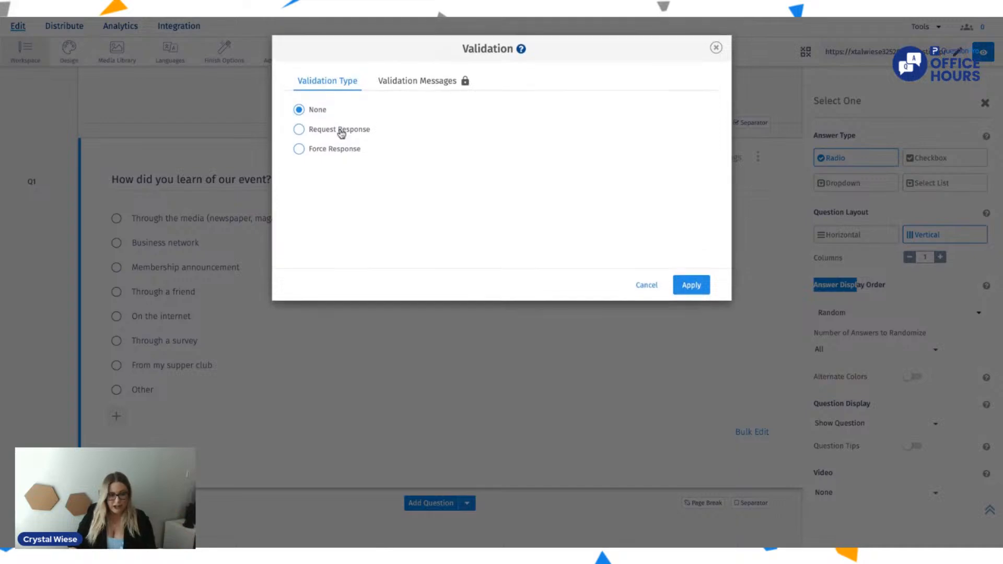
pyautogui.click(337, 131)
pyautogui.click(687, 284)
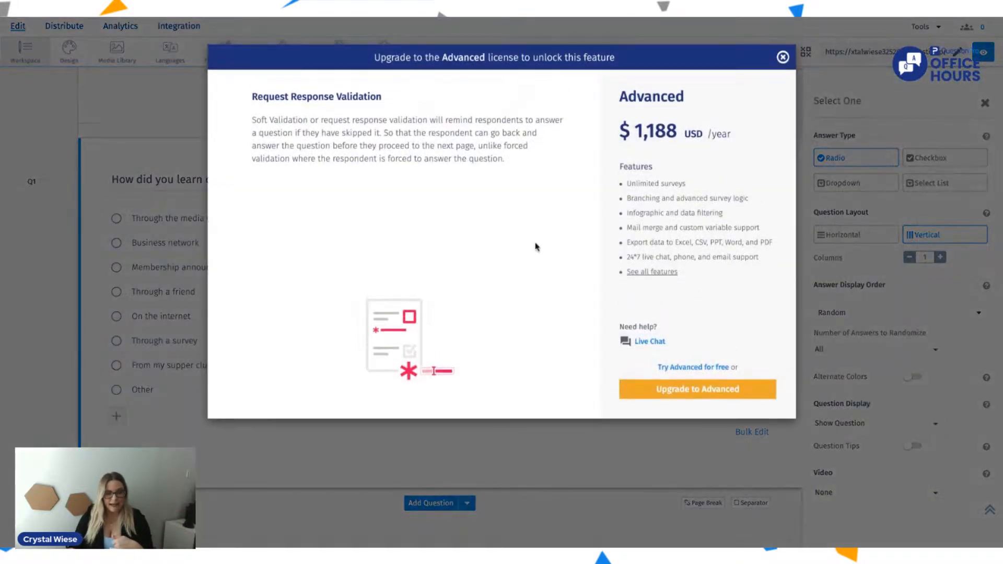
pyautogui.click(783, 57)
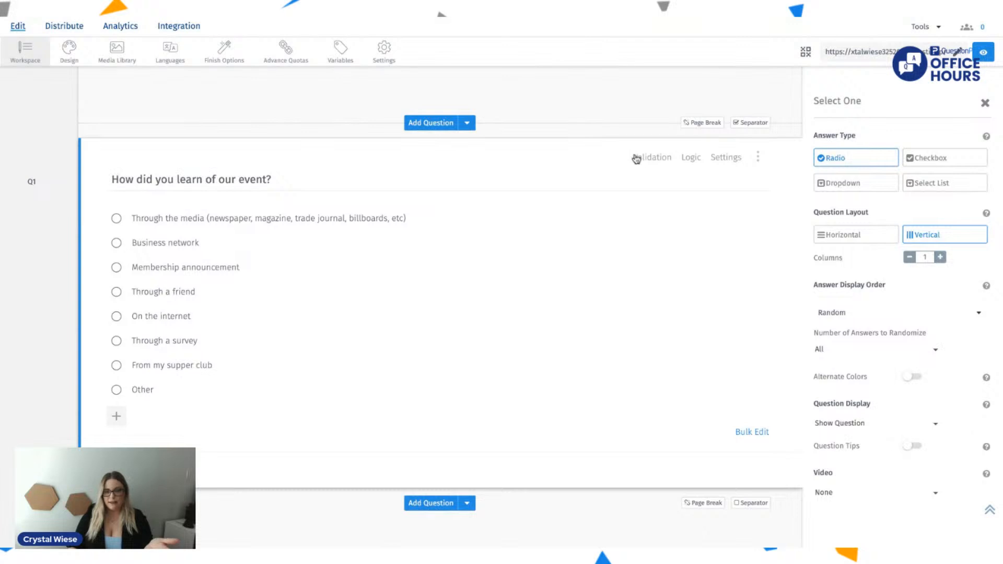
# Step: Apply Force Response validation to the "How did you learn of our event?" question and close its settings
pyautogui.click(635, 158)
pyautogui.click(349, 155)
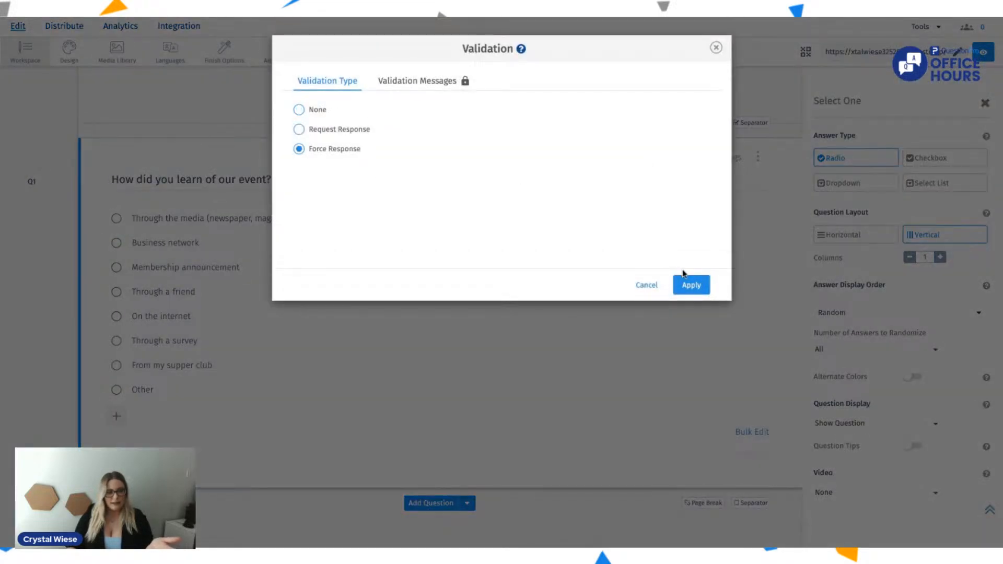
pyautogui.click(693, 294)
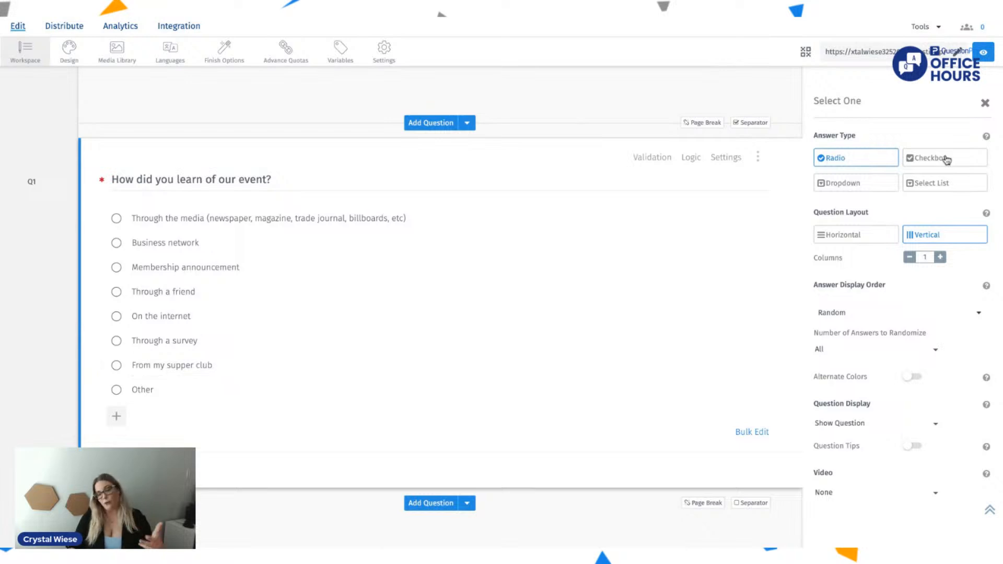
pyautogui.scroll(-4, 954, 343)
pyautogui.scroll(4, 954, 343)
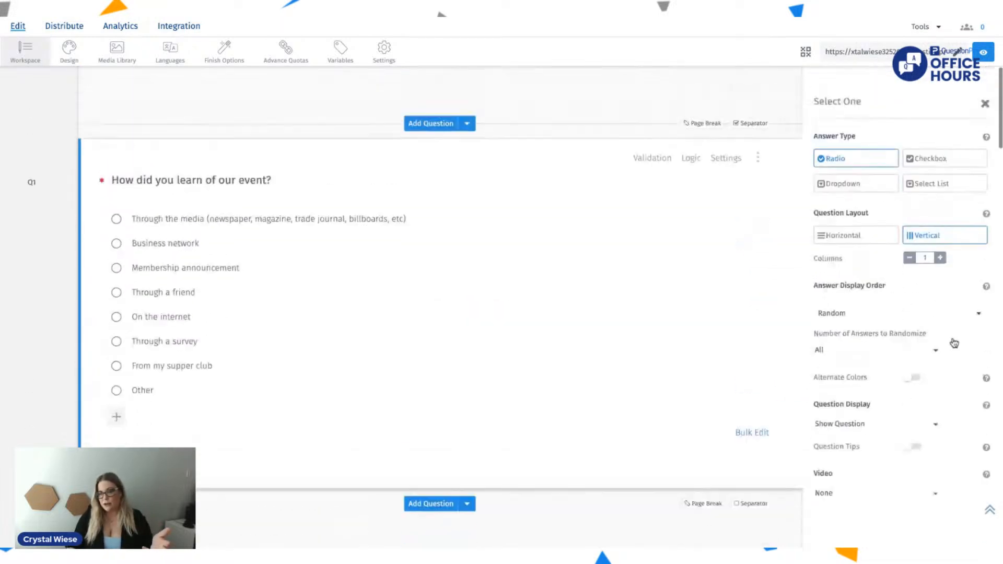
pyautogui.click(988, 116)
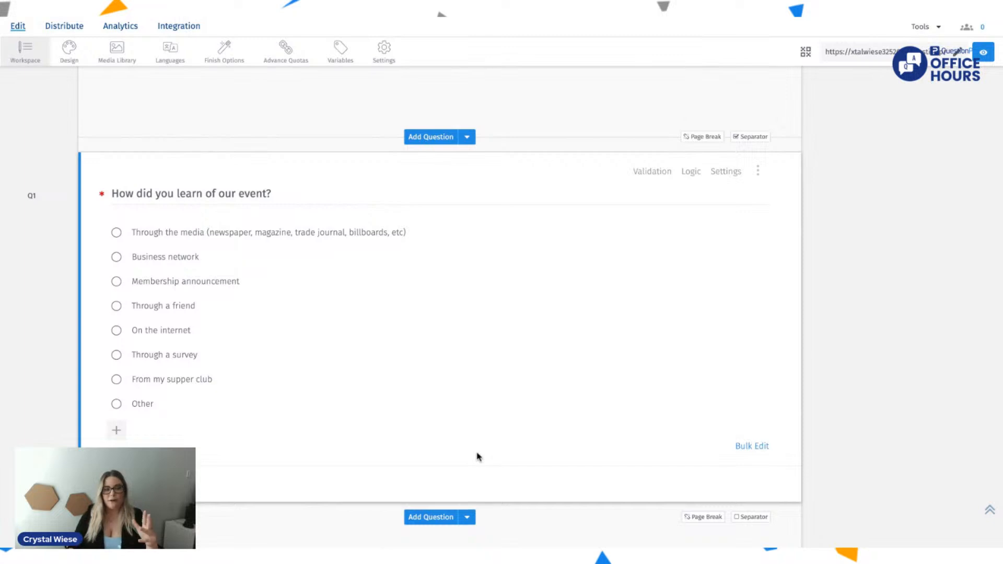
# Step: Try to add a logo to the survey header and dismiss the account verification request
pyautogui.scroll(6, 476, 457)
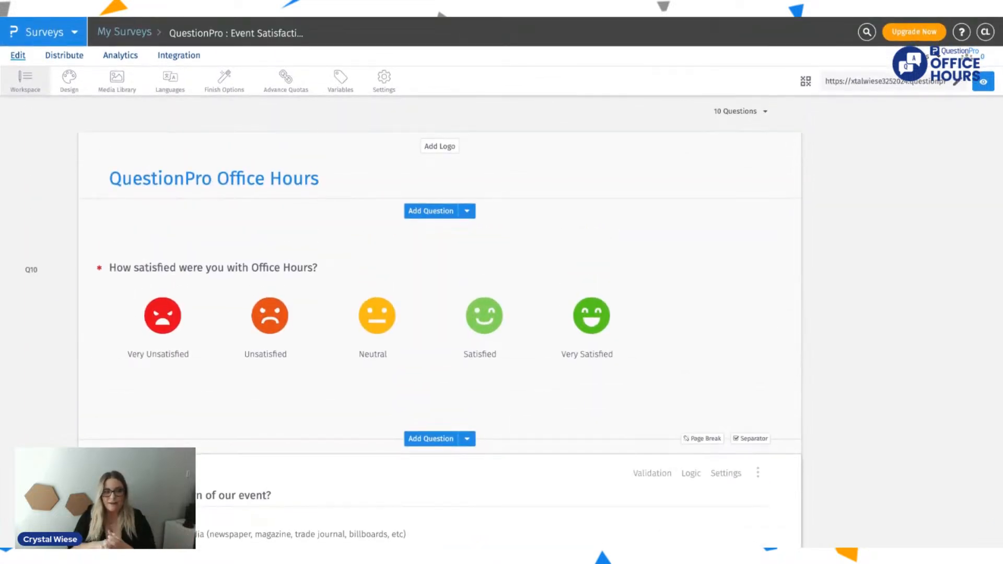
pyautogui.click(262, 180)
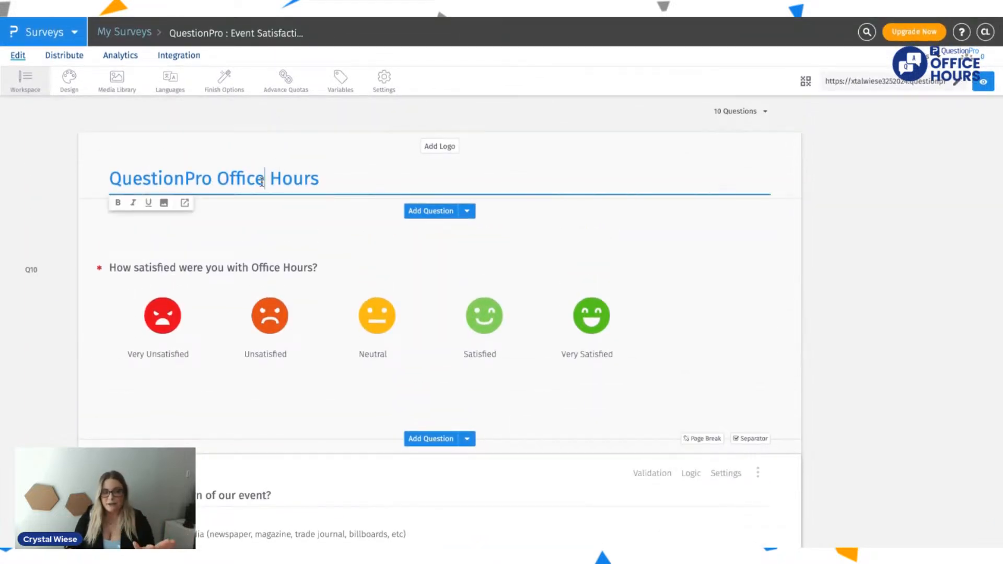
pyautogui.click(449, 150)
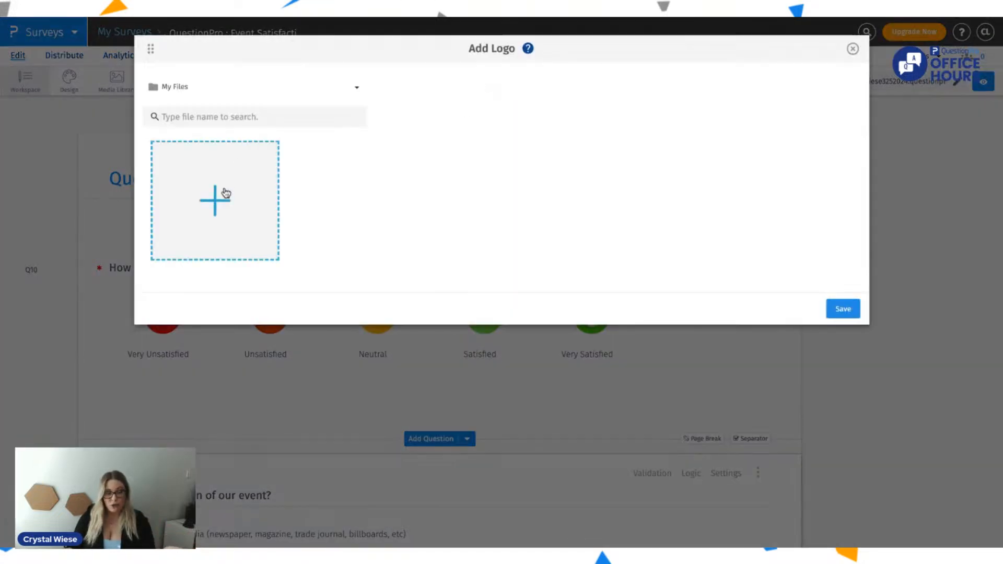
pyautogui.click(225, 193)
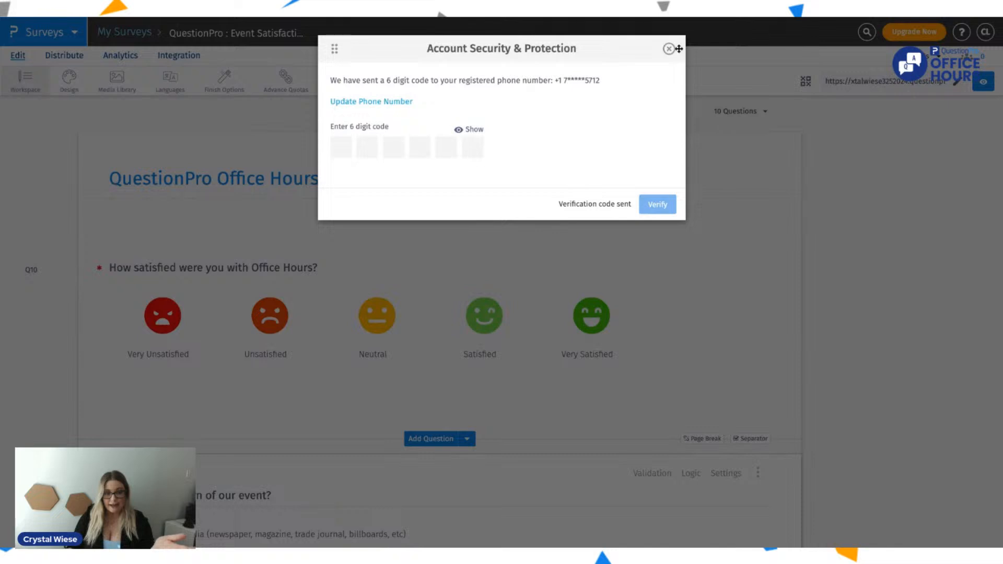
pyautogui.click(669, 49)
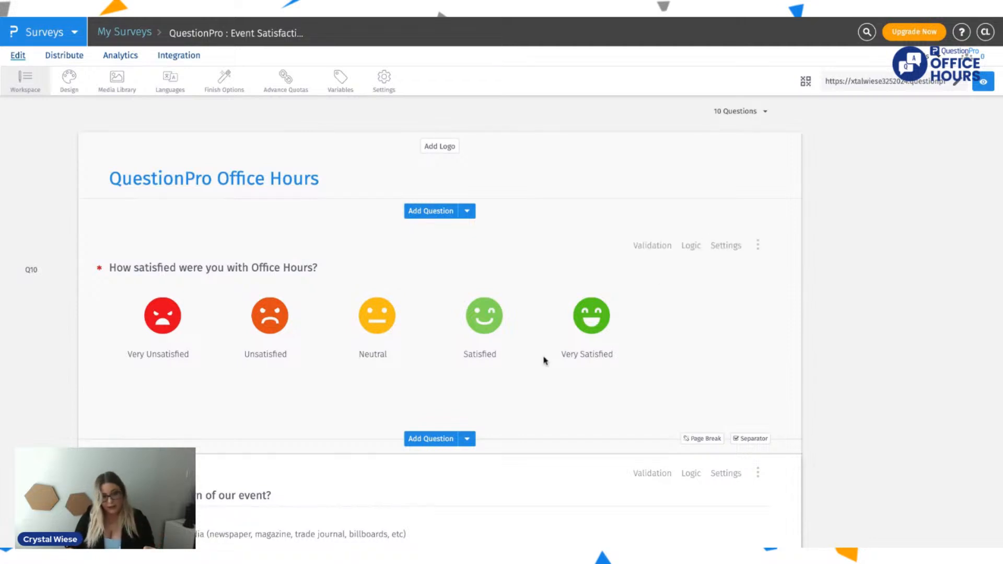
# Step: Preview the Smiley - Rating and Text Slider question types without adding a question
pyautogui.scroll(-1, 499, 366)
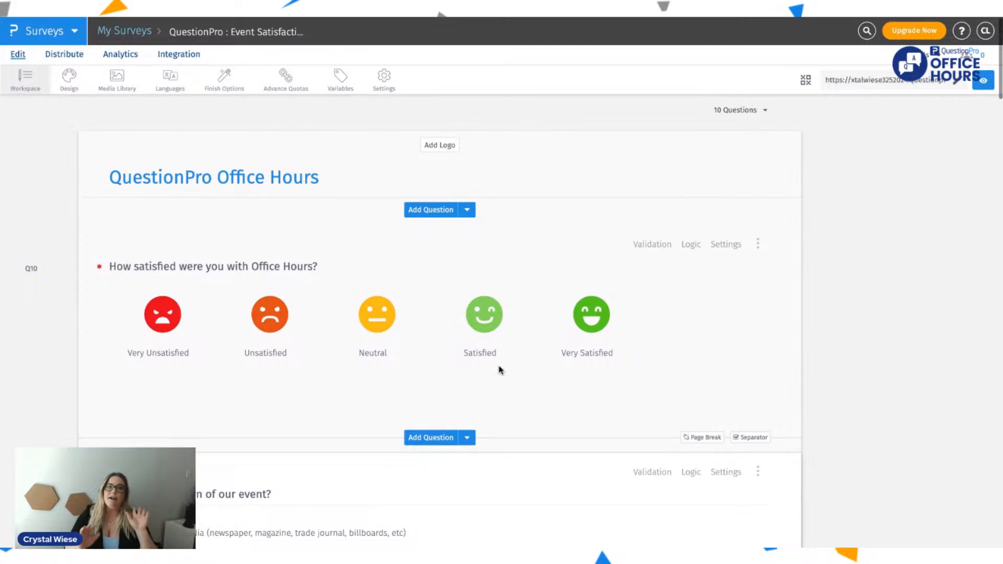
pyautogui.click(445, 439)
pyautogui.moveTo(55, 241)
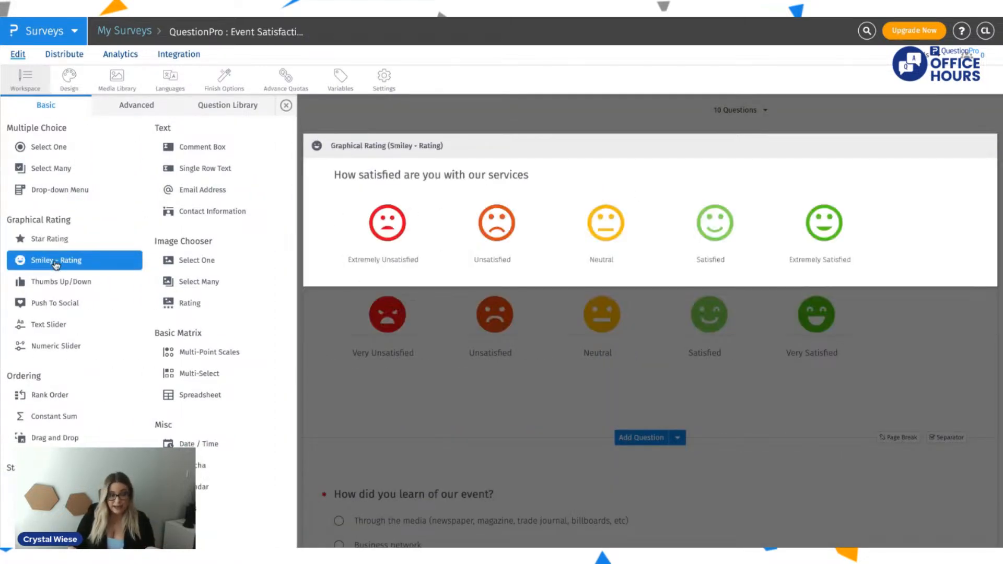
pyautogui.moveTo(47, 328)
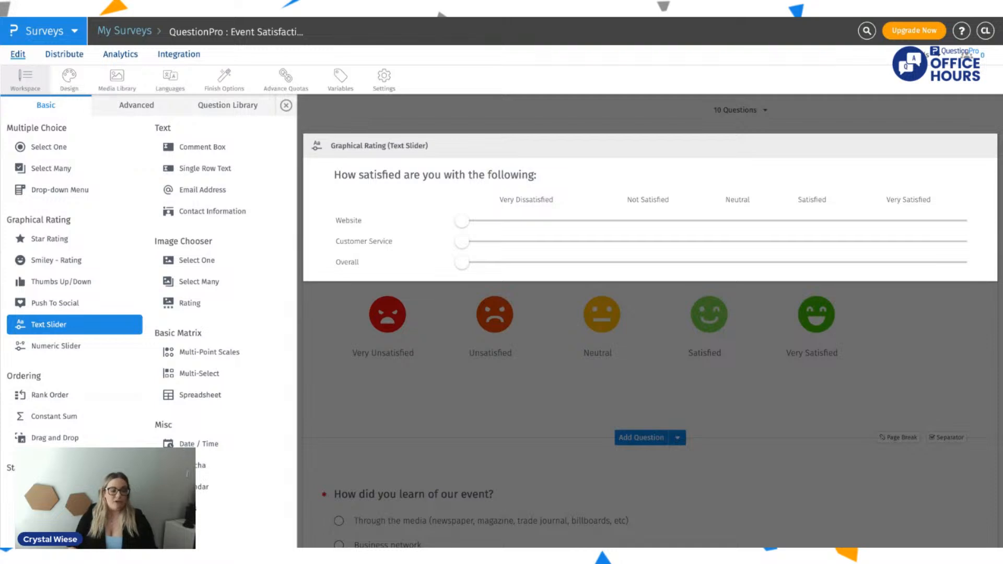
pyautogui.click(827, 281)
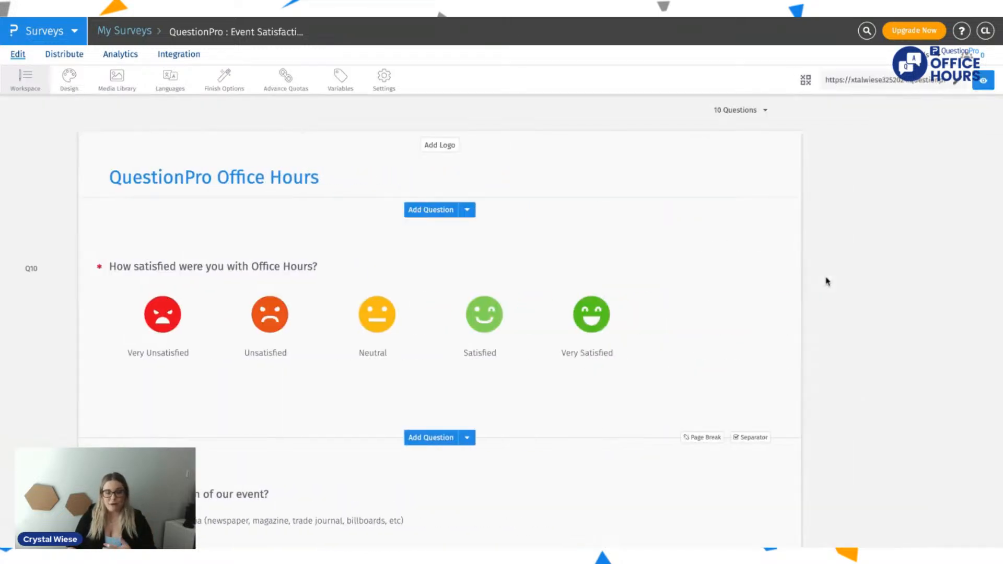
# Step: Add a Thumbs Up/Down question between "How did you learn of our event?" and "Why did you attend our event?"
pyautogui.scroll(-4, 438, 329)
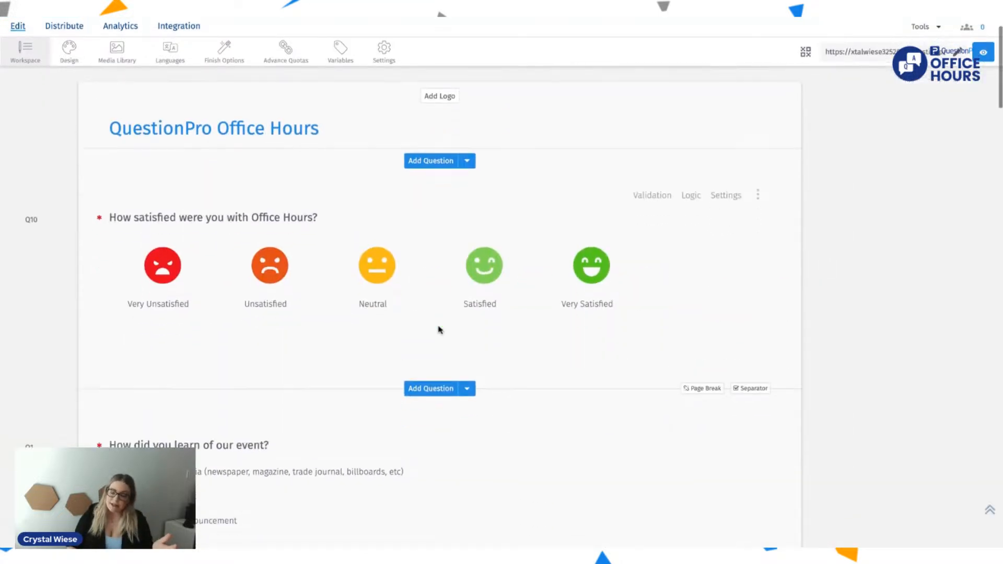
pyautogui.scroll(-1, 440, 330)
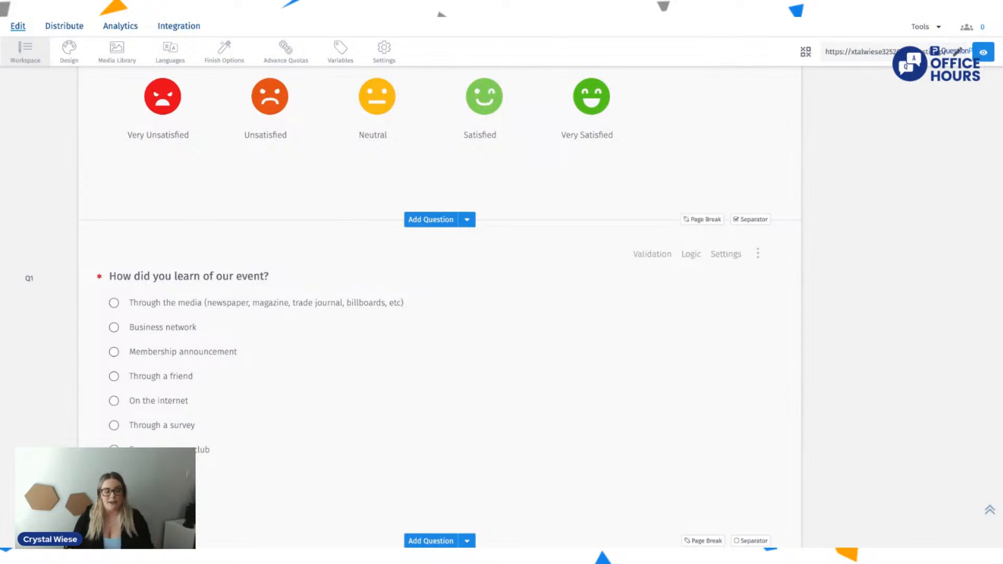
pyautogui.scroll(3, 442, 190)
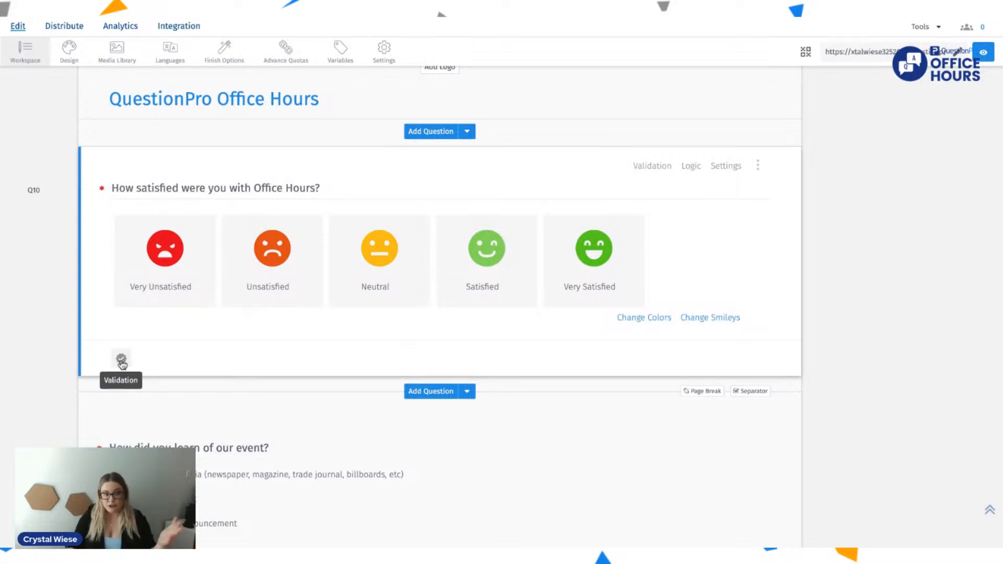
pyautogui.scroll(-6, 143, 354)
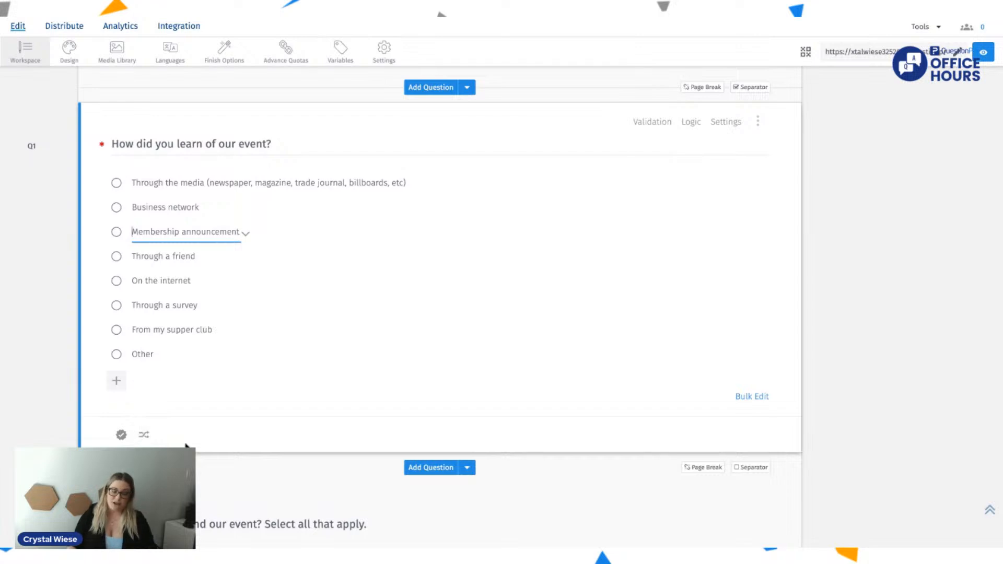
pyautogui.scroll(-5, 187, 445)
pyautogui.scroll(-2, 186, 445)
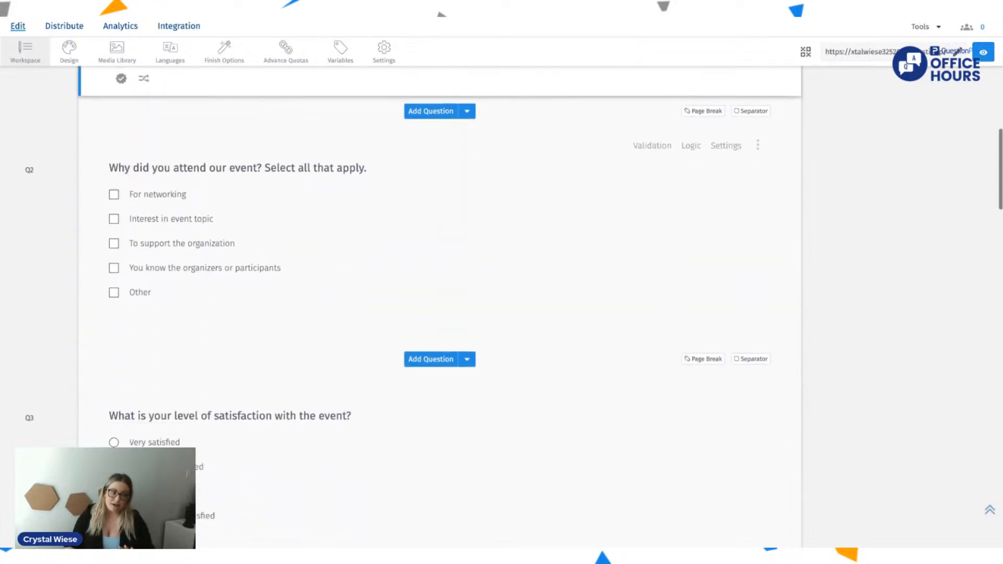
pyautogui.click(443, 110)
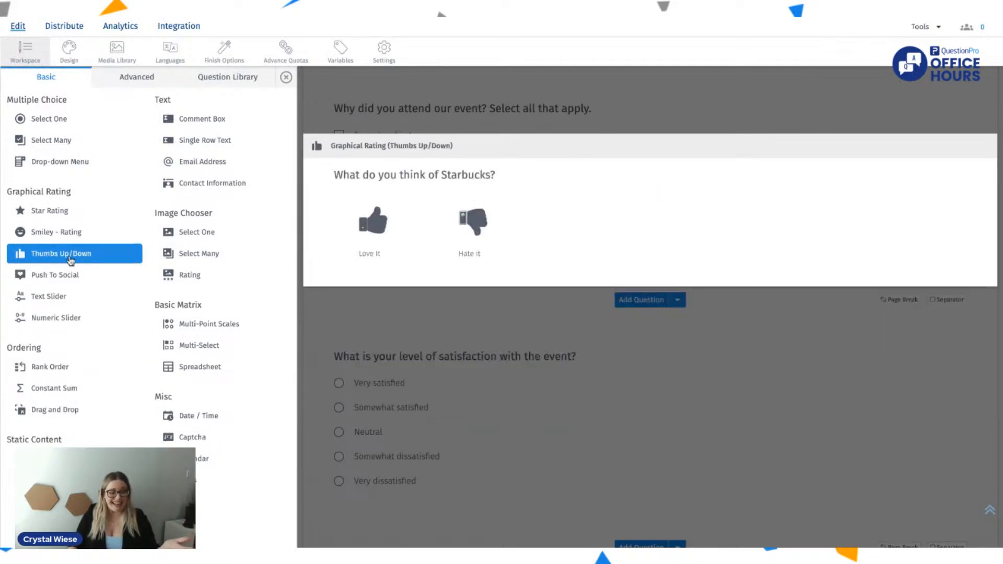
pyautogui.click(70, 253)
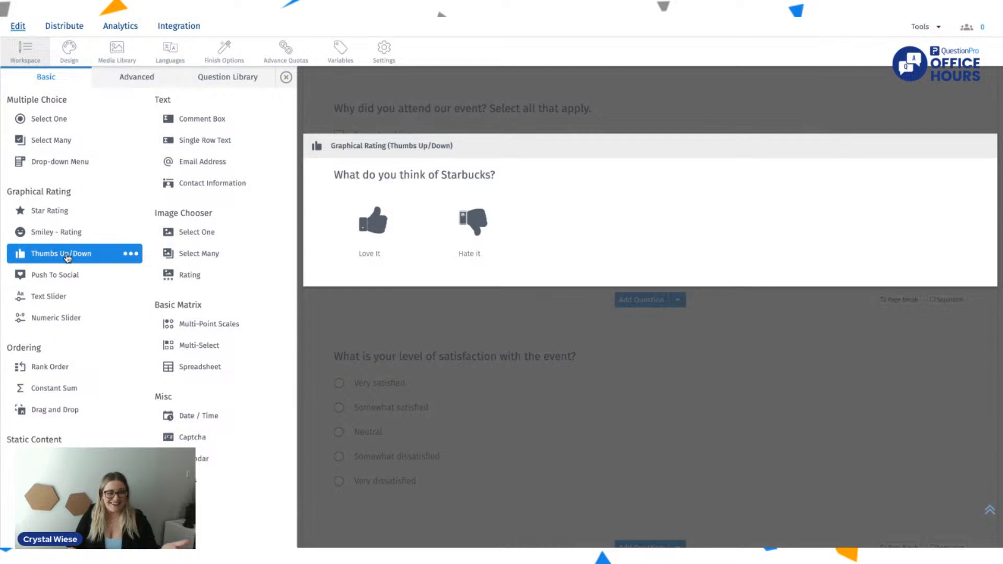
# Step: Replace the new thumbs question's text with "Did you like the food hosted at Office Hours?"
pyautogui.click(275, 136)
pyautogui.moveTo(274, 137); pyautogui.dragTo(113, 136)
pyautogui.press('BackSpace')
pyautogui.write('Did ')
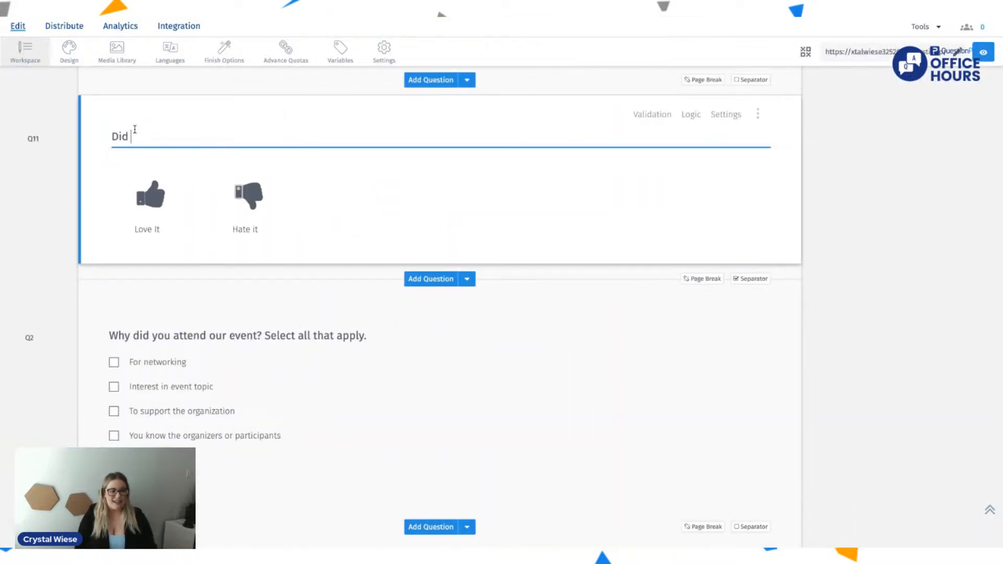
pyautogui.write('you like the food hosted at H')
pyautogui.press('BackSpace')
pyautogui.write('Office')
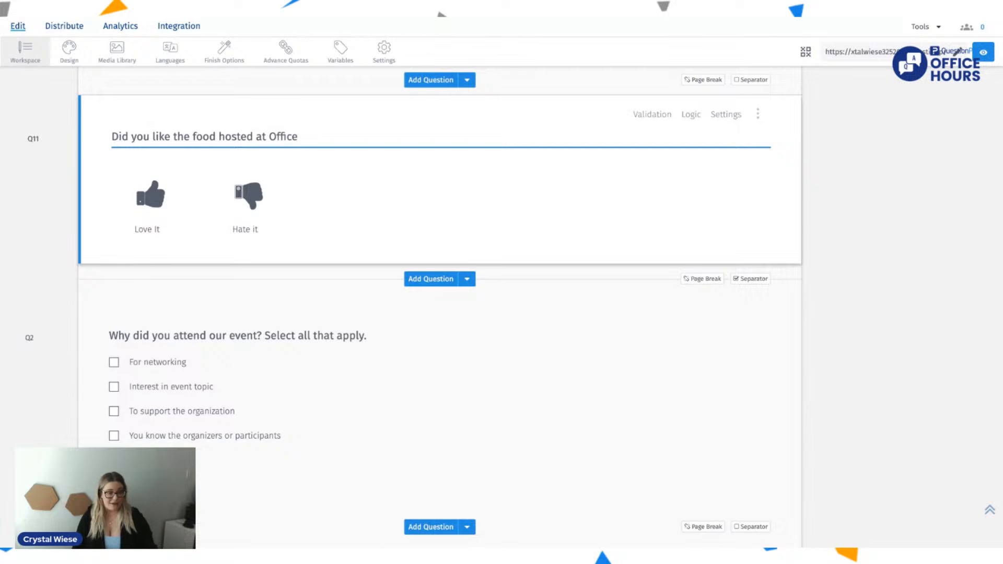
pyautogui.write(' Hours?')
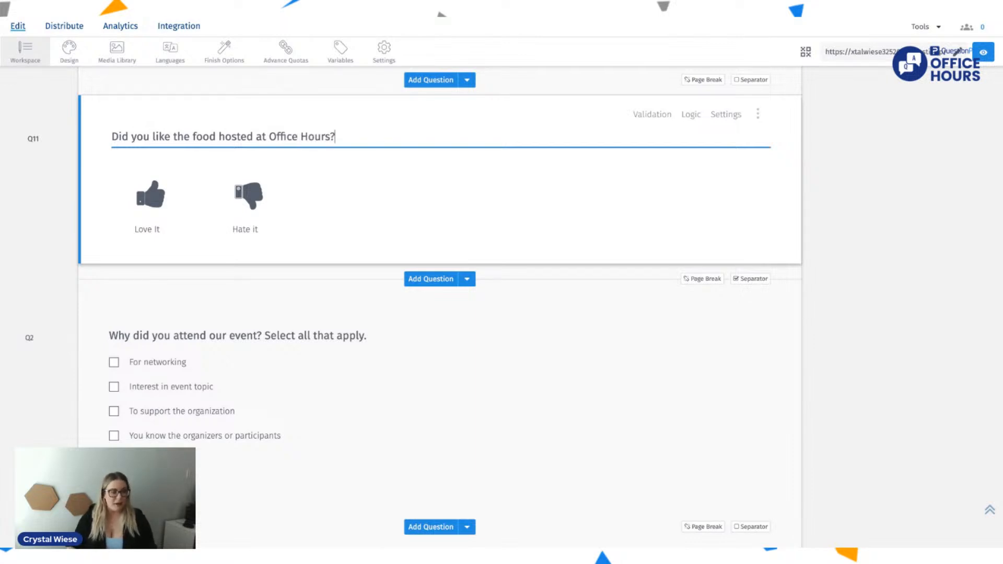
# Step: Open the settings of the Office Hours food question and apply Force Response validation to it
pyautogui.click(729, 116)
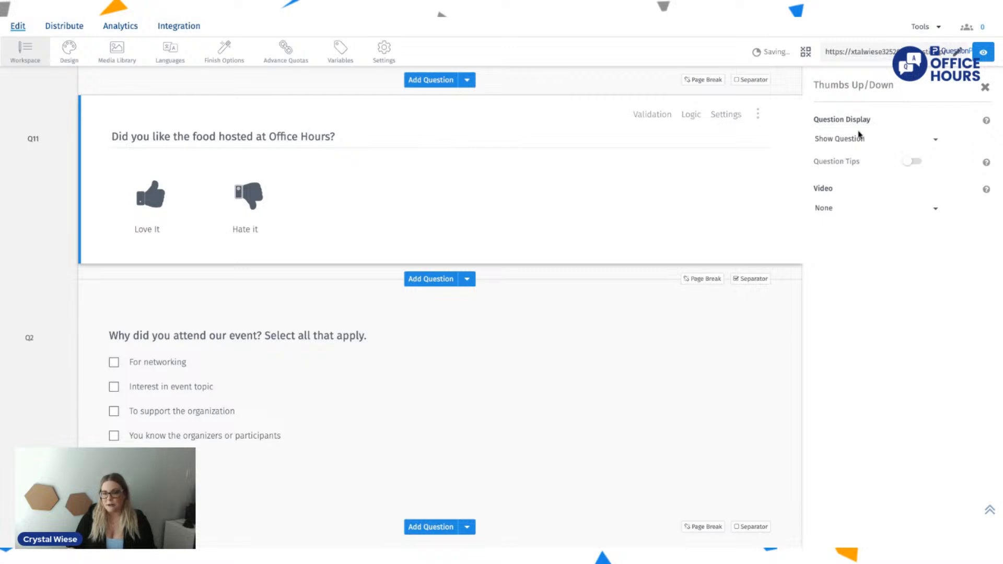
pyautogui.click(760, 116)
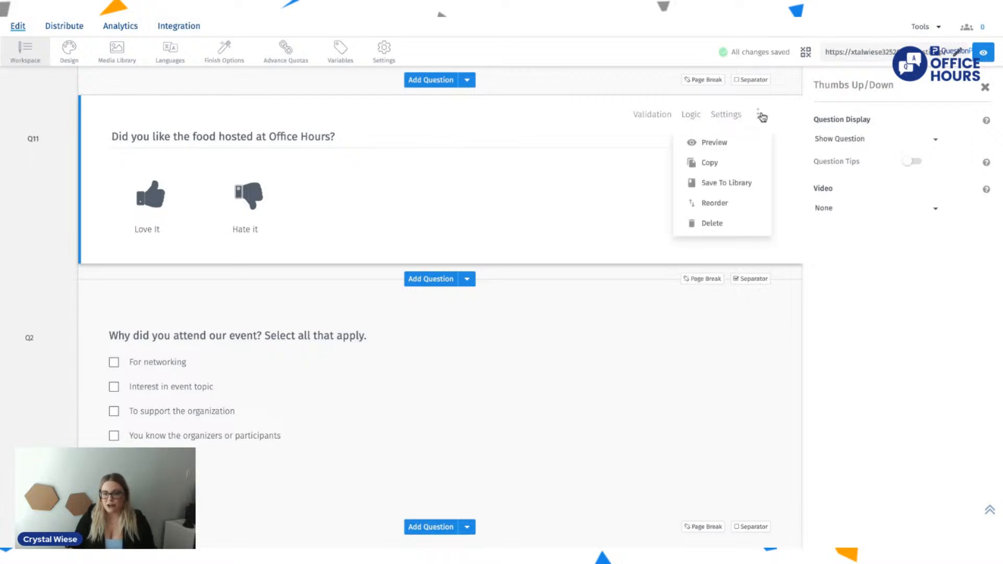
pyautogui.click(761, 116)
pyautogui.click(663, 116)
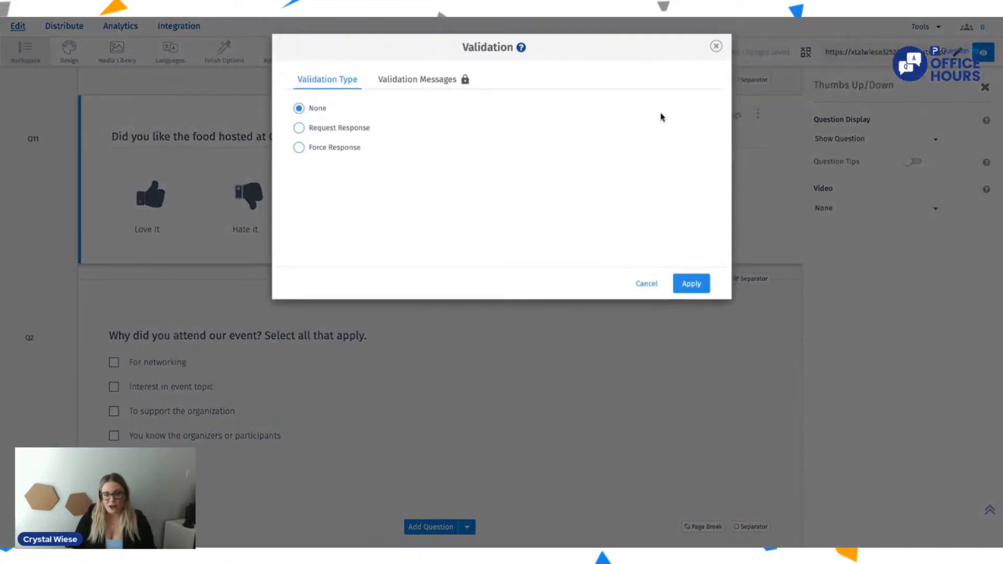
pyautogui.click(347, 151)
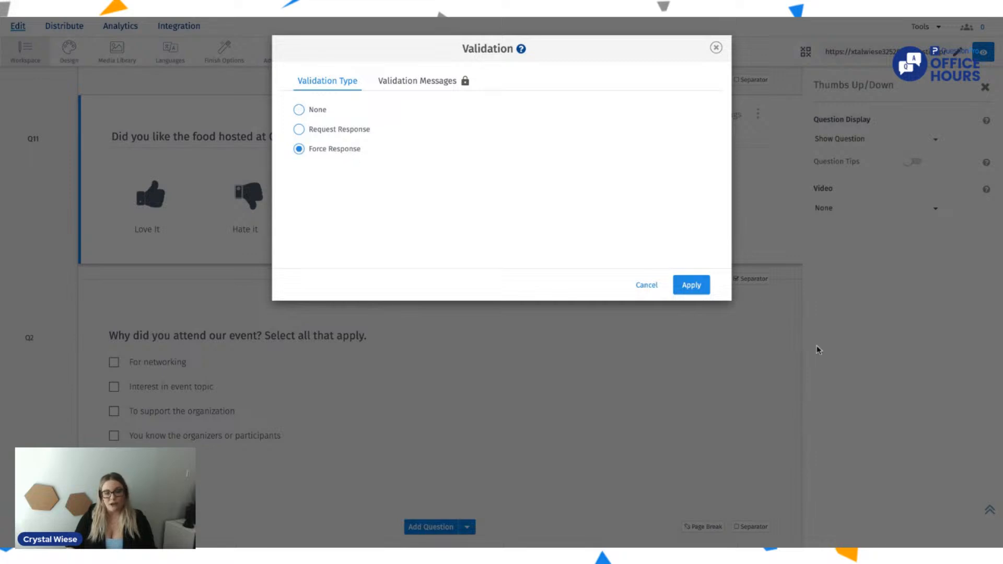
pyautogui.click(692, 285)
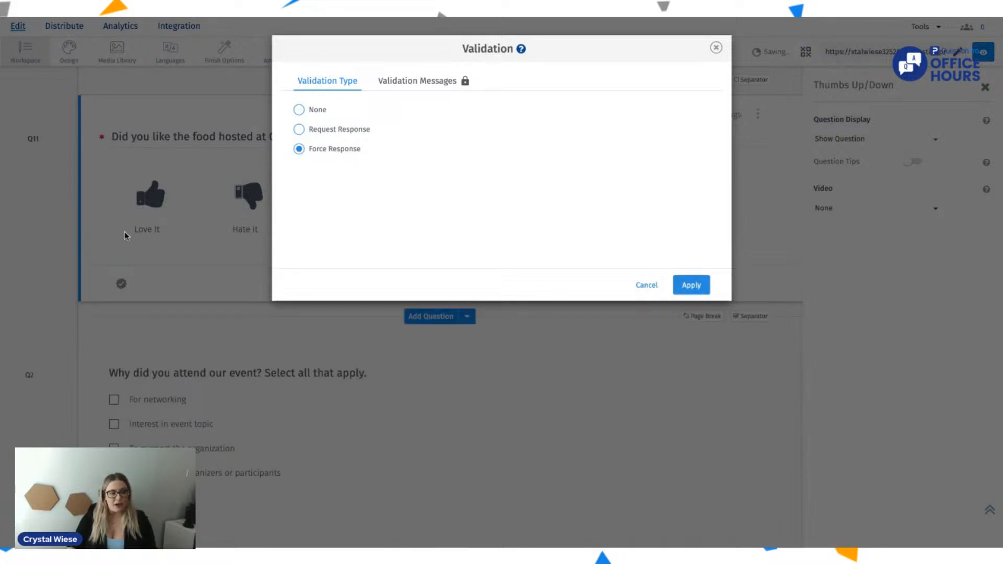
pyautogui.click(715, 47)
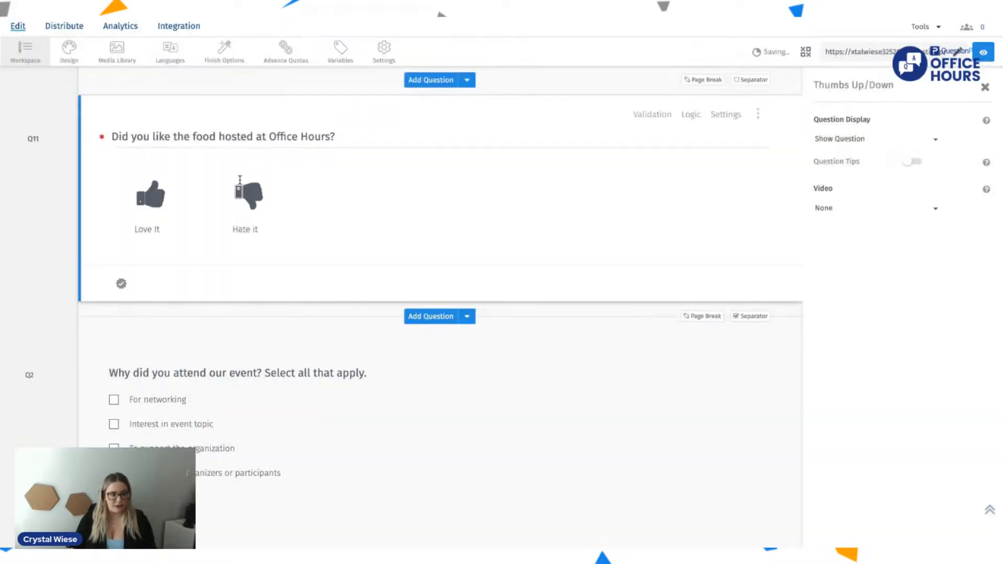
# Step: Change the food question's thumbs-up label to "The Best" with the Rich Content Editor and save it
pyautogui.click(185, 231)
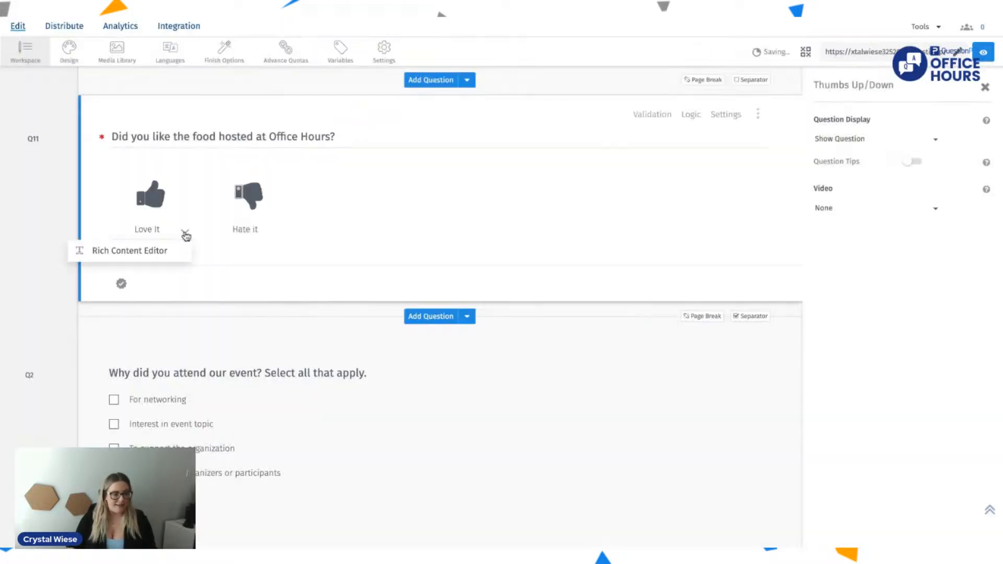
pyautogui.click(153, 252)
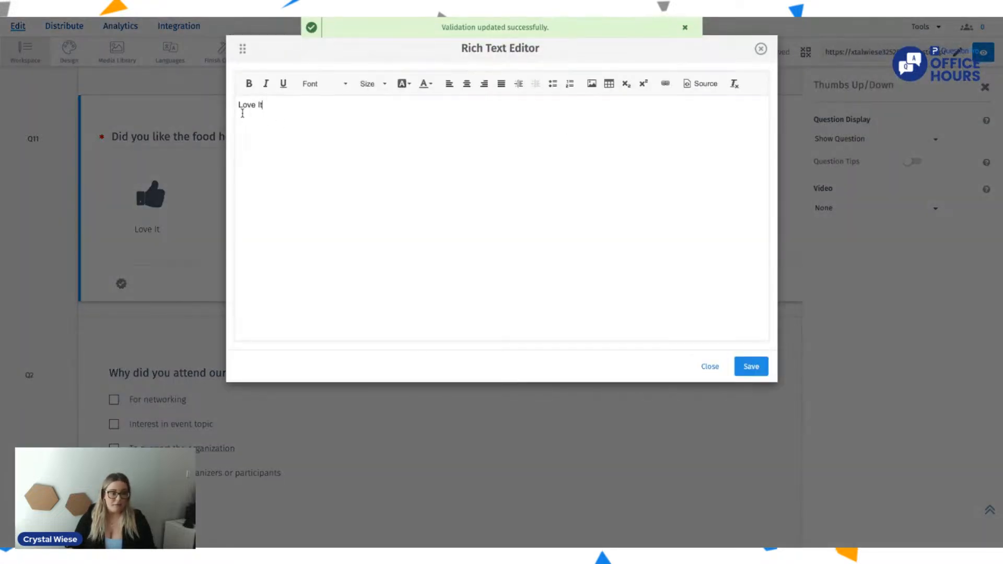
pyautogui.press('BackSpace')
pyautogui.press('BackSpace')
pyautogui.press('BackSpace')
pyautogui.press('BackSpace')
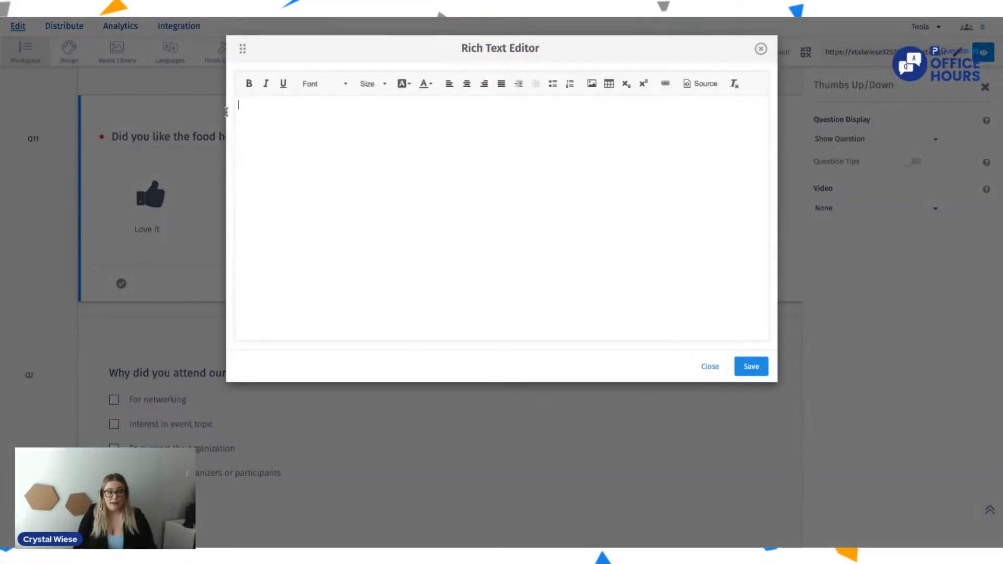
pyautogui.write('The Best')
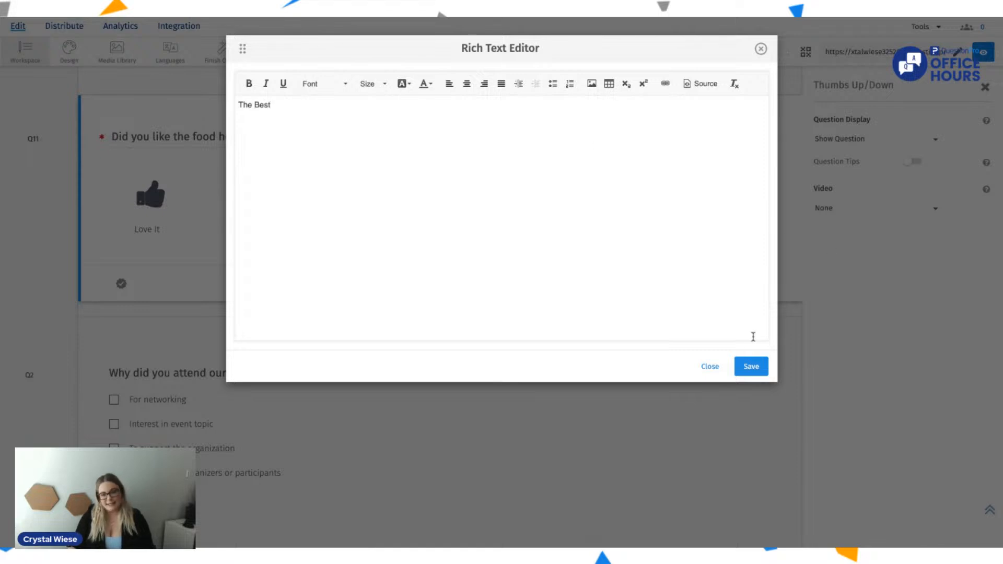
pyautogui.click(751, 366)
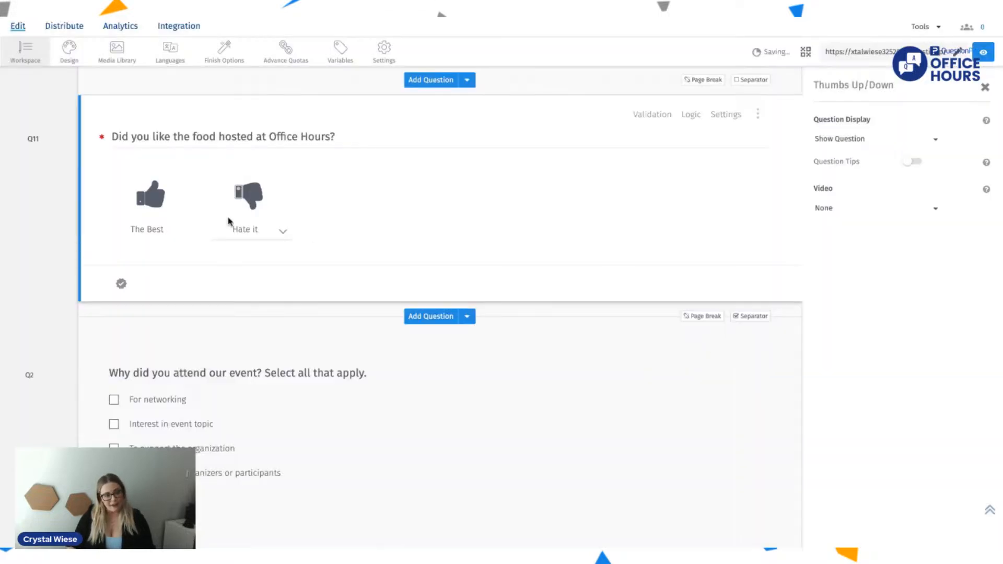
# Step: Change the food question's thumbs-down label to "The Worst" with the Rich Content Editor and save it
pyautogui.click(286, 232)
pyautogui.click(246, 252)
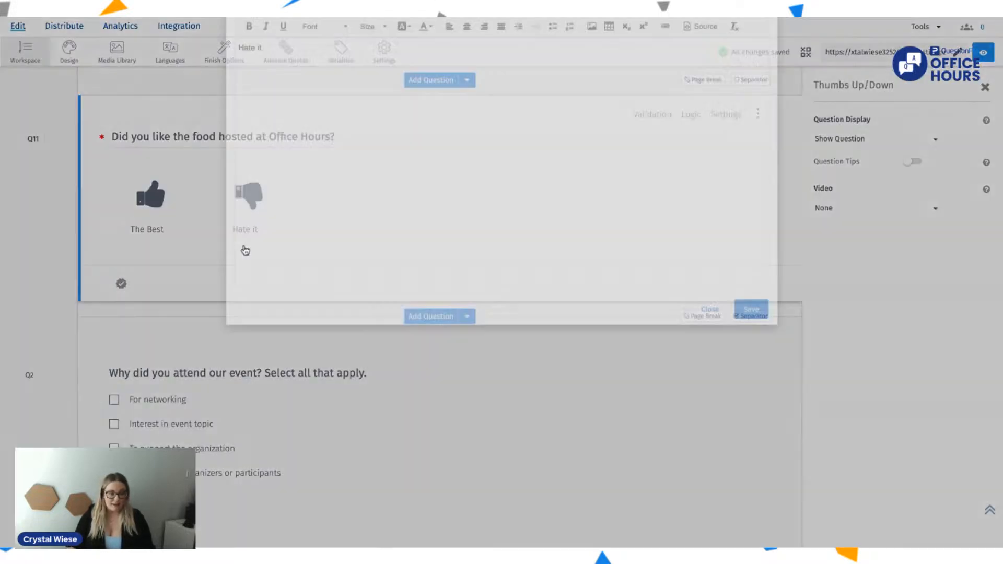
pyautogui.press('BackSpace')
pyautogui.press('BackSpace')
pyautogui.press('BackSpace')
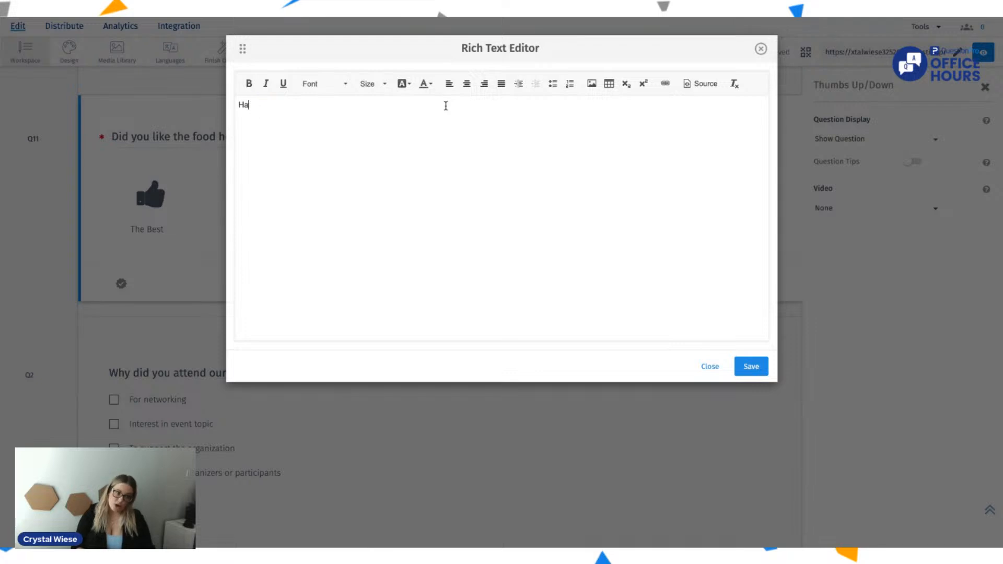
pyautogui.write('The Worst')
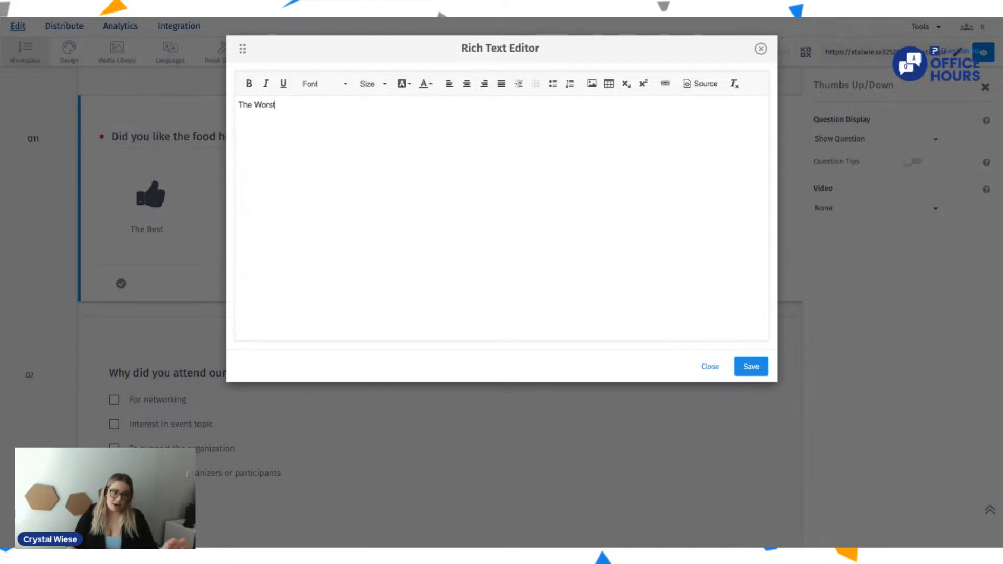
pyautogui.click(763, 371)
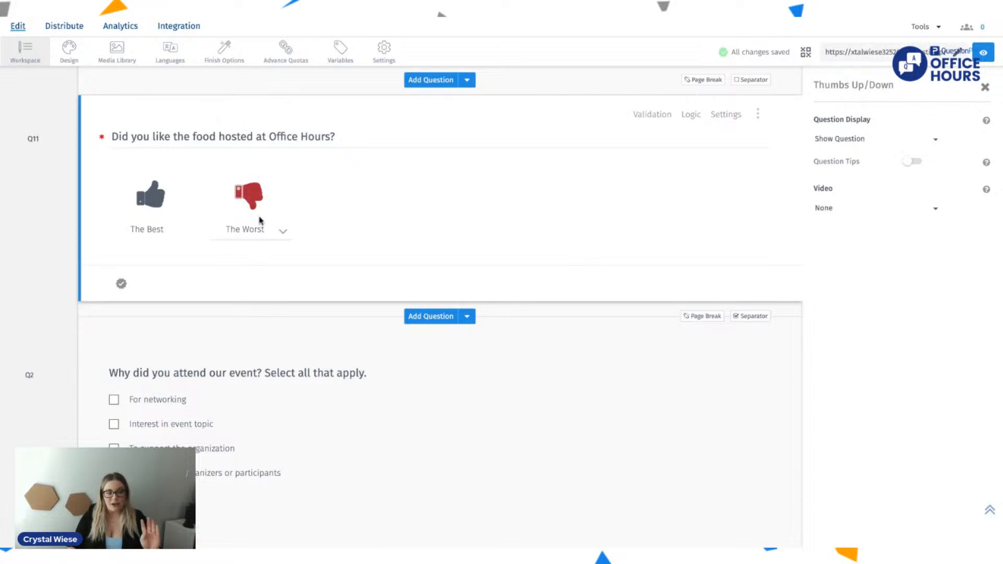
# Step: View the thumbs-down label in the Rich Content Editor and close it without changes
pyautogui.click(283, 231)
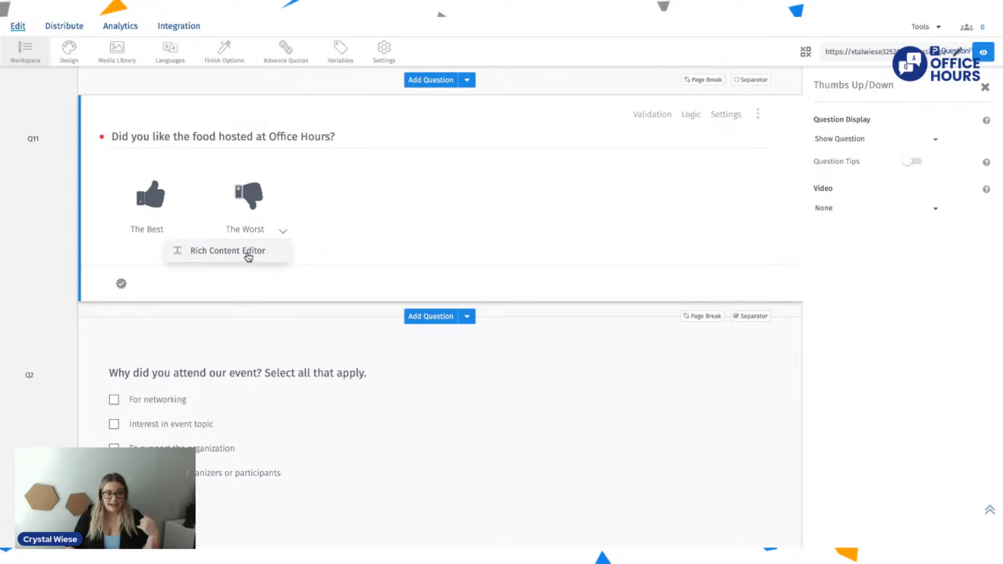
pyautogui.click(245, 254)
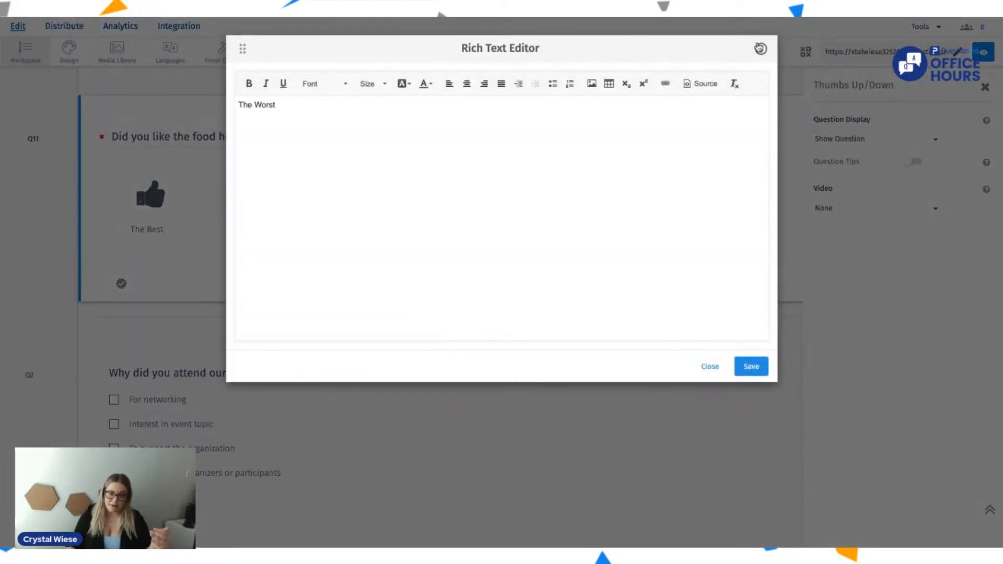
pyautogui.click(761, 49)
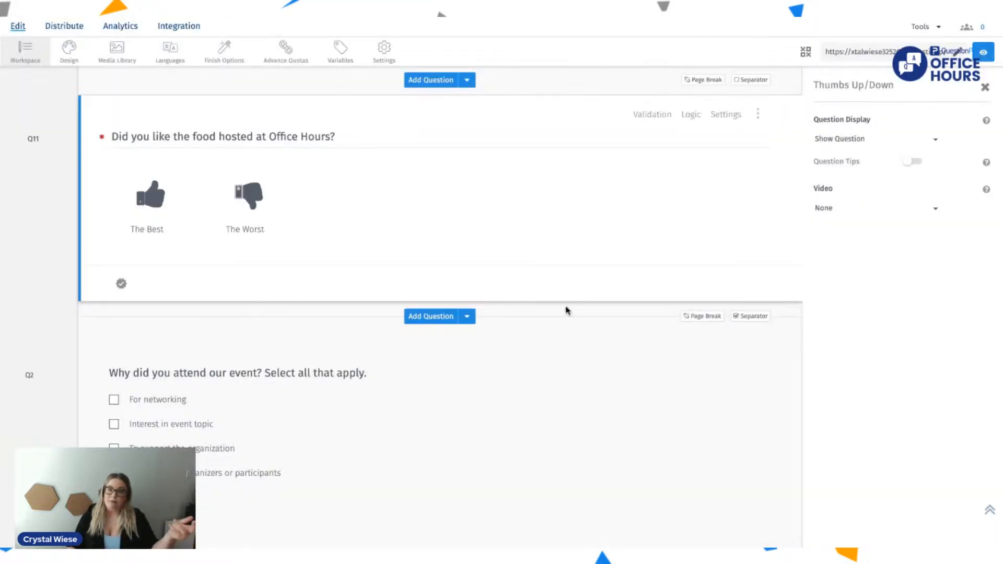
# Step: Add a multiple choice Select Many question between the food question and "Why did you attend our event?"
pyautogui.scroll(-1, 566, 311)
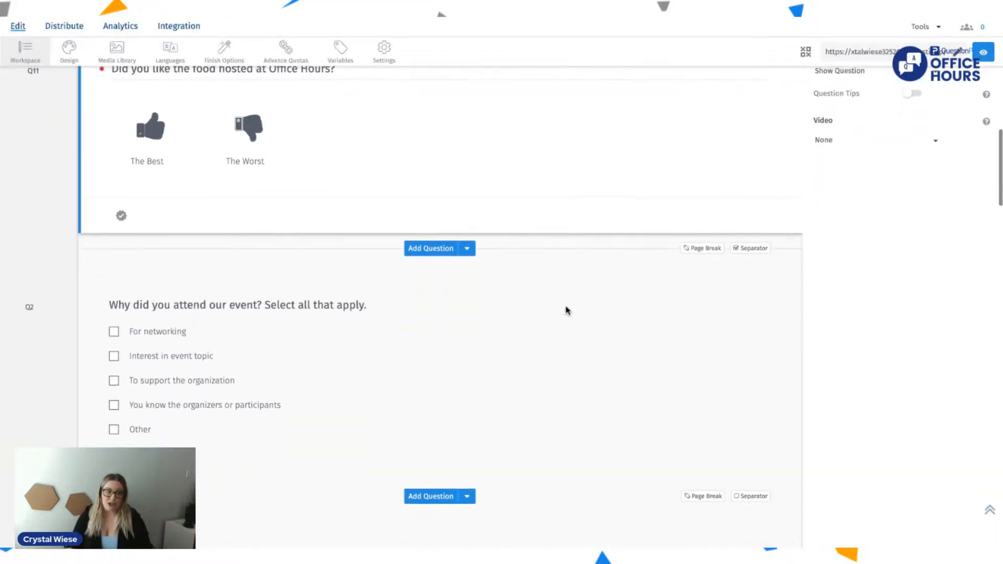
pyautogui.click(442, 249)
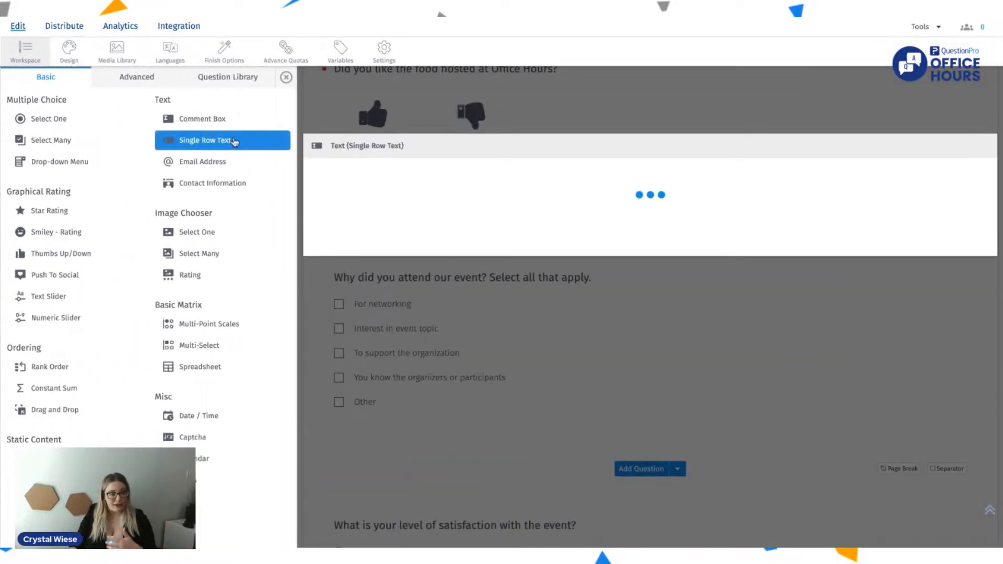
pyautogui.moveTo(177, 186)
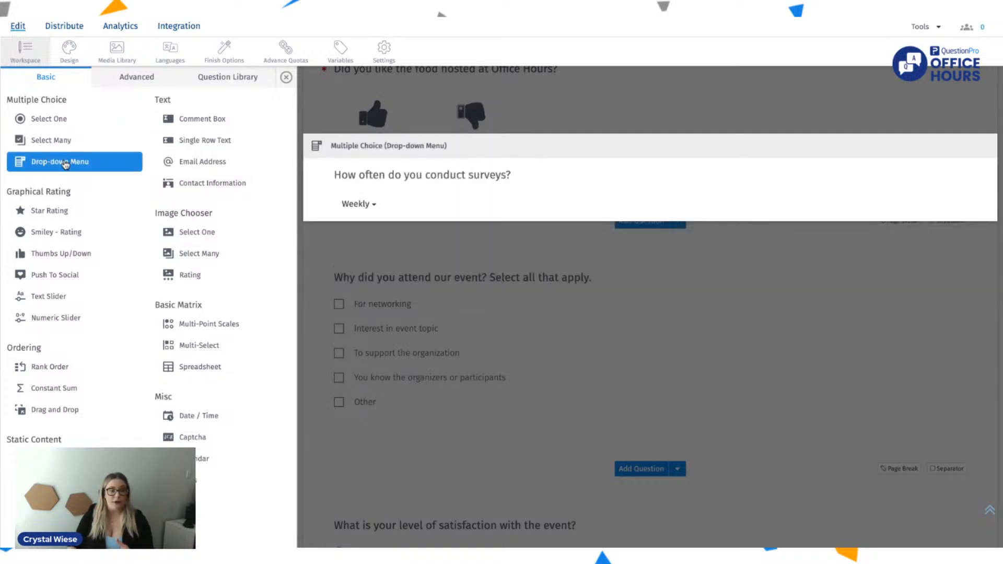
pyautogui.click(86, 142)
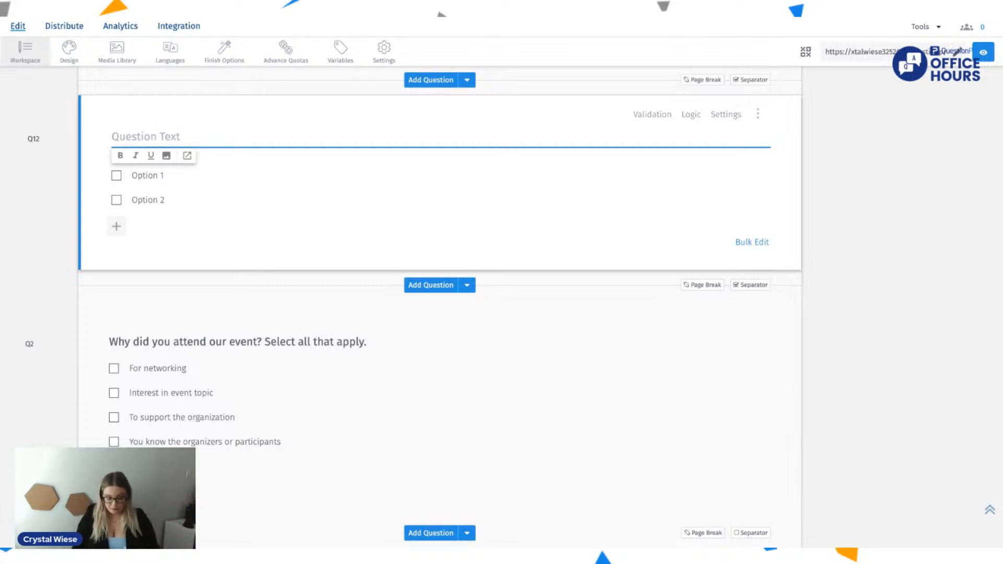
pyautogui.write('What ev')
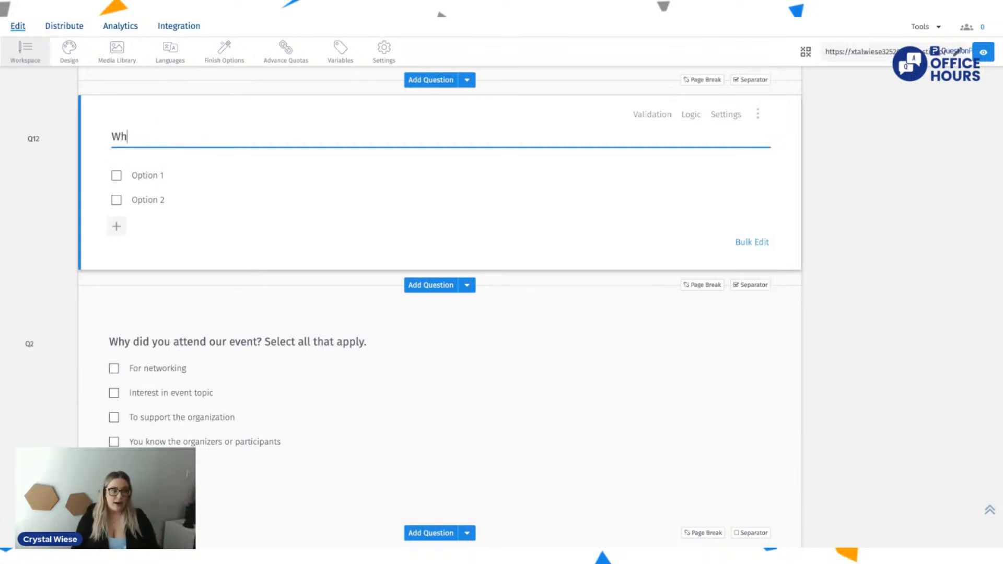
pyautogui.press('BackSpace')
pyautogui.press('BackSpace')
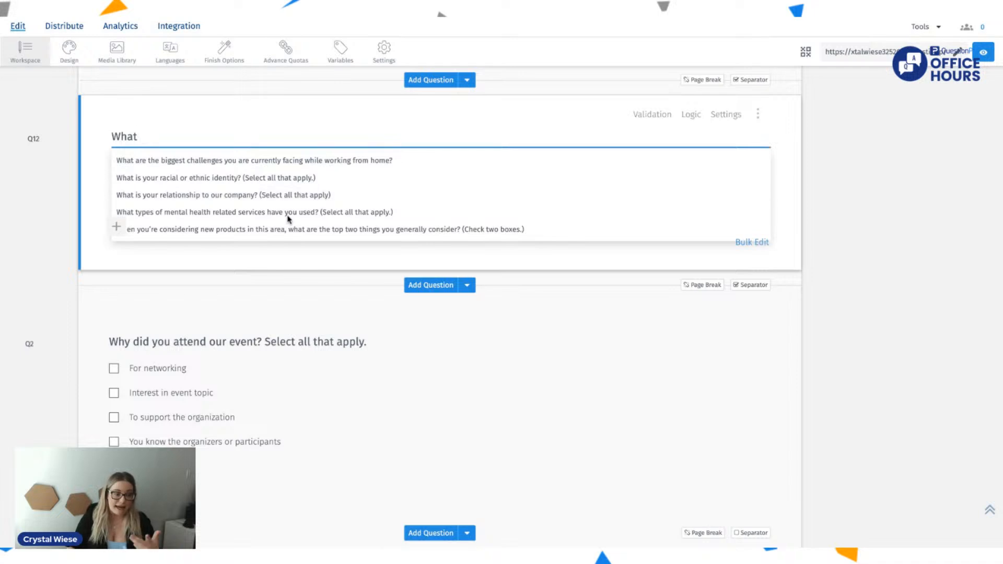
pyautogui.scroll(-1, 300, 215)
pyautogui.write('event')
pyautogui.press('BackSpace')
pyautogui.press('BackSpace')
pyautogui.press('BackSpace')
pyautogui.press('BackSpace')
pyautogui.press('BackSpace')
pyautogui.press('BackSpace')
pyautogui.press('BackSpace')
pyautogui.press('BackSpace')
pyautogui.press('BackSpace')
pyautogui.press('BackSpace')
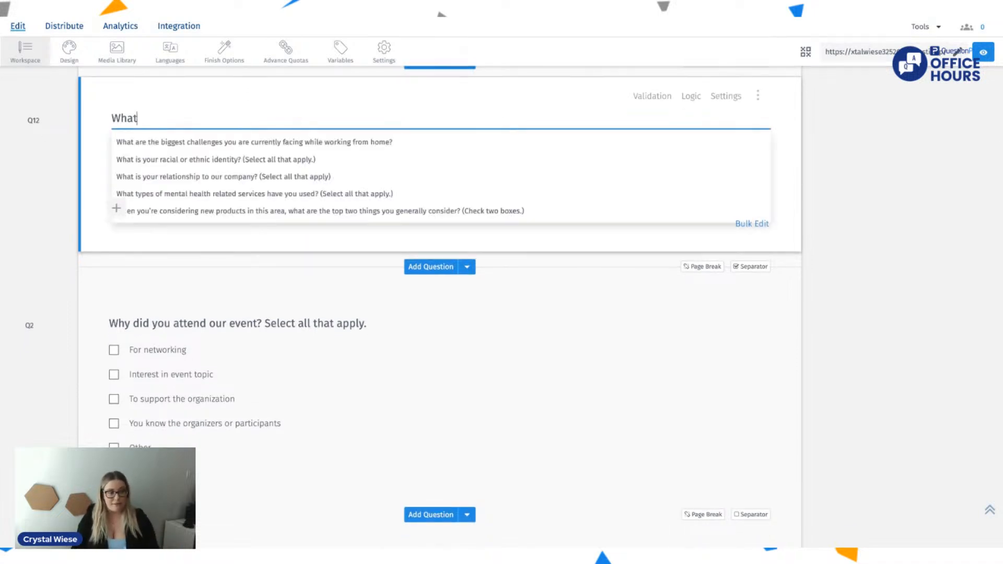
# Step: Look up suggested questions for "Events" and use "Which of our other events are you aware of? Select all that apply."
pyautogui.write('Events')
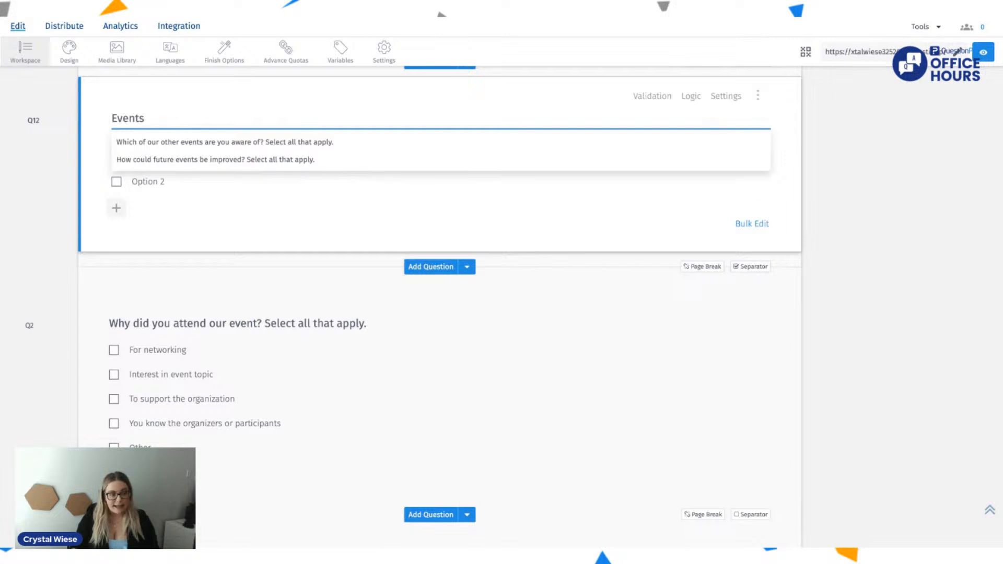
pyautogui.click(285, 147)
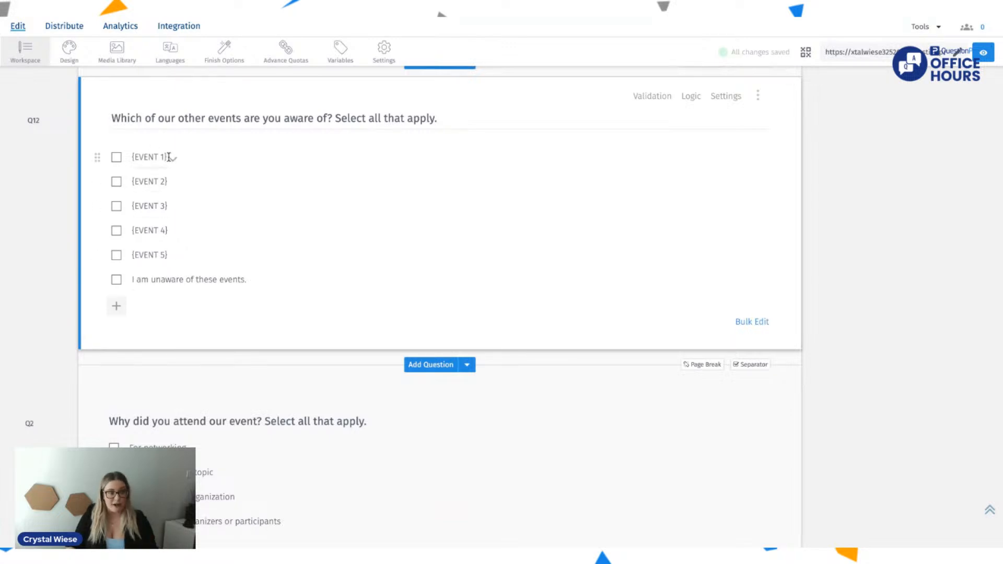
# Step: Bulk edit the new question's answers, replacing {EVENT 1} with "March Office Hours" and adding "February Office Hours" on the following line
pyautogui.click(751, 321)
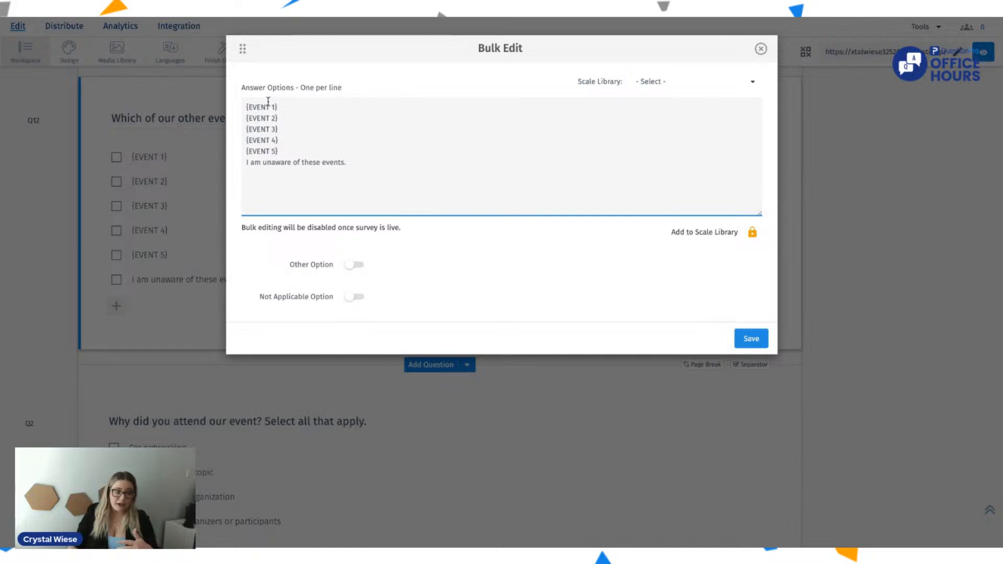
pyautogui.moveTo(284, 109); pyautogui.dragTo(248, 109)
pyautogui.press('BackSpace')
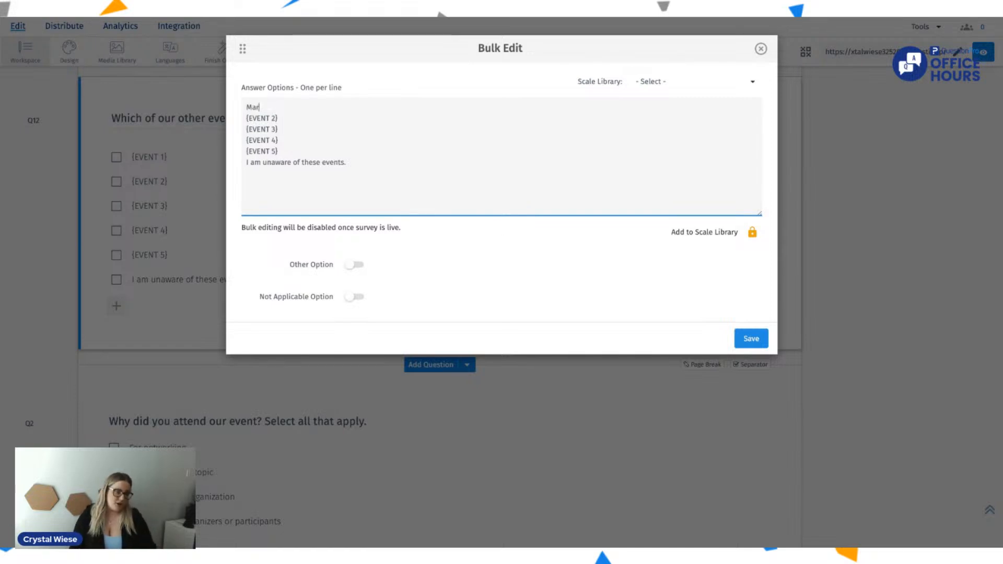
pyautogui.write('March Office Hours')
pyautogui.press('Return')
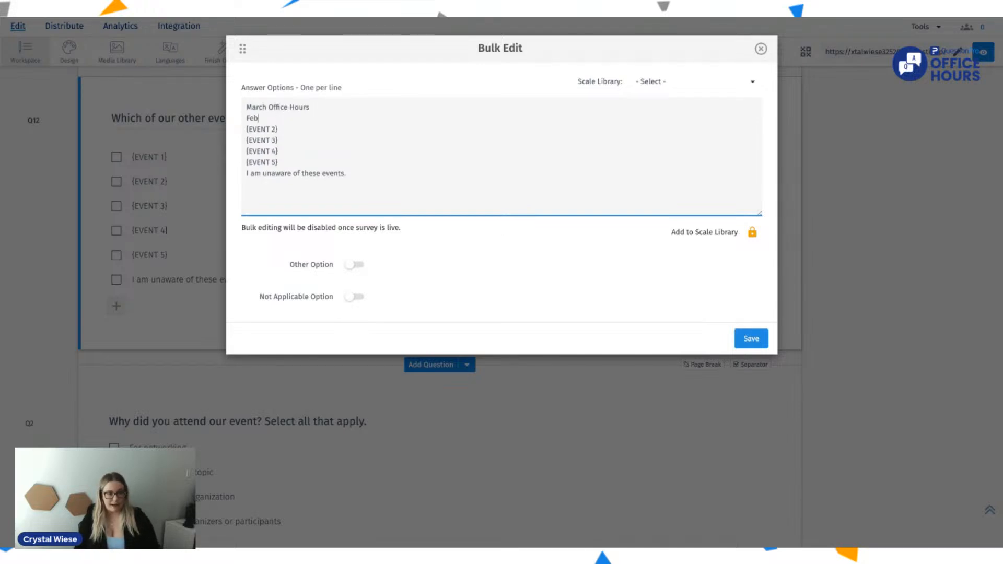
pyautogui.write('February Office Hours')
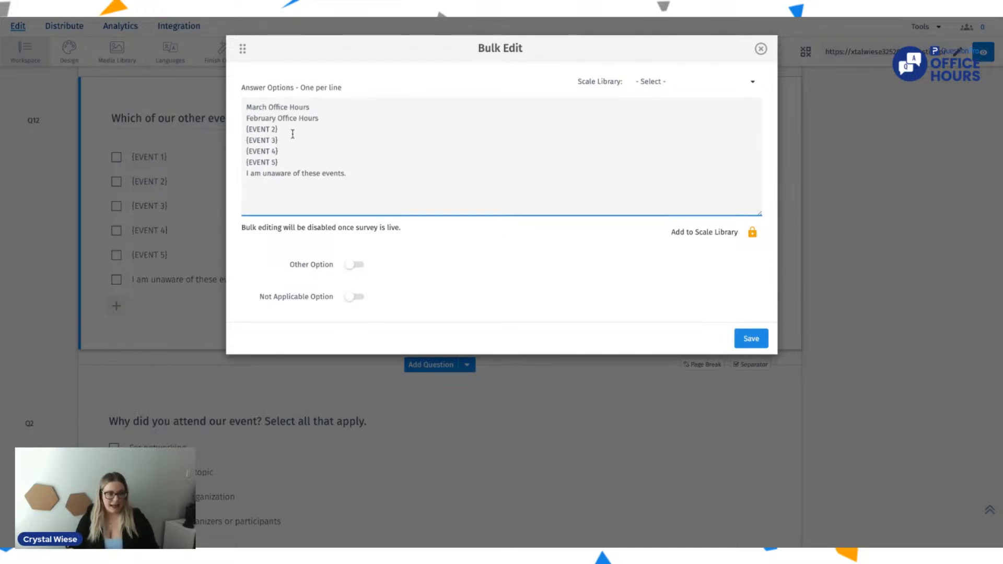
# Step: Replace the remaining event placeholders with "April Office Hours" and "QuestionPro XDay 2024" and save the answer options
pyautogui.moveTo(292, 134); pyautogui.dragTo(251, 130)
pyautogui.press('BackSpace')
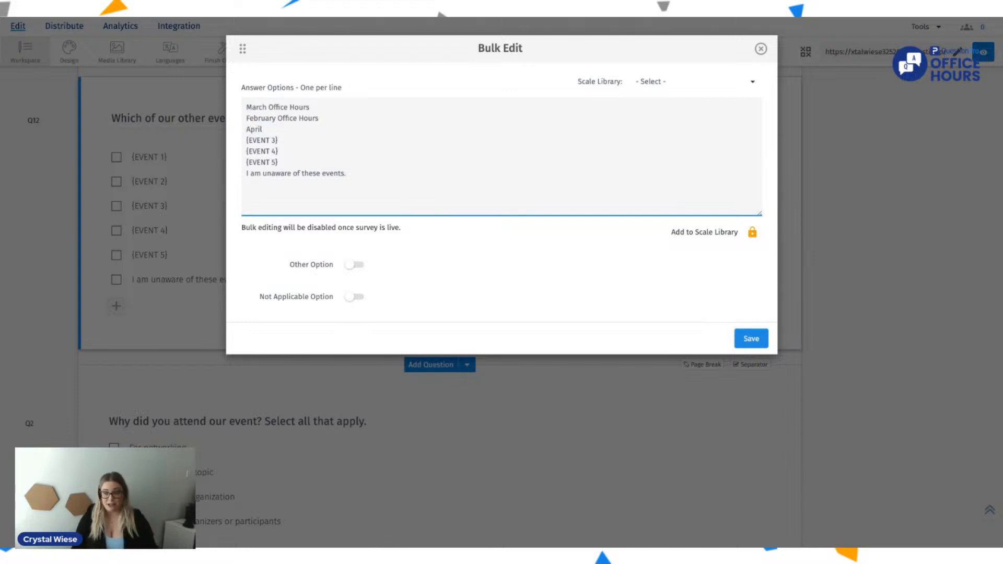
pyautogui.write('April Office Hou')
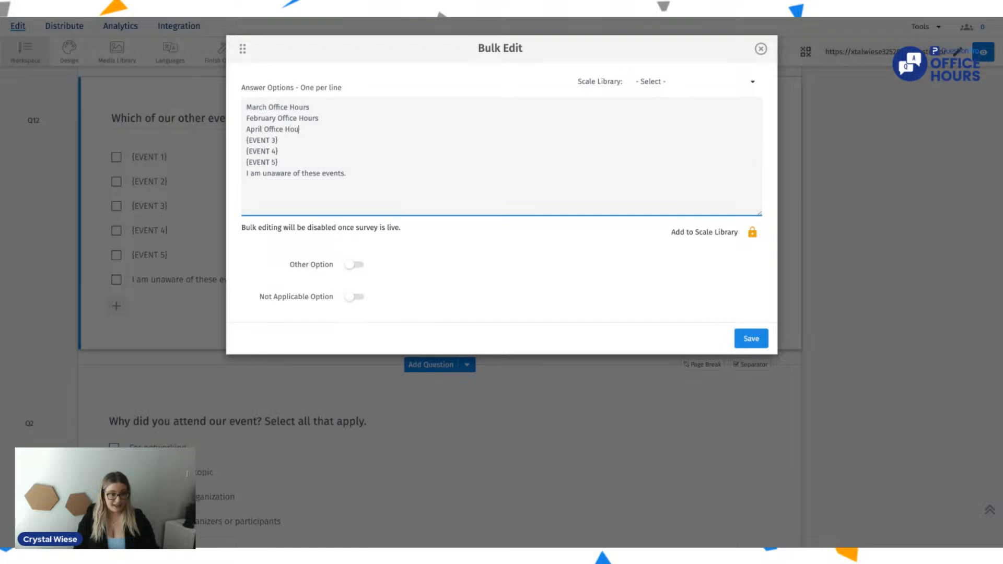
pyautogui.moveTo(294, 140); pyautogui.dragTo(240, 154)
pyautogui.press('BackSpace')
pyautogui.press('BackSpace')
pyautogui.press('BackSpace')
pyautogui.write('QuestionPro XDay 2024')
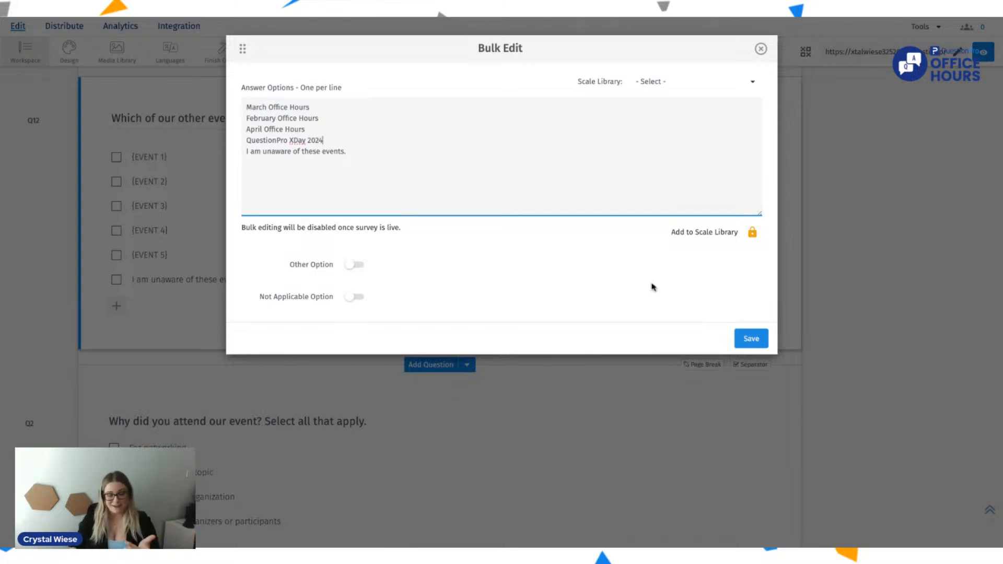
pyautogui.click(757, 343)
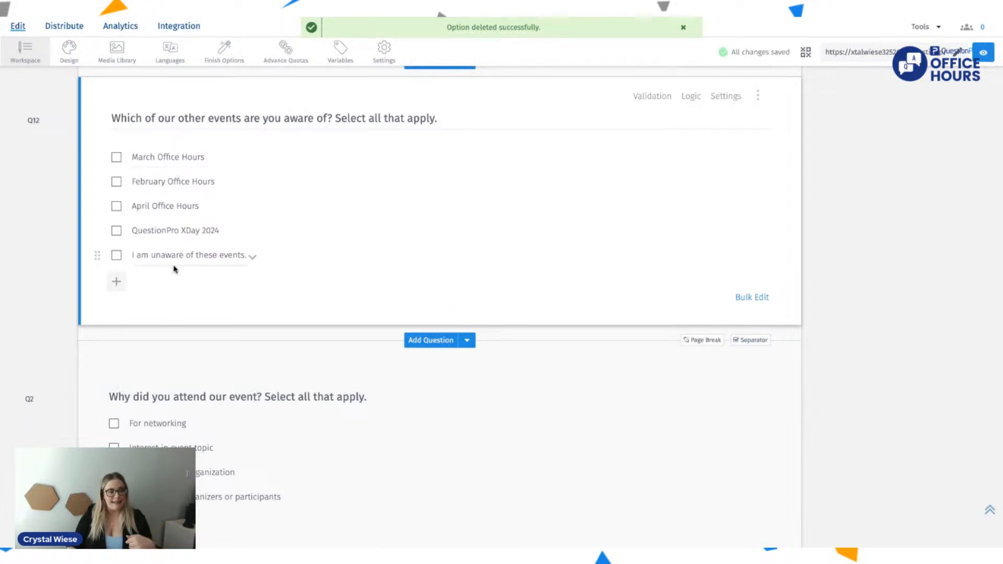
# Step: Review the survey questions from the new events question down to the importance matrix
pyautogui.scroll(1, 727, 174)
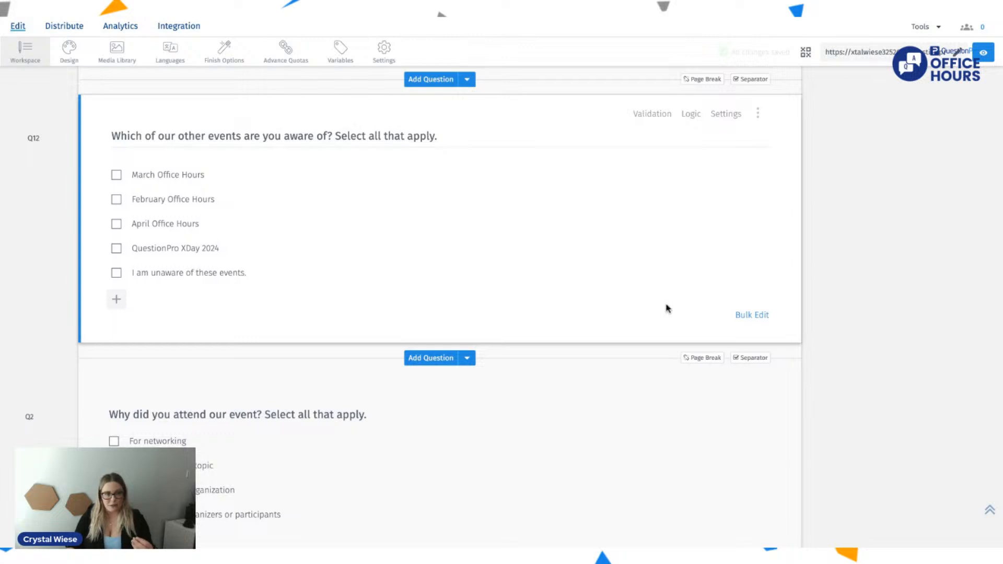
pyautogui.scroll(1, 666, 307)
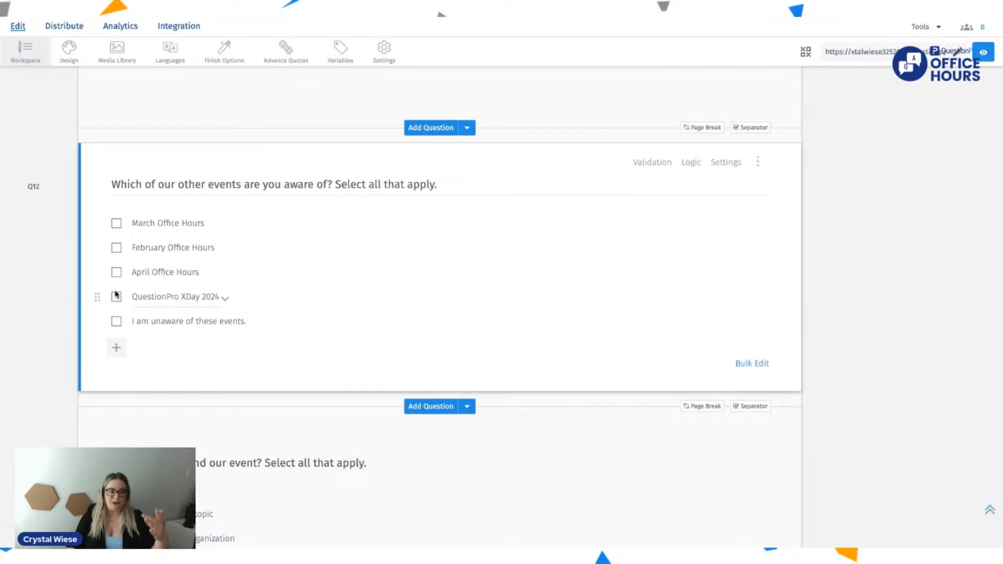
pyautogui.scroll(-3, 116, 296)
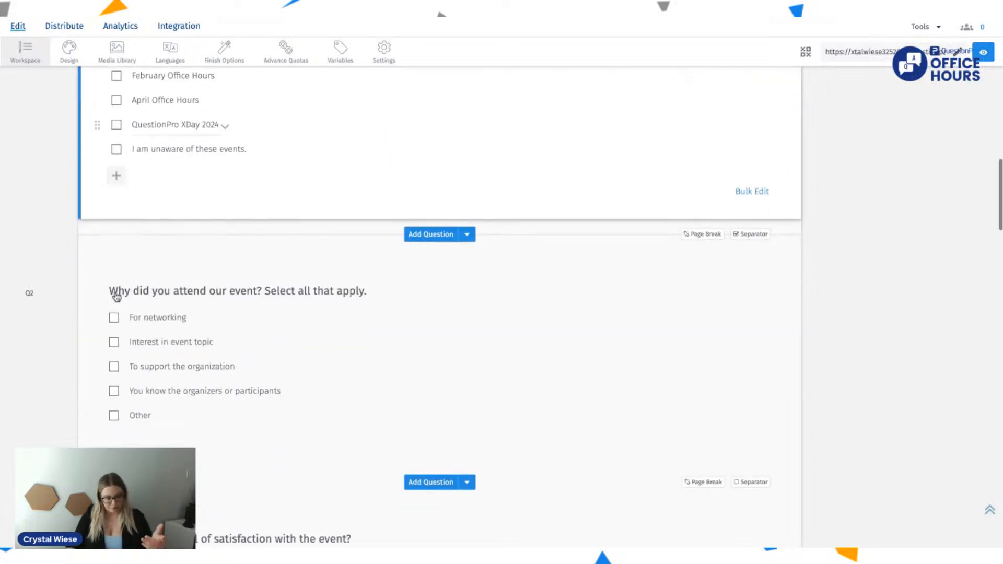
pyautogui.scroll(-5, 116, 297)
pyautogui.scroll(-8, 658, 191)
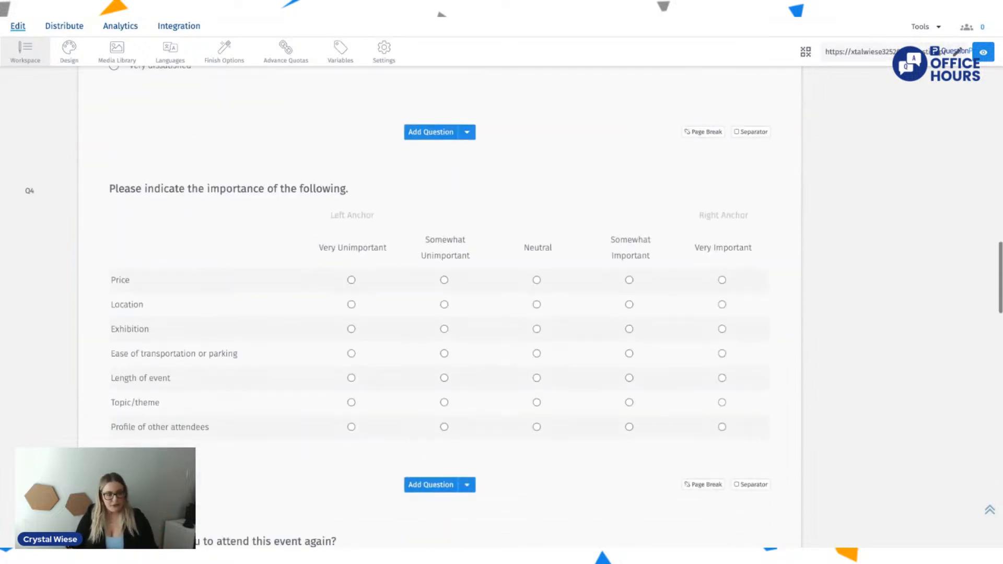
pyautogui.scroll(1, 657, 192)
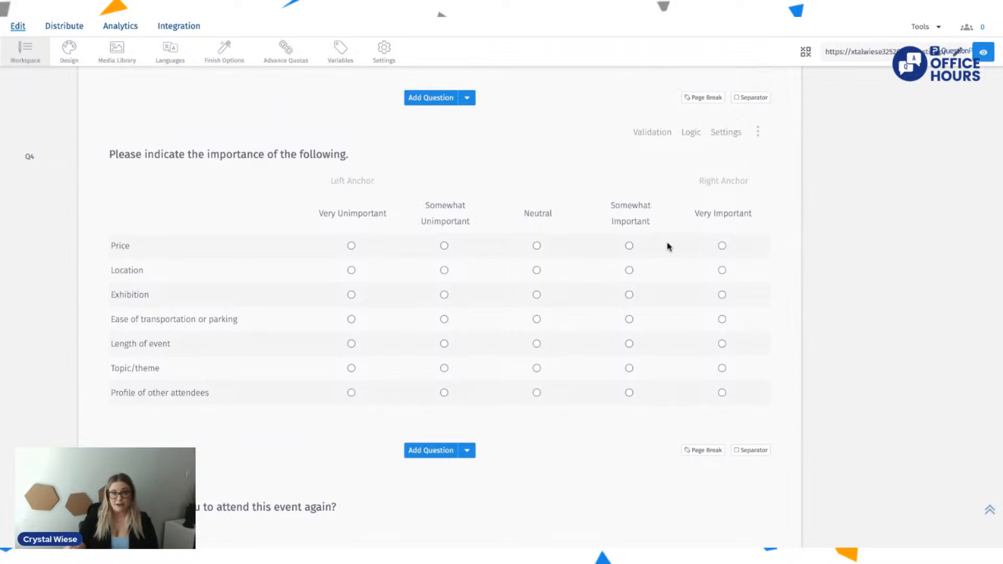
pyautogui.click(758, 132)
pyautogui.click(847, 154)
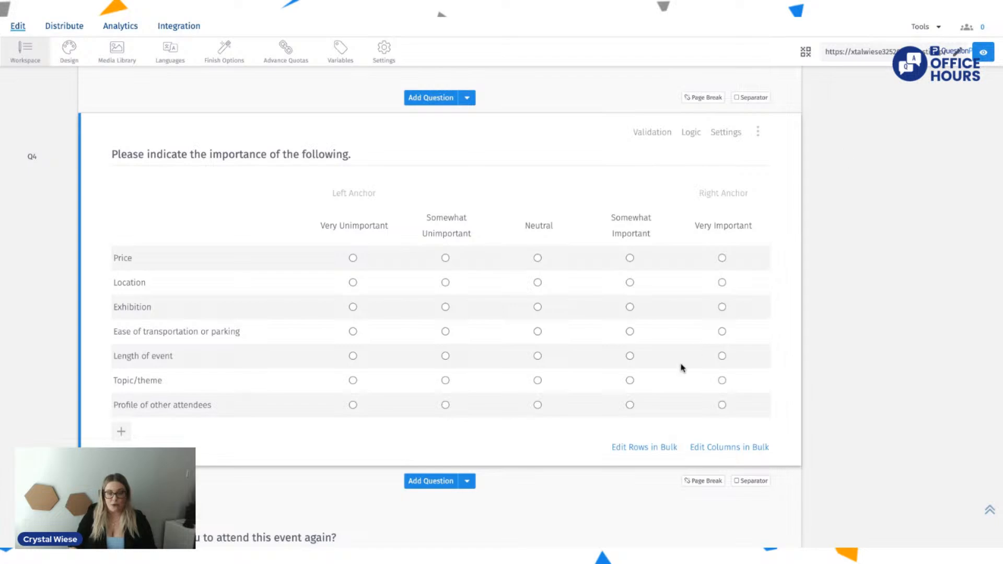
pyautogui.scroll(-5, 683, 368)
pyautogui.scroll(10, 683, 367)
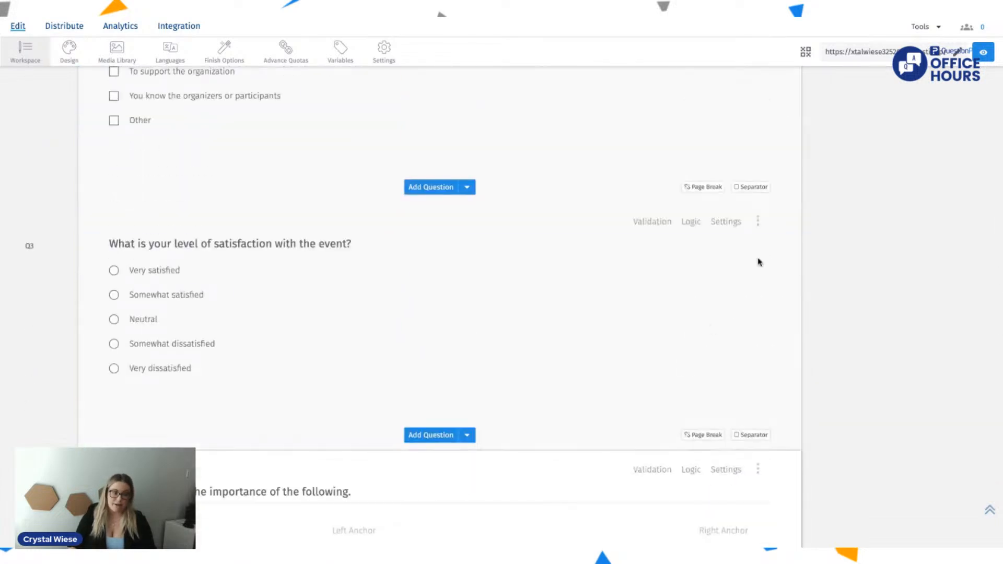
# Step: Reorder the questions so "How did you learn of our event?" is first, Q7 is second and Q10 is last, and save the order
pyautogui.click(758, 221)
pyautogui.click(713, 314)
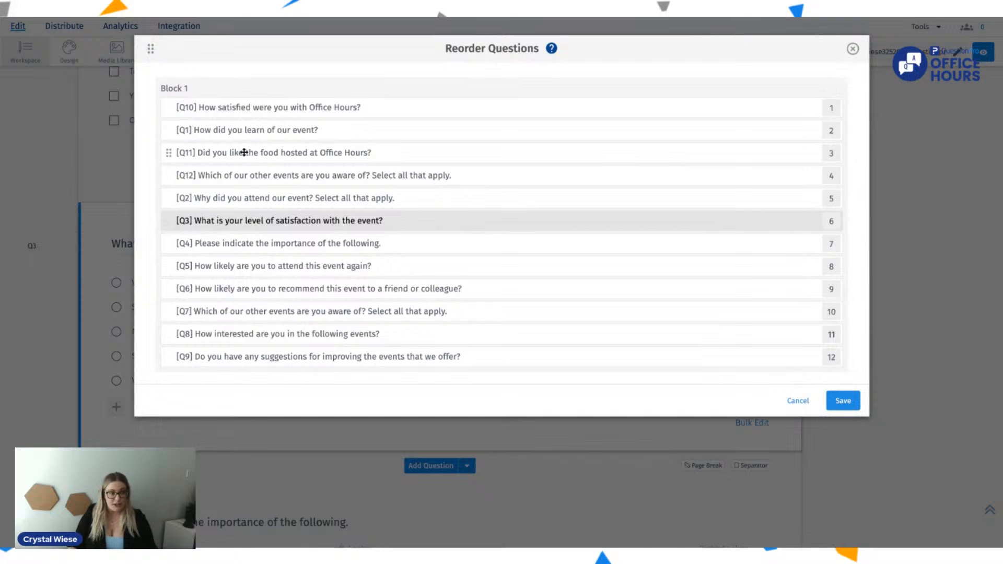
pyautogui.moveTo(245, 135); pyautogui.dragTo(257, 105)
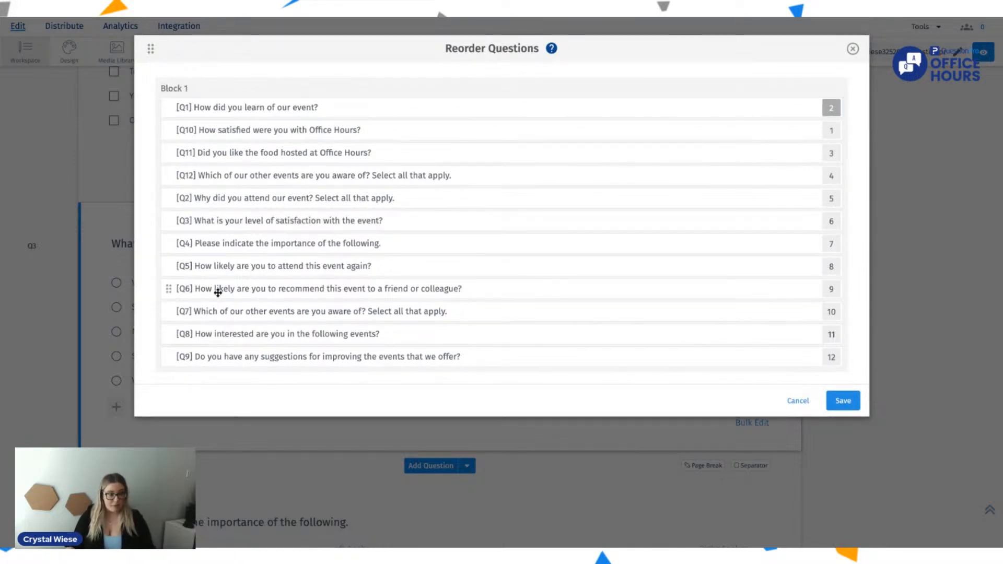
pyautogui.moveTo(239, 313); pyautogui.dragTo(247, 358)
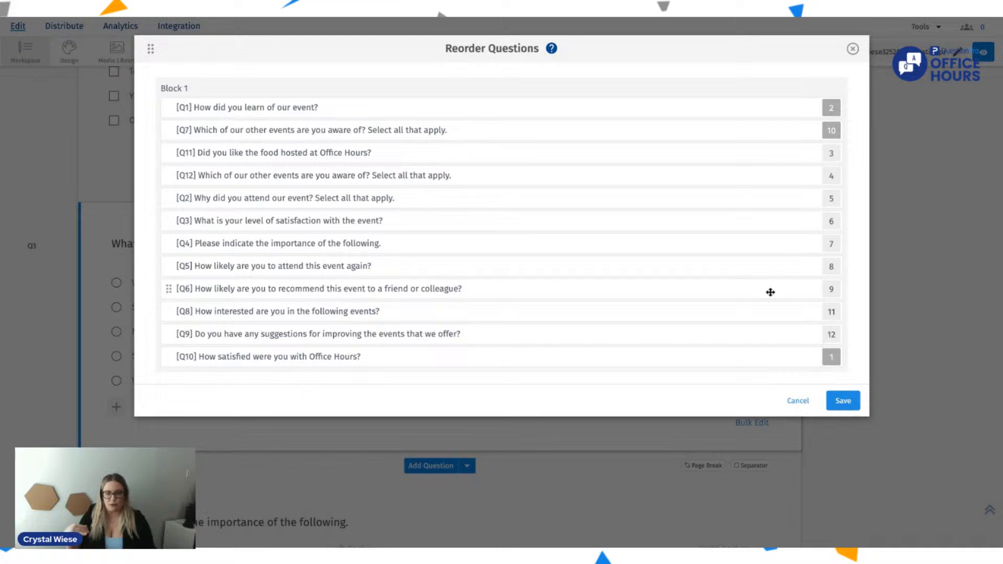
pyautogui.click(843, 401)
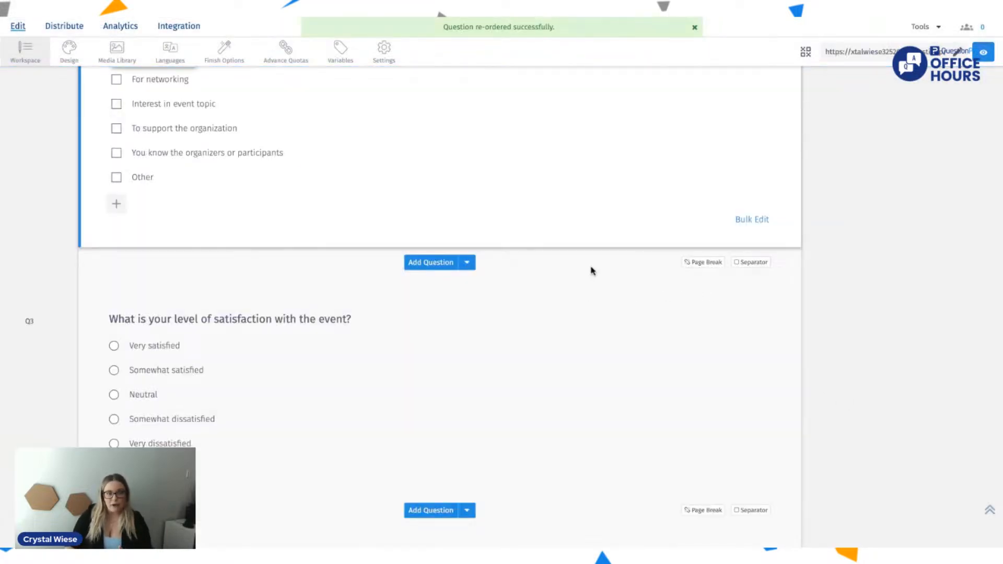
# Step: Open a fresh preview of the survey and close the duplicate preview
pyautogui.scroll(2, 593, 271)
pyautogui.scroll(-4, 592, 271)
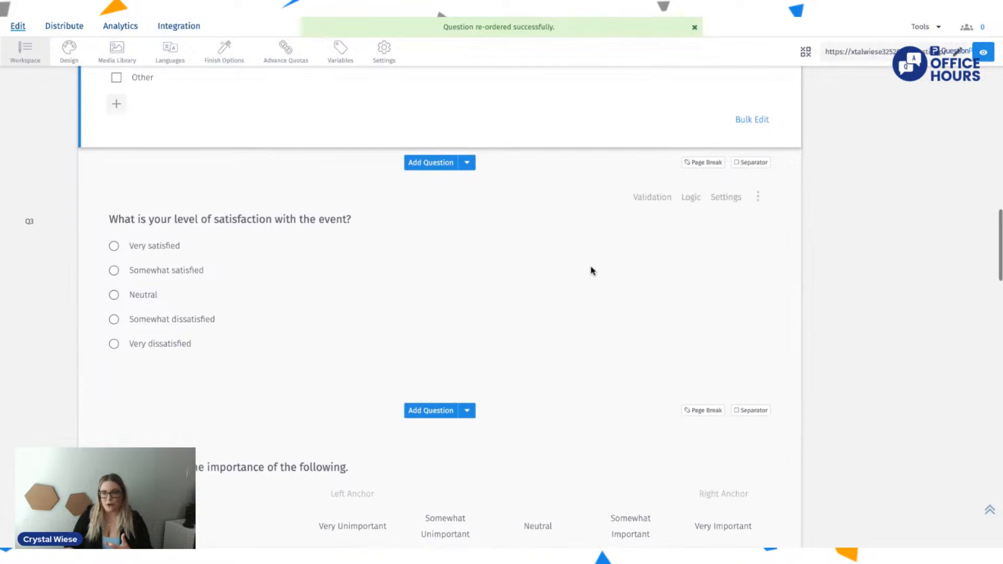
pyautogui.click(983, 52)
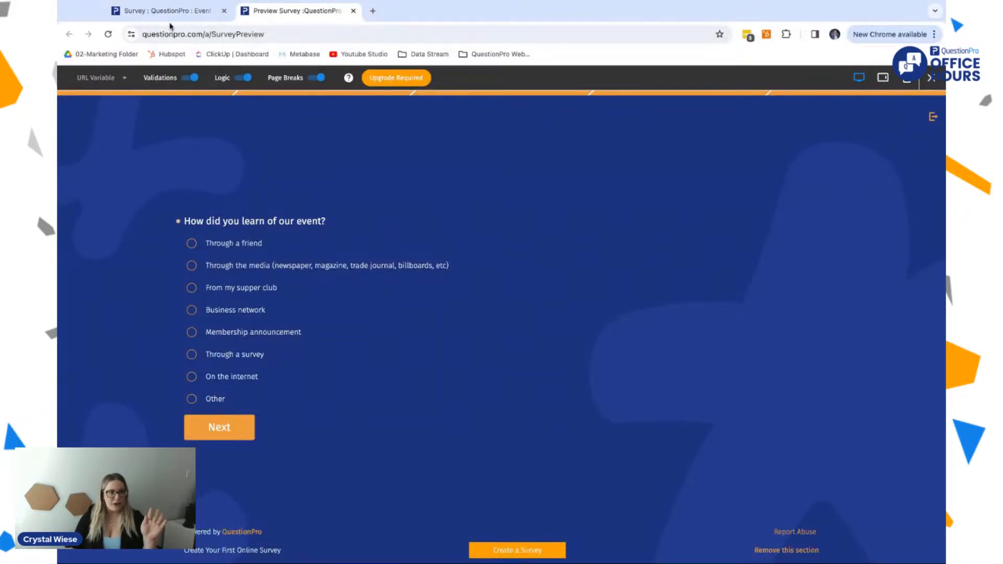
pyautogui.click(166, 11)
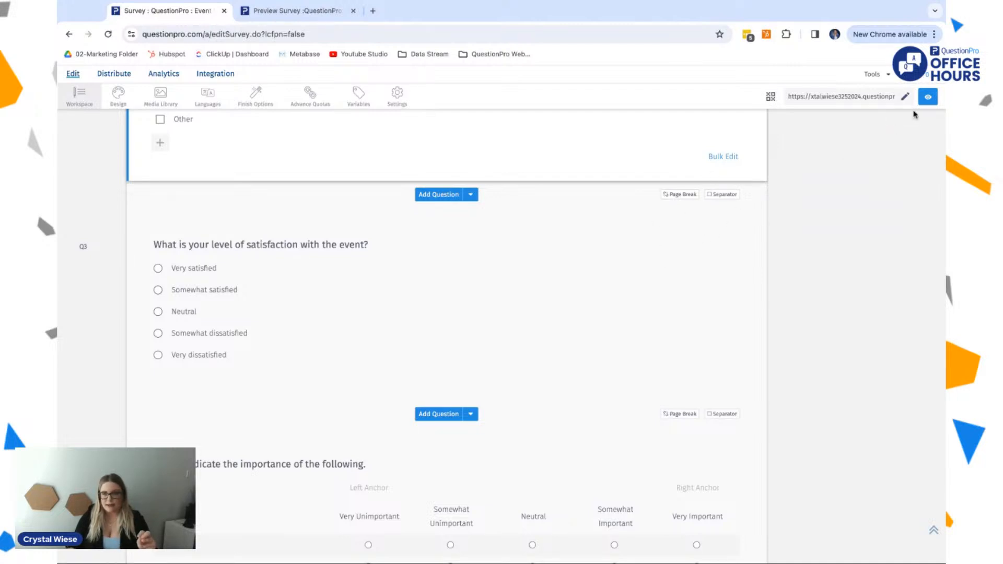
pyautogui.click(929, 98)
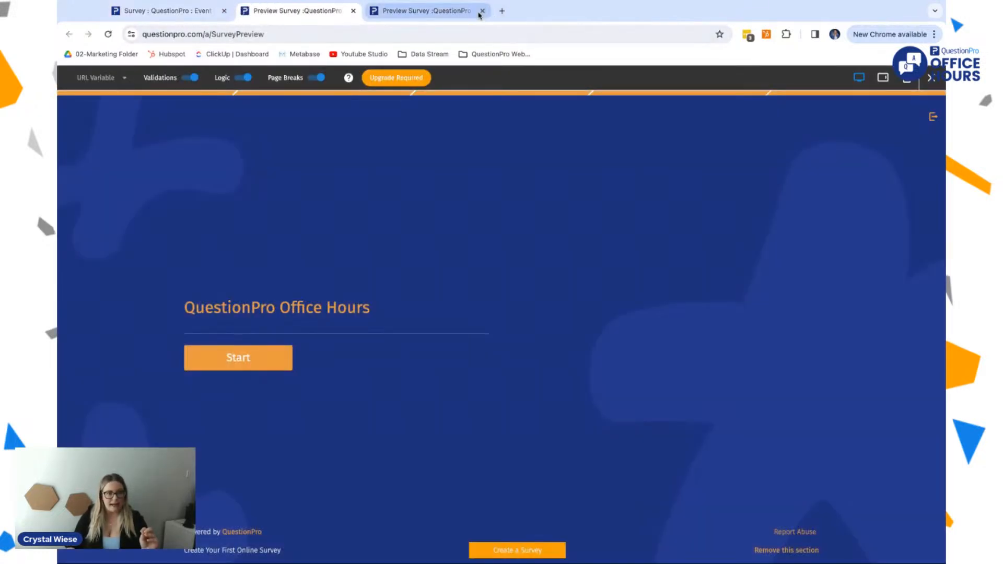
pyautogui.click(477, 14)
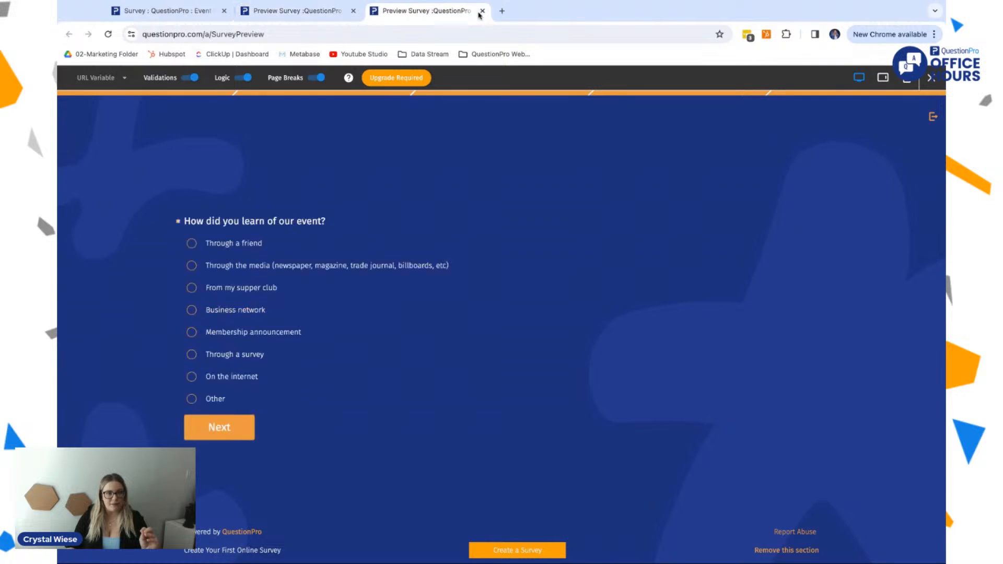
pyautogui.click(481, 11)
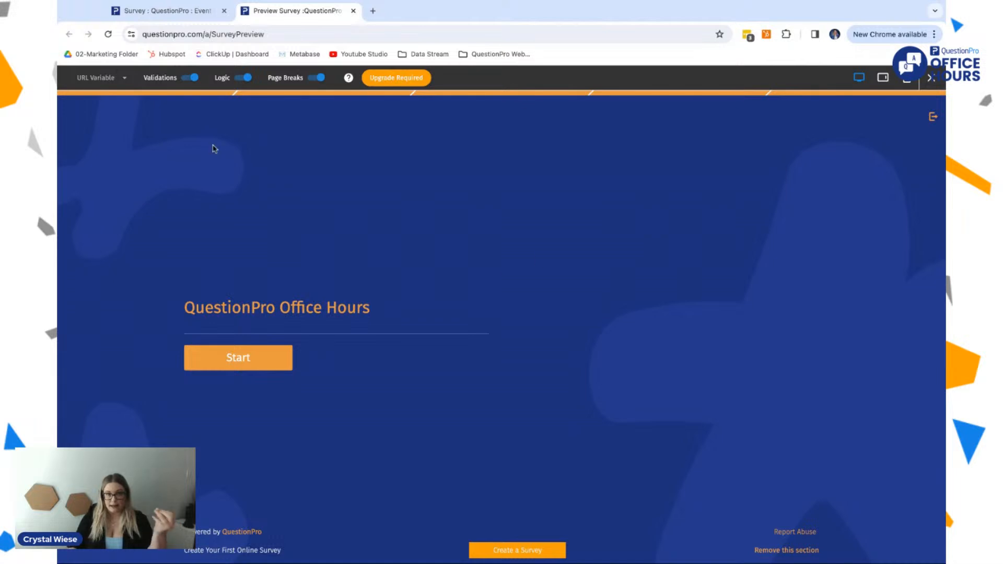
# Step: Start the previewed survey, answer the first question with "Through a friend" and select {EVENT 1} through {EVENT 4} as known events
pyautogui.click(246, 364)
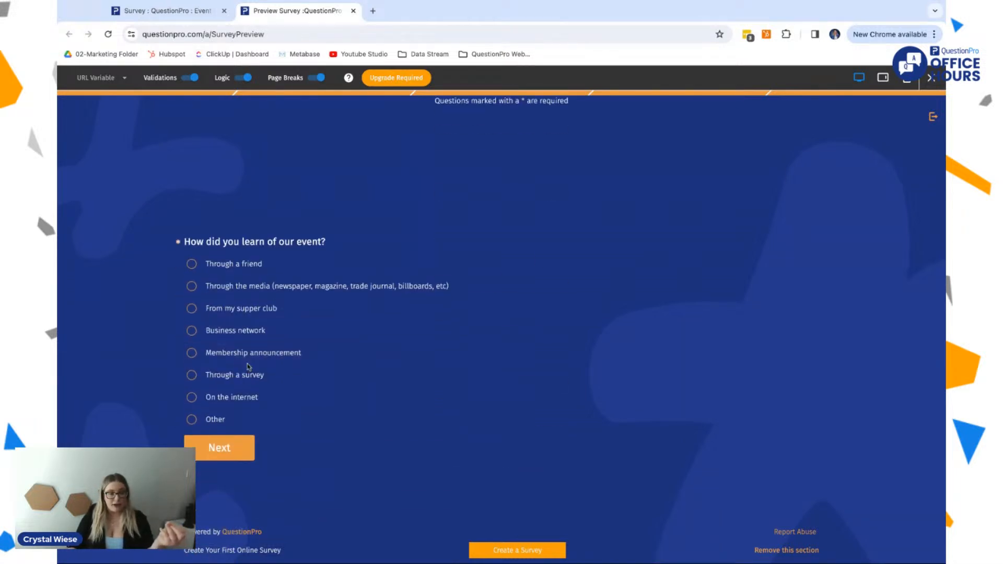
pyautogui.click(202, 266)
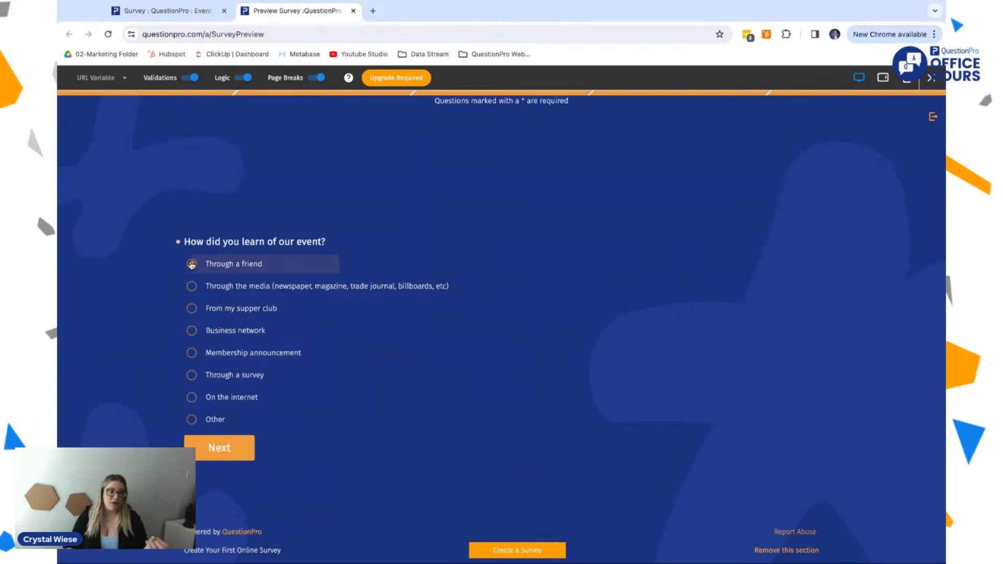
pyautogui.click(211, 443)
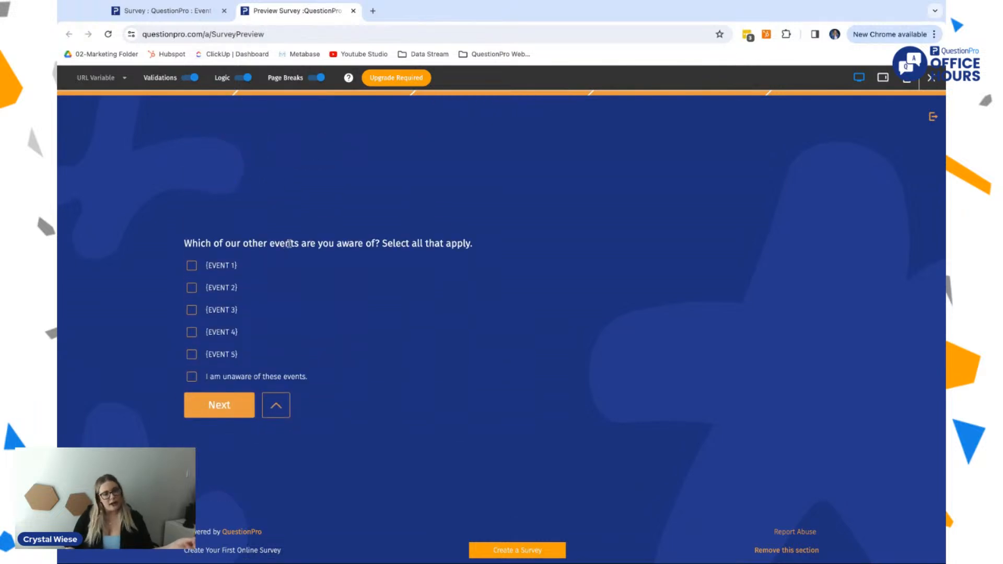
pyautogui.click(192, 265)
pyautogui.click(192, 288)
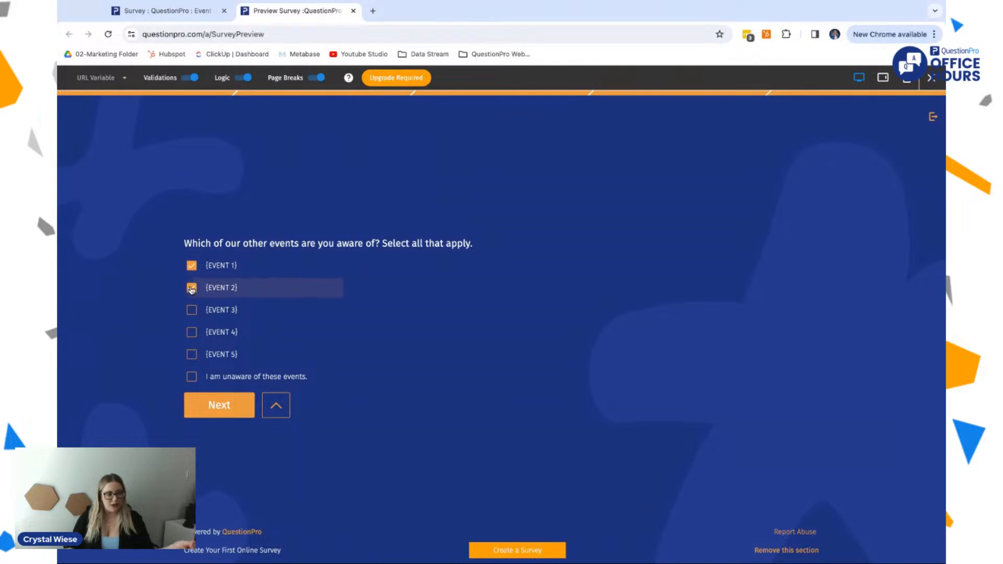
pyautogui.click(191, 311)
pyautogui.click(192, 332)
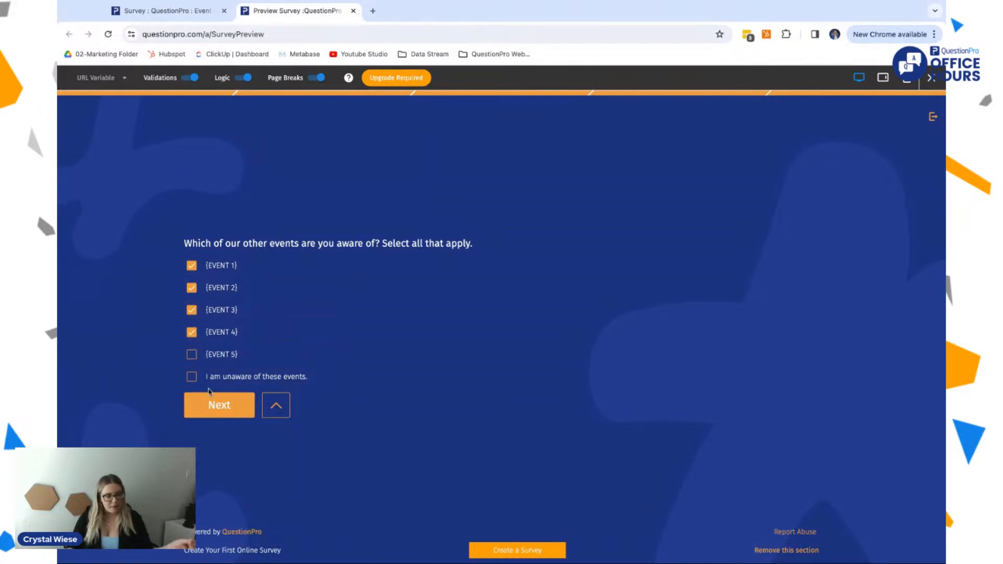
pyautogui.click(214, 415)
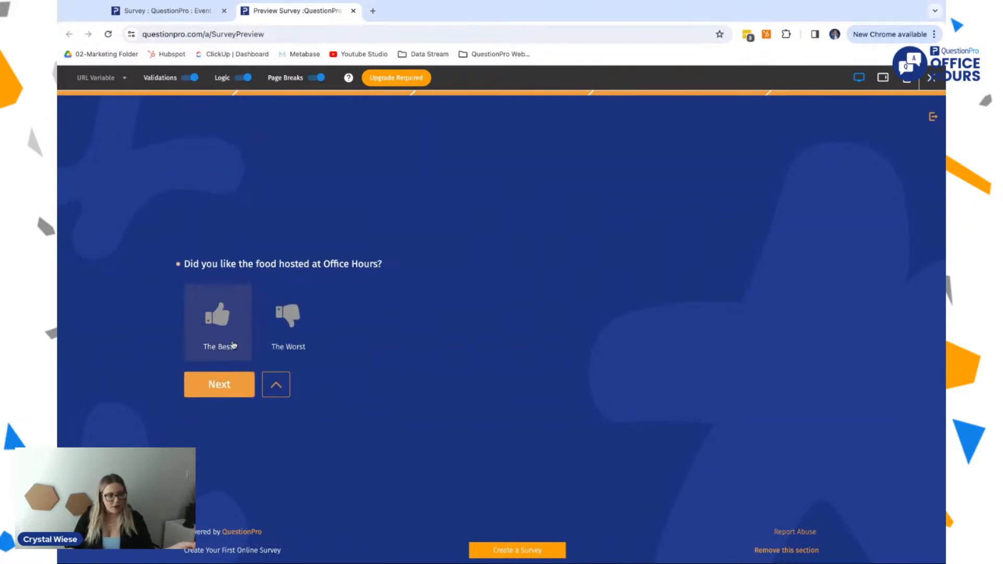
# Step: In the preview, rate the food as "The Best" and select the March, February and April Office Hours events
pyautogui.click(227, 322)
pyautogui.click(287, 326)
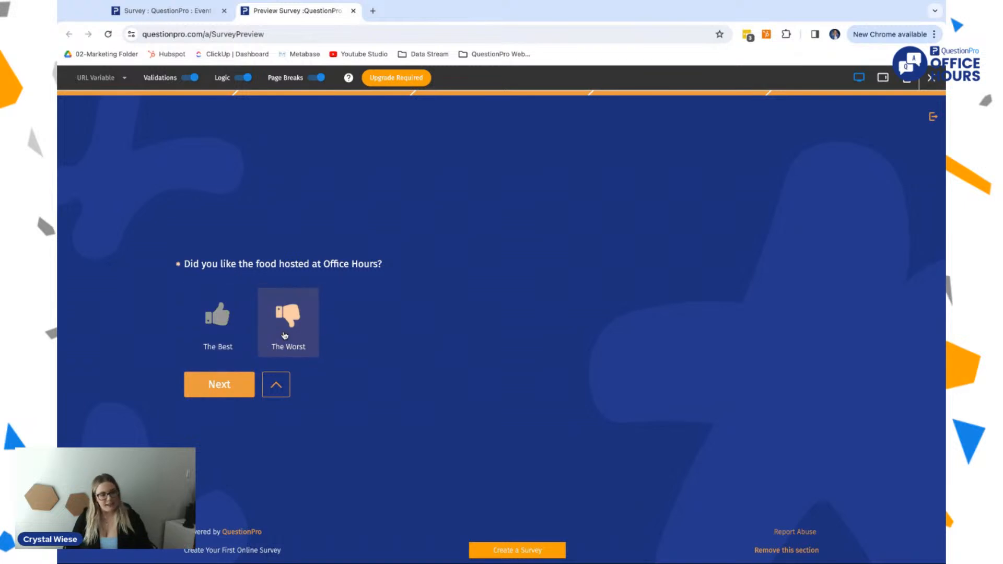
pyautogui.click(222, 321)
pyautogui.click(219, 384)
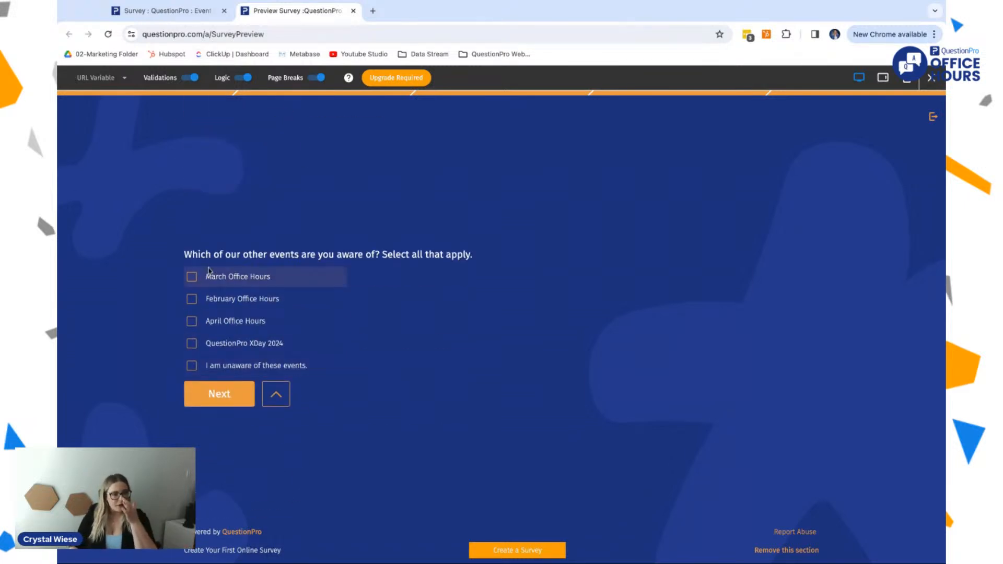
pyautogui.click(192, 276)
pyautogui.click(191, 299)
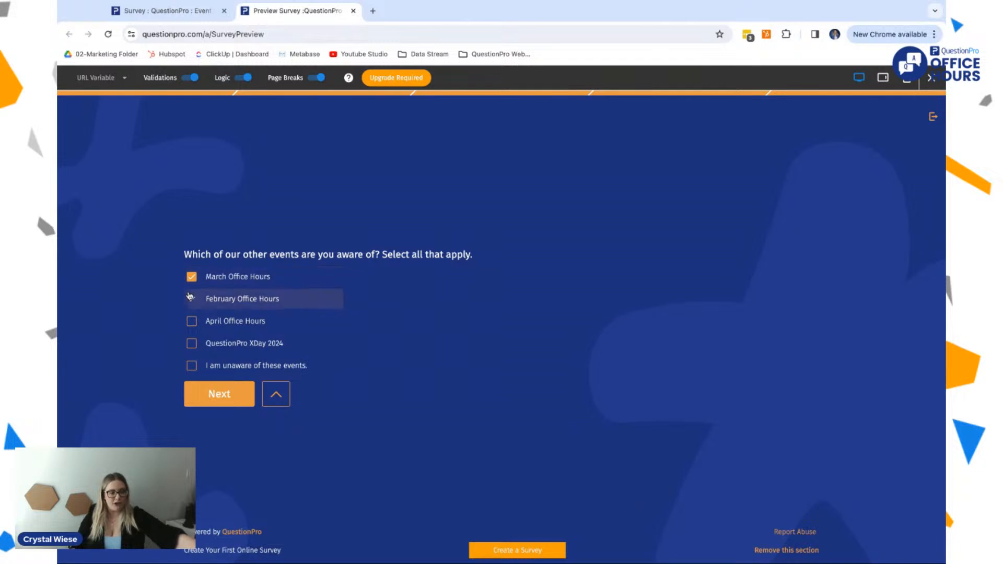
pyautogui.click(187, 320)
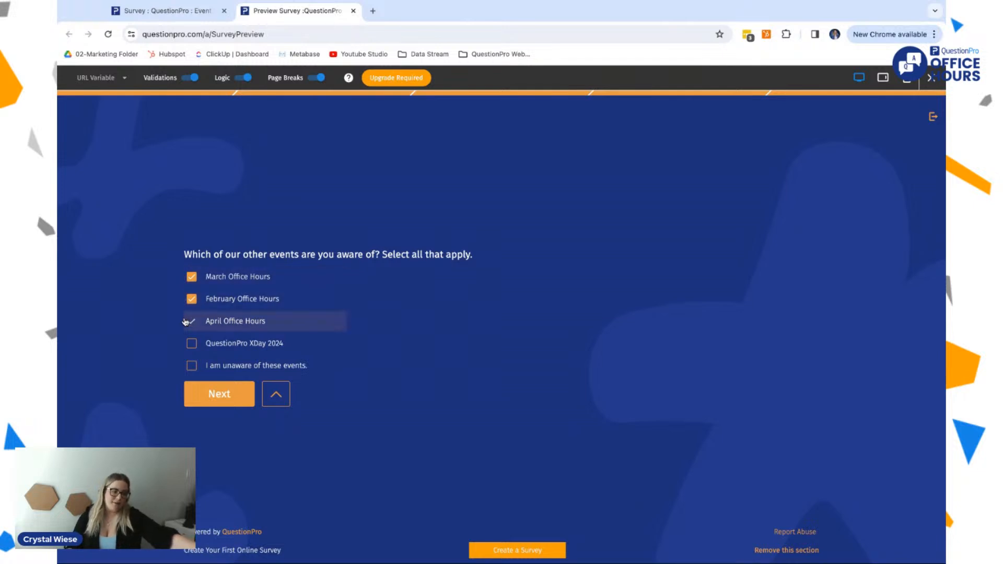
pyautogui.click(208, 395)
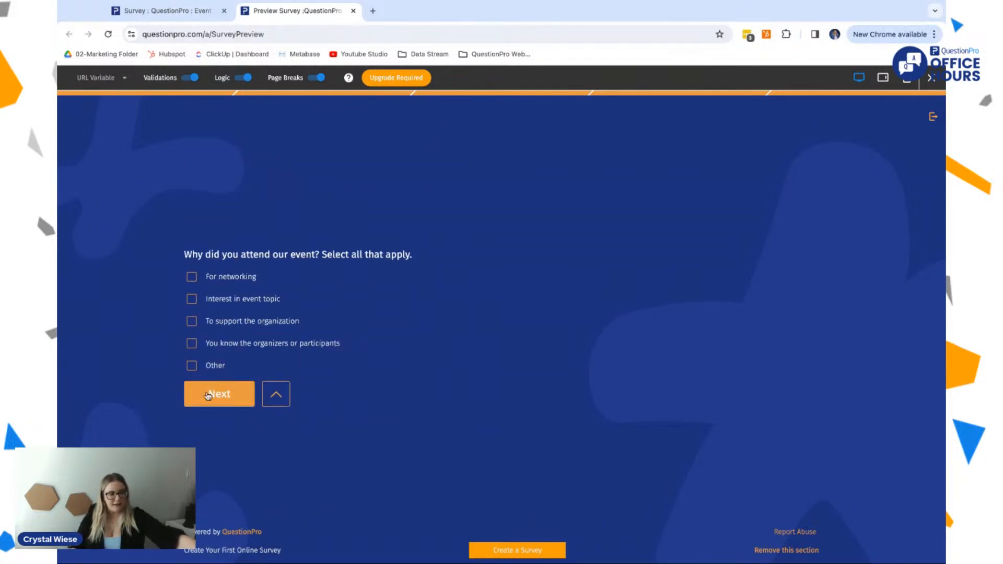
# Step: In the preview, choose "For networking" as the attendance reason and "Very dissatisfied" as the event satisfaction level
pyautogui.click(228, 279)
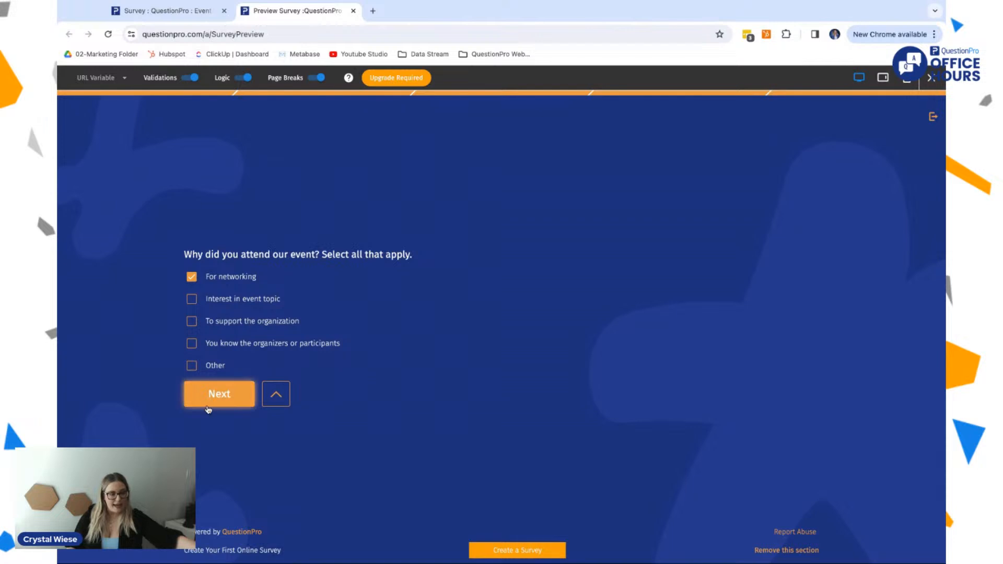
pyautogui.scroll(-3, 208, 410)
pyautogui.click(232, 366)
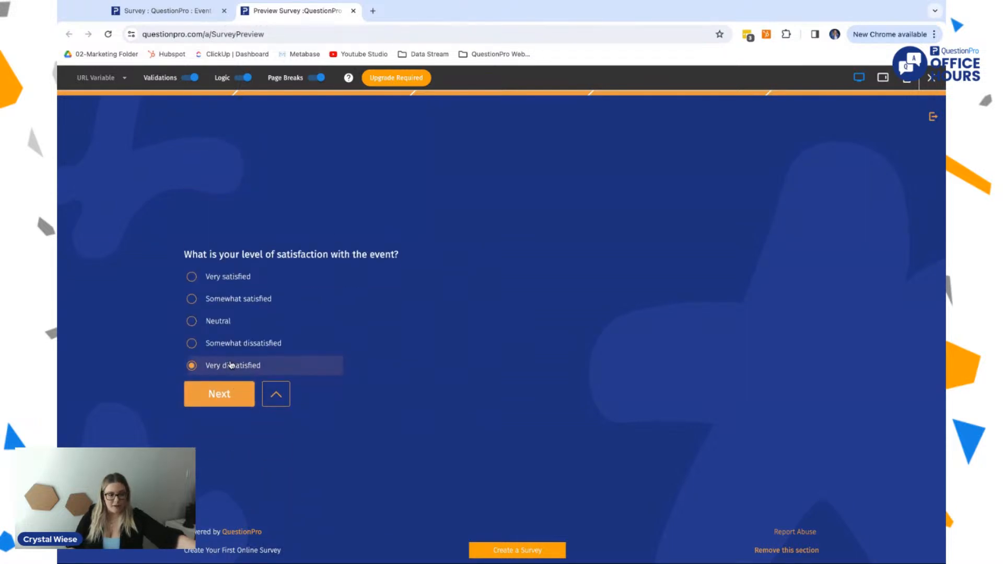
pyautogui.click(226, 398)
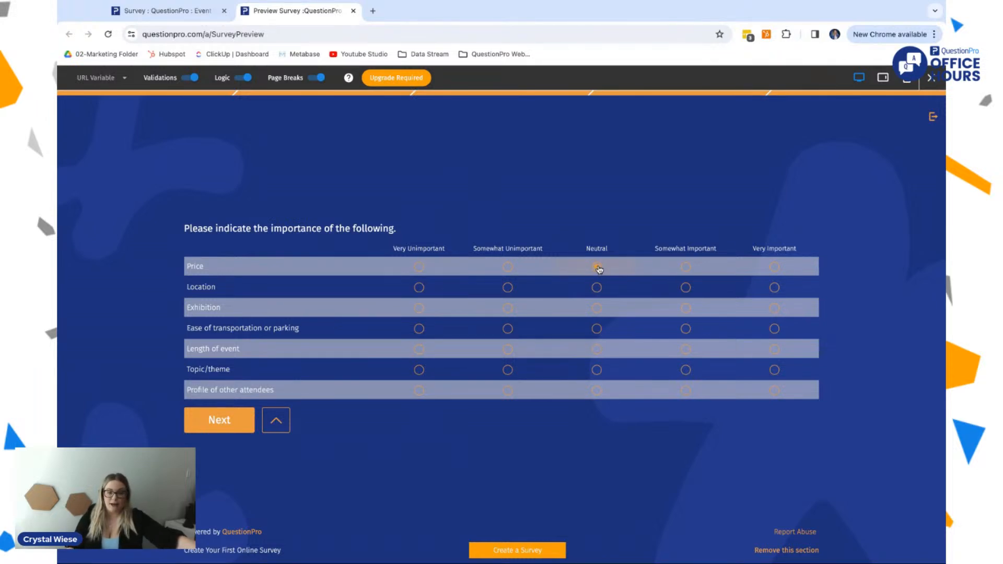
# Step: In the importance matrix, rate location, ease of transportation or parking, and length of event as Somewhat Important, and continue
pyautogui.click(686, 287)
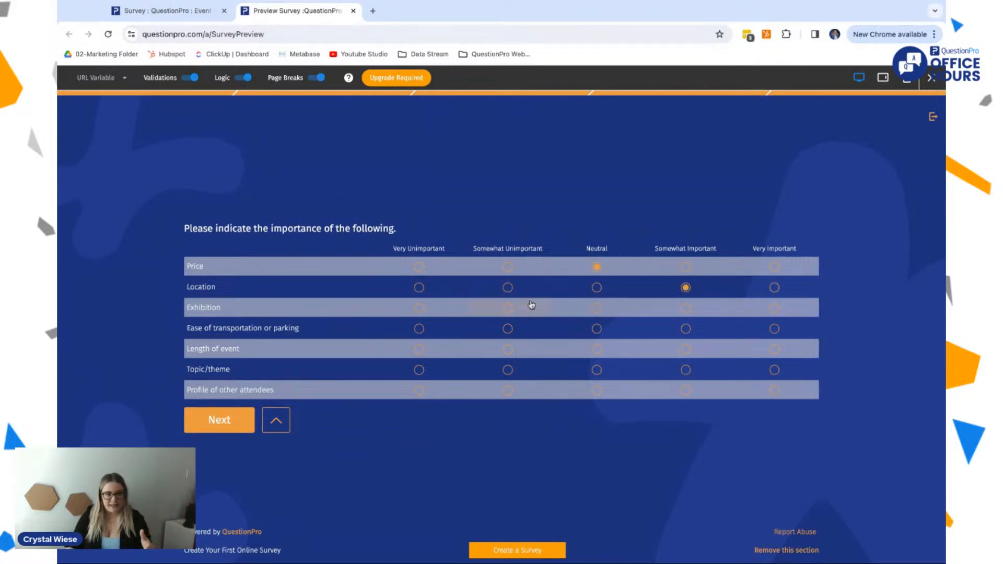
pyautogui.moveTo(203, 328); pyautogui.dragTo(233, 329)
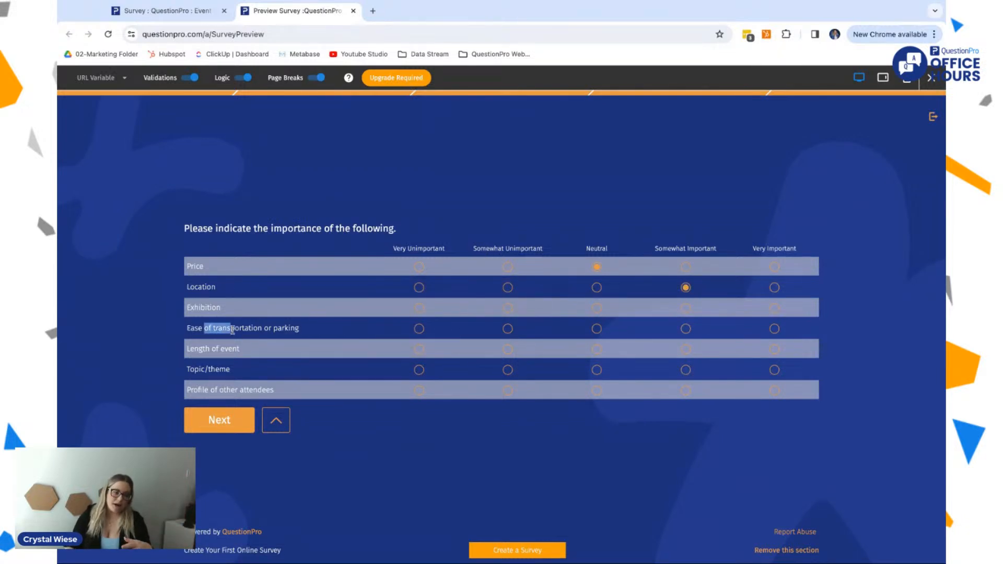
pyautogui.moveTo(204, 282)
pyautogui.mouseDown()
pyautogui.moveTo(230, 370)
pyautogui.moveTo(218, 390)
pyautogui.mouseUp()
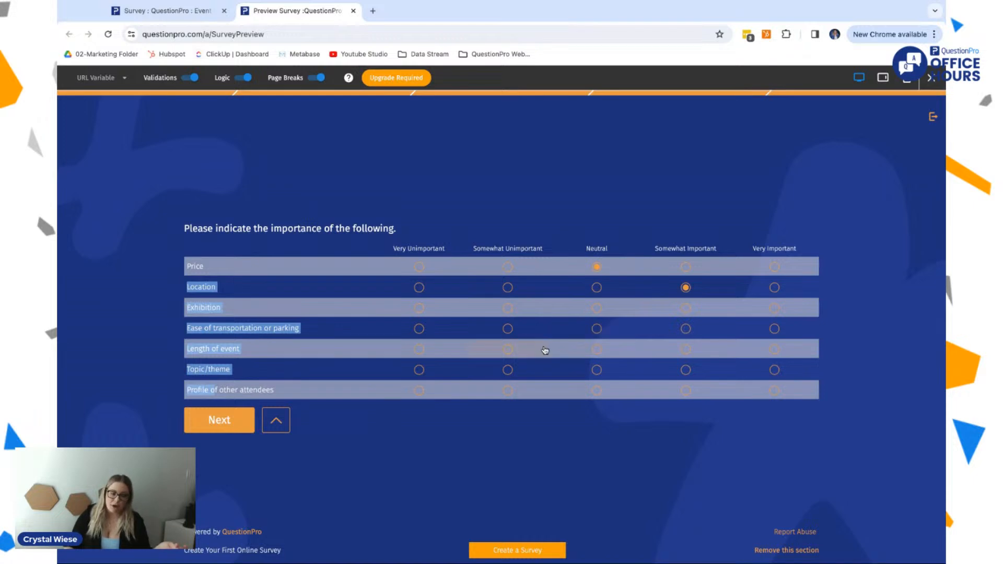
pyautogui.click(602, 334)
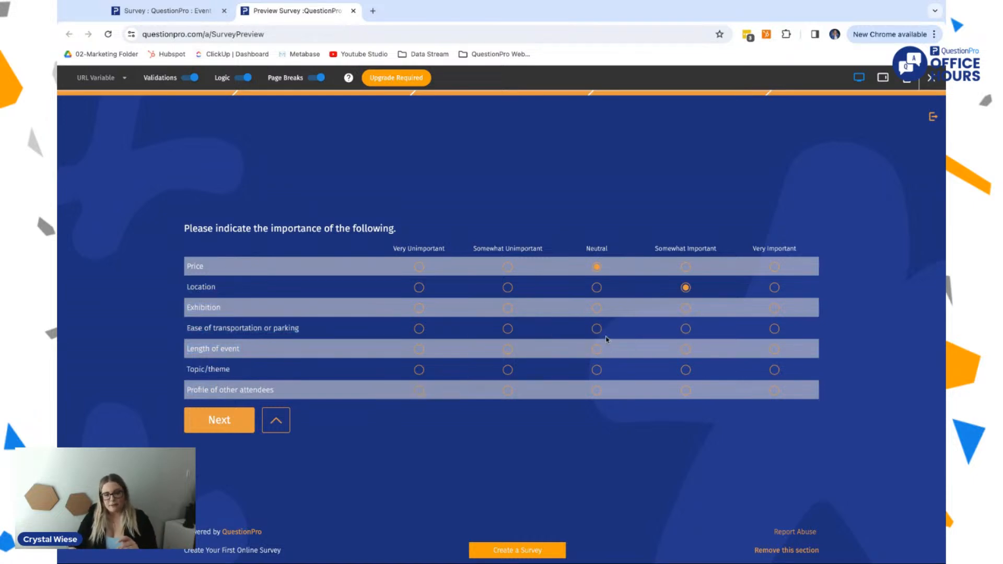
pyautogui.click(674, 332)
pyautogui.click(681, 351)
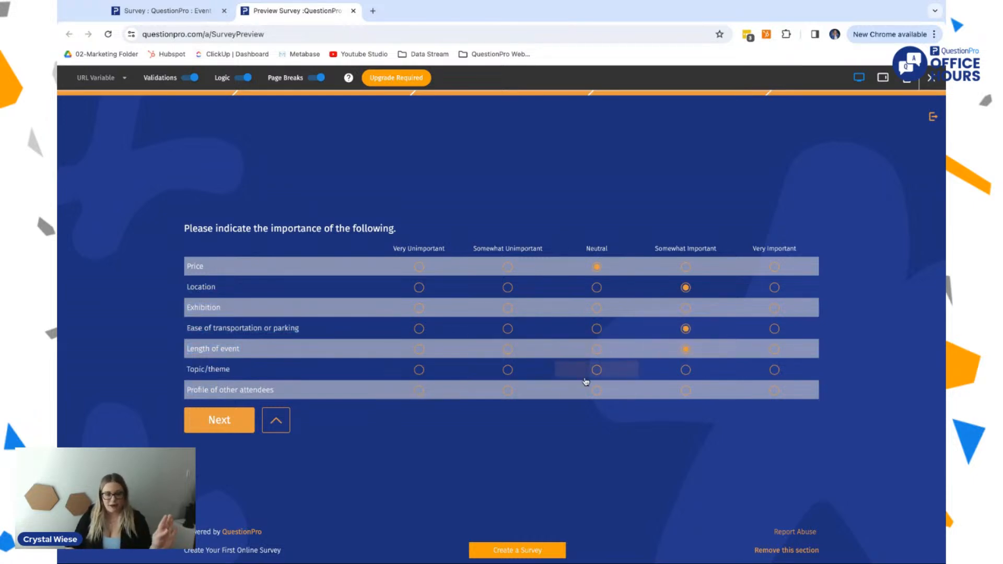
pyautogui.click(214, 426)
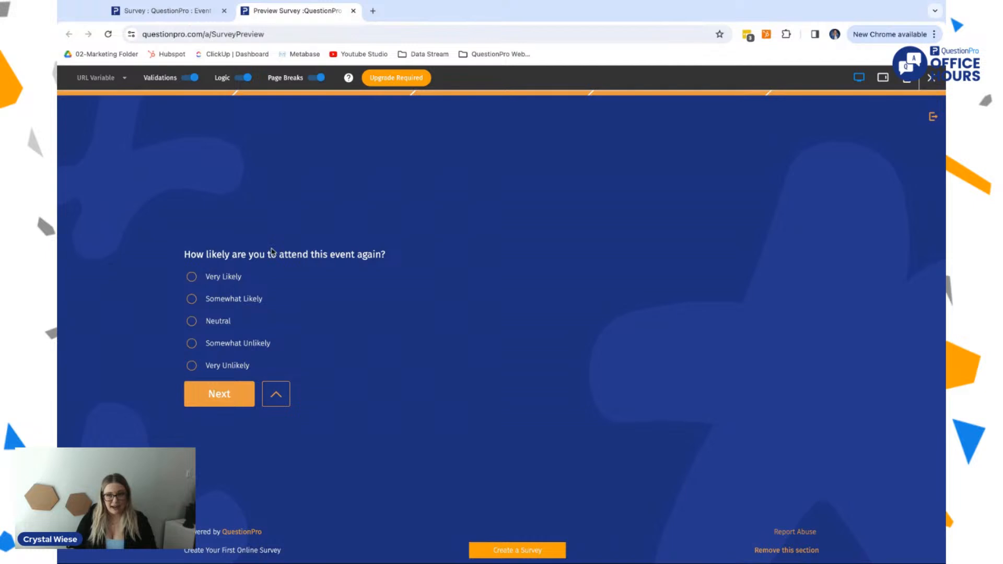
# Step: Answer the attend-again question with "Somewhat Likely" and the recommendation question with "Somewhat Unlikely", and skip the event interest matrix
pyautogui.click(228, 305)
pyautogui.click(227, 402)
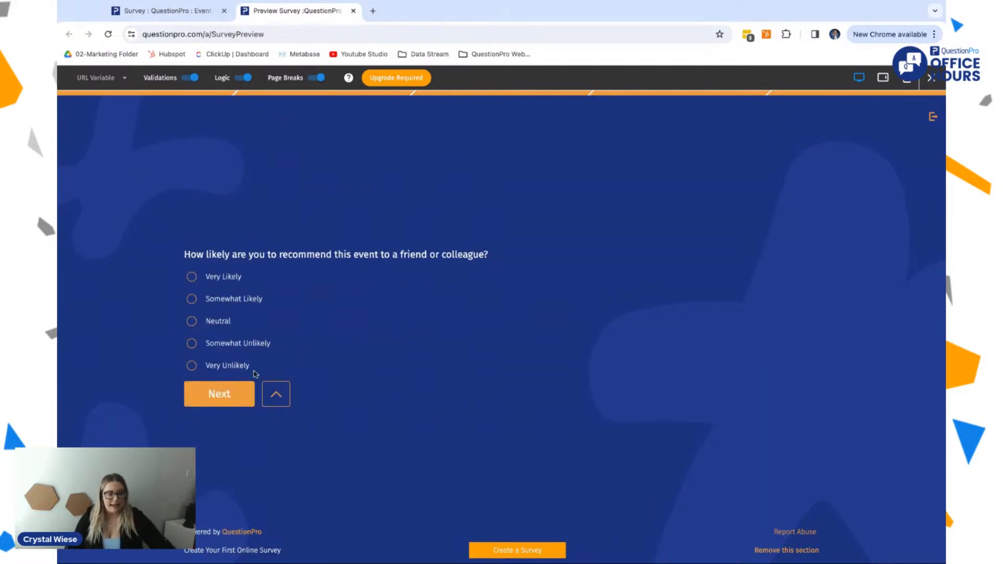
pyautogui.click(234, 344)
pyautogui.click(220, 406)
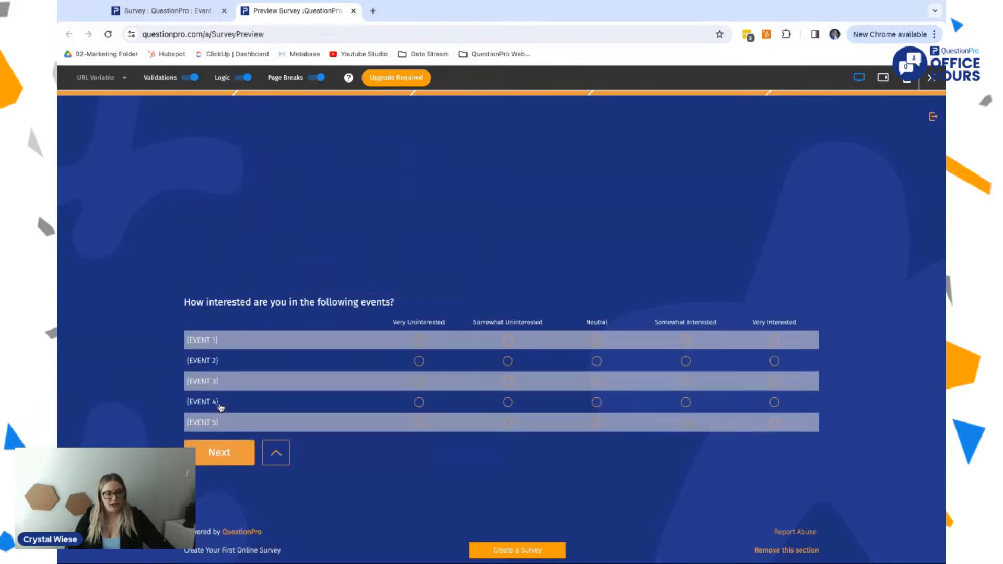
pyautogui.click(224, 400)
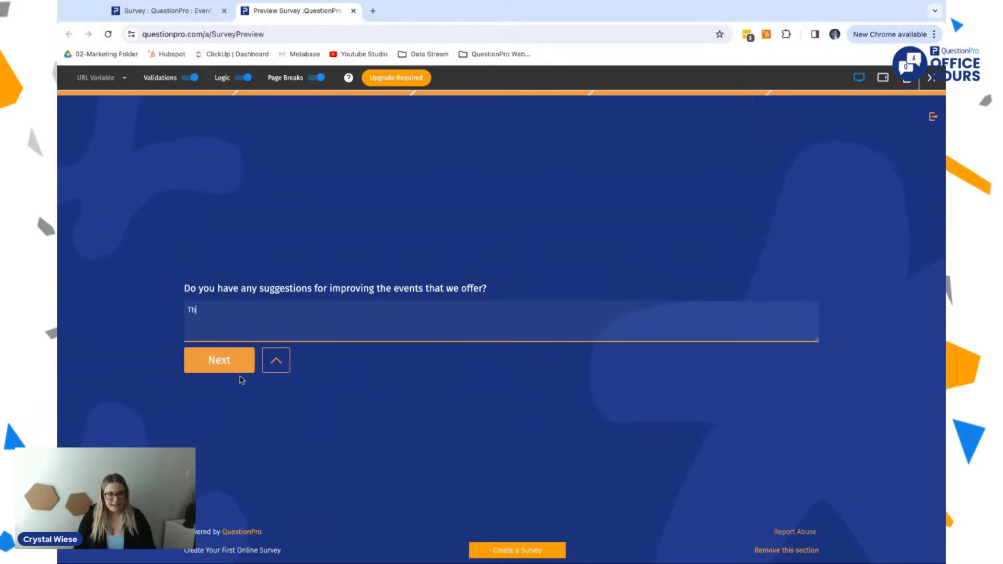
# Step: Enter "This was great!" as the improvement suggestion, rate Office Hours as Neutral, and finish the previewed survey
pyautogui.write('This was great!')
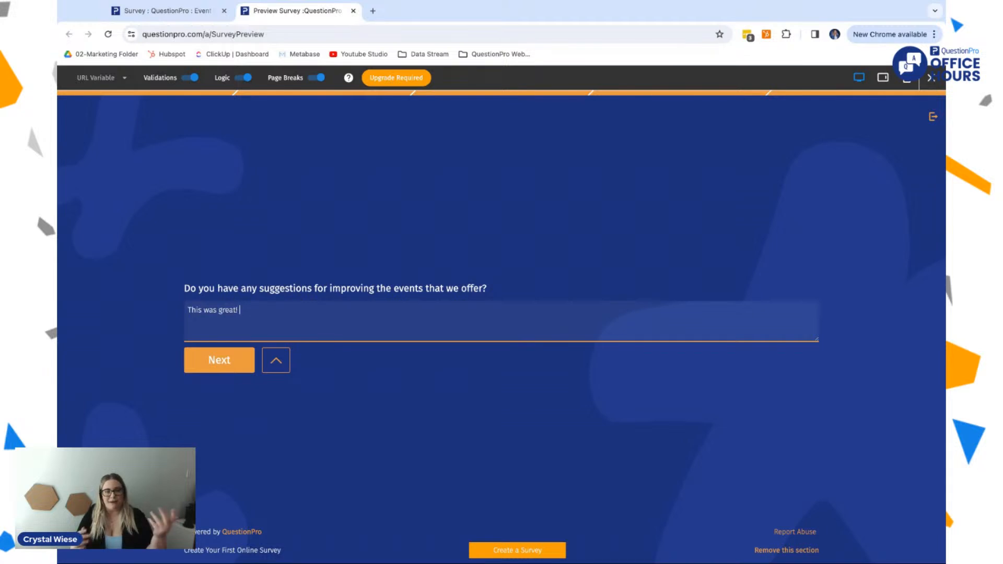
pyautogui.click(209, 365)
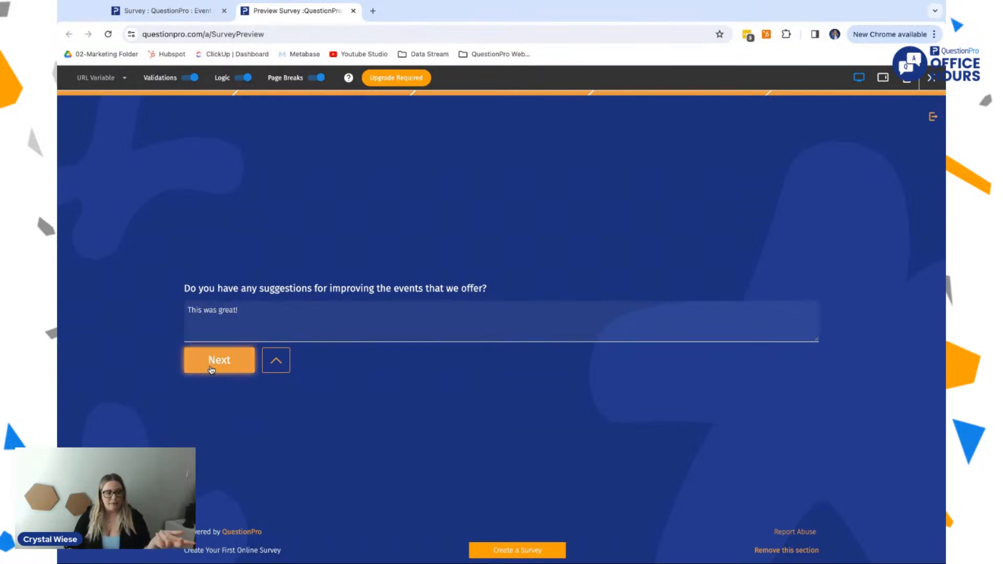
pyautogui.click(427, 340)
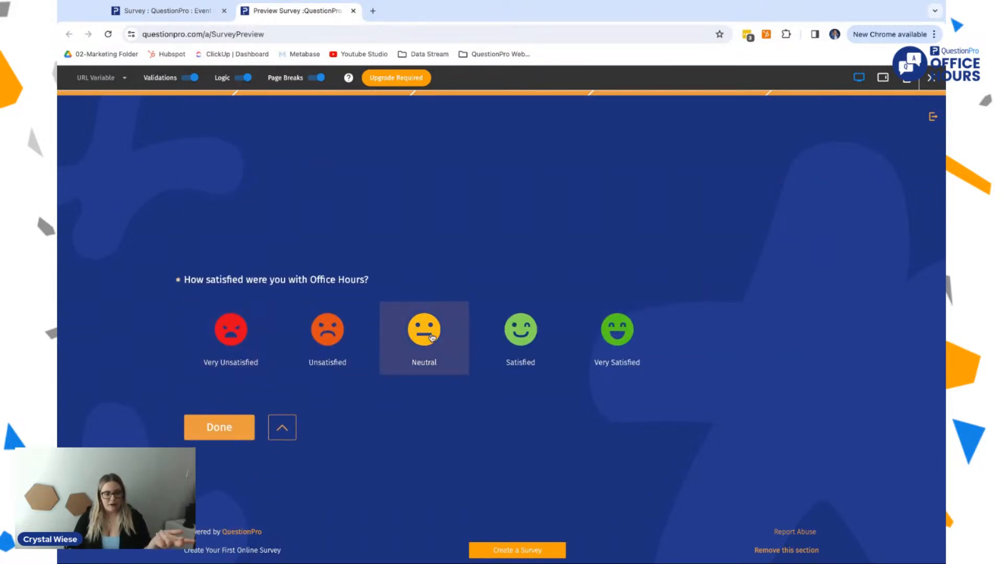
pyautogui.click(221, 429)
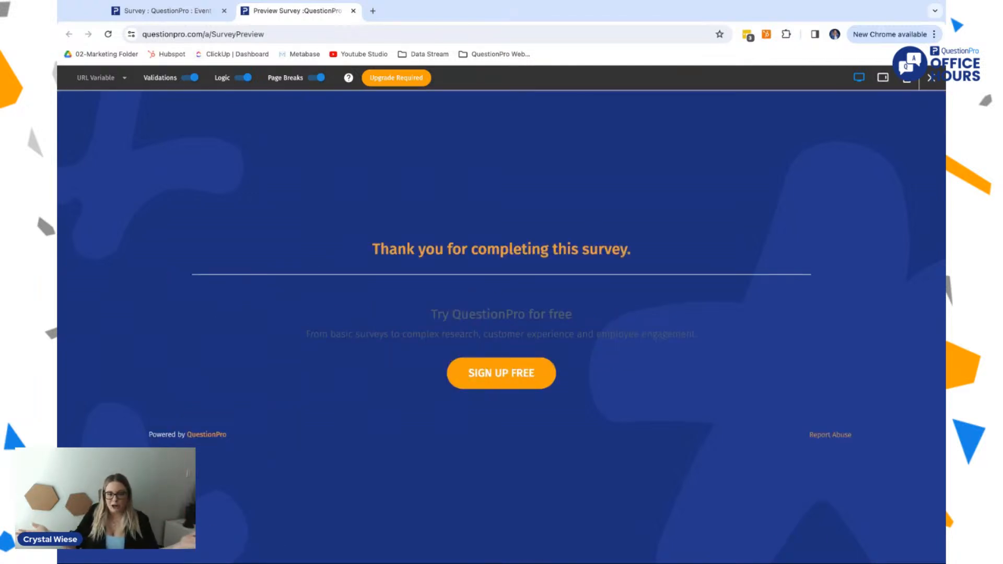
# Step: Return to the survey editor and open its finish options, viewing the available finish page types
pyautogui.click(178, 12)
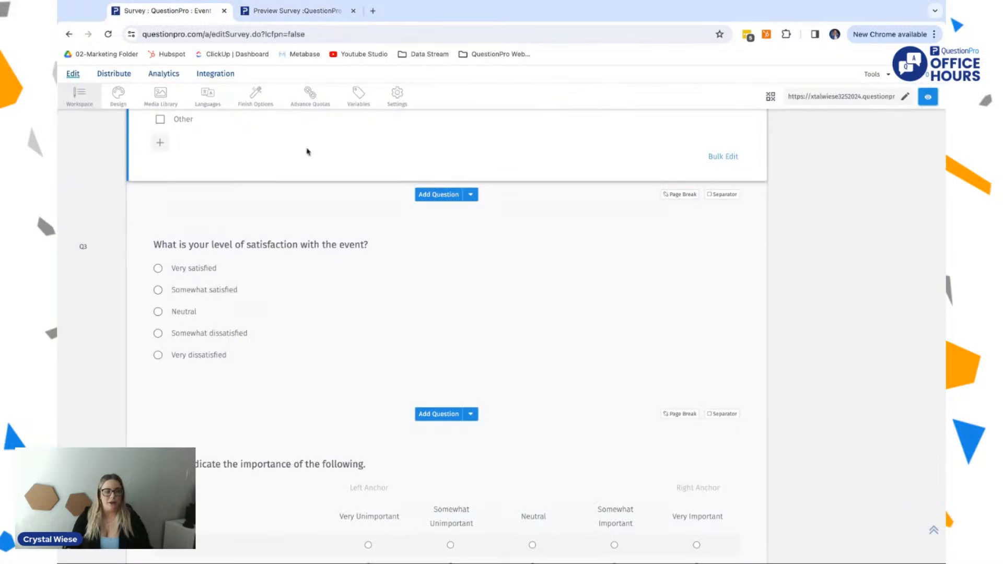
pyautogui.scroll(5, 340, 267)
pyautogui.scroll(10, 338, 268)
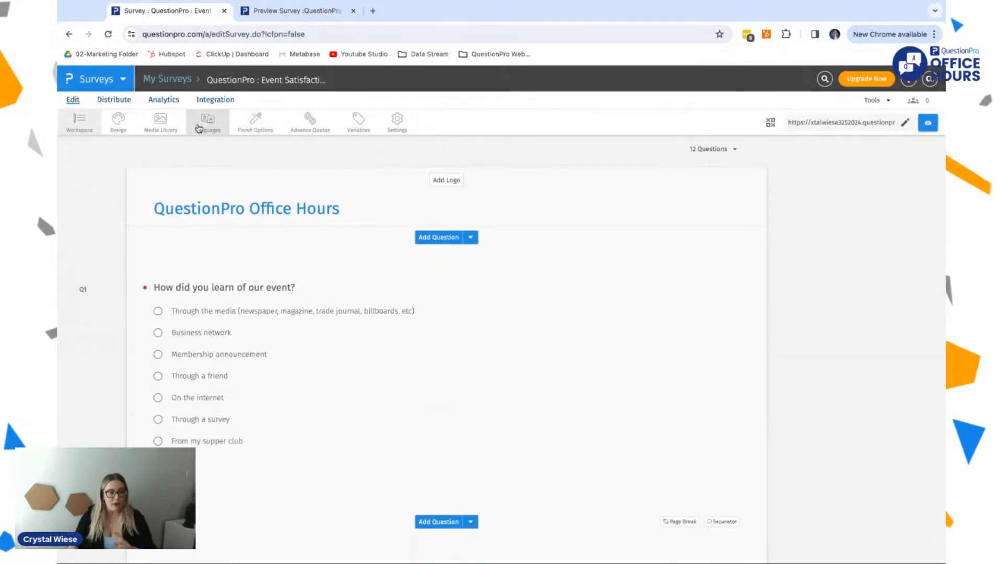
pyautogui.click(253, 125)
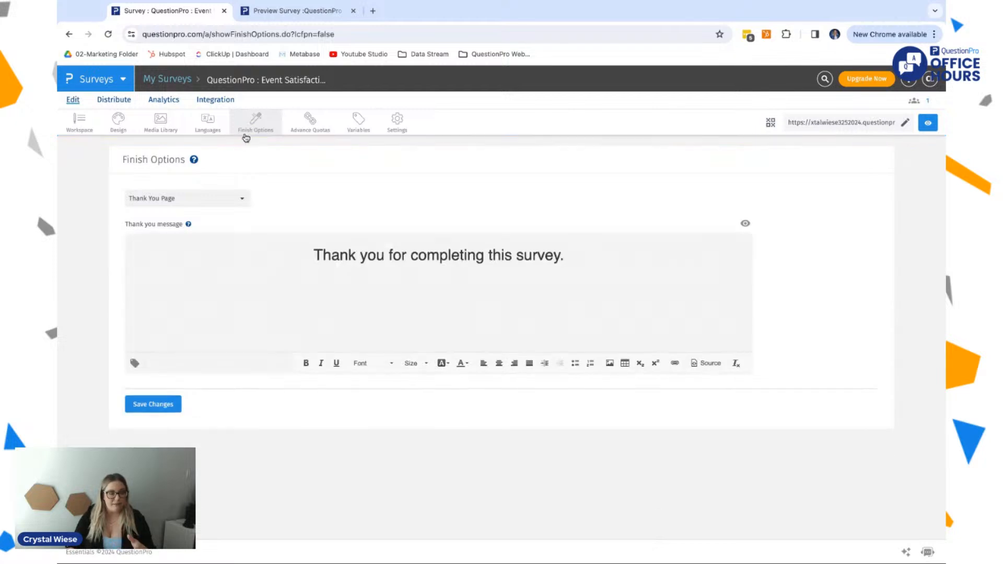
pyautogui.click(225, 195)
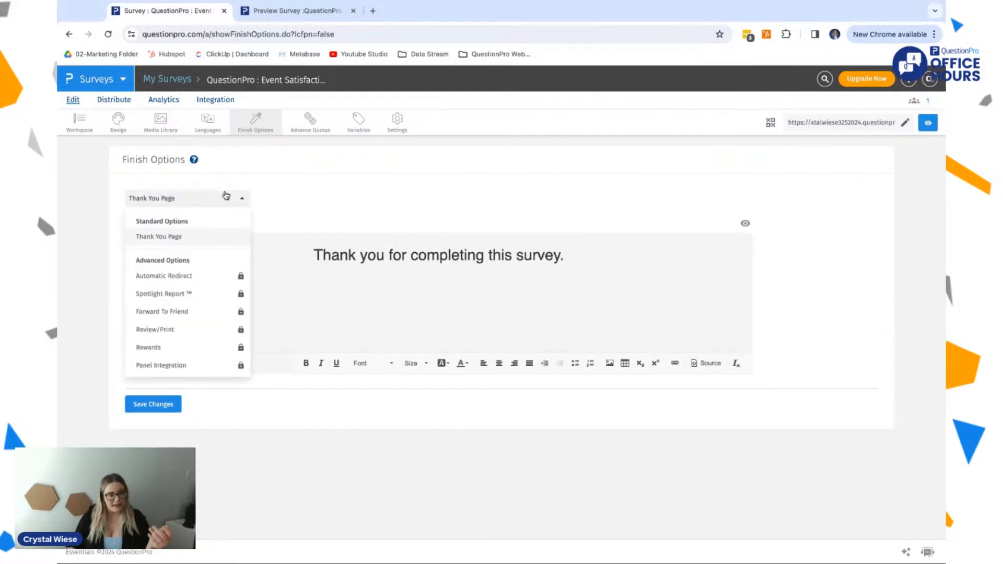
pyautogui.click(277, 192)
# Step: Change the thank you message to "Thank you for completing this survey about QuestionPro Office Hours"
pyautogui.click(440, 255)
pyautogui.moveTo(566, 253)
pyautogui.mouseDown()
pyautogui.moveTo(313, 255)
pyautogui.moveTo(565, 255)
pyautogui.mouseUp()
pyautogui.press('BackSpace')
pyautogui.write('abpou')
pyautogui.press('BackSpace')
pyautogui.press('BackSpace')
pyautogui.press('BackSpace')
pyautogui.write('out QuestionPro H')
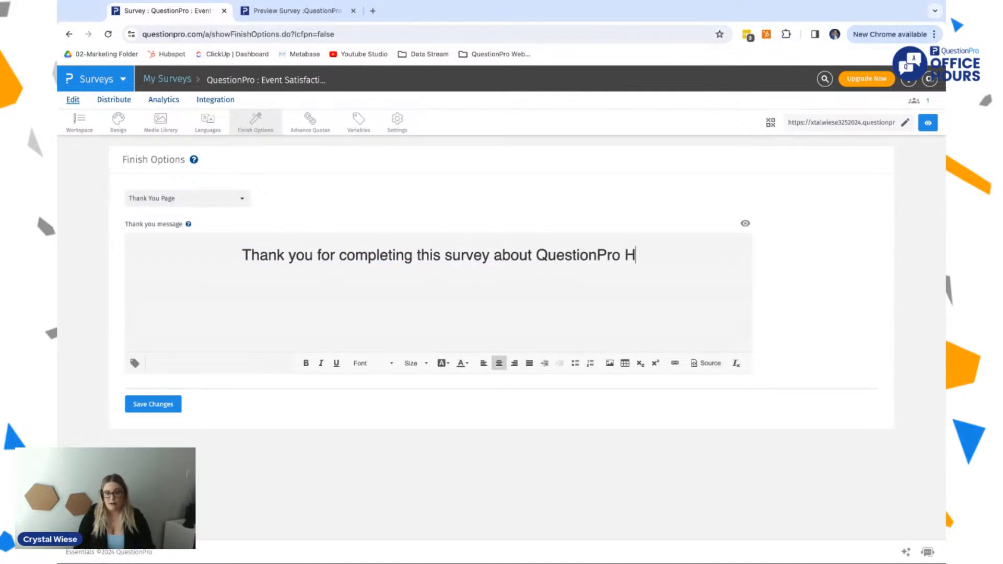
pyautogui.press('BackSpace')
pyautogui.write('Office Hours')
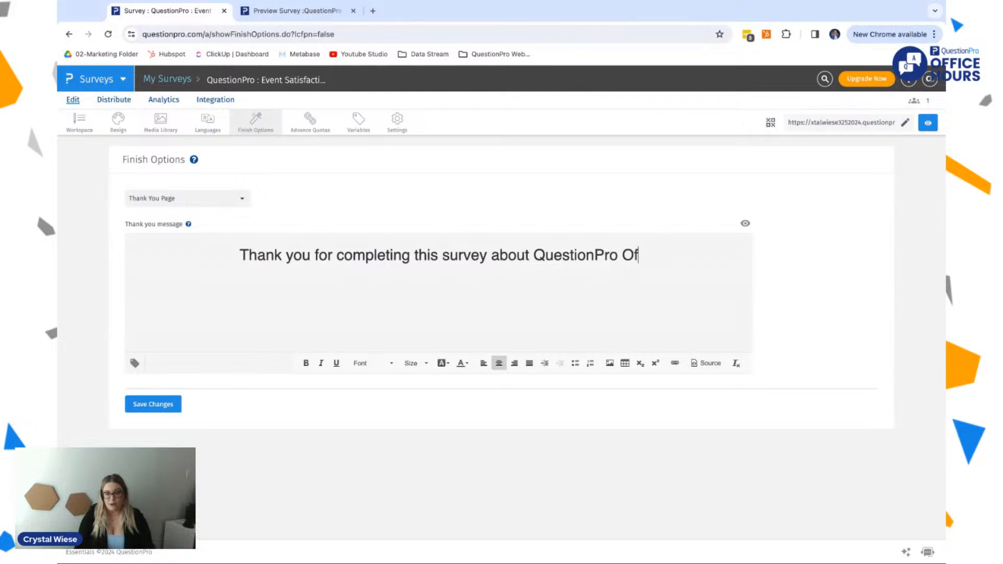
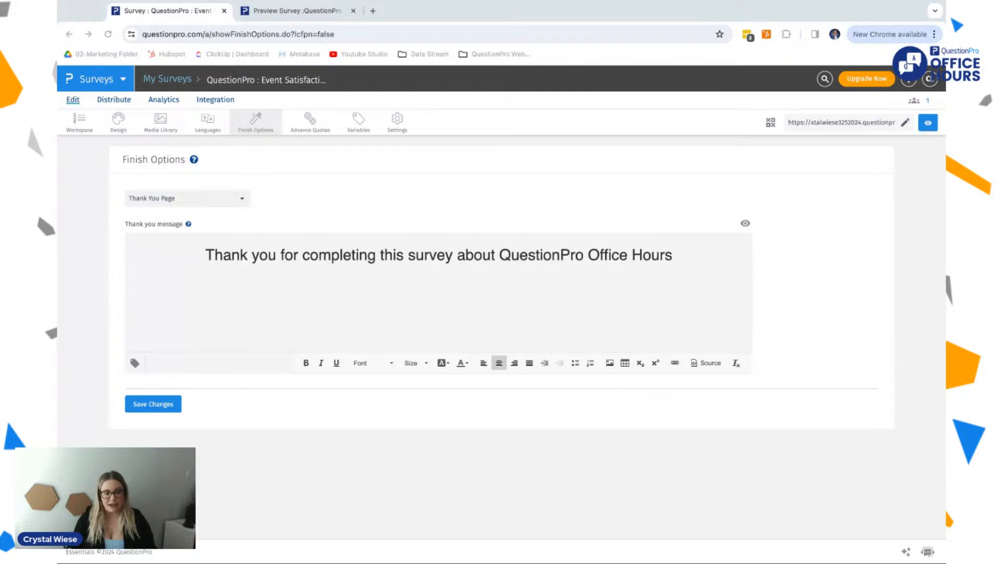
# Step: Open the image insertion dialog for the thank you message, view its file upload option and close it
pyautogui.click(363, 199)
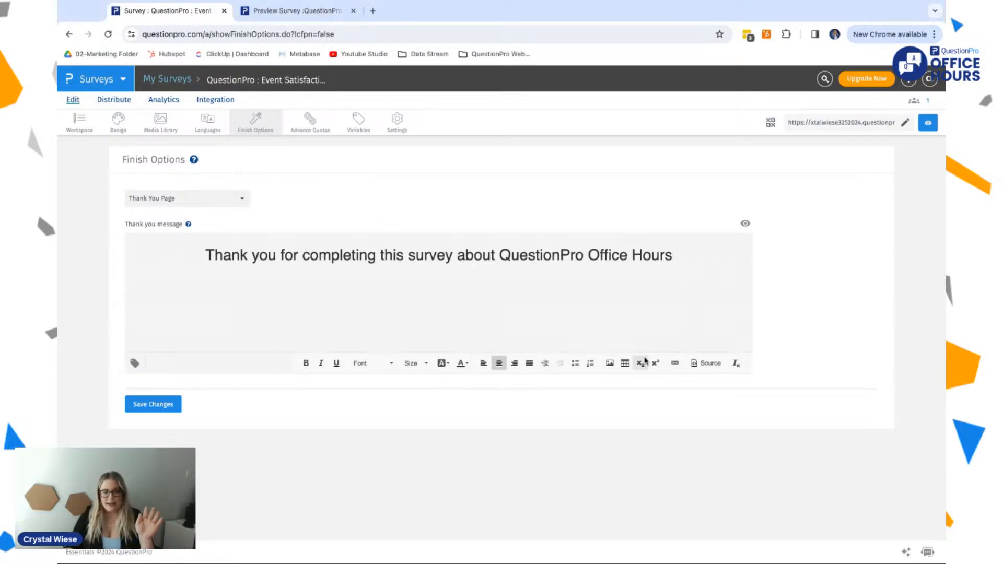
pyautogui.click(610, 363)
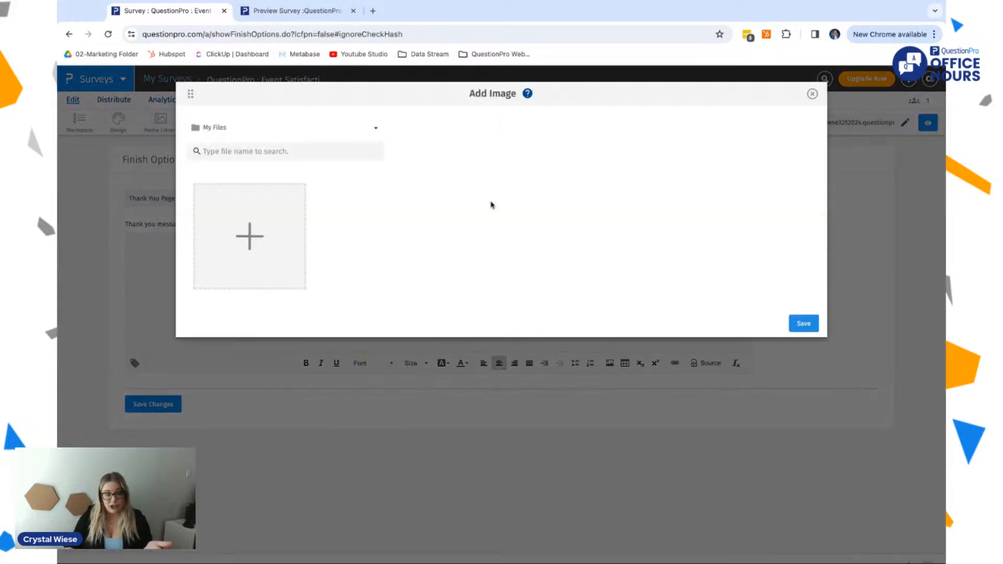
pyautogui.click(209, 218)
pyautogui.click(651, 94)
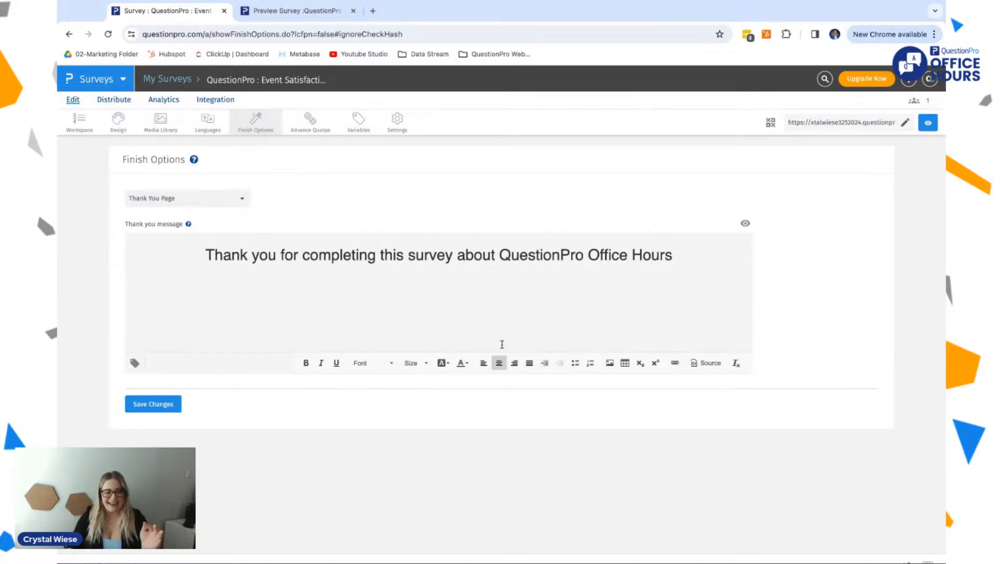
# Step: Set the font of the whole thank you message to Comic Sans MS
pyautogui.moveTo(691, 260); pyautogui.dragTo(206, 240)
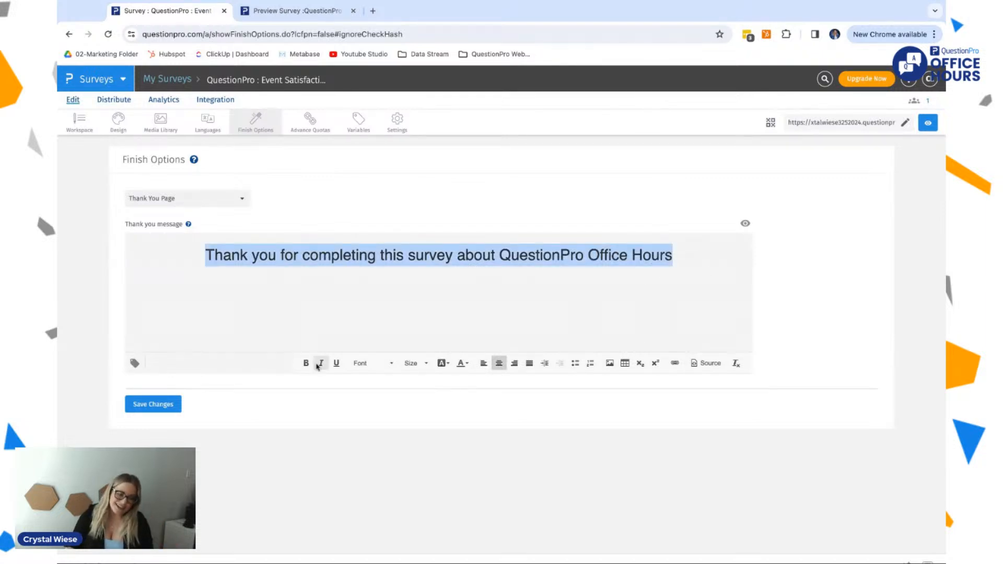
pyautogui.click(391, 365)
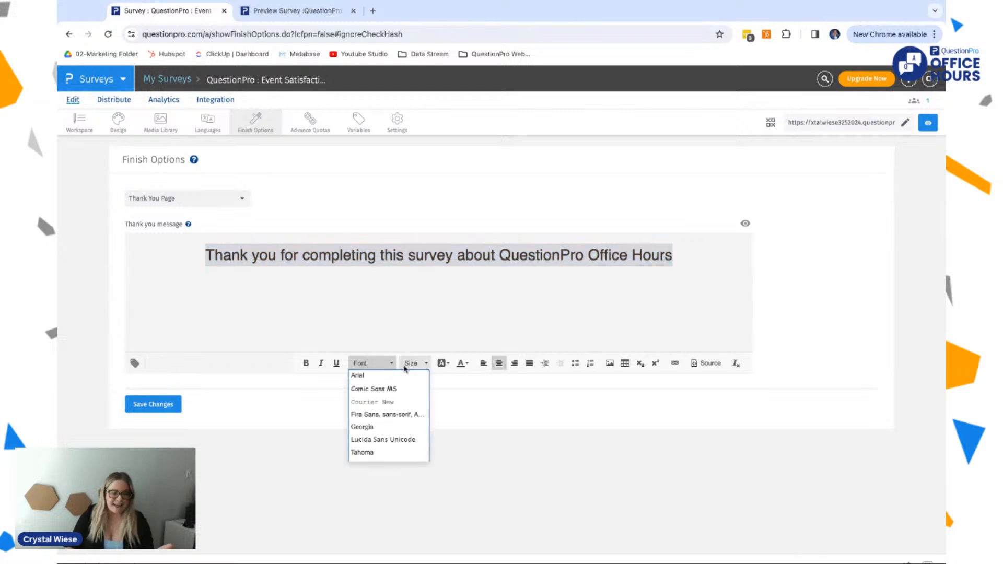
pyautogui.click(374, 390)
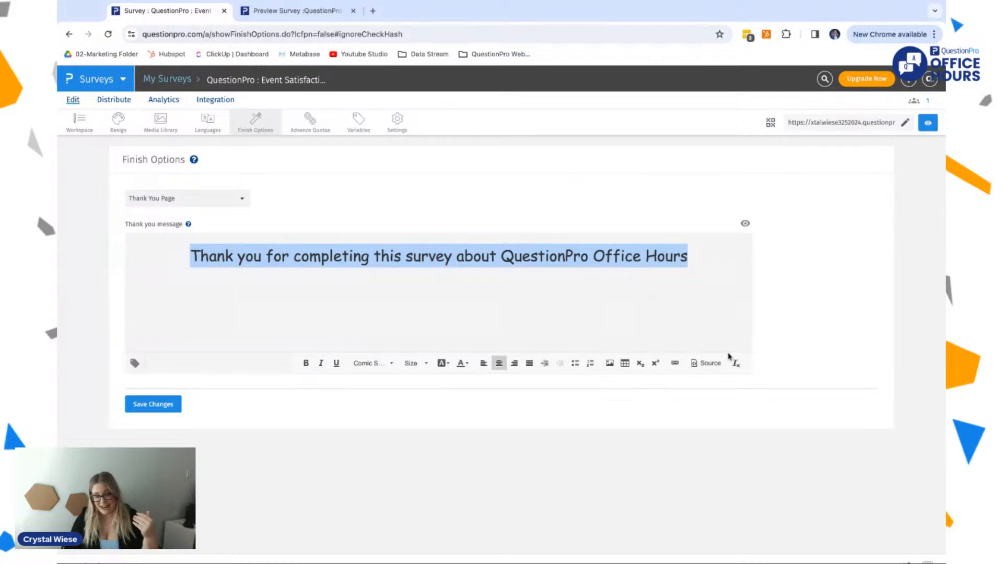
# Step: Examine the HTML source of the thank you message and return to the formatted view without adding an image
pyautogui.click(709, 364)
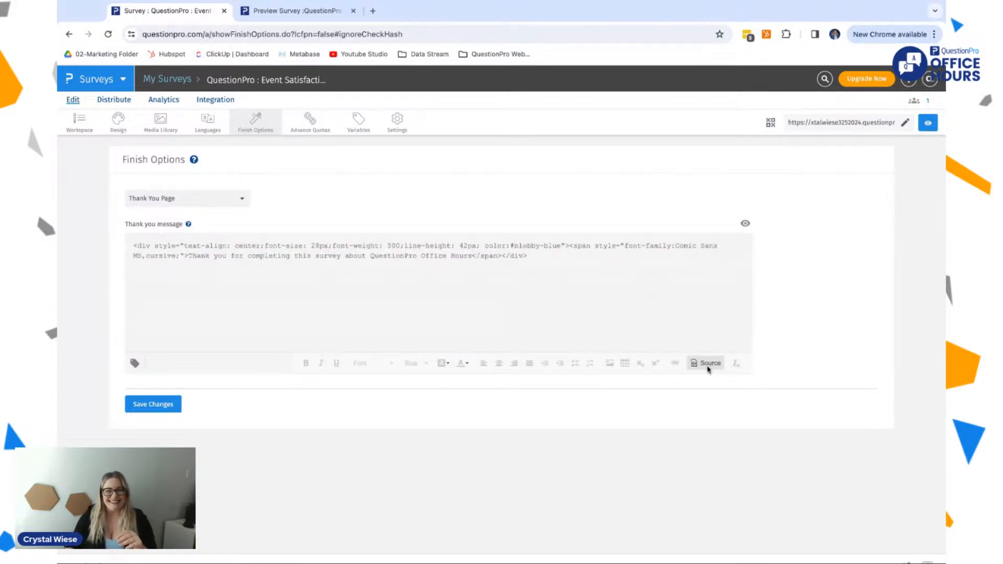
pyautogui.click(387, 245)
pyautogui.hotkey('ctrl', 'shift', 'End')
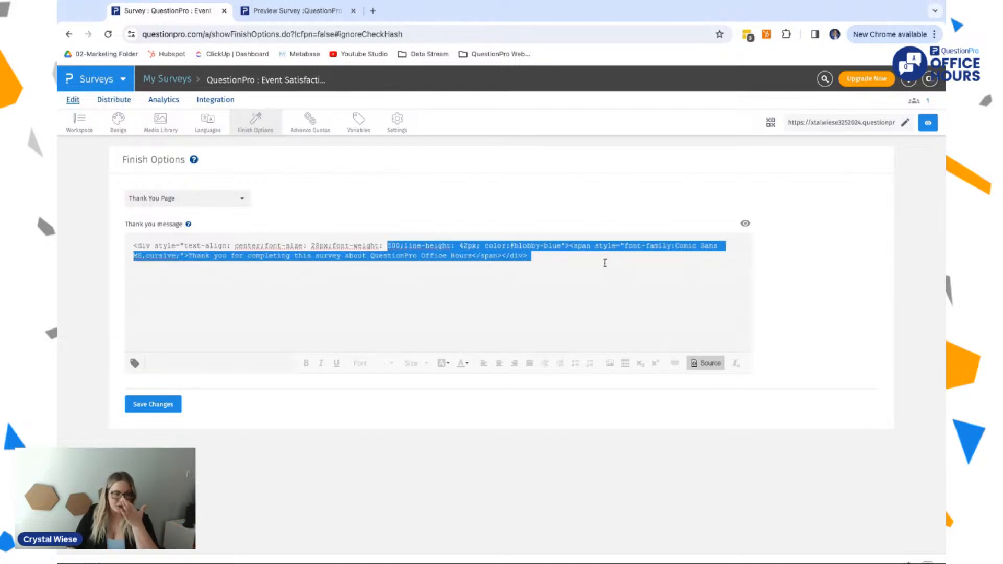
pyautogui.click(604, 264)
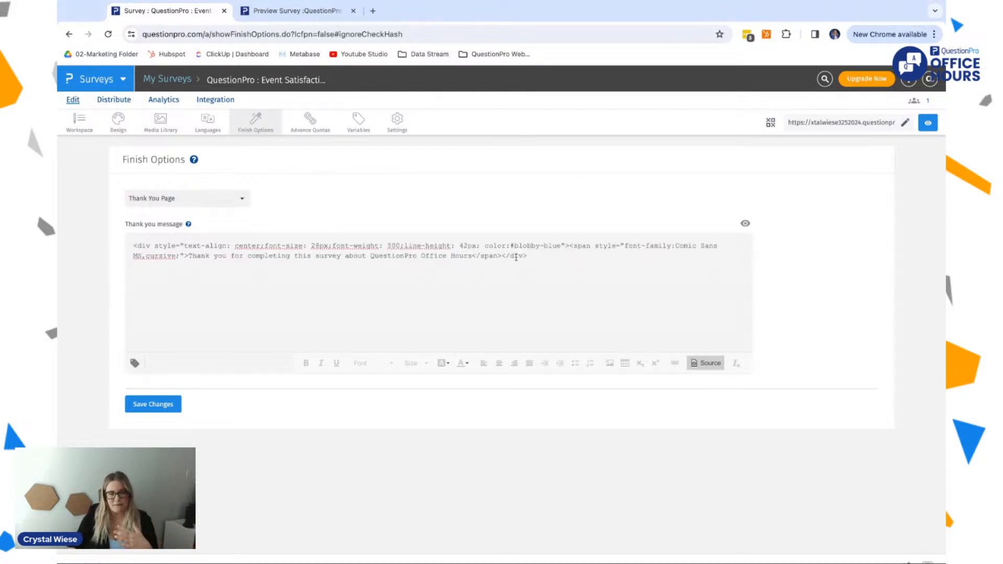
pyautogui.click(610, 363)
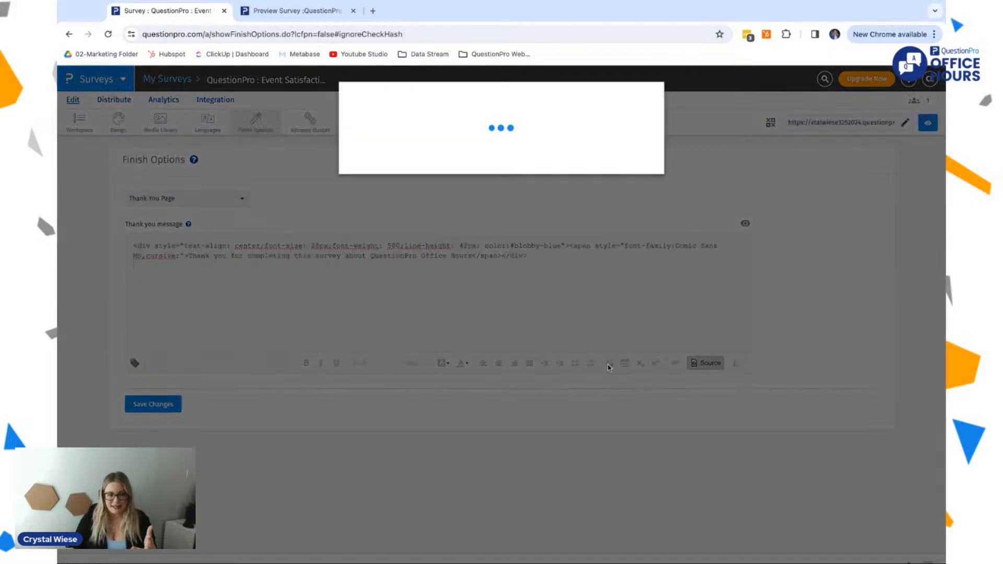
pyautogui.click(814, 95)
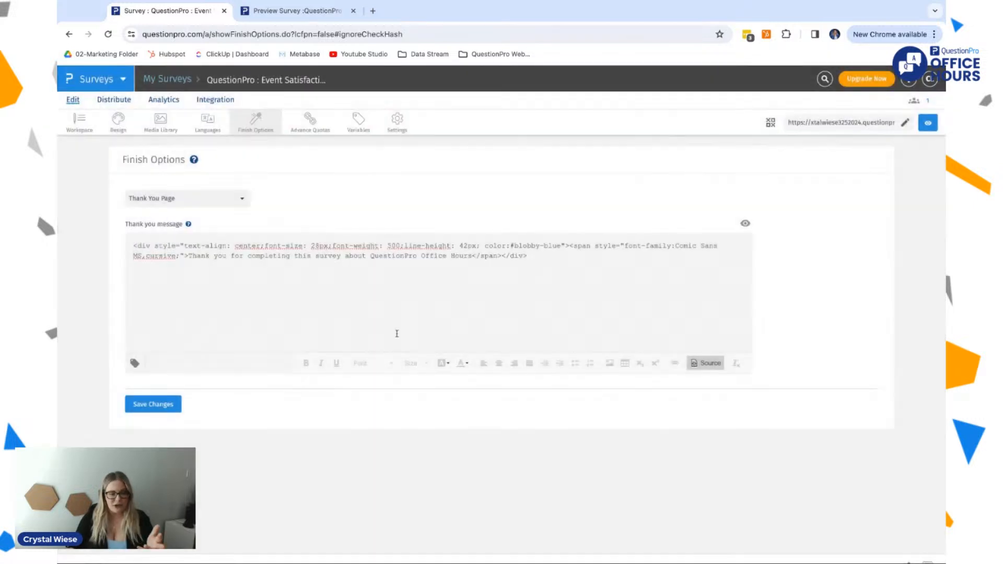
pyautogui.click(712, 364)
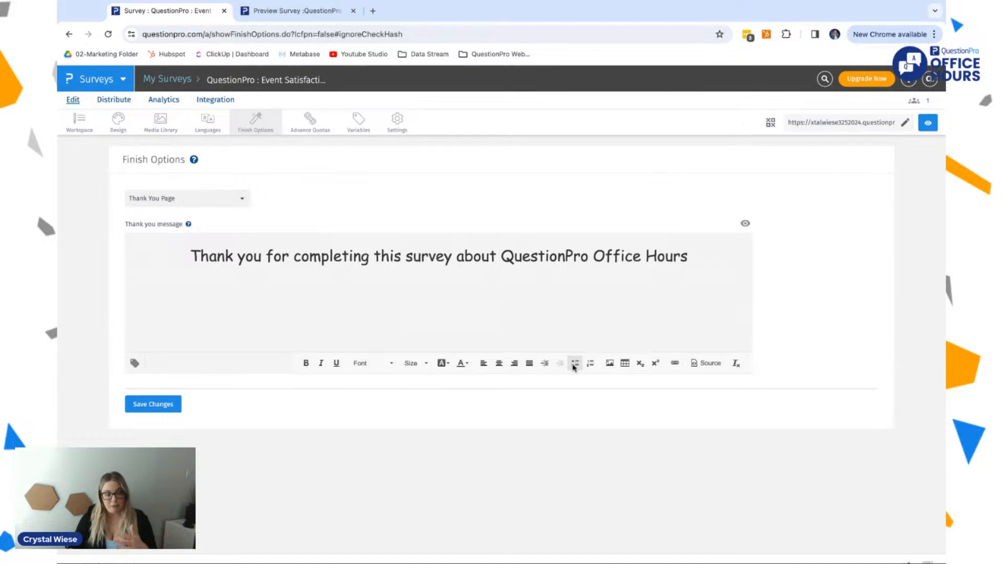
# Step: Insert the Respondent Email and Score tags at the start of the thank you message
pyautogui.click(134, 365)
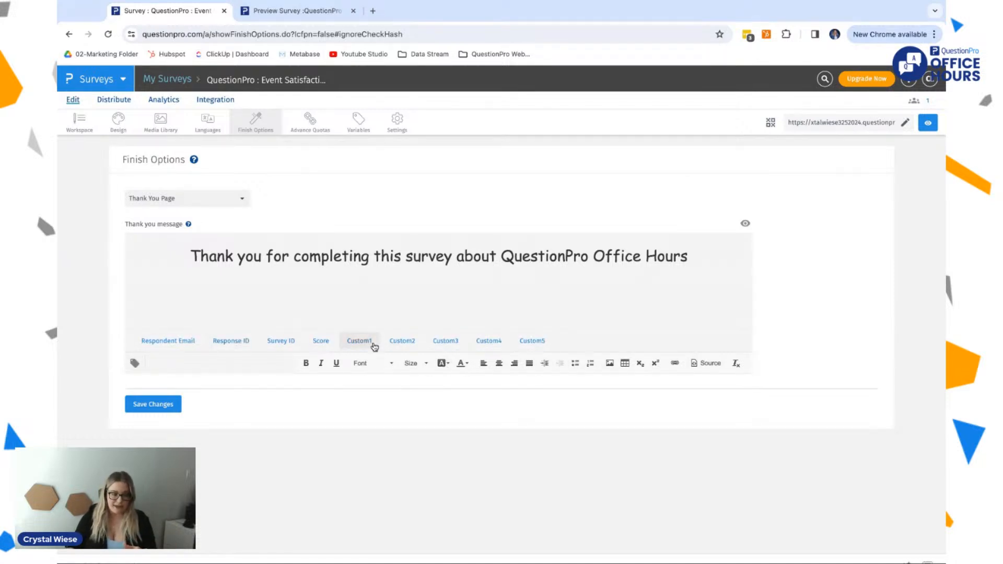
pyautogui.click(170, 340)
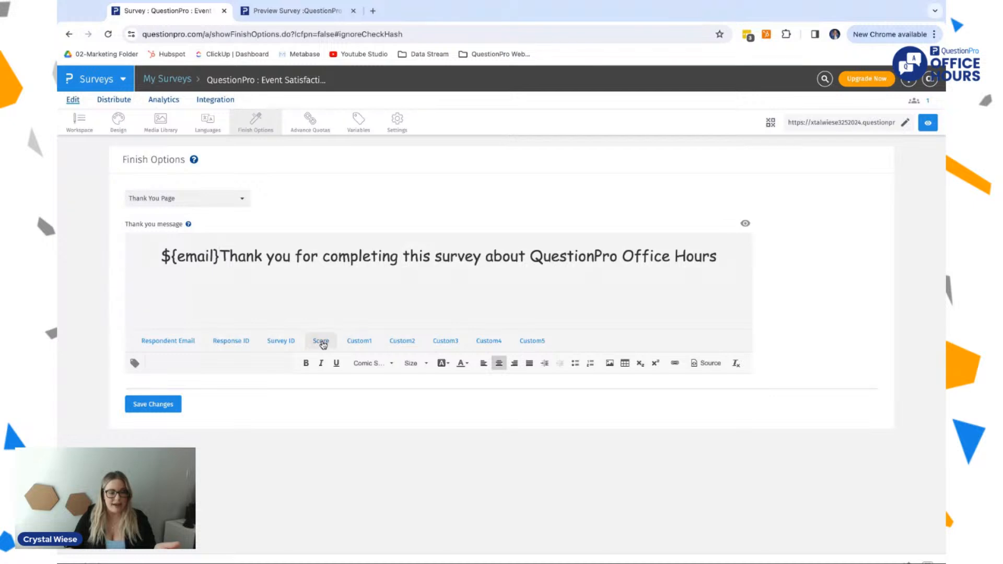
pyautogui.click(321, 342)
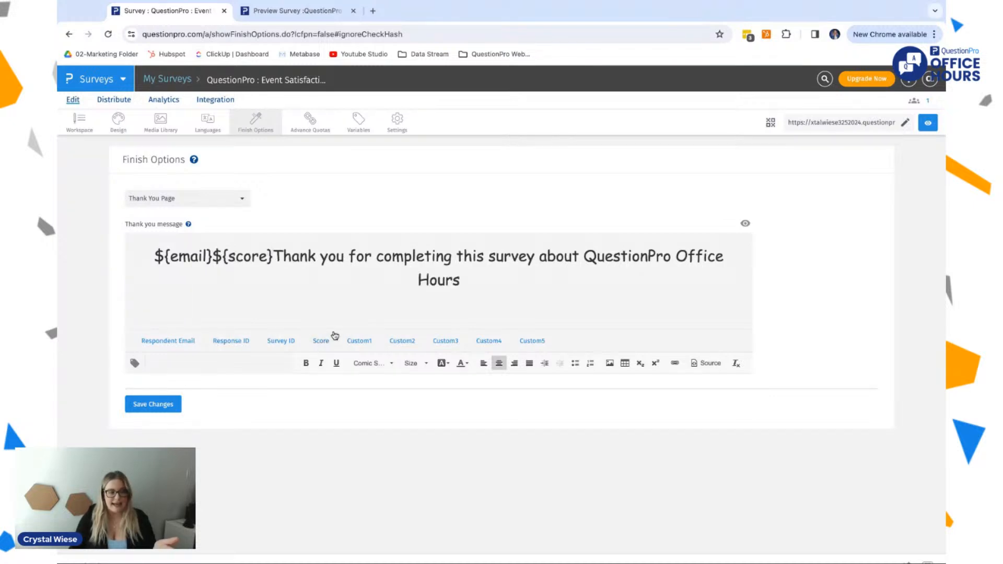
# Step: Delete the email and score tags from the start of the thank you message and hide the tag choices
pyautogui.press('BackSpace')
pyautogui.press('BackSpace')
pyautogui.press('BackSpace')
pyautogui.press('BackSpace')
pyautogui.press('BackSpace')
pyautogui.press('BackSpace')
pyautogui.press('BackSpace')
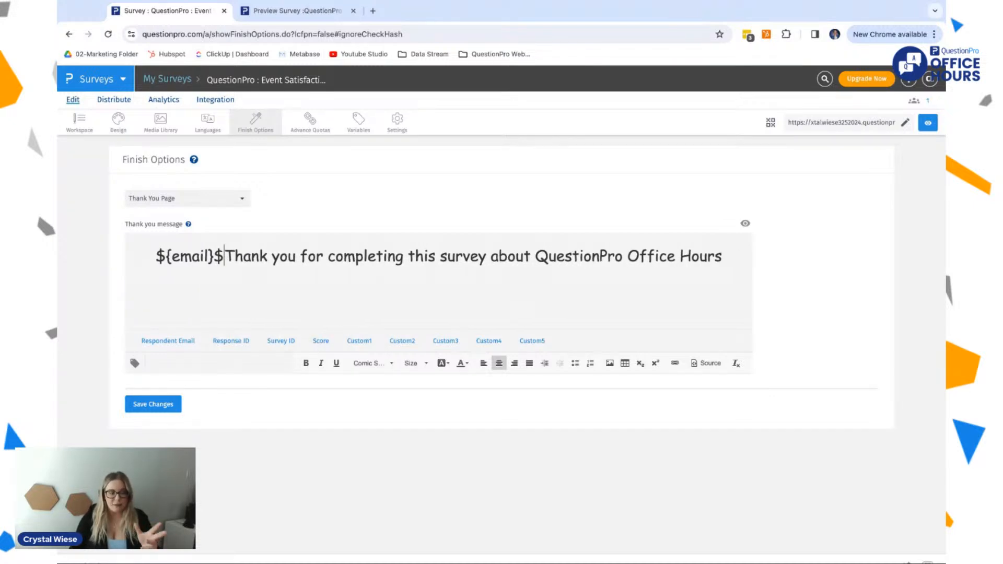
pyautogui.press('BackSpace')
pyautogui.press('BackSpace')
pyautogui.press('BackSpace')
pyautogui.press('BackSpace')
pyautogui.press('BackSpace')
pyautogui.press('BackSpace')
pyautogui.press('BackSpace')
pyautogui.press('BackSpace')
pyautogui.press('BackSpace')
pyautogui.click(134, 364)
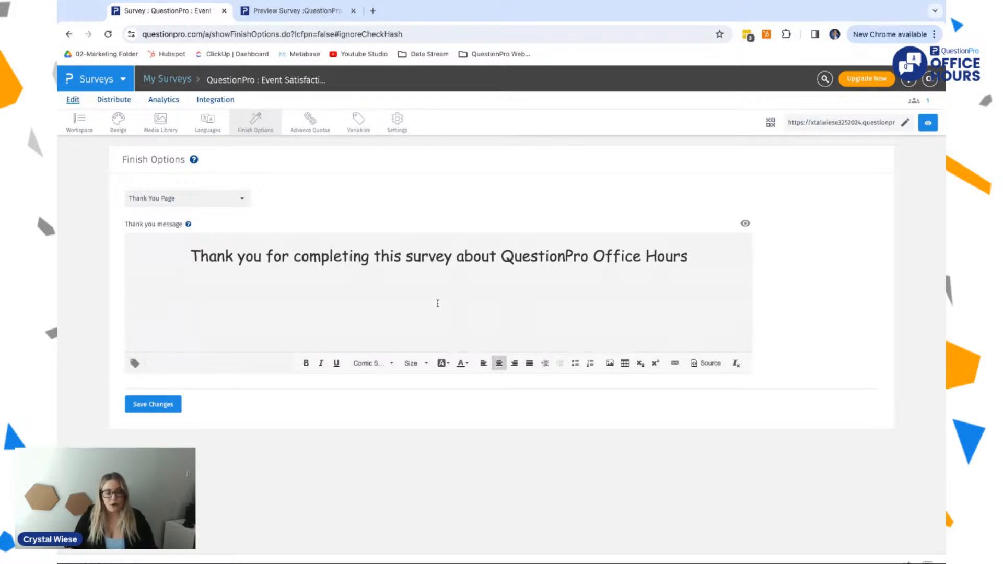
# Step: Add a second line reading "Learn more about future office hours here" to the thank you message
pyautogui.write('Le')
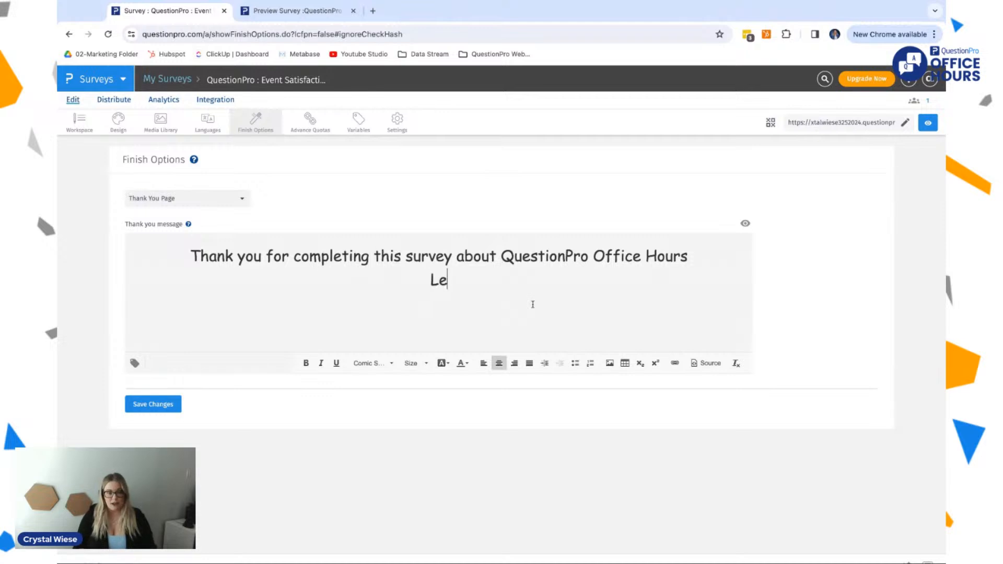
pyautogui.write('arn more about fu')
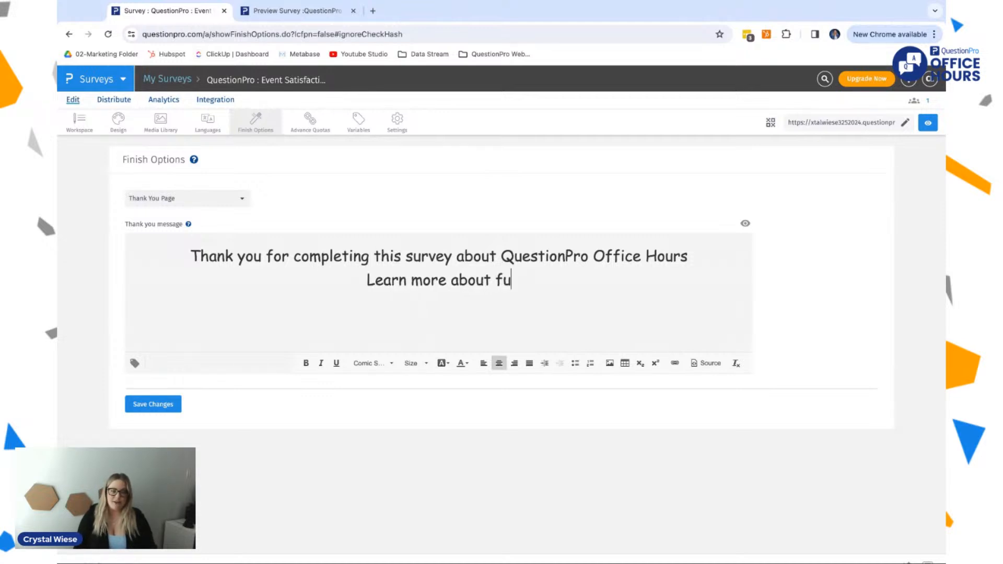
pyautogui.write('ture office hours here')
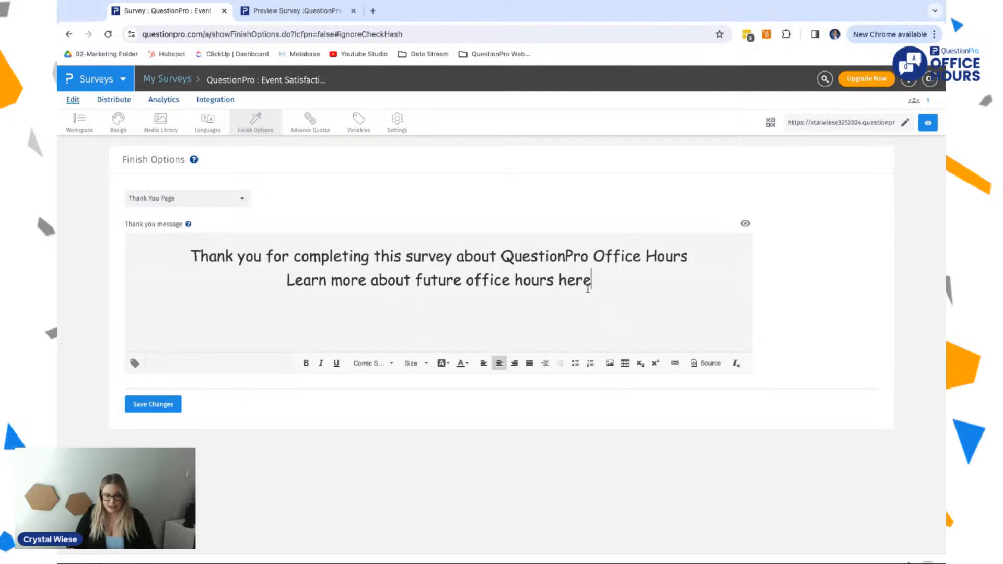
# Step: View the link settings for the words "hours here" in the second line and close them without adding a link
pyautogui.hotkey('ctrl', 'shift', 'Left')
pyautogui.hotkey('ctrl', 'shift', 'Left')
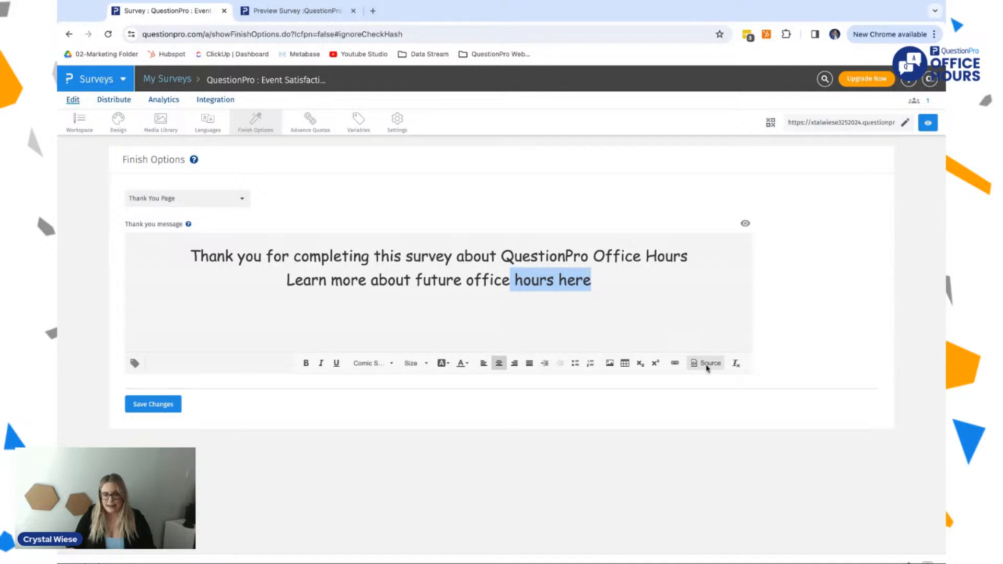
pyautogui.click(679, 362)
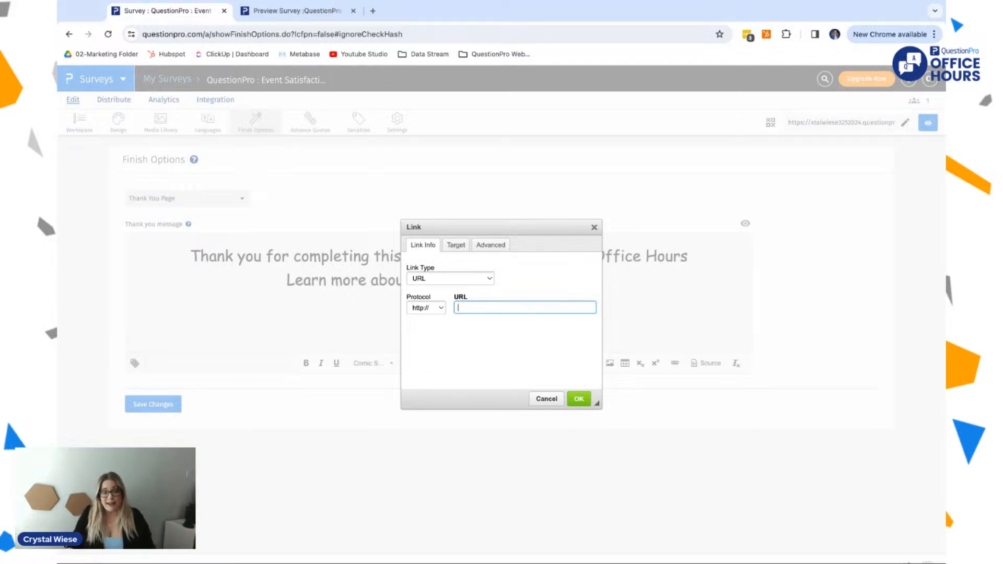
pyautogui.click(594, 226)
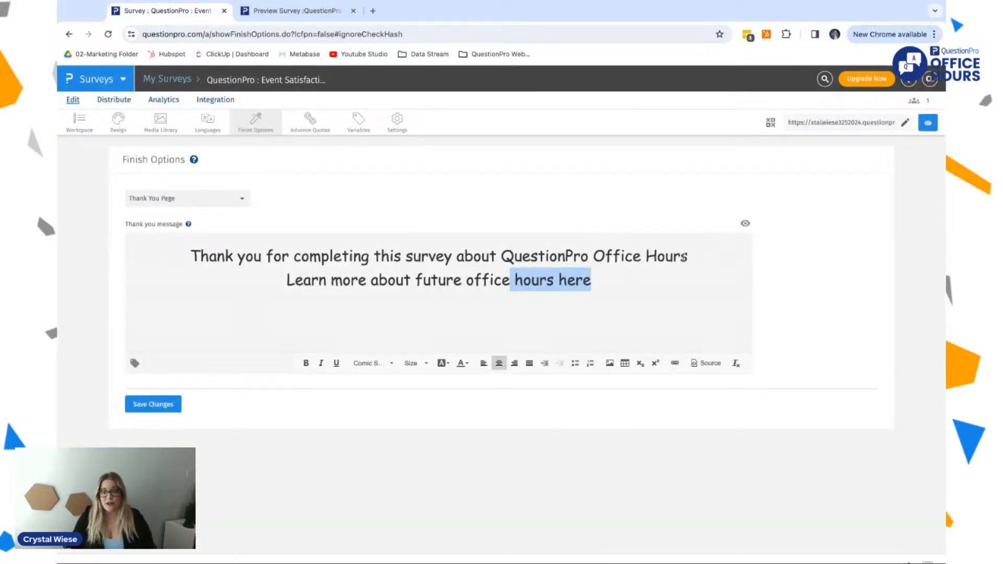
# Step: Extend the first sentence of the thank you message with ", your answers help ensure that future content is customized for you!"
pyautogui.click(686, 257)
pyautogui.write('. Y')
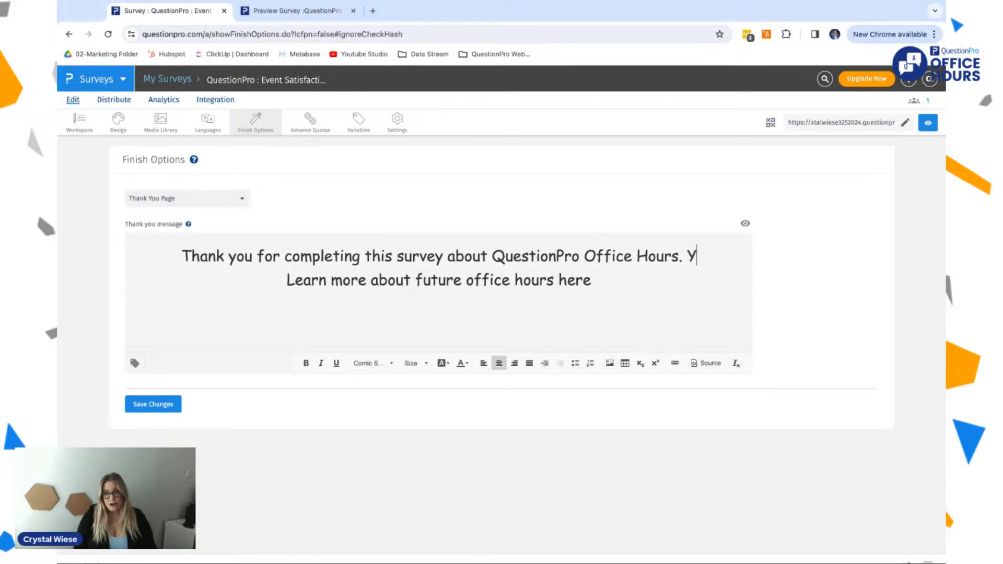
pyautogui.press('BackSpace')
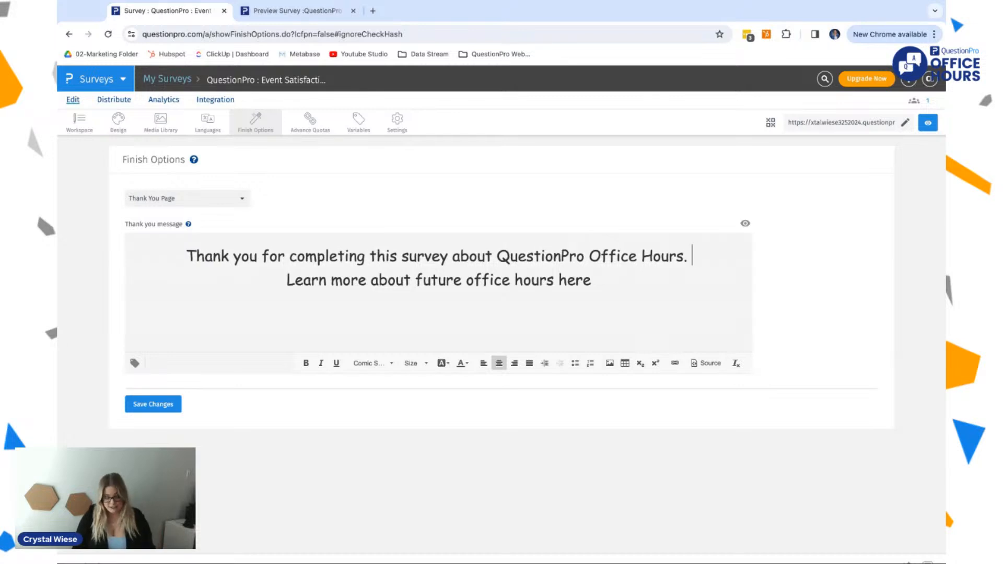
pyautogui.press('BackSpace')
pyautogui.press('BackSpace')
pyautogui.write(', yur')
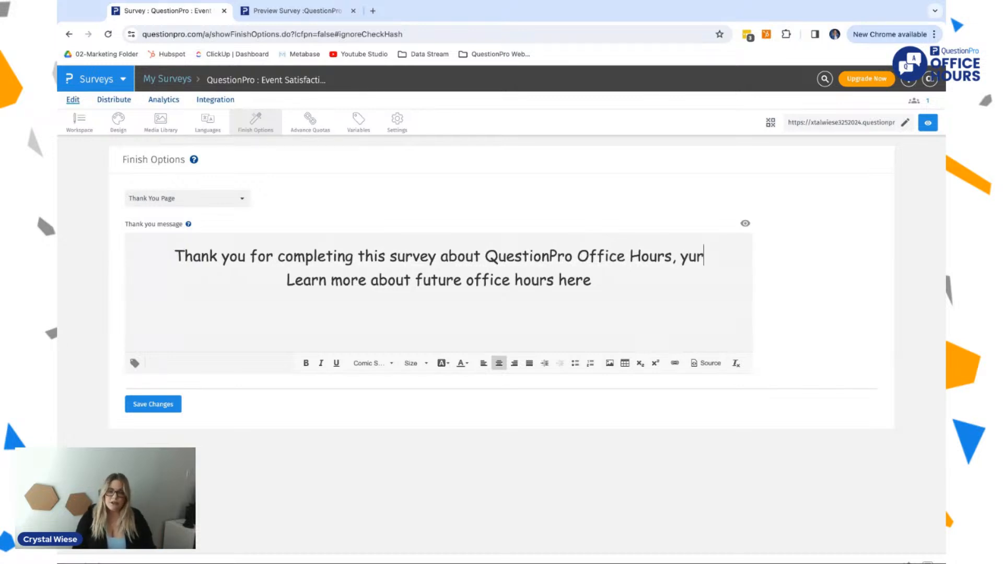
pyautogui.press('BackSpace')
pyautogui.write('our ans')
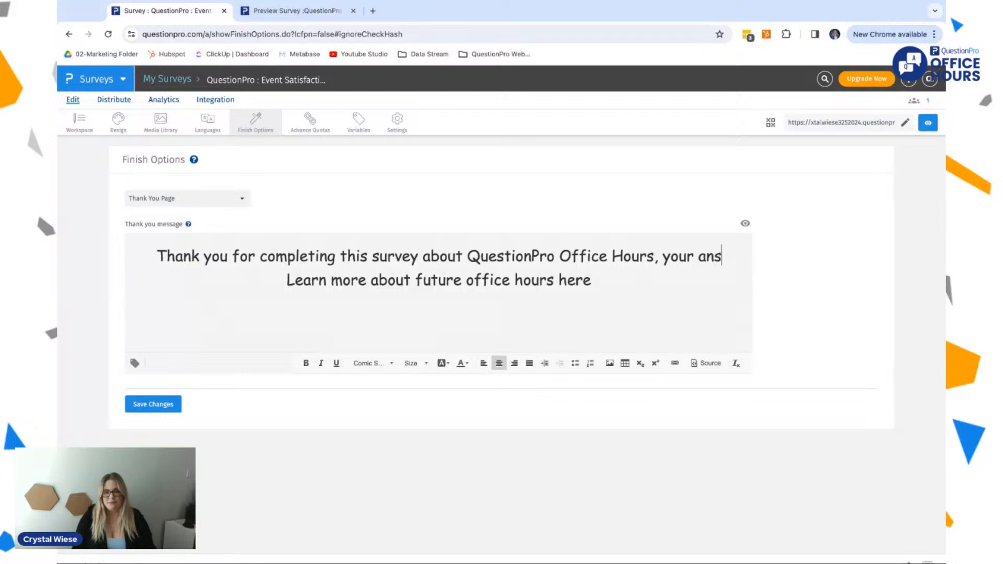
pyautogui.write('wers help u')
pyautogui.press('BackSpace')
pyautogui.write('ensure that ')
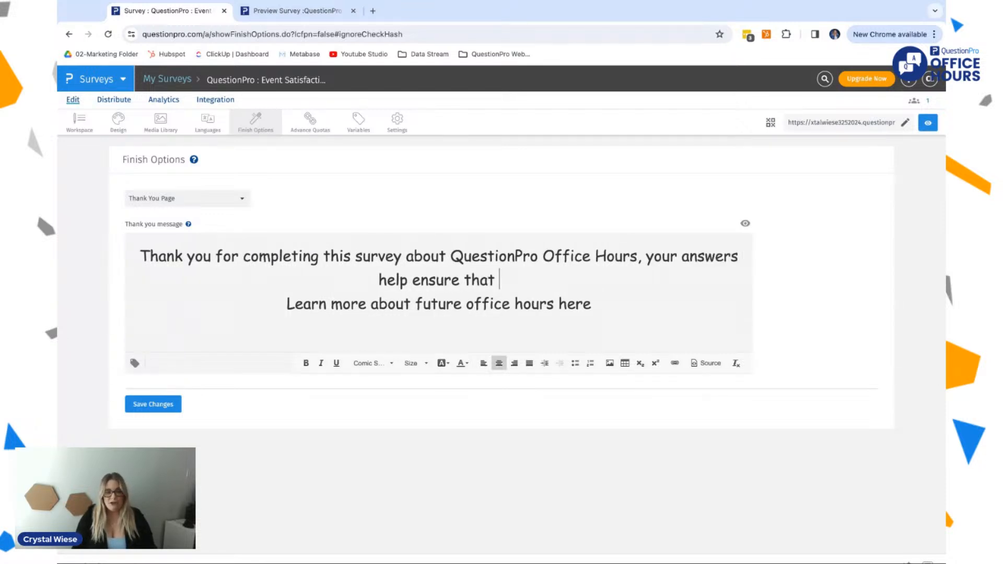
pyautogui.write('future conte')
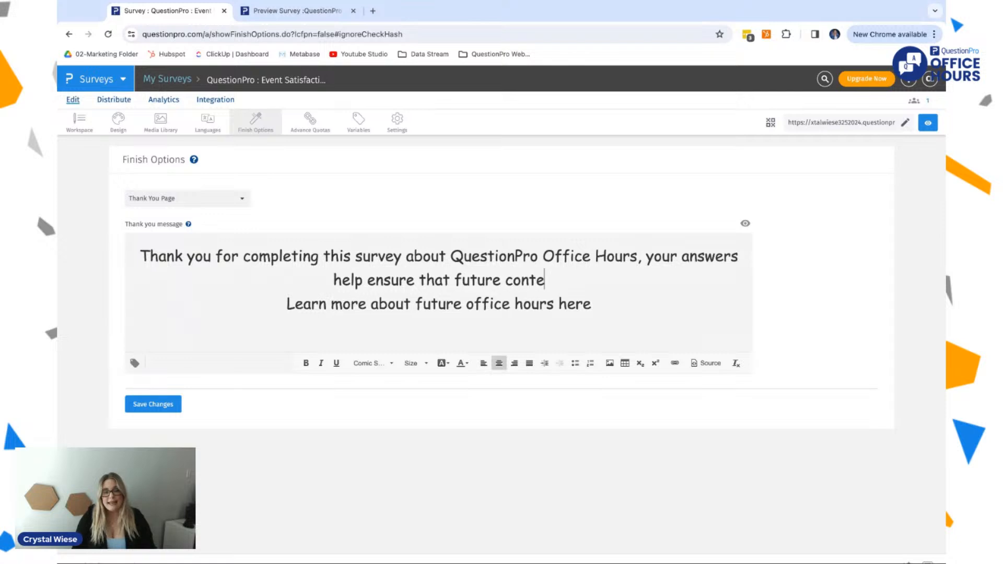
pyautogui.write('nt is custoemr')
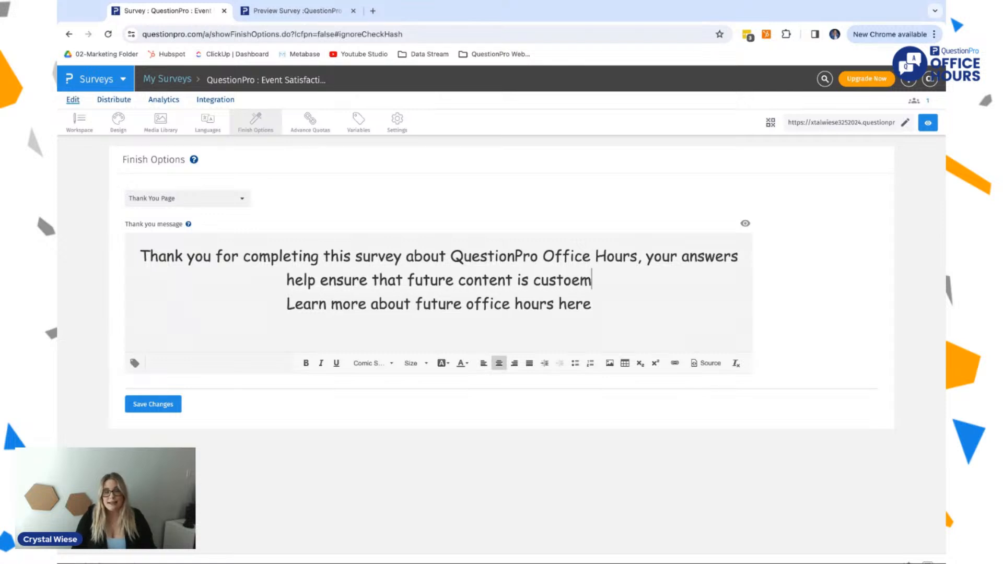
pyautogui.press('BackSpace')
pyautogui.press('BackSpace')
pyautogui.press('BackSpace')
pyautogui.write('mized fo')
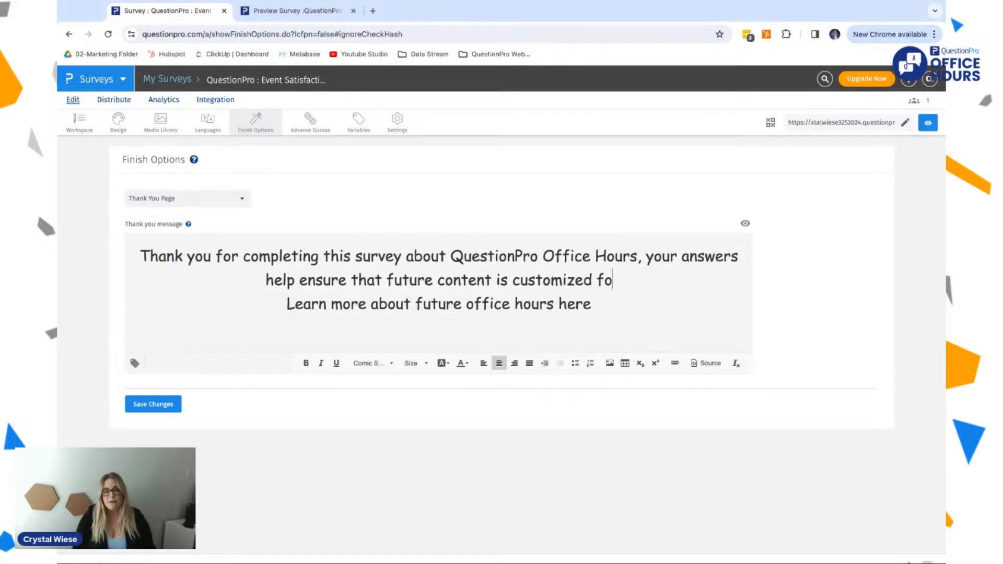
pyautogui.write('r you!')
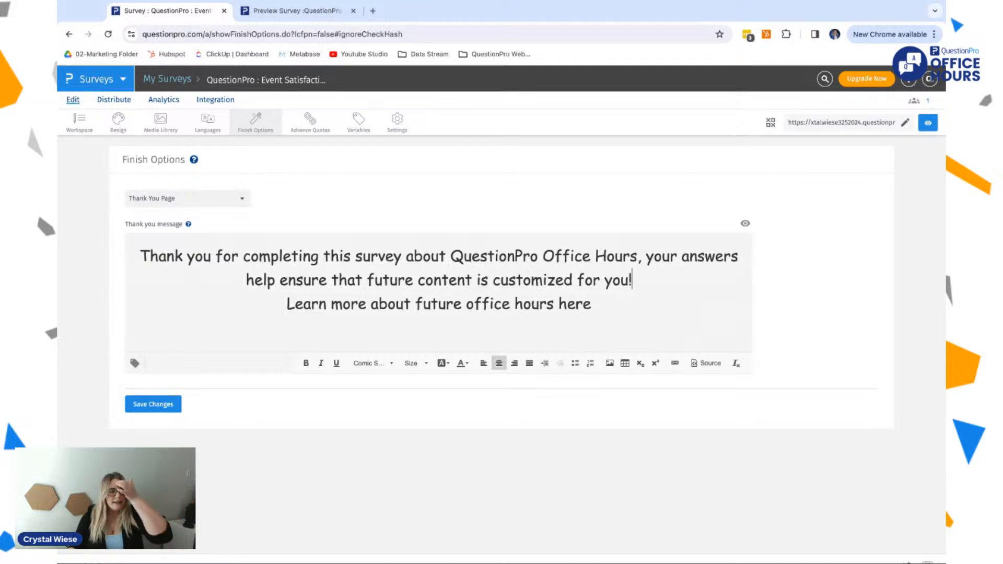
# Step: Save the thank you page changes, open the survey preview and return to the finish options
pyautogui.click(153, 404)
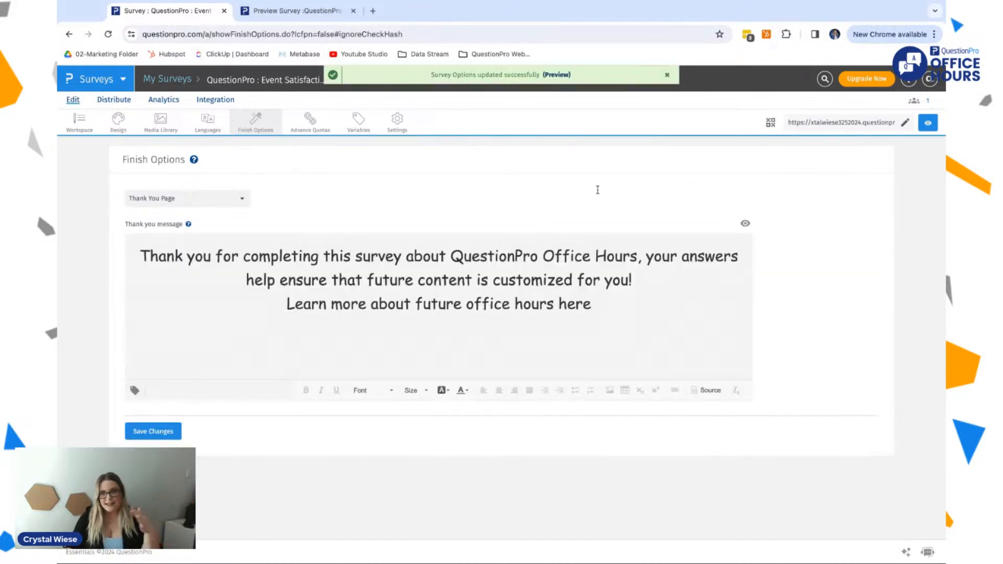
pyautogui.click(560, 76)
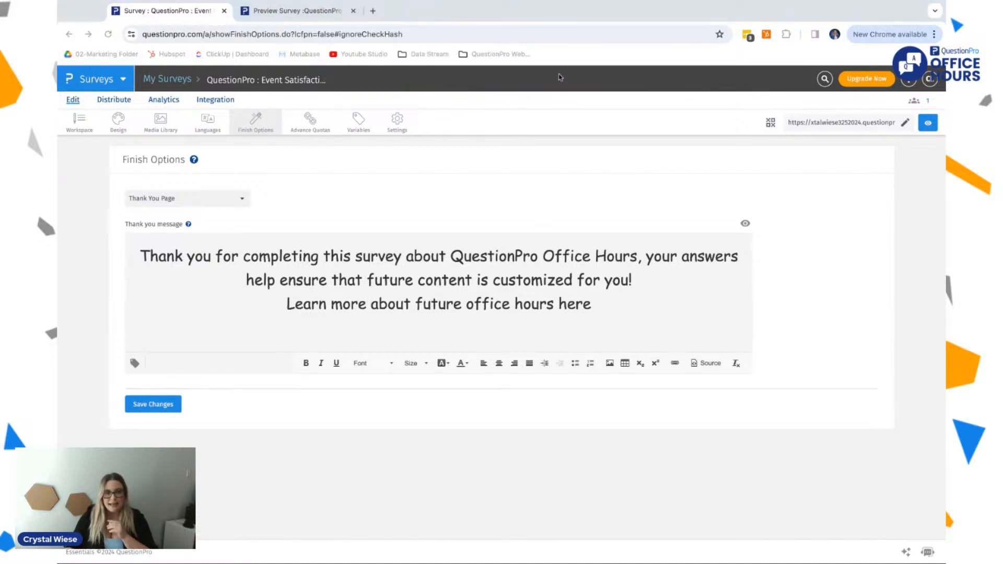
pyautogui.click(497, 83)
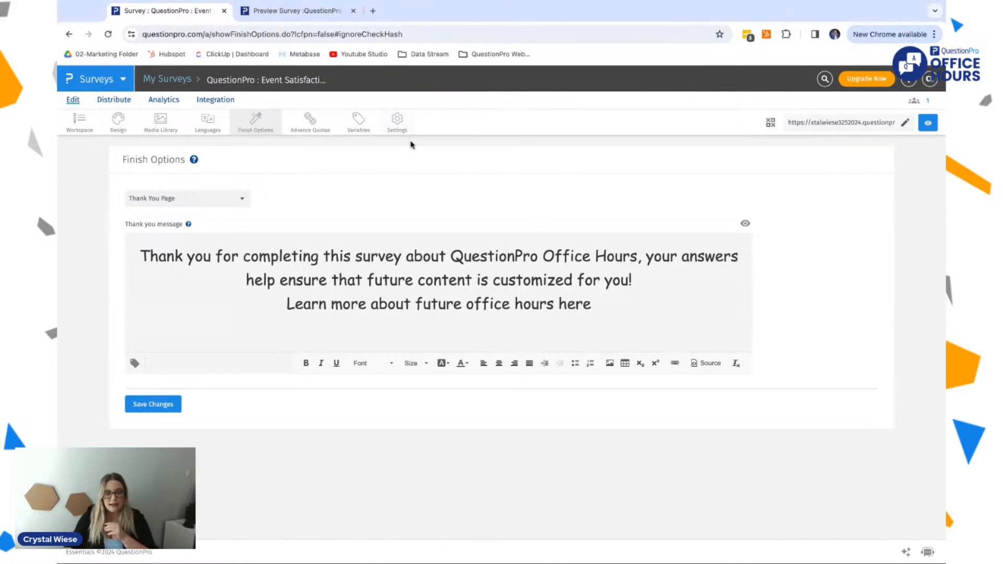
# Step: Save the thank you message again, open a new survey preview and switch back to the survey editor
pyautogui.click(153, 403)
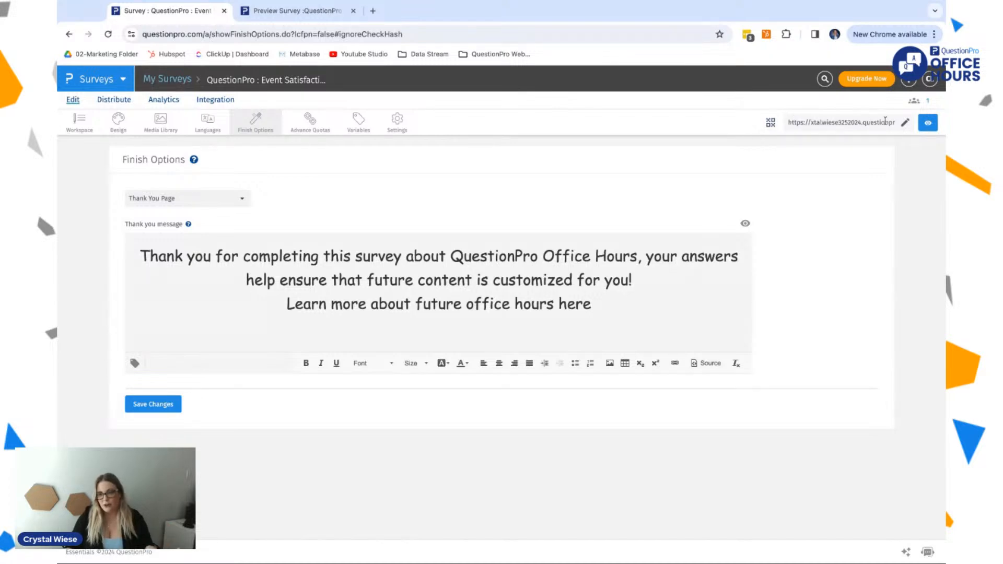
pyautogui.click(927, 123)
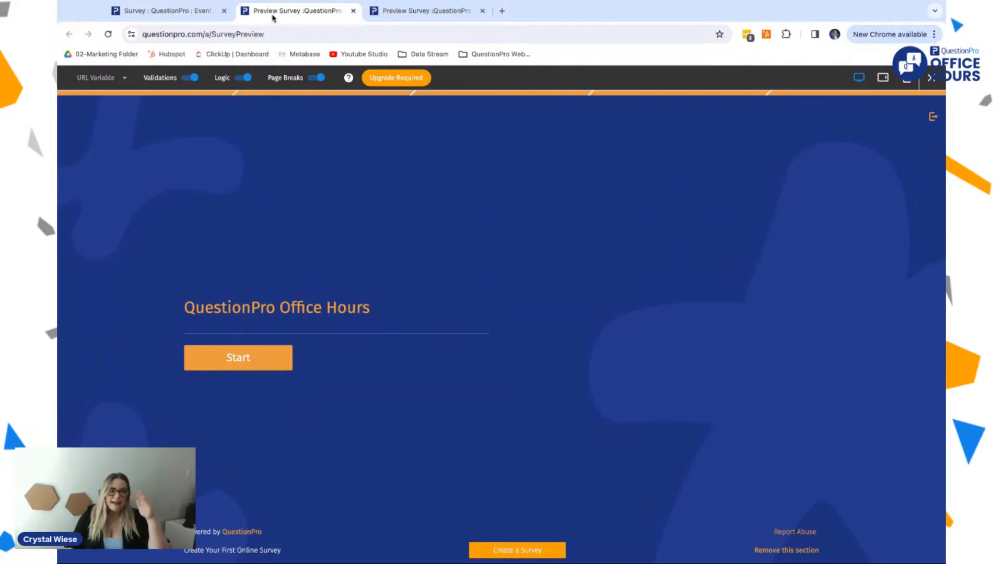
pyautogui.click(197, 8)
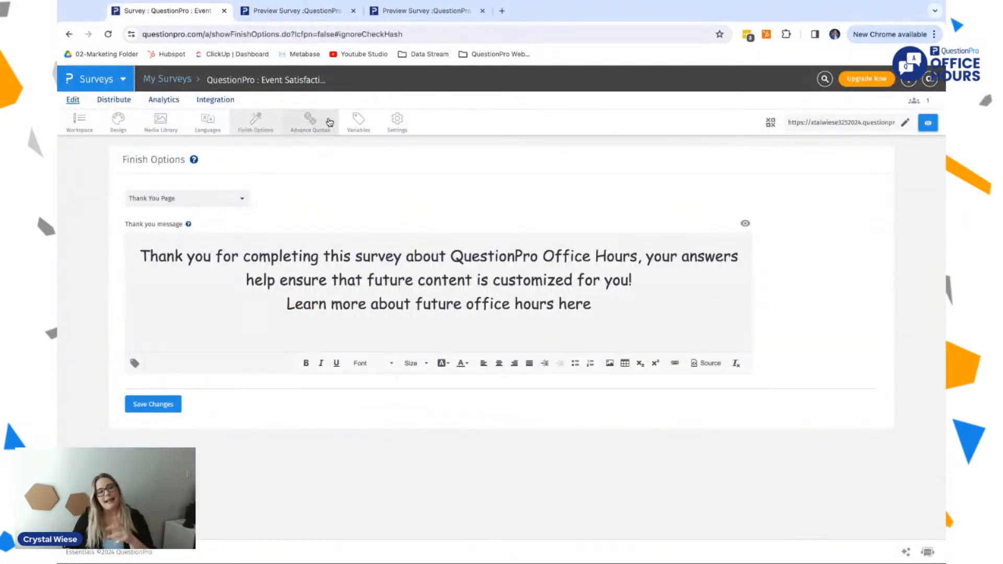
# Step: Set Multiple Responding in the survey settings to only allow the survey to be taken once, and review its message for repeat respondents
pyautogui.click(397, 123)
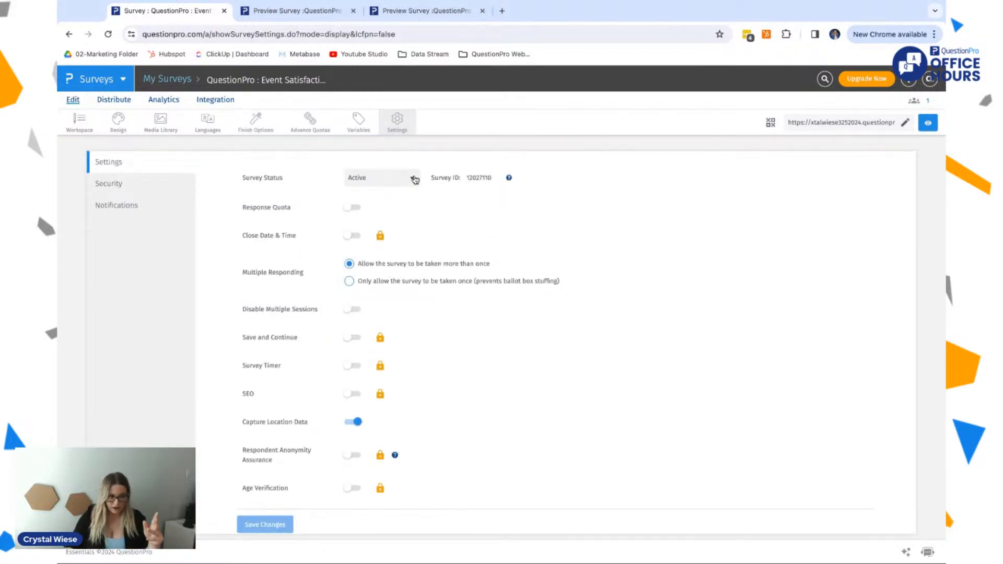
pyautogui.scroll(-1, 410, 218)
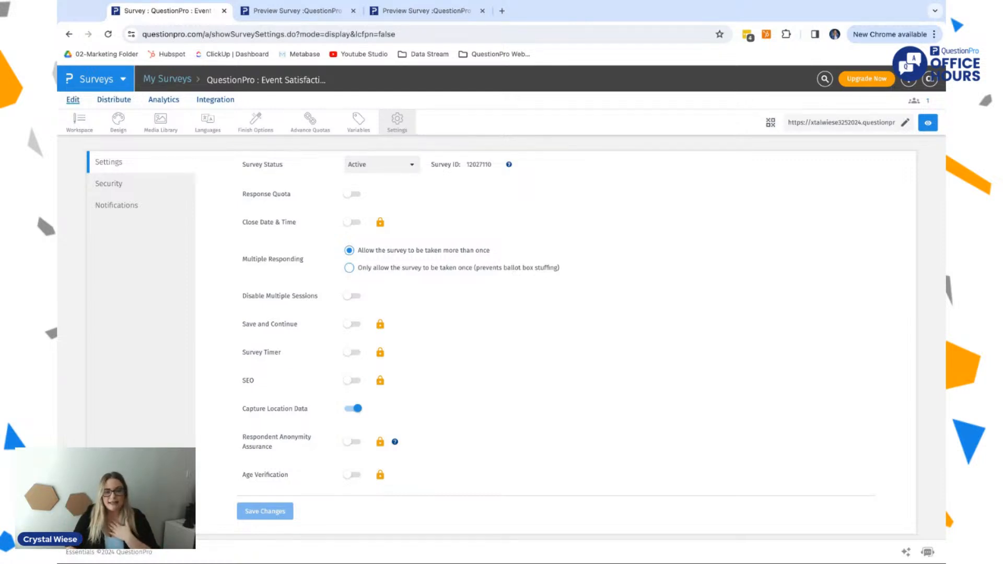
pyautogui.click(350, 268)
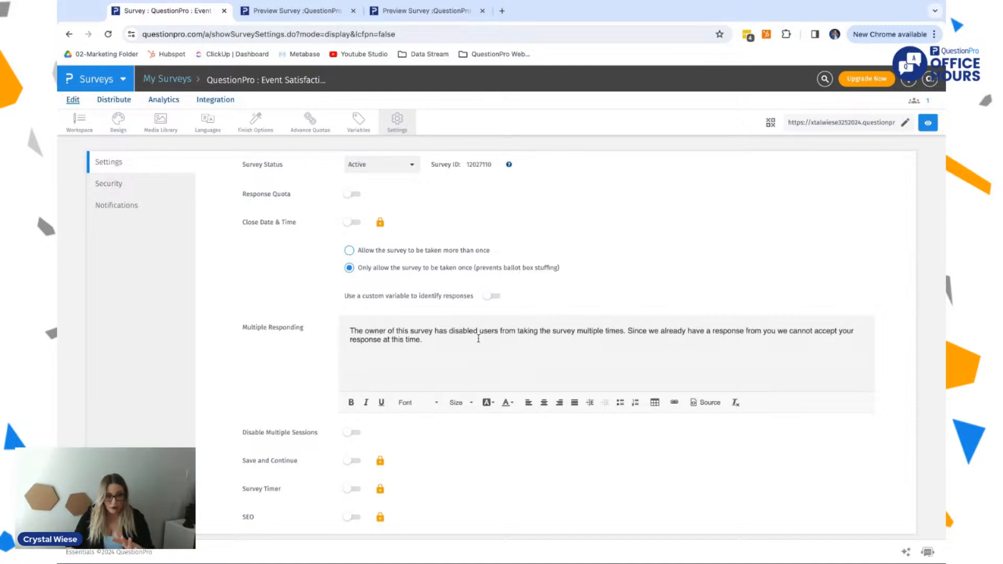
pyautogui.scroll(-1, 478, 339)
pyautogui.tripleClick(504, 279)
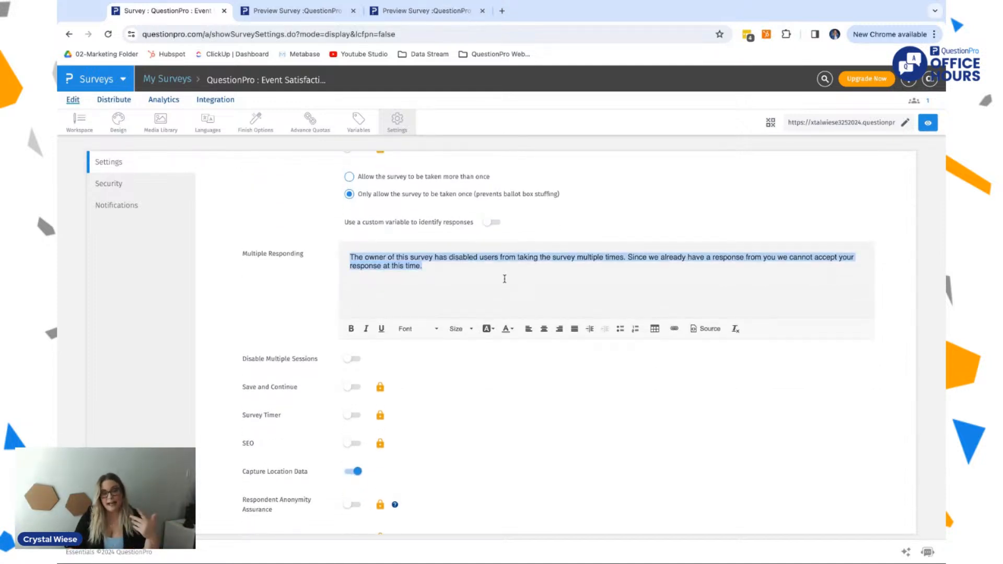
pyautogui.click(363, 256)
pyautogui.scroll(-1, 363, 255)
pyautogui.scroll(2, 363, 254)
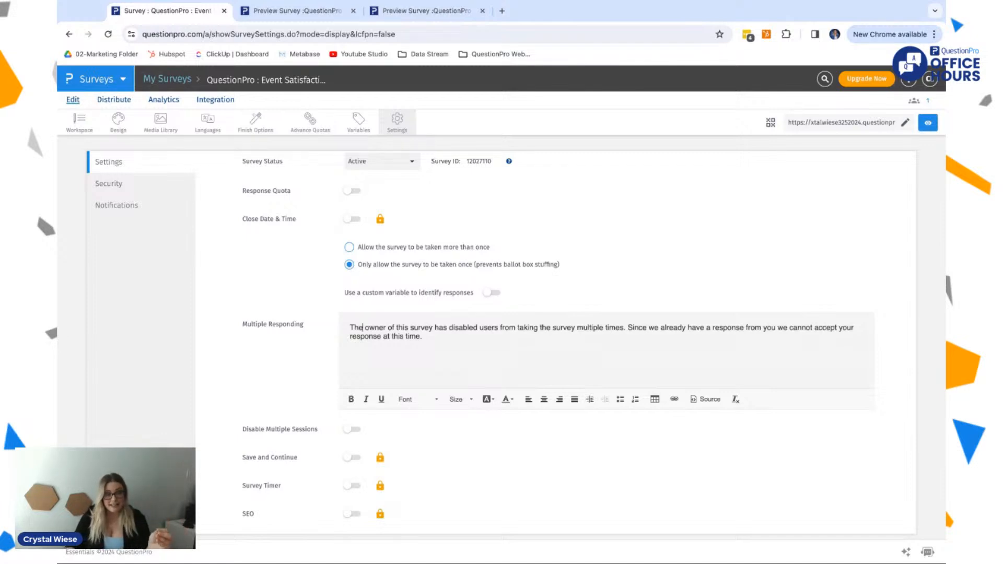
# Step: Try using a custom variable to identify responses, view the available variables and turn the option off again
pyautogui.click(492, 293)
pyautogui.click(539, 294)
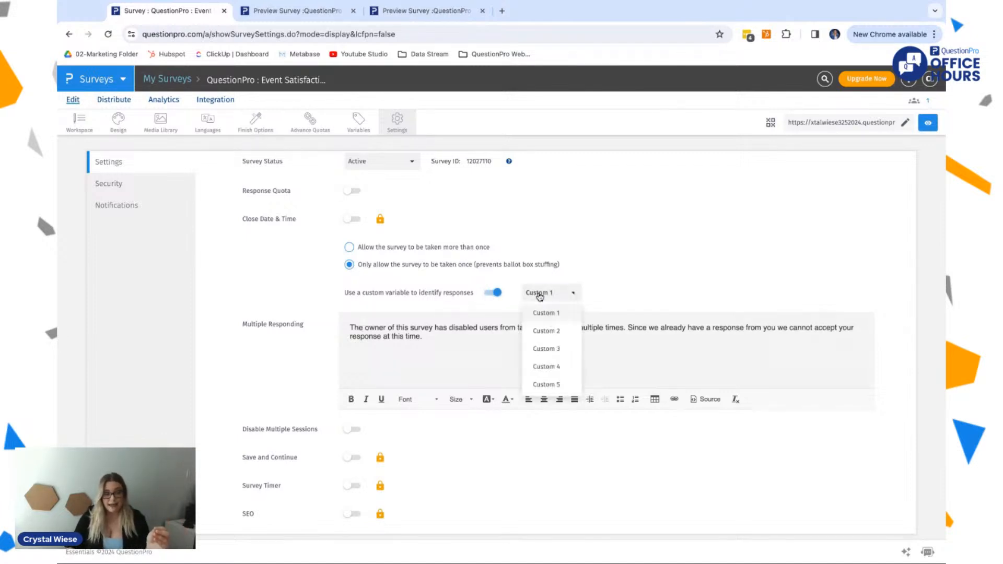
pyautogui.click(538, 293)
pyautogui.click(493, 293)
# Step: Review the remaining survey settings below the Multiple Responding message and save the changes
pyautogui.scroll(-3, 504, 296)
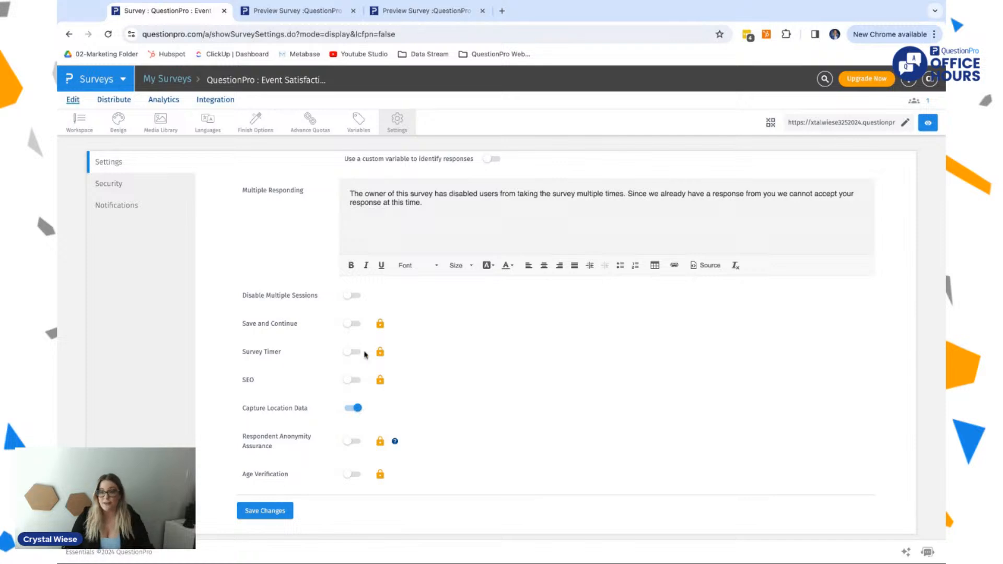
pyautogui.moveTo(378, 355)
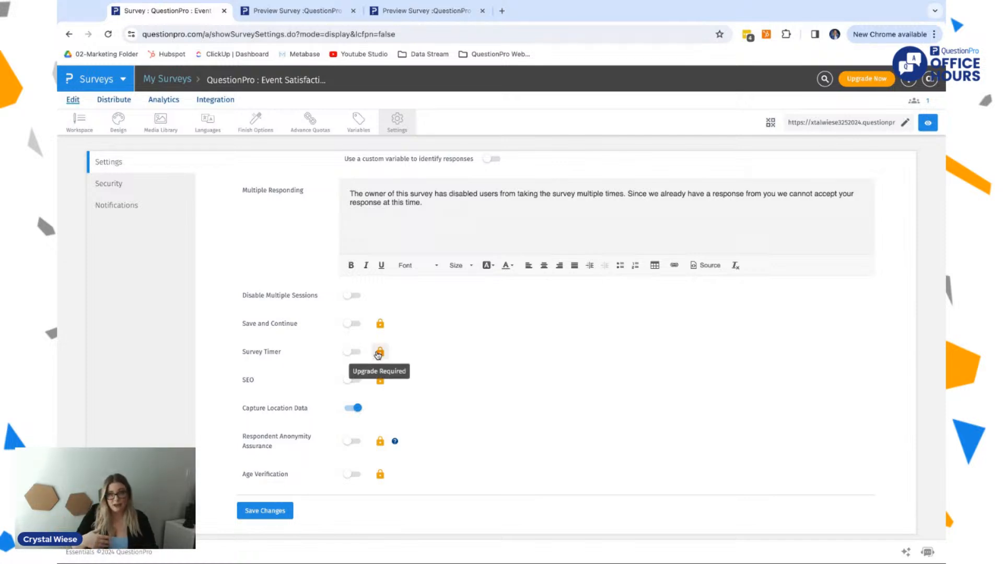
pyautogui.scroll(-1, 419, 402)
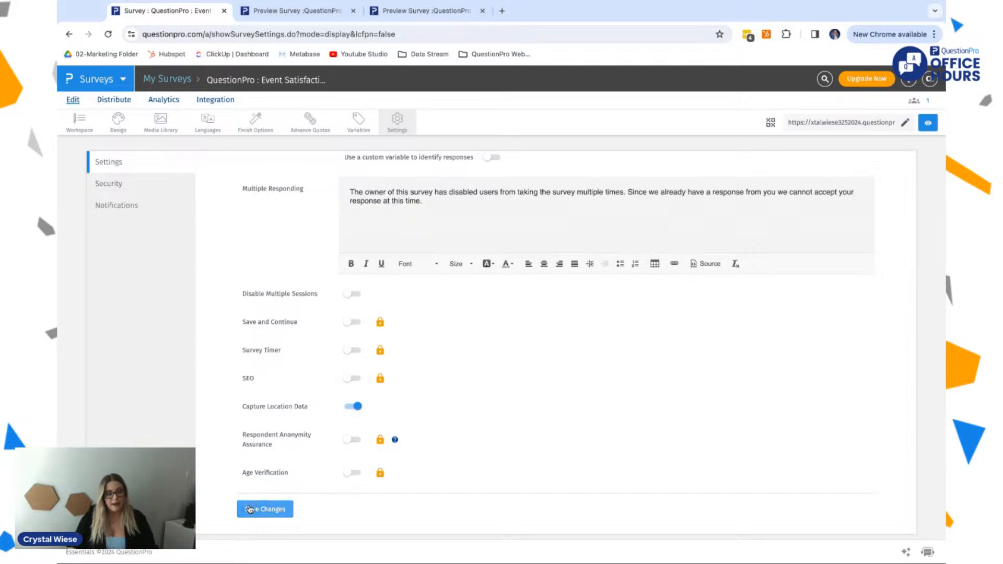
pyautogui.click(261, 514)
# Step: View the survey authentication options, switch on the Thank You Email notification and dismiss the phone verification dialog
pyautogui.scroll(3, 261, 514)
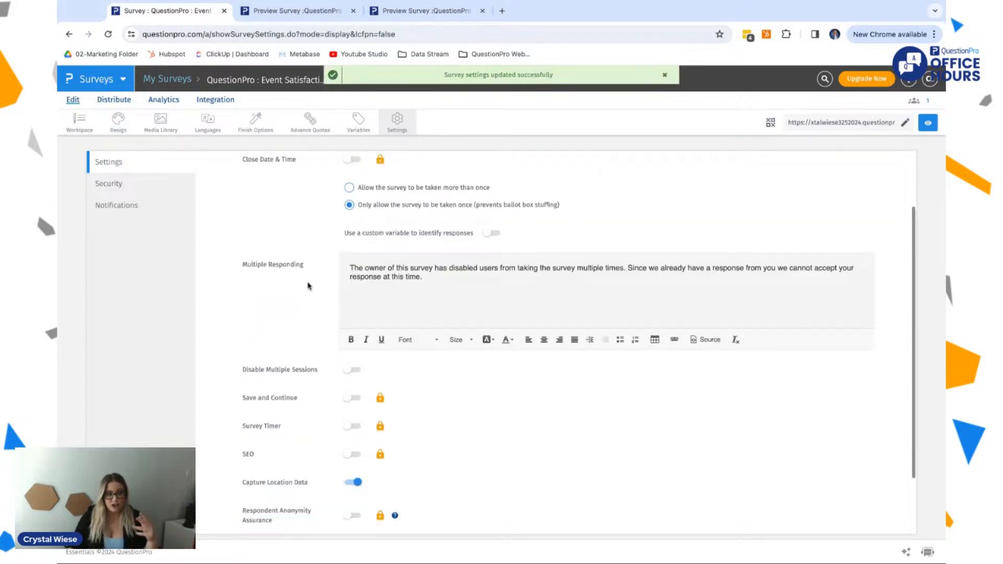
pyautogui.click(132, 189)
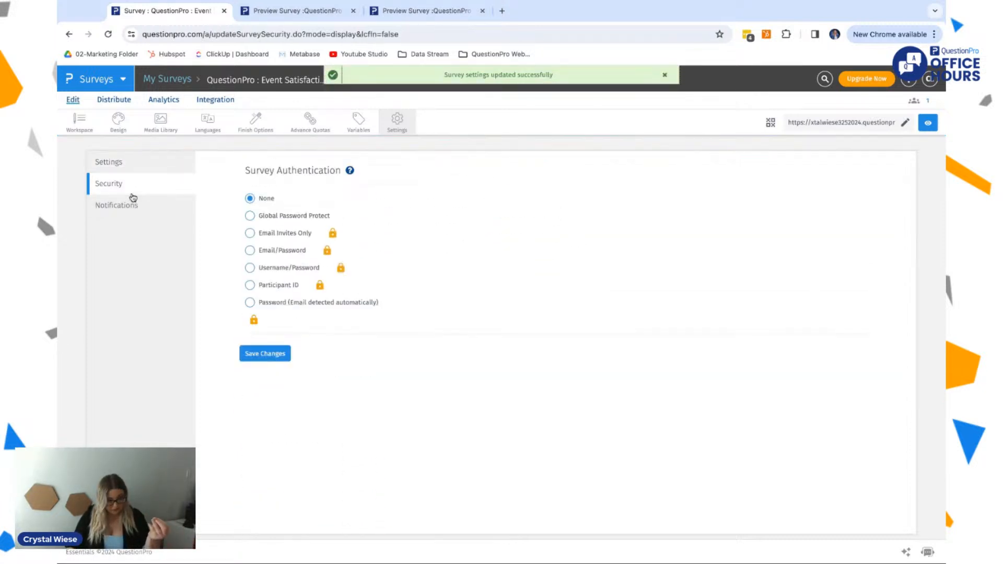
pyautogui.click(133, 209)
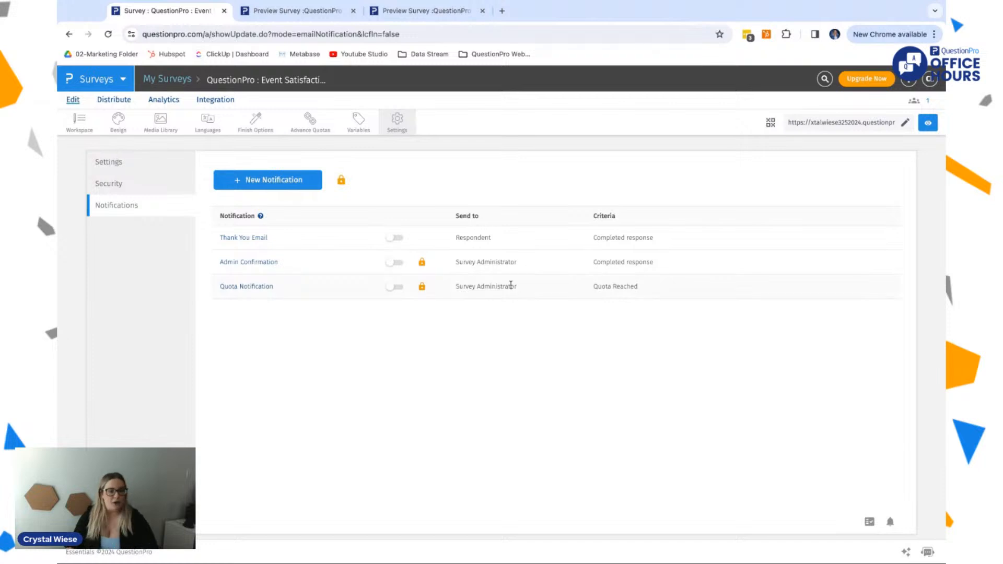
pyautogui.click(393, 240)
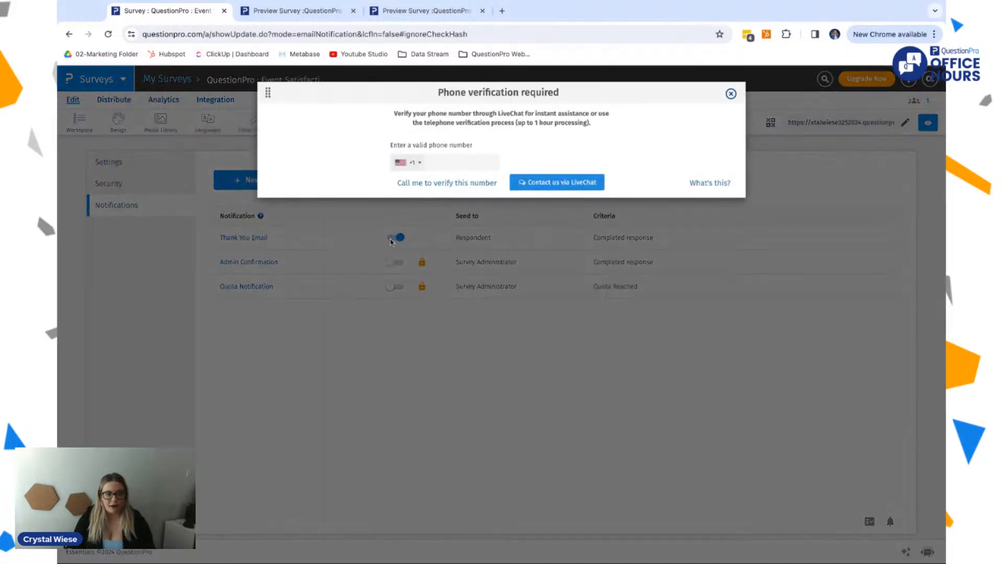
pyautogui.click(731, 94)
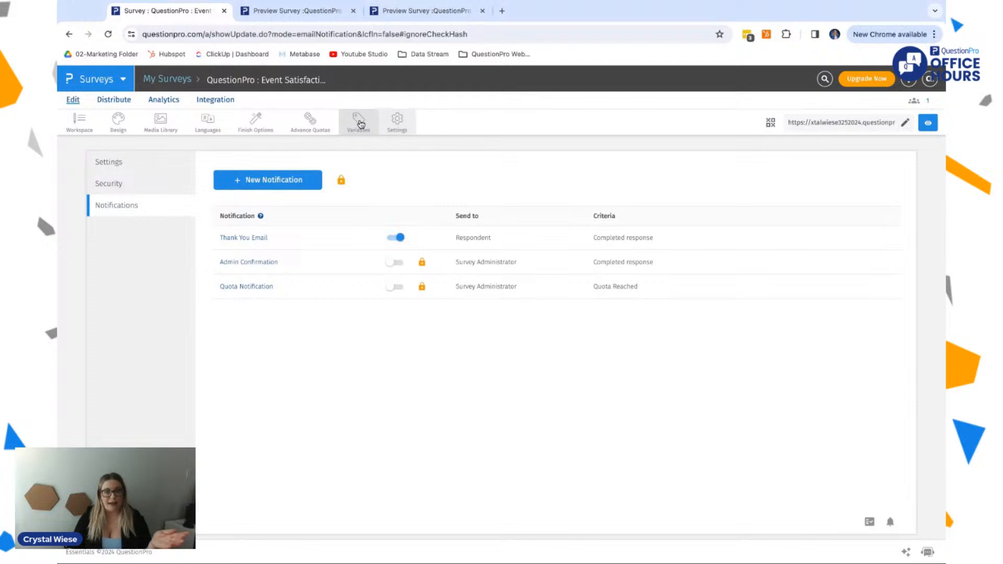
# Step: Change the survey's default language to Spanish (Spain)
pyautogui.click(108, 166)
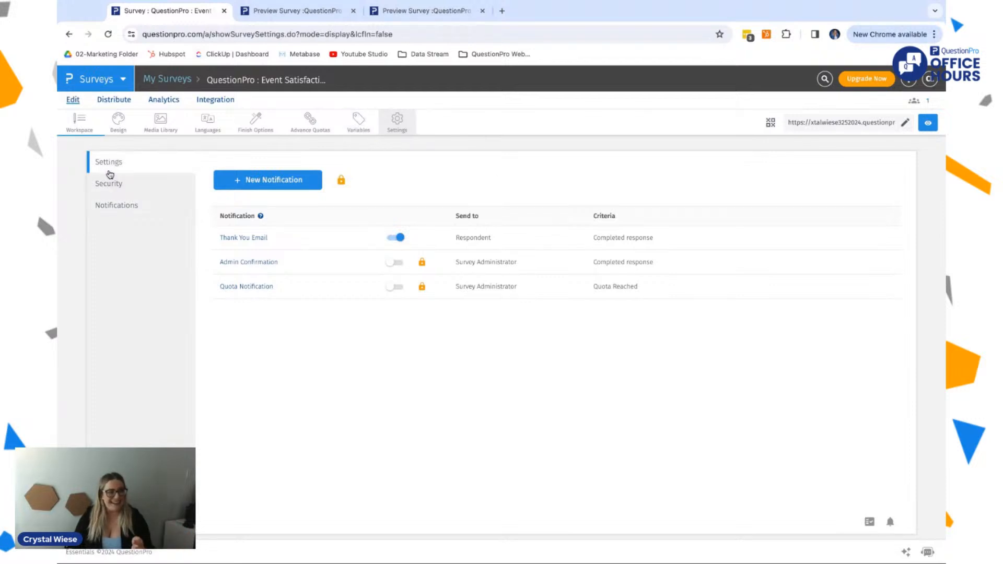
pyautogui.click(208, 129)
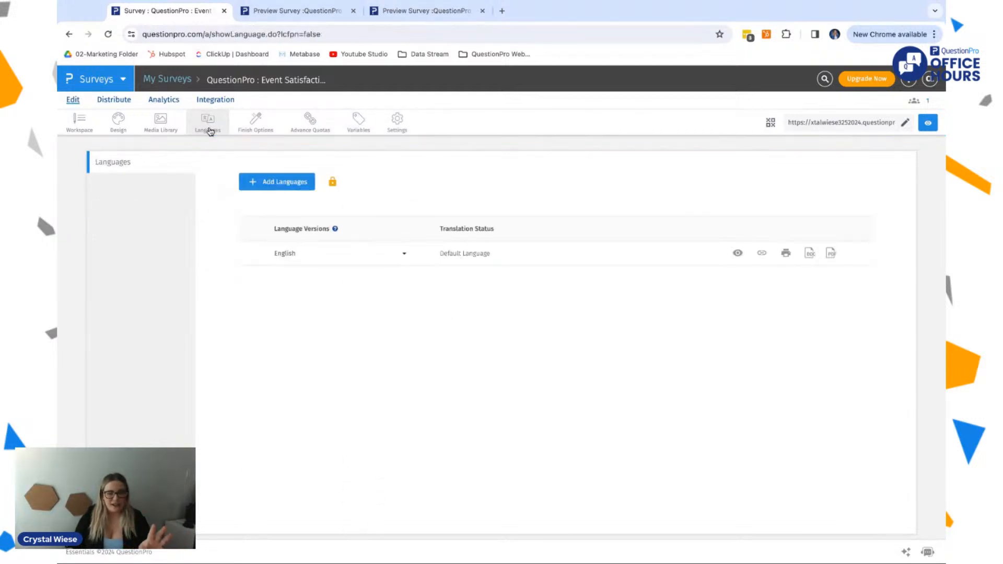
pyautogui.click(315, 255)
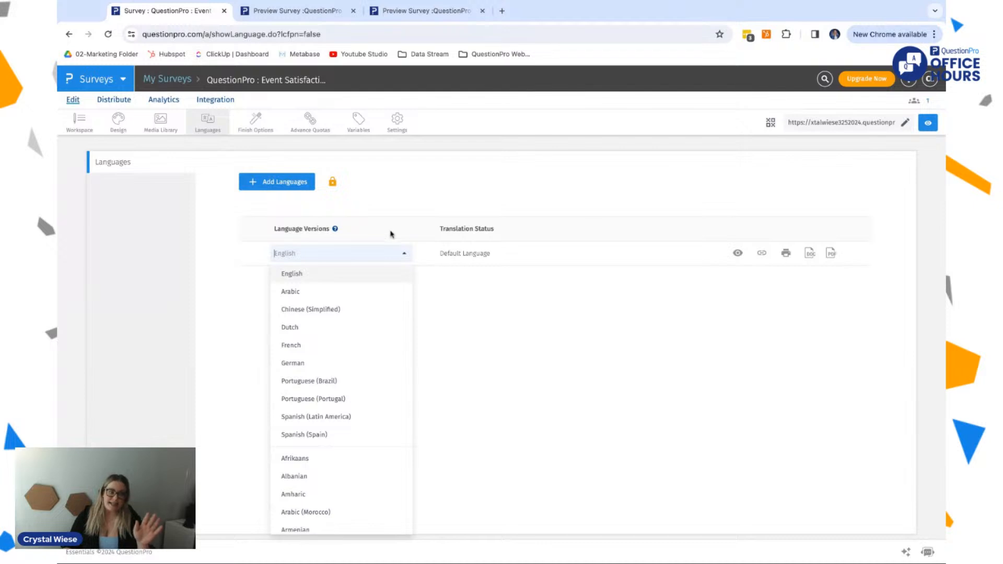
pyautogui.scroll(-2, 318, 397)
pyautogui.click(340, 334)
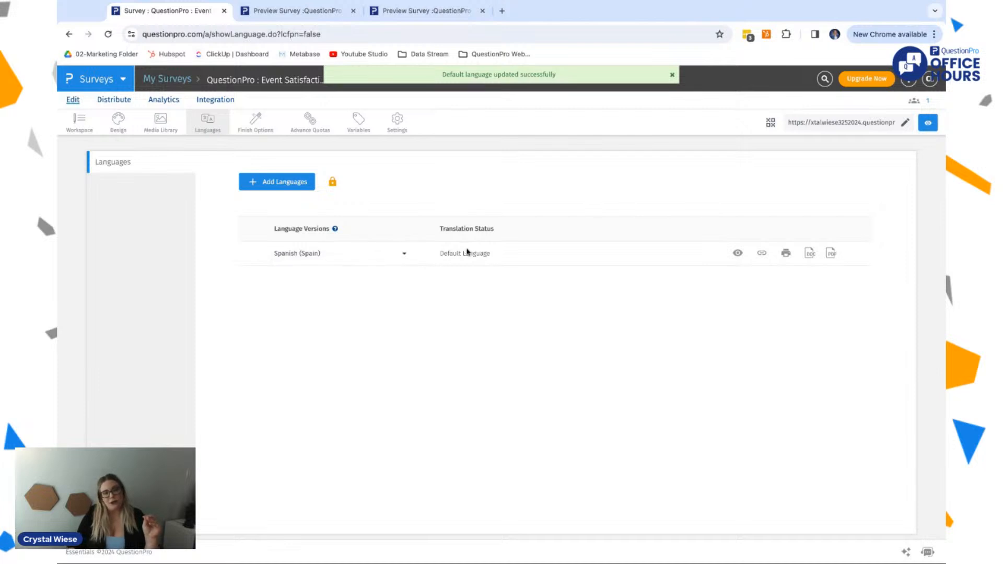
# Step: Browse the available languages and set the survey's default language back to English
pyautogui.click(401, 253)
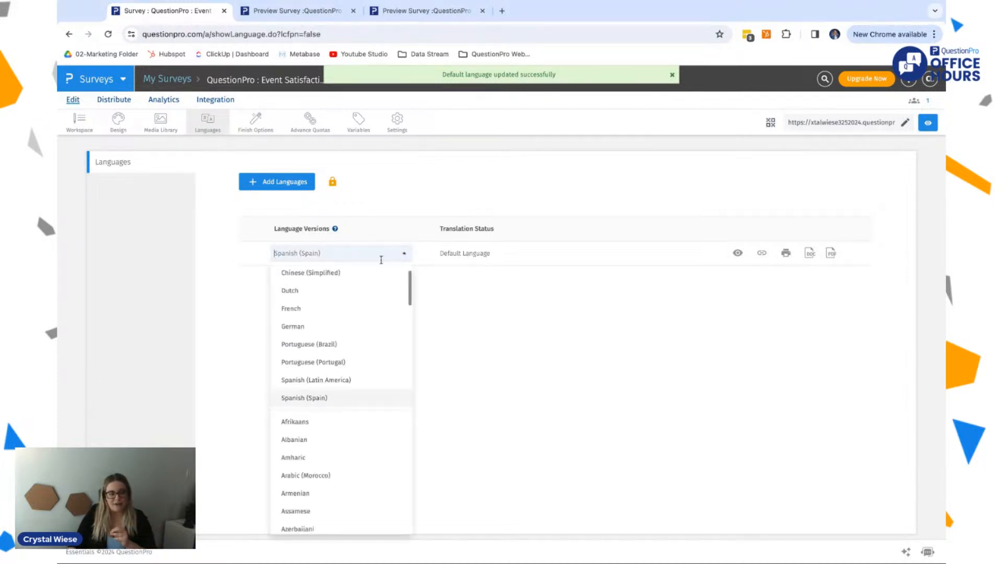
pyautogui.scroll(1, 348, 327)
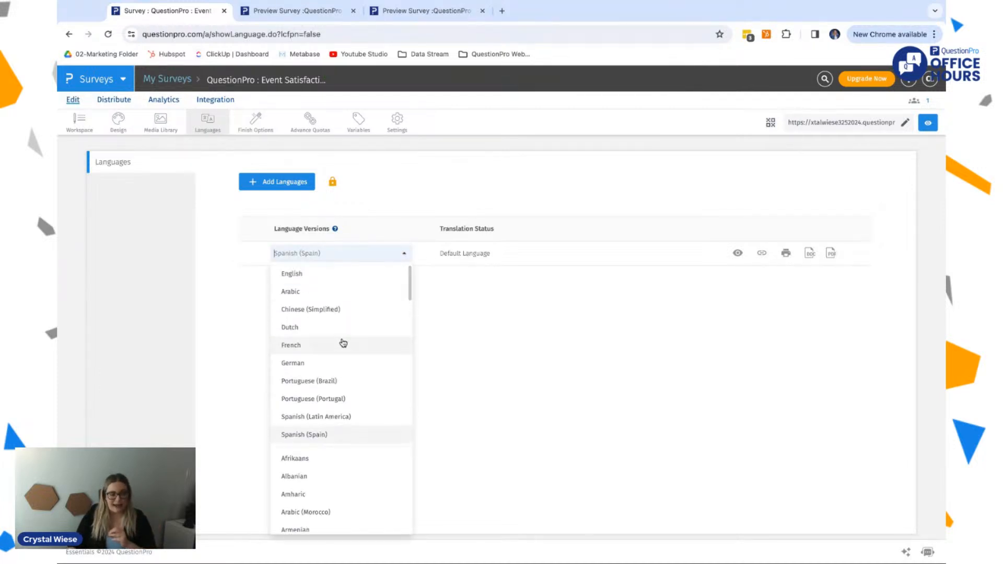
pyautogui.scroll(-10, 344, 343)
pyautogui.scroll(-15, 343, 342)
pyautogui.scroll(15, 342, 343)
pyautogui.scroll(5, 327, 313)
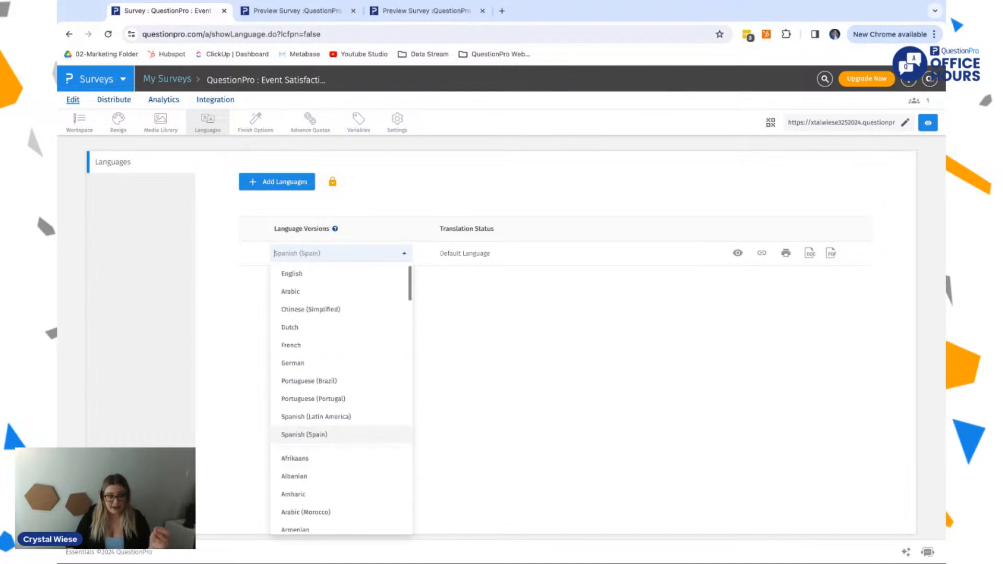
pyautogui.click(324, 277)
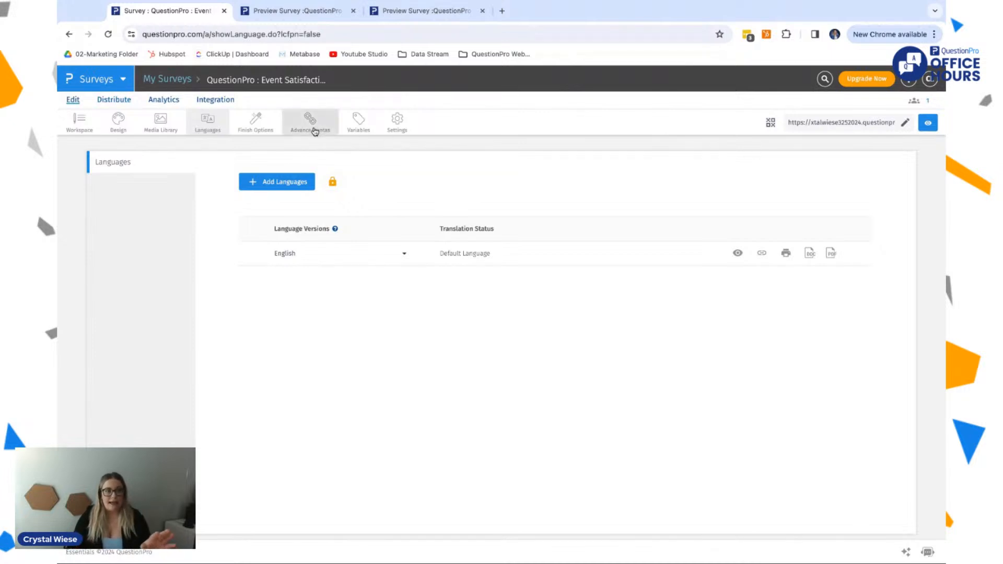
# Step: Return to the survey questions, view the bulk edit list of answer options for "How did you learn of our event?" and close it without changes
pyautogui.click(82, 131)
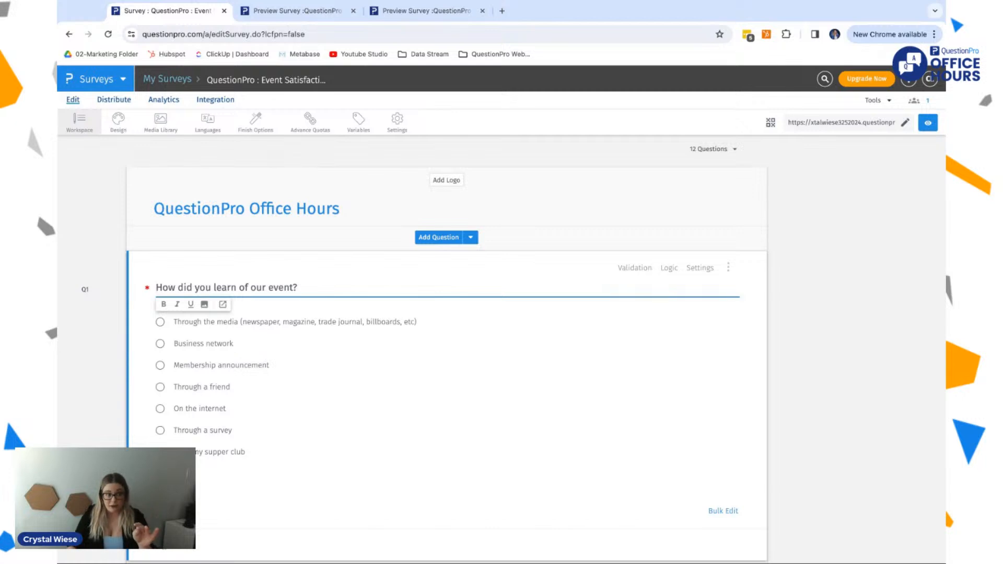
pyautogui.scroll(-1, 396, 417)
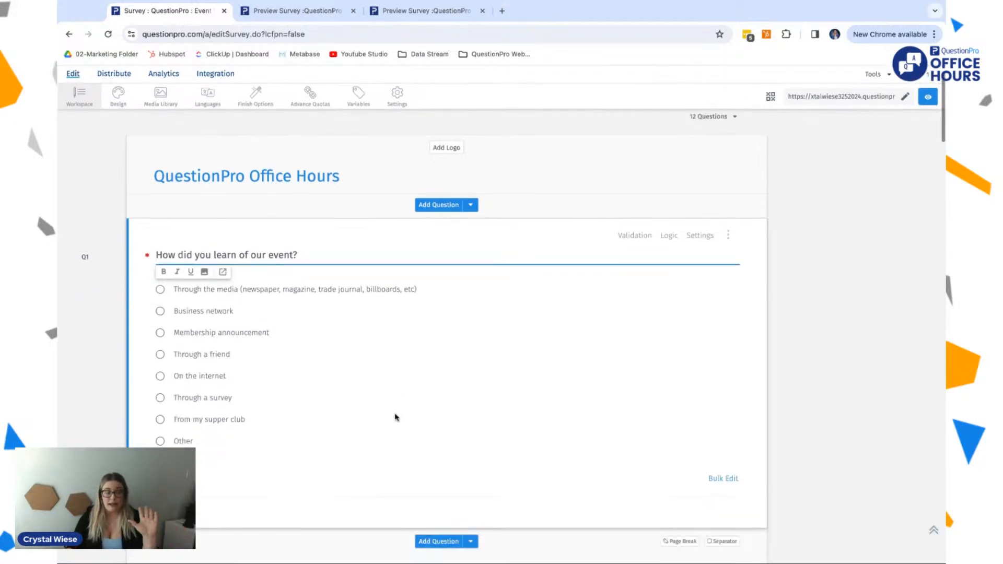
pyautogui.scroll(-2, 396, 417)
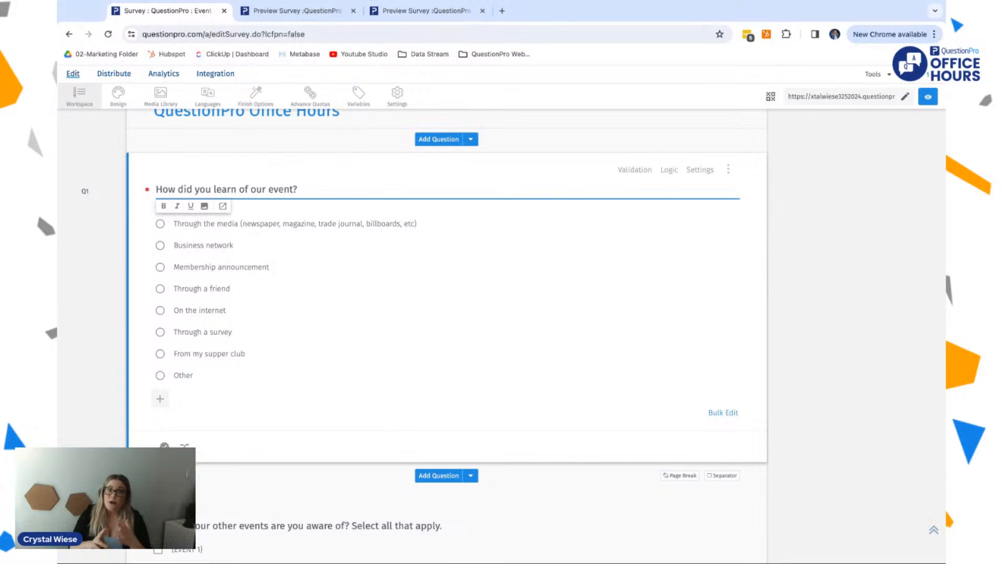
pyautogui.click(722, 416)
pyautogui.keyDown('shift'); pyautogui.click(355, 197); pyautogui.keyUp('shift')
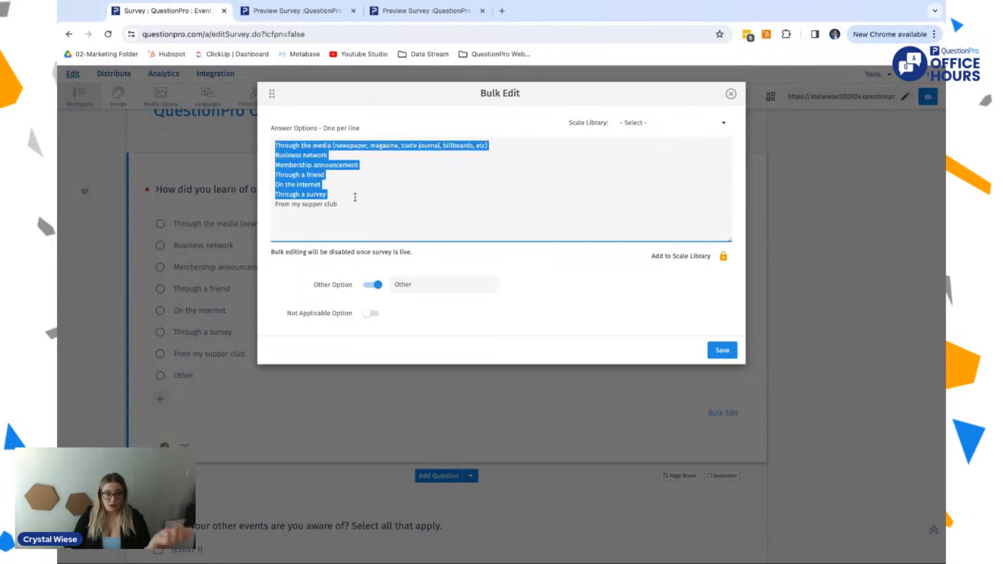
pyautogui.click(336, 198)
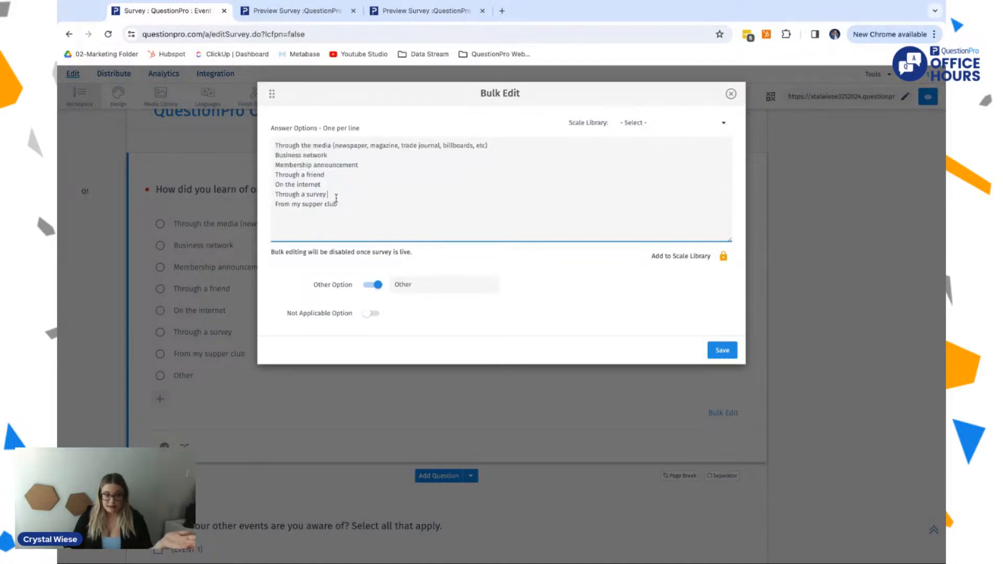
pyautogui.moveTo(344, 206); pyautogui.dragTo(283, 146)
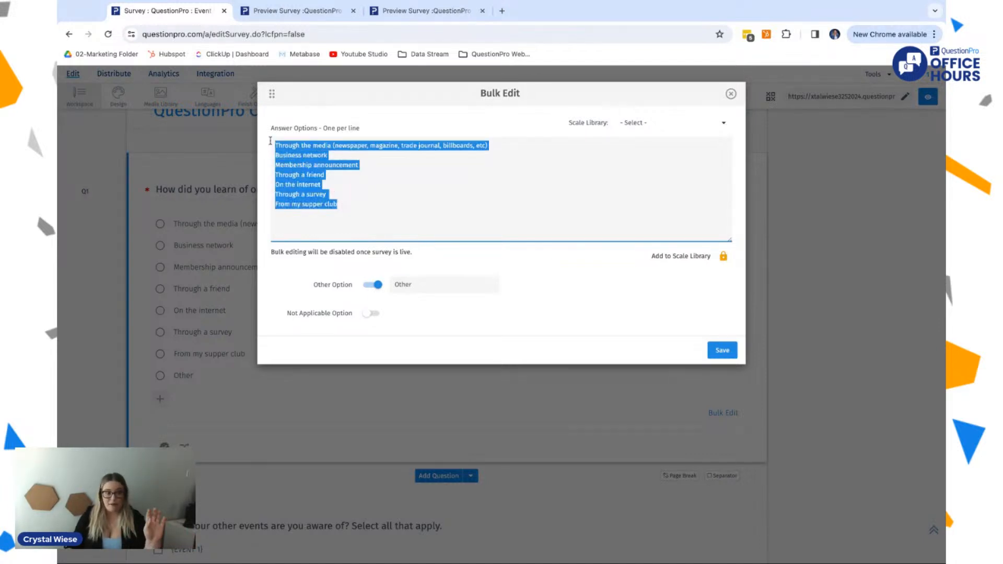
pyautogui.click(731, 93)
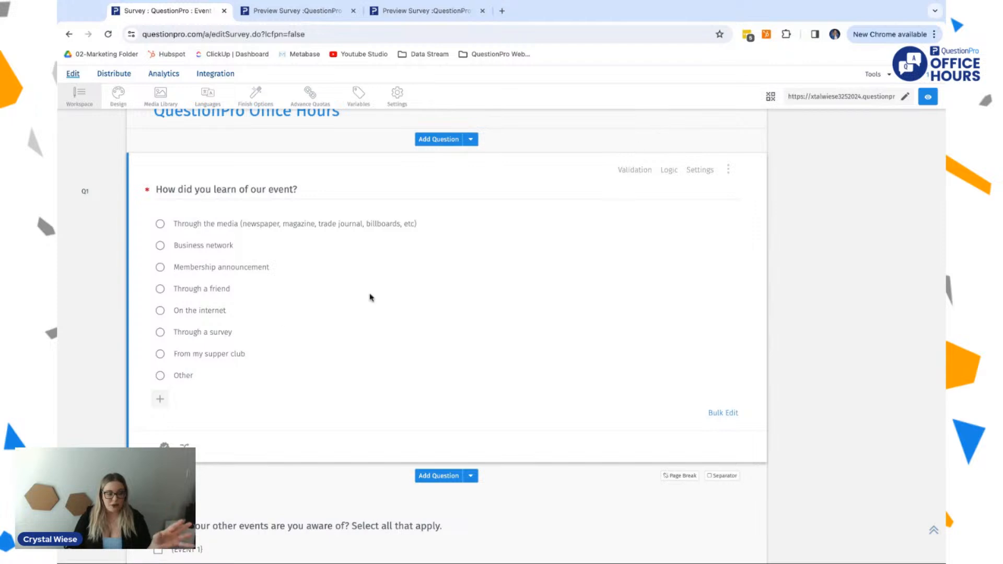
# Step: Add a new answer option to "How did you learn of our event?" and delete it again
pyautogui.click(157, 401)
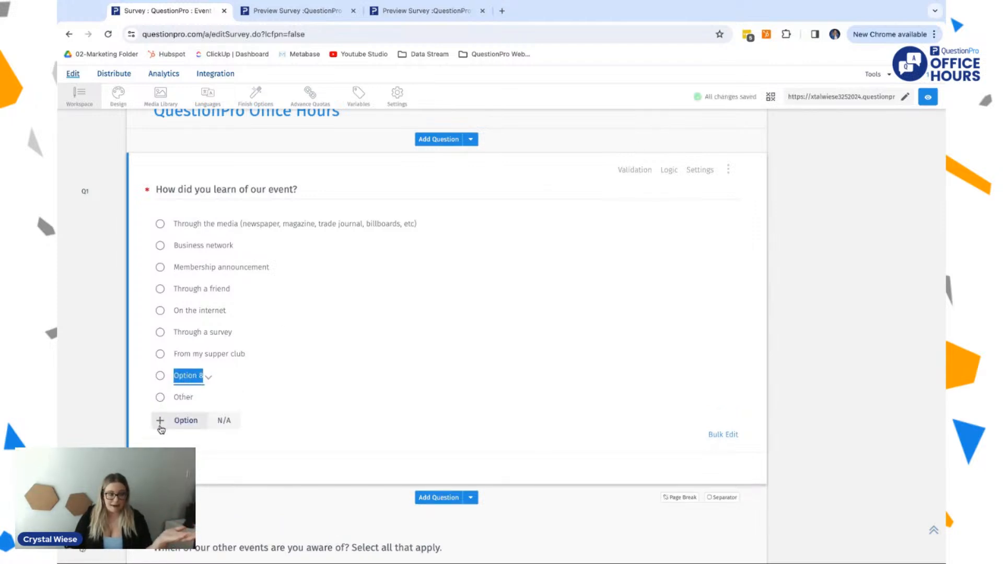
pyautogui.click(210, 377)
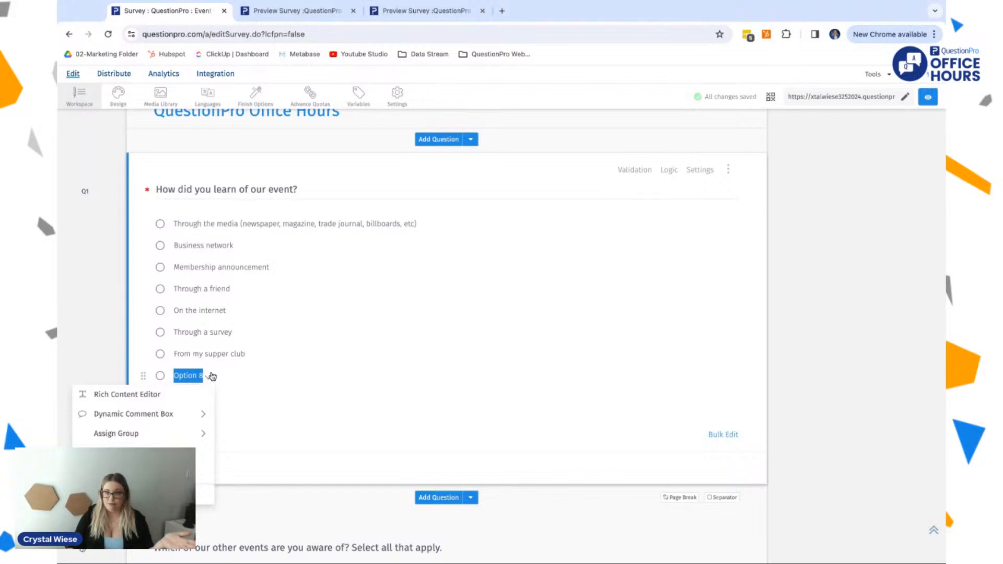
pyautogui.click(125, 494)
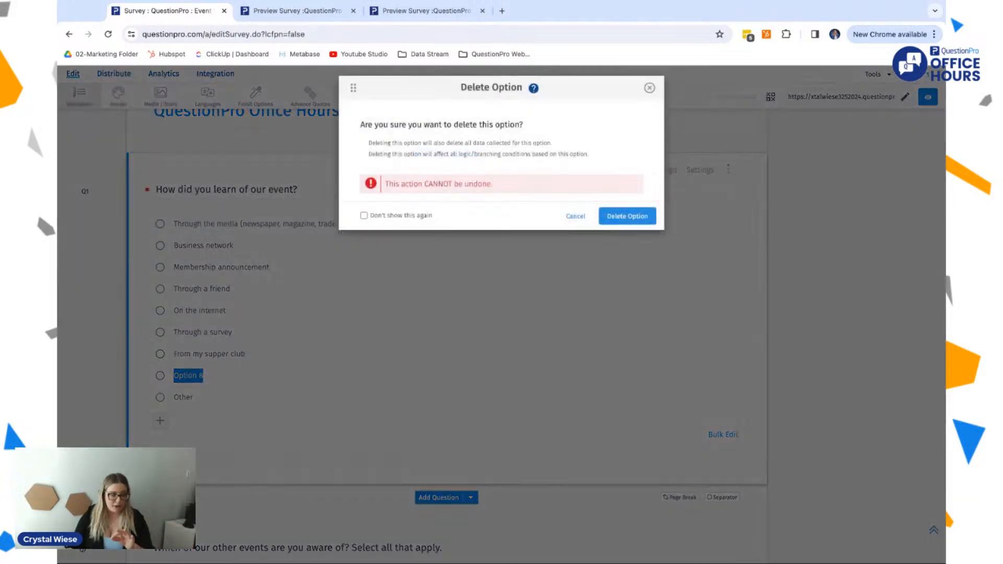
pyautogui.click(615, 223)
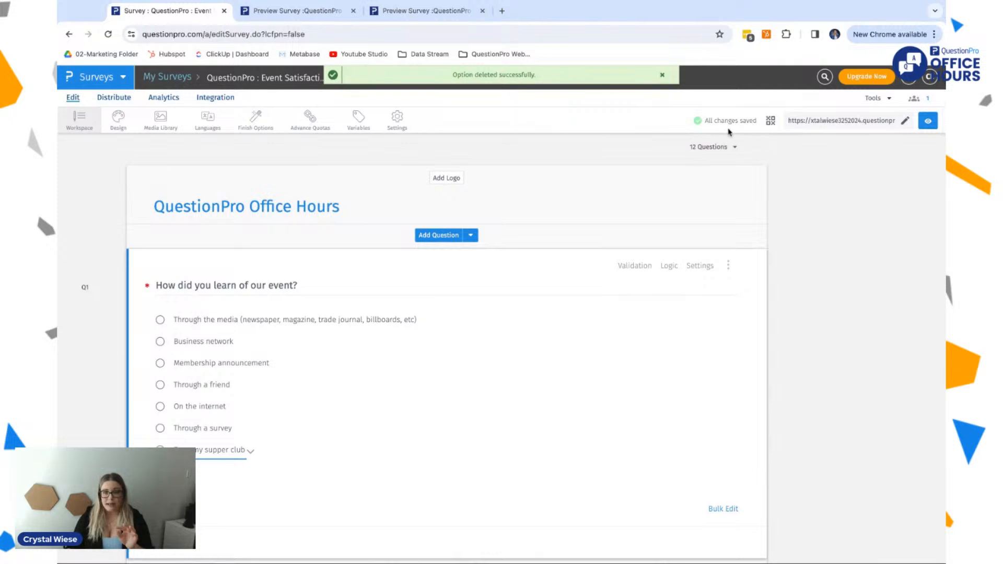
# Step: Check the survey's save status and view the choices for how many questions to show at once
pyautogui.moveTo(698, 122); pyautogui.dragTo(765, 123)
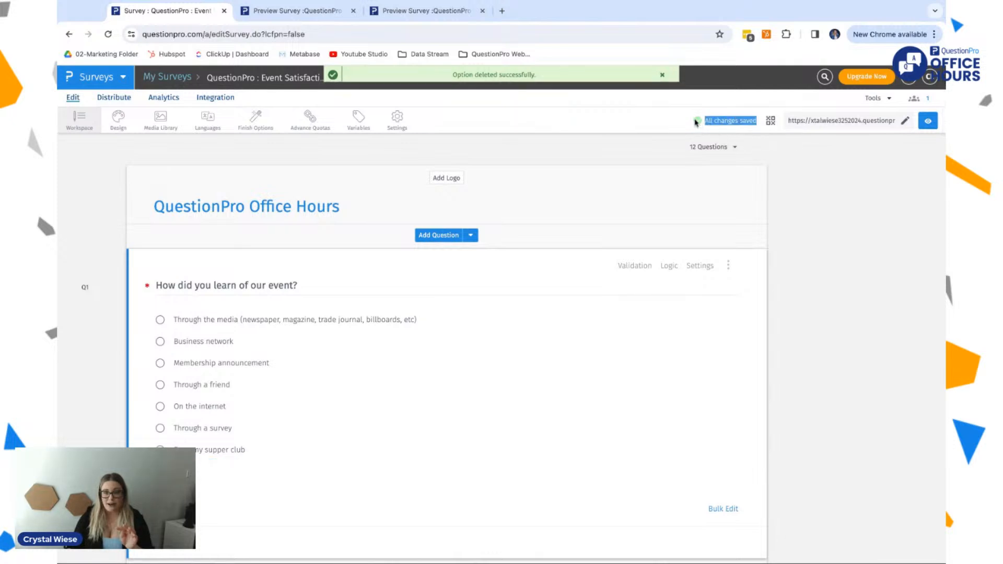
pyautogui.click(721, 148)
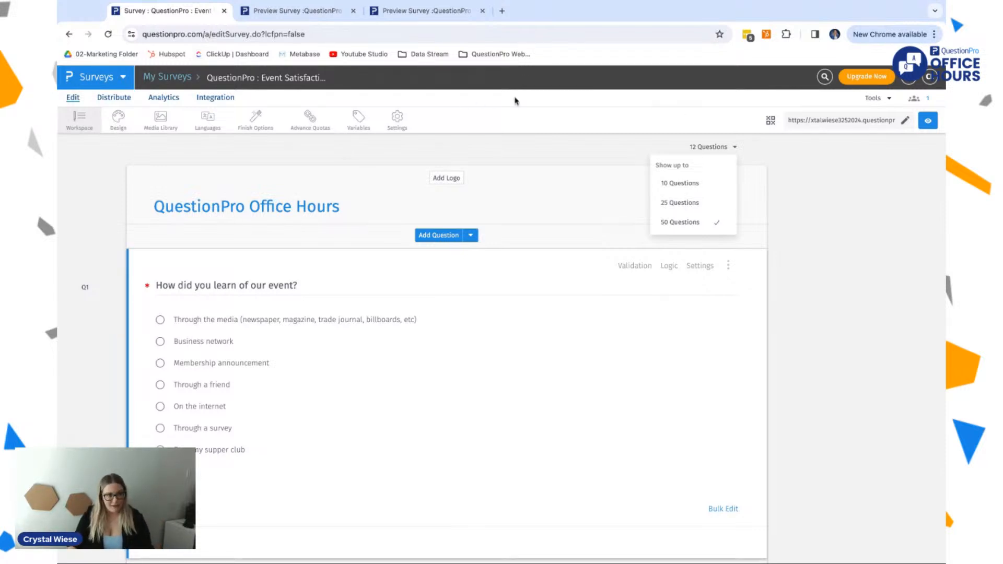
# Step: Go to the survey's email distribution page, view the survey's QR code and close it
pyautogui.click(115, 98)
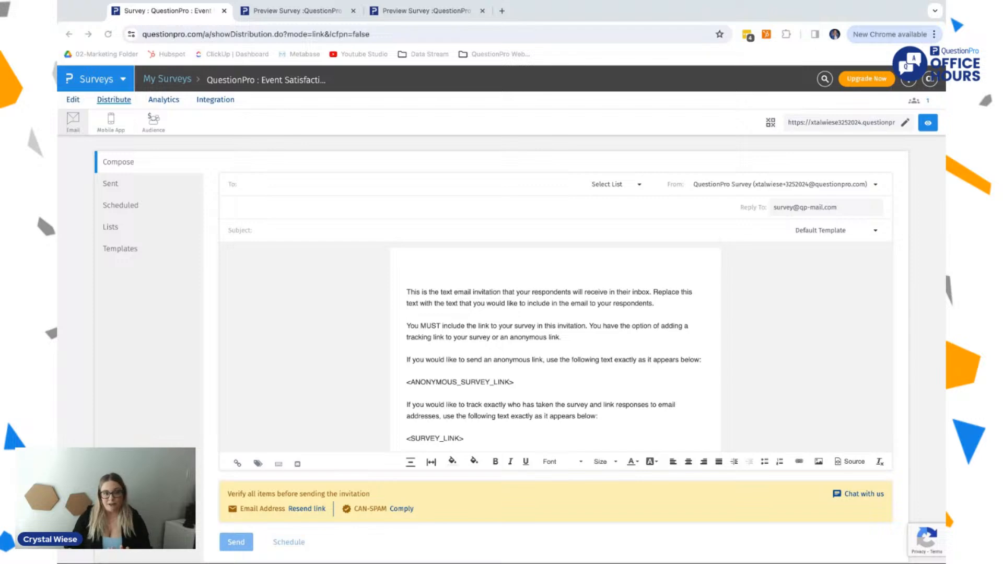
pyautogui.click(772, 124)
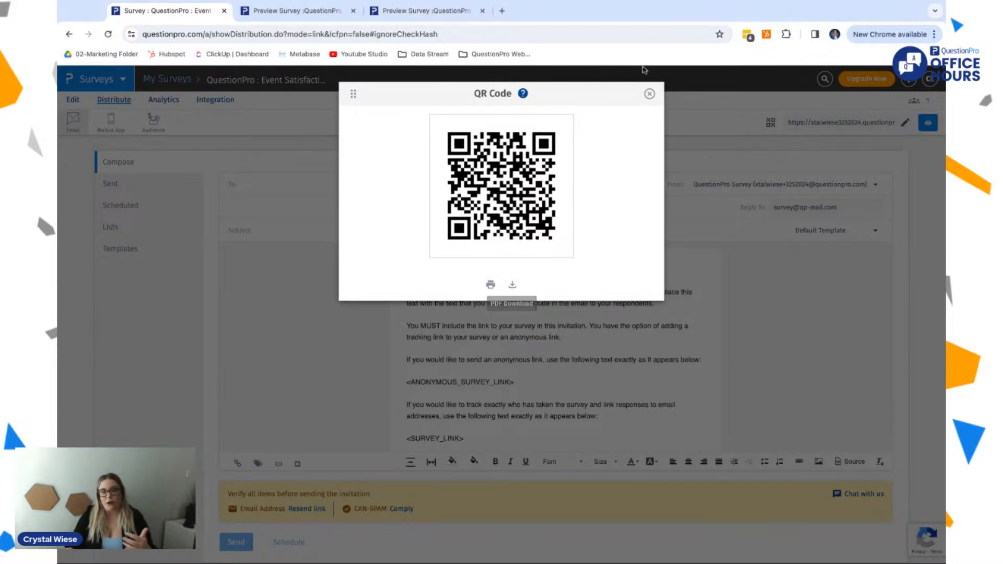
pyautogui.click(650, 94)
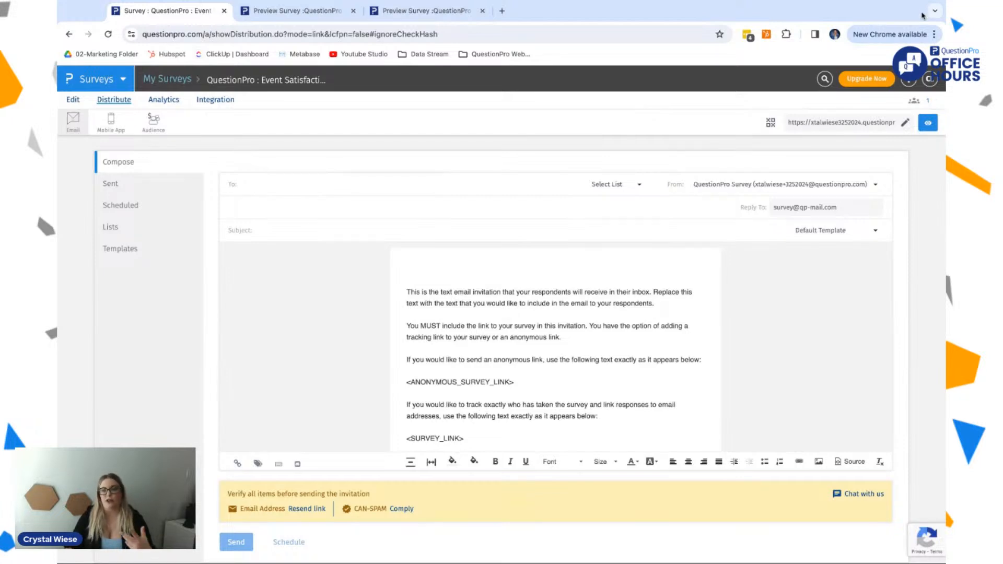
# Step: Copy the survey URL and open the live survey in a new browser tab
pyautogui.click(876, 122)
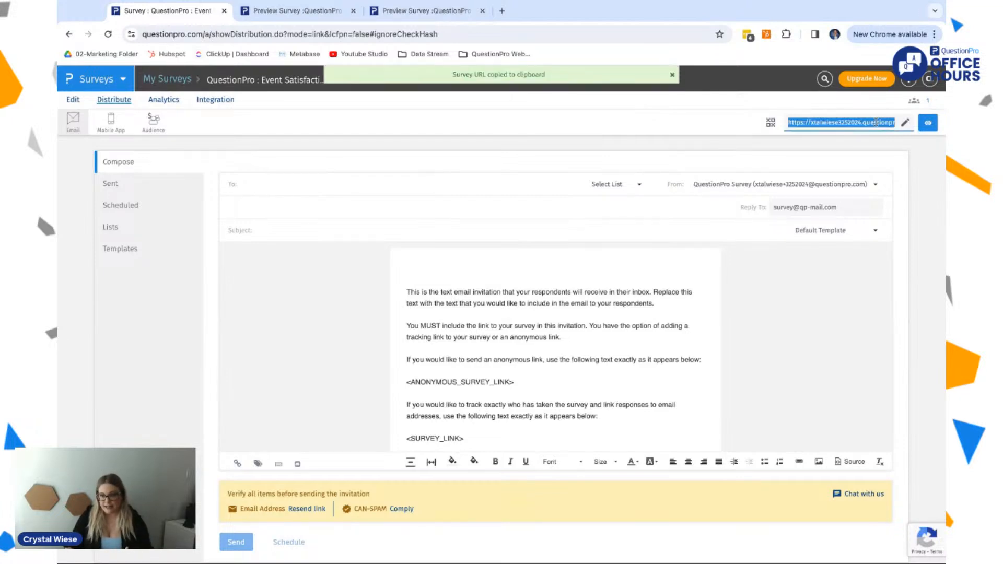
pyautogui.click(502, 10)
pyautogui.hotkey('ctrl', 'v')
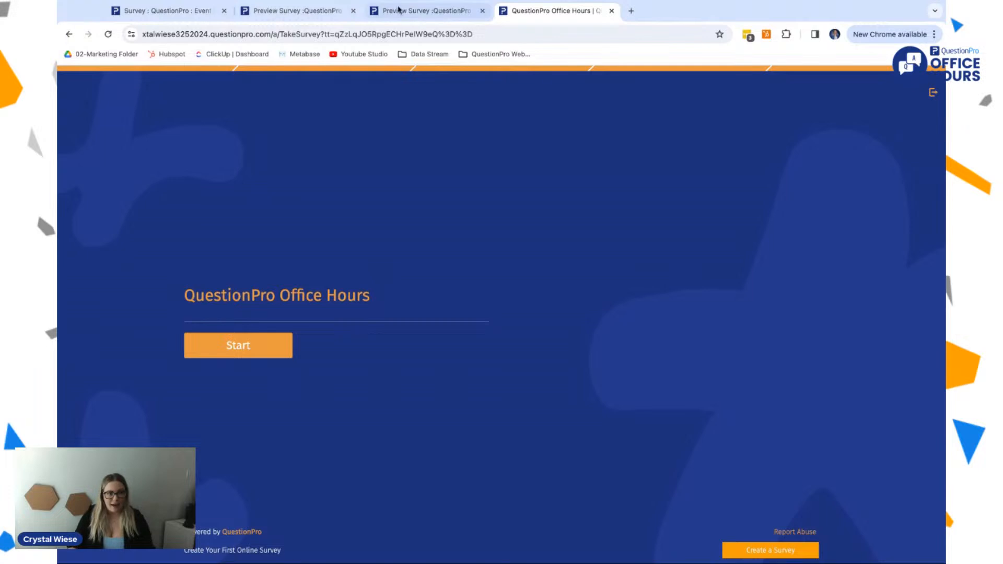
# Step: Copy the survey URL again from the distribution page, and close the live survey's browser tab
pyautogui.click(167, 10)
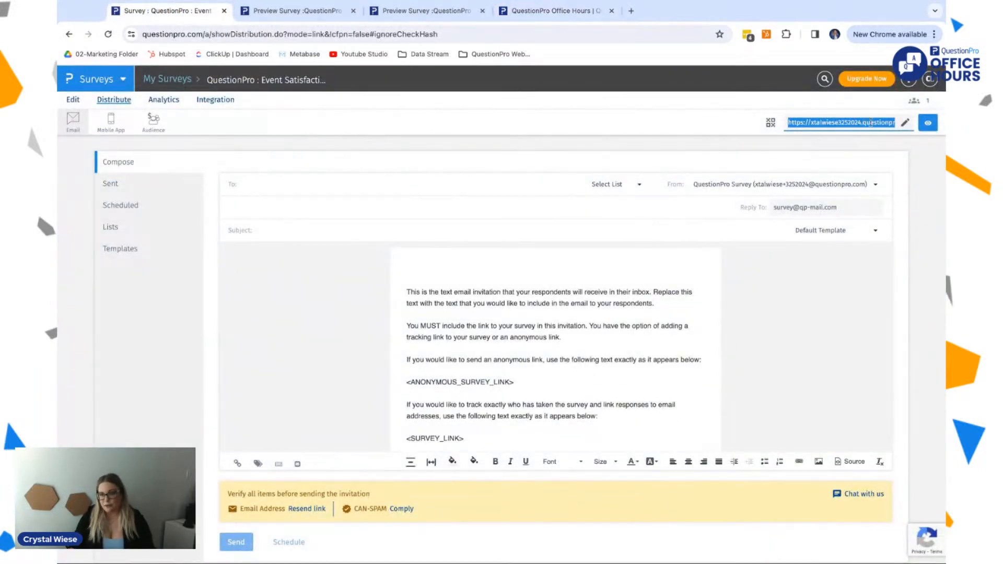
pyautogui.click(872, 123)
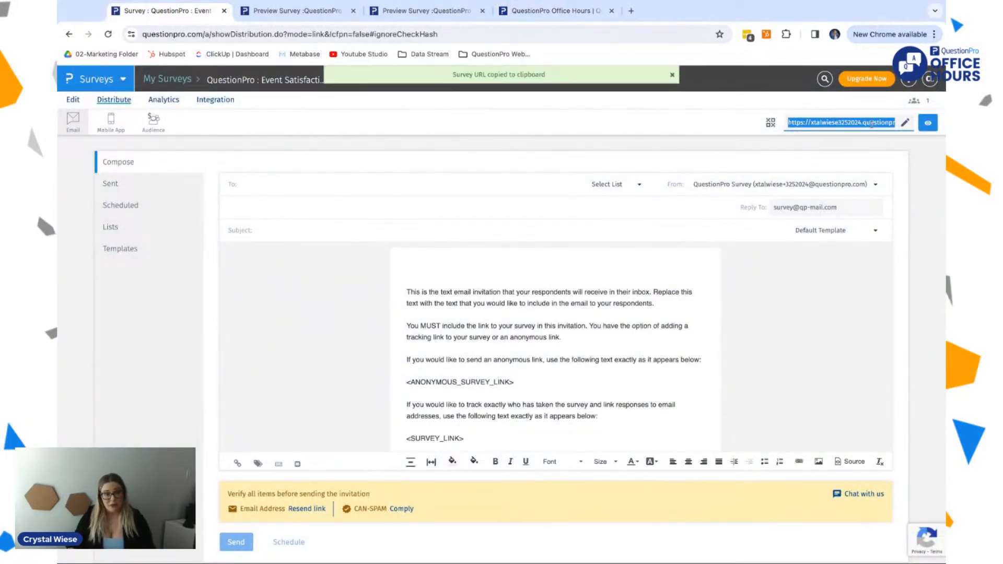
pyautogui.click(601, 11)
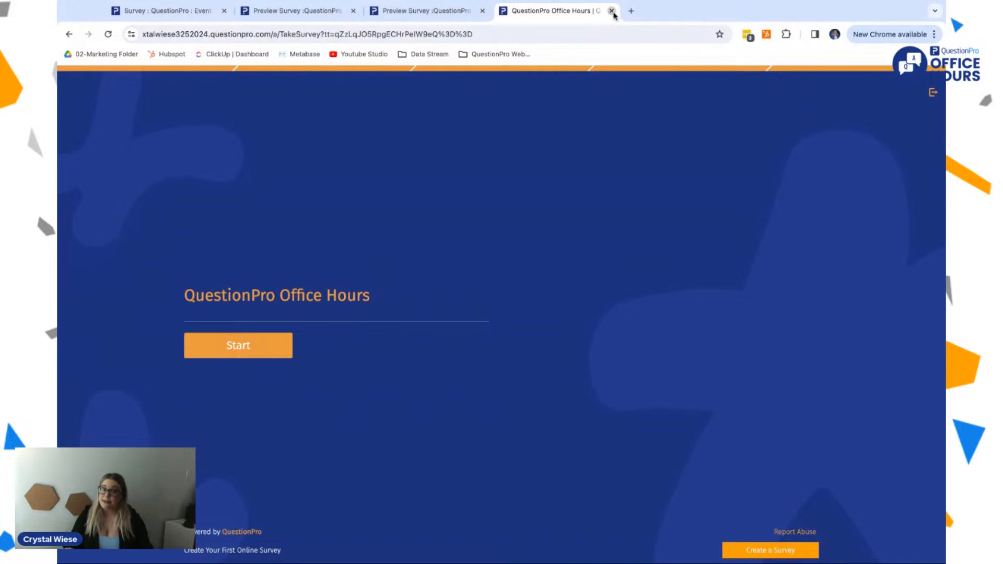
pyautogui.click(612, 10)
pyautogui.click(157, 16)
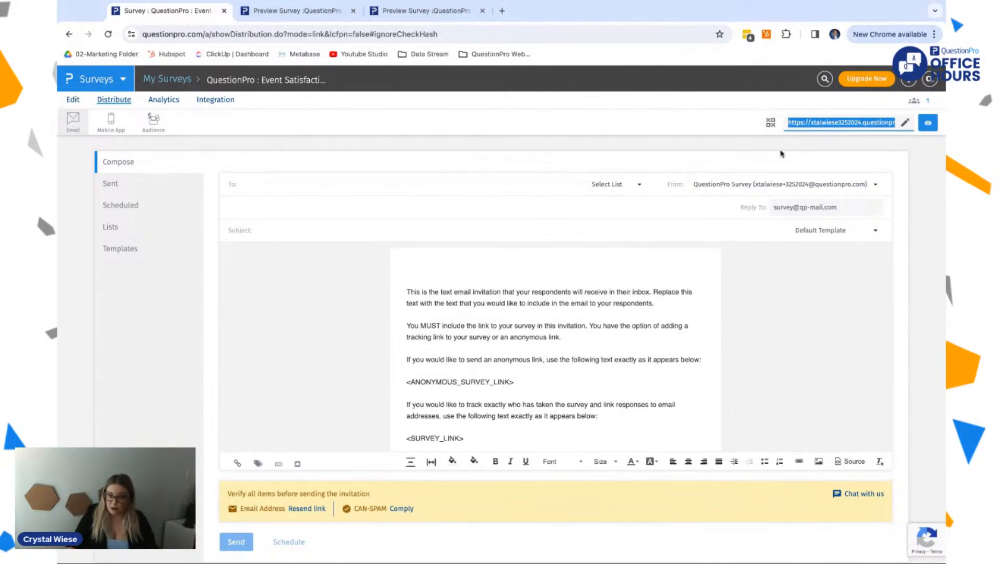
# Step: Reopen the survey's QR code to look at its print and download options, and close it
pyautogui.click(770, 125)
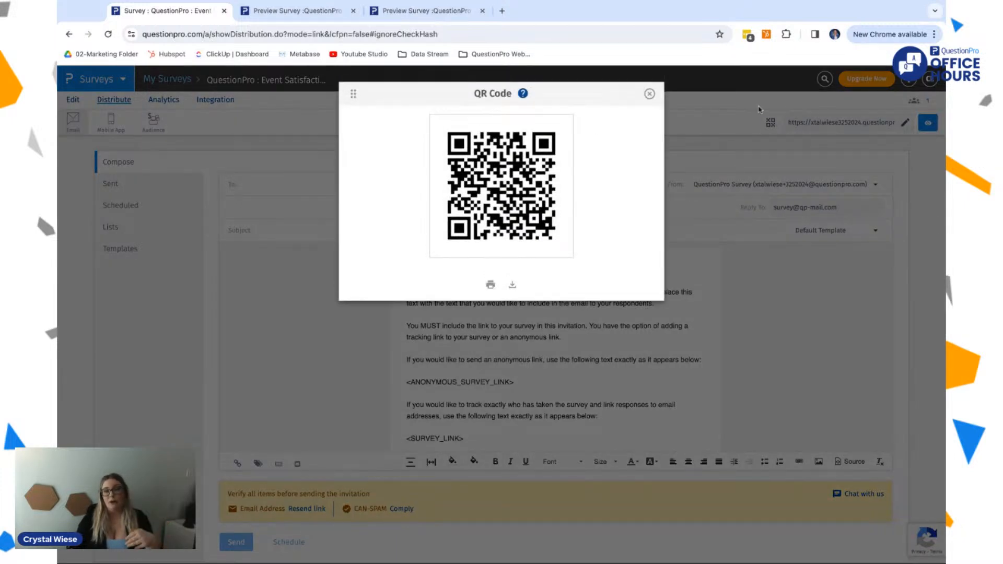
pyautogui.click(650, 94)
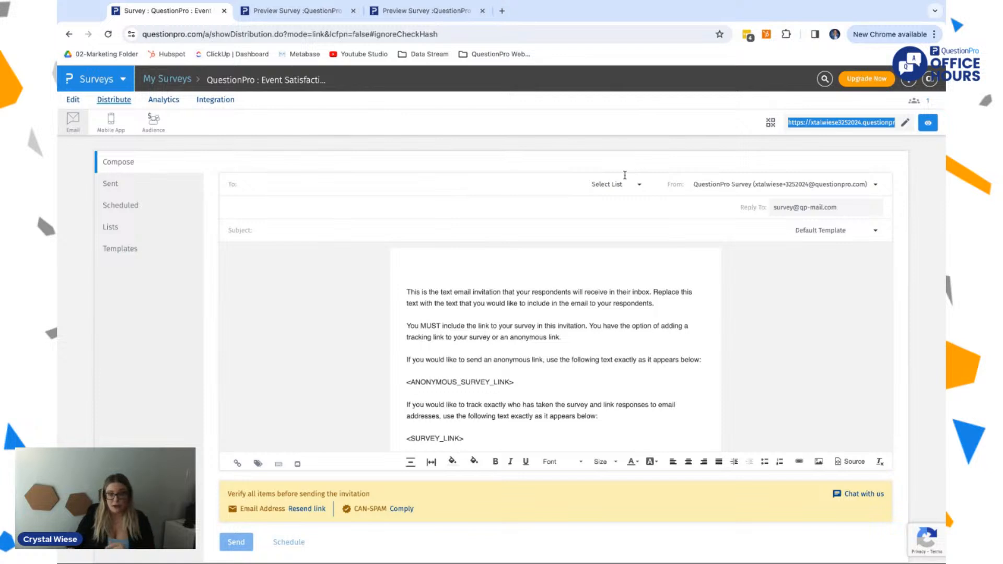
# Step: Create a new email list named "QuestionPro Office Hours" with the type Survey Specific
pyautogui.click(612, 188)
pyautogui.click(643, 212)
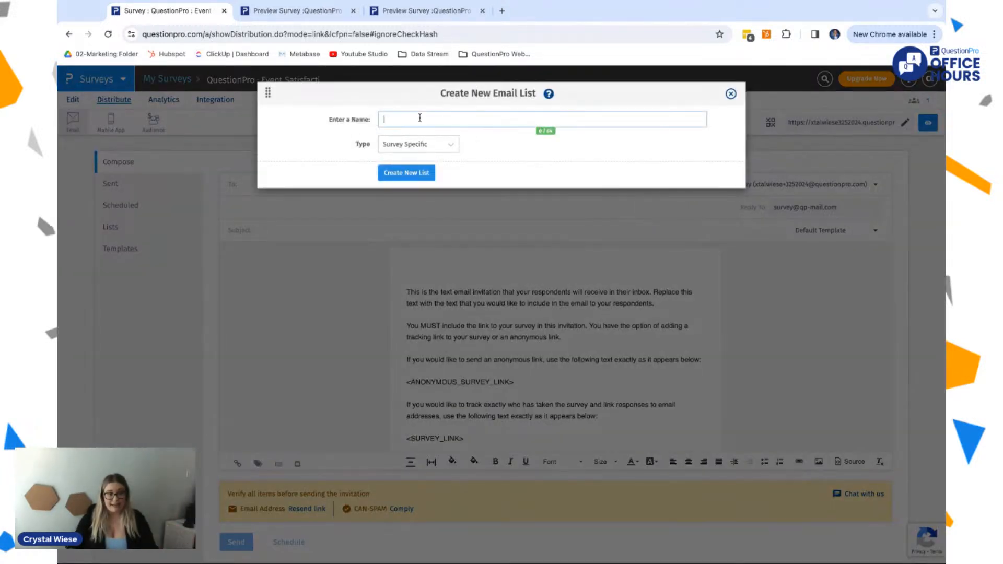
pyautogui.write('Qeustion')
pyautogui.press('BackSpace')
pyautogui.press('BackSpace')
pyautogui.press('BackSpace')
pyautogui.press('BackSpace')
pyautogui.write('tionPro Office Hours')
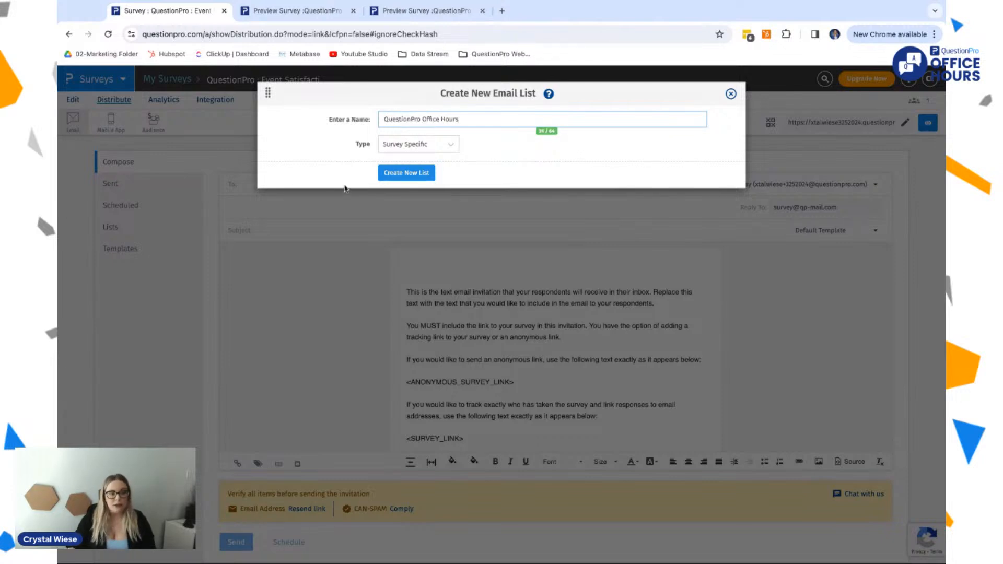
pyautogui.click(437, 148)
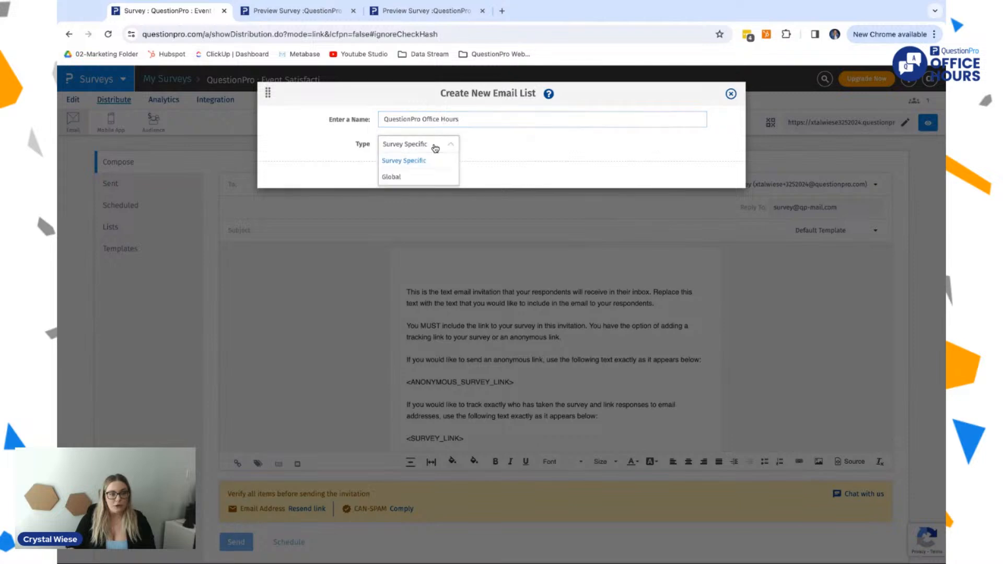
pyautogui.click(413, 159)
pyautogui.click(407, 172)
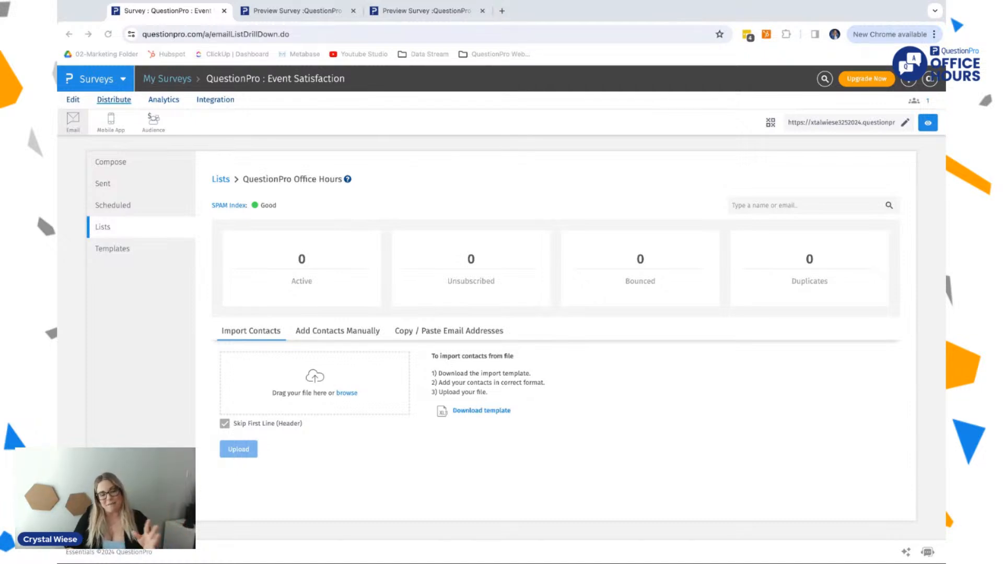
# Step: Download the contact import template for the email list
pyautogui.click(300, 391)
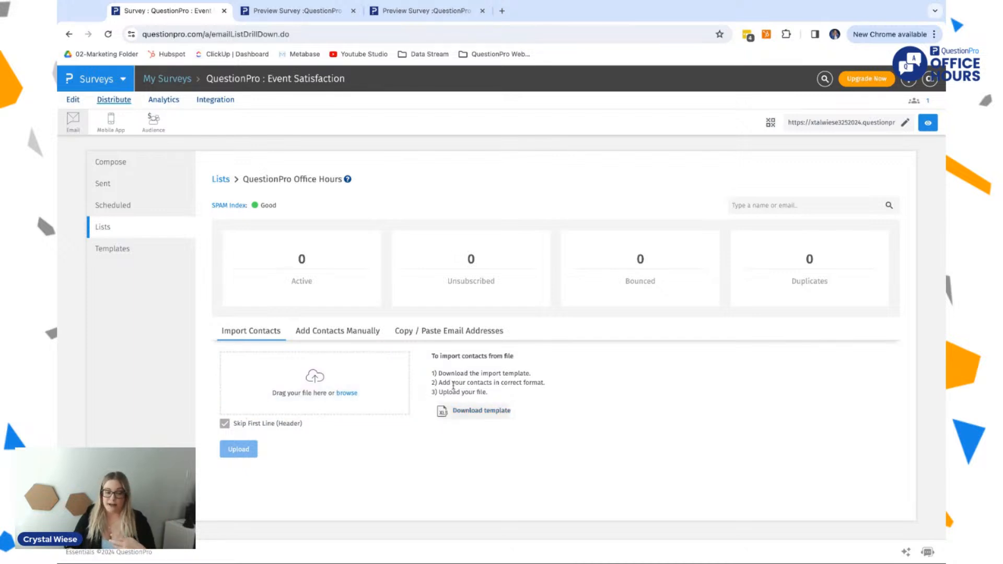
pyautogui.click(457, 417)
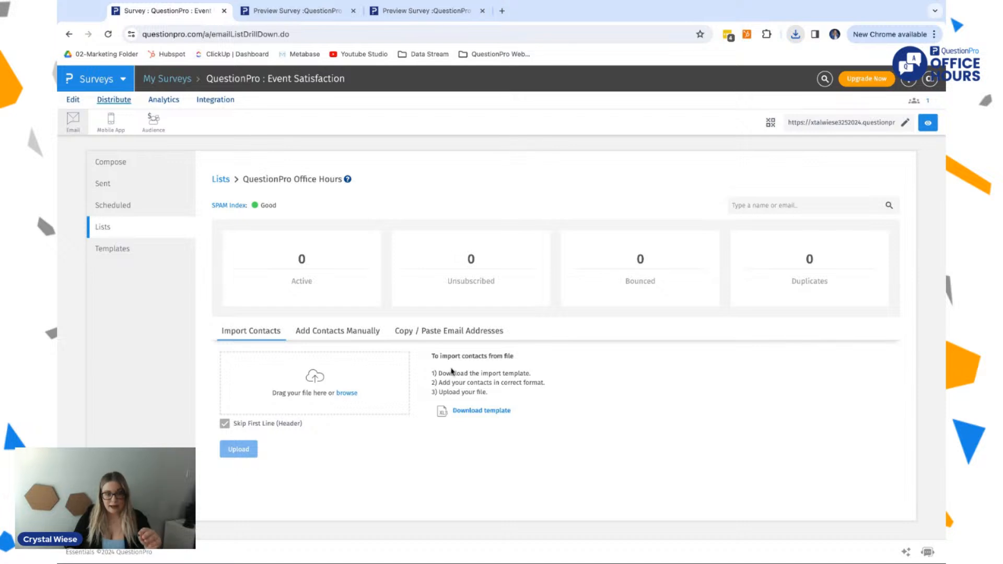
# Step: Examine the copy/paste way of adding email addresses and its available contact field formats, without choosing another format
pyautogui.click(459, 332)
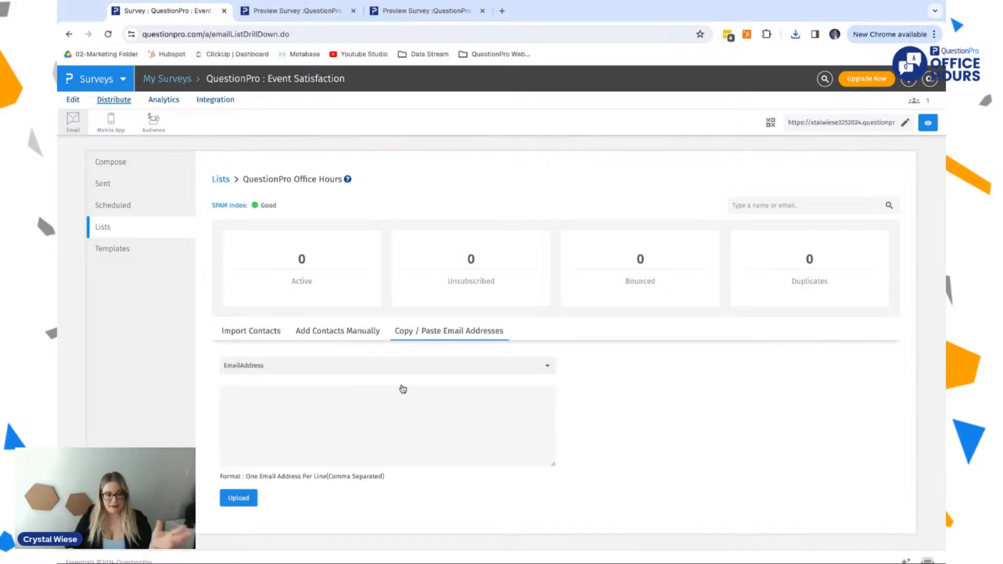
pyautogui.scroll(-1, 368, 441)
pyautogui.scroll(1, 368, 440)
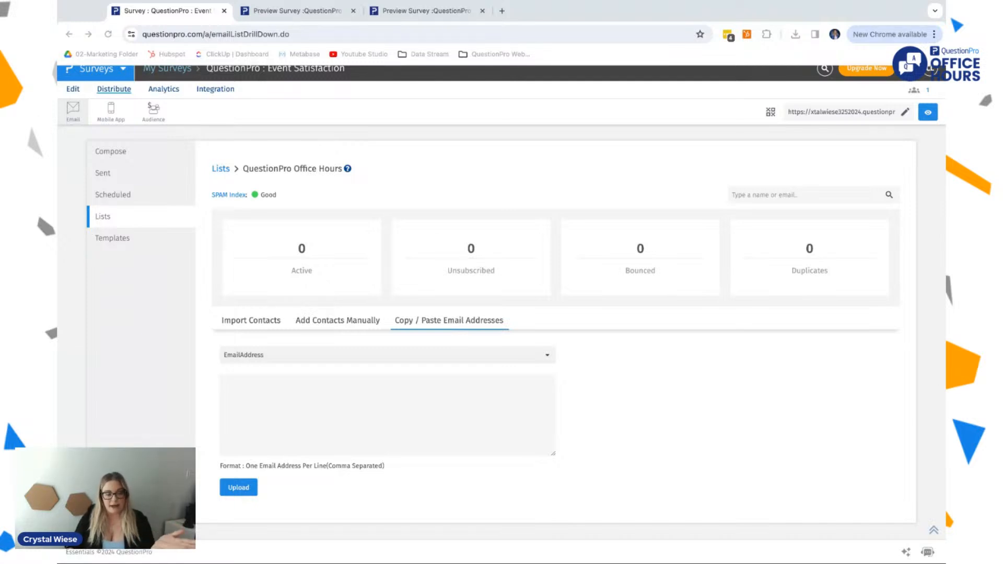
pyautogui.click(287, 399)
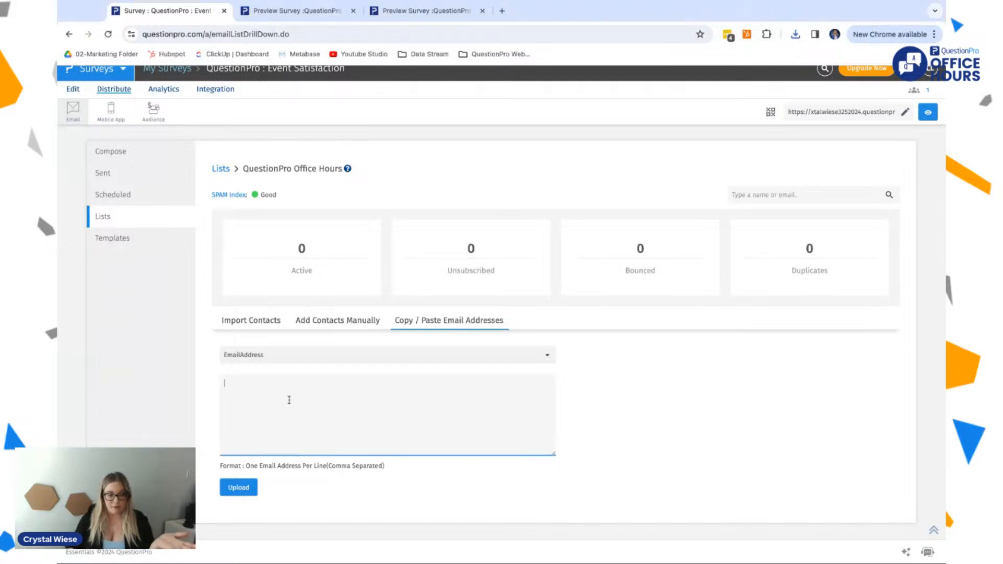
pyautogui.click(465, 357)
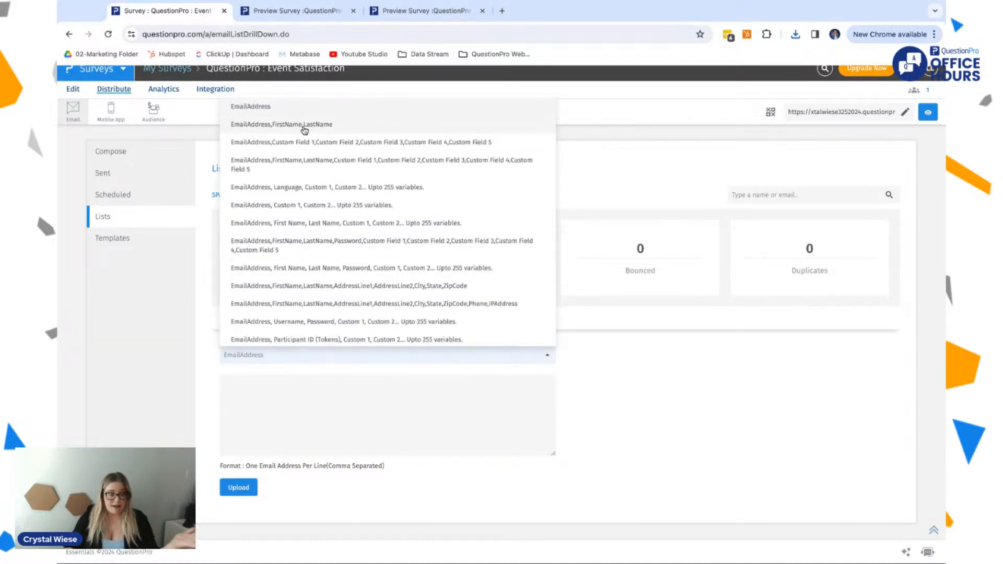
pyautogui.scroll(-1, 346, 242)
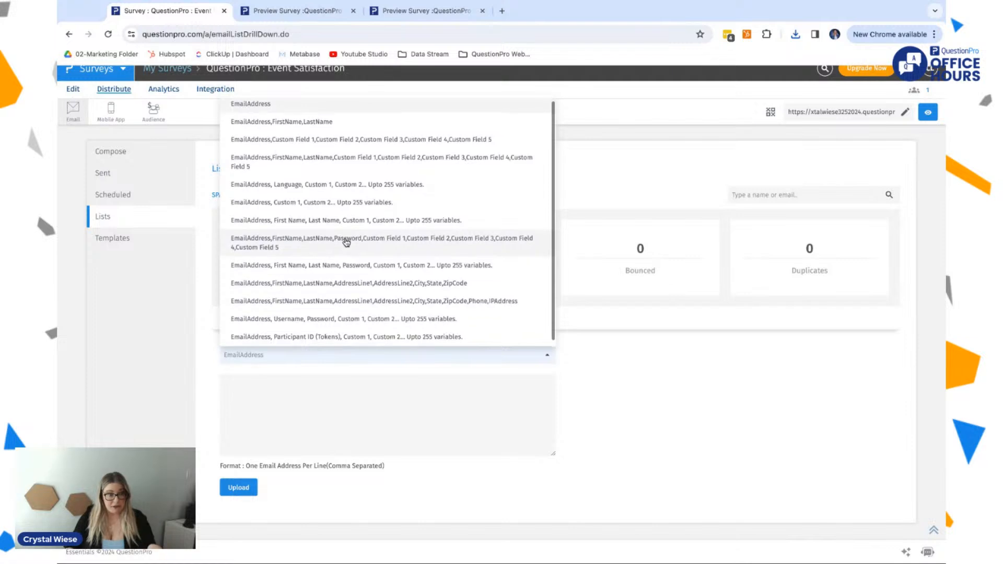
pyautogui.click(677, 406)
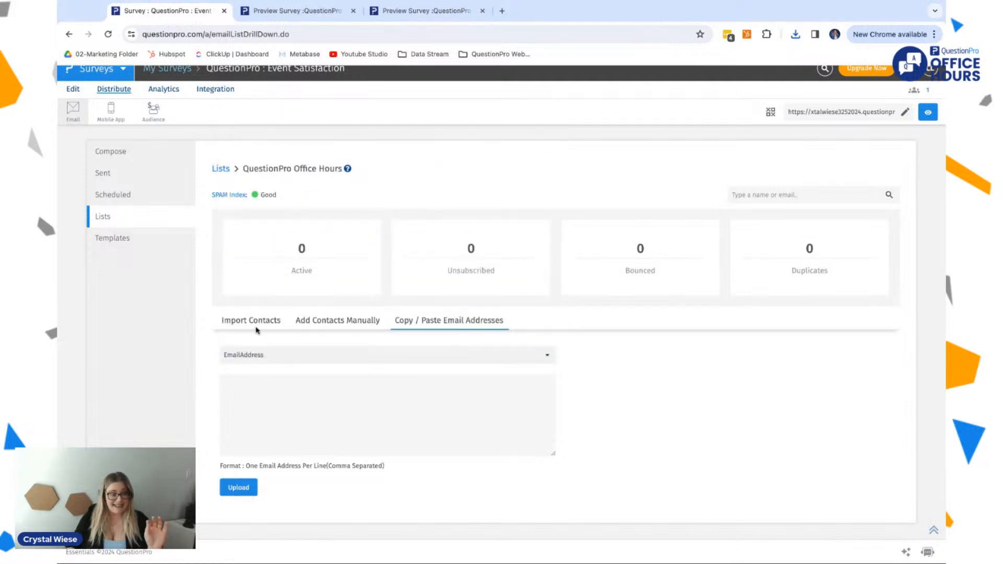
# Step: Switch to adding contacts manually and enter the first contact's email address
pyautogui.click(334, 330)
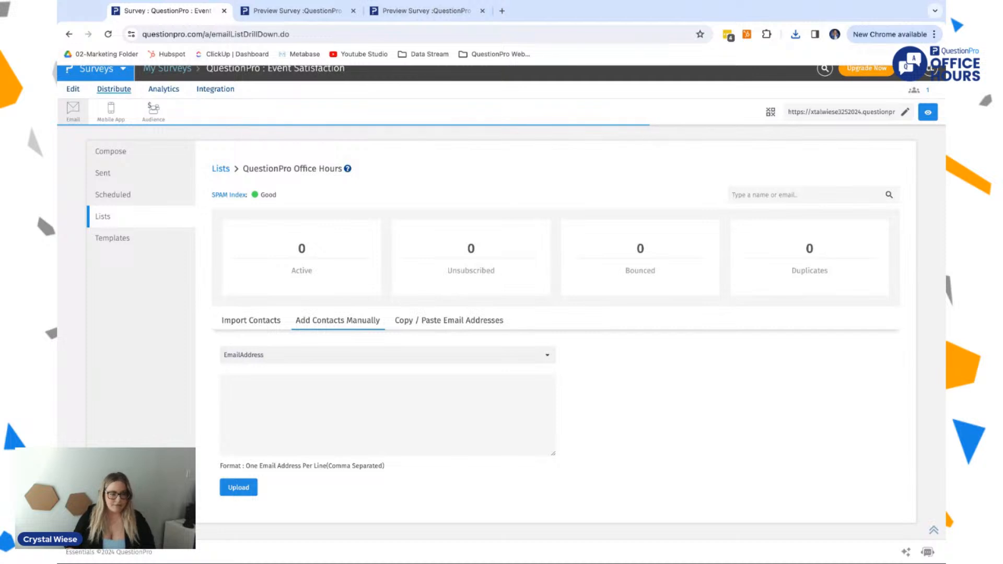
pyautogui.click(297, 383)
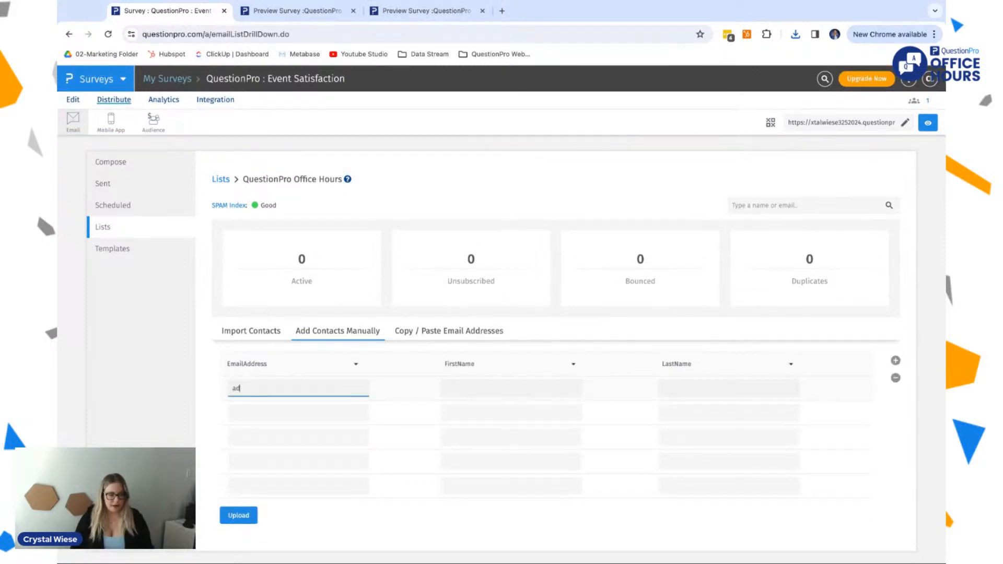
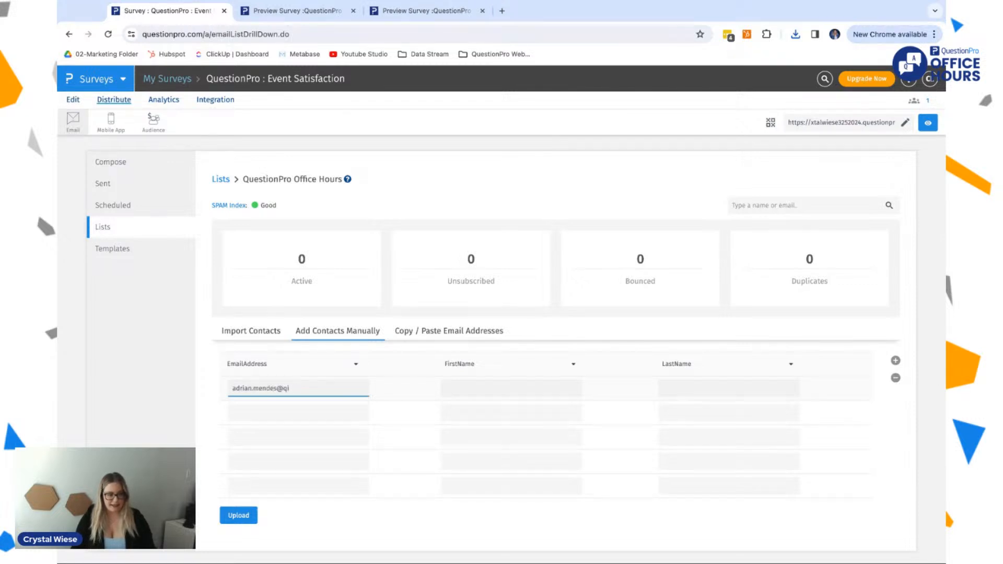
# Step: Fill in the contact's first and last name and upload the contact to the list
pyautogui.press('Tab')
pyautogui.press('Tab')
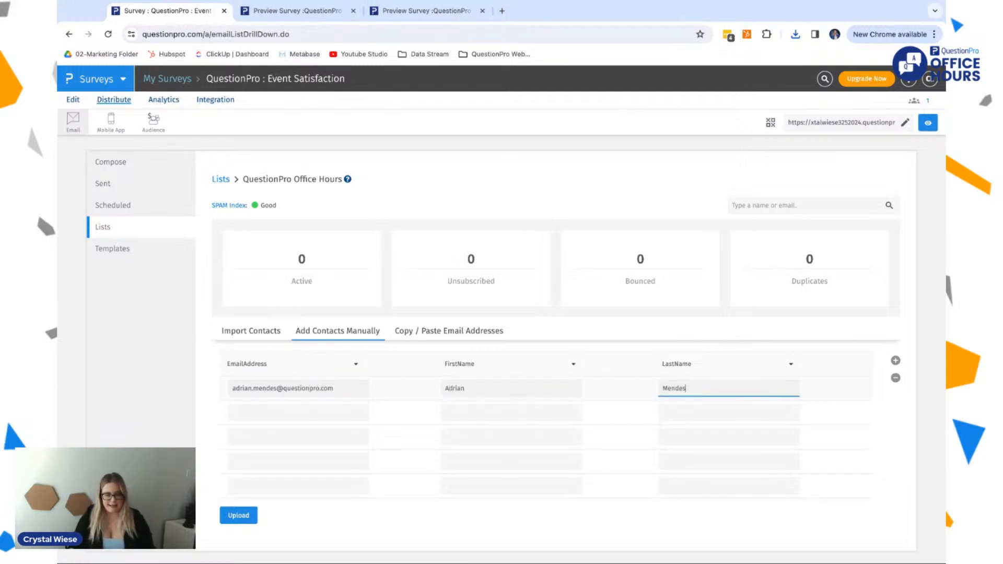
pyautogui.click(238, 515)
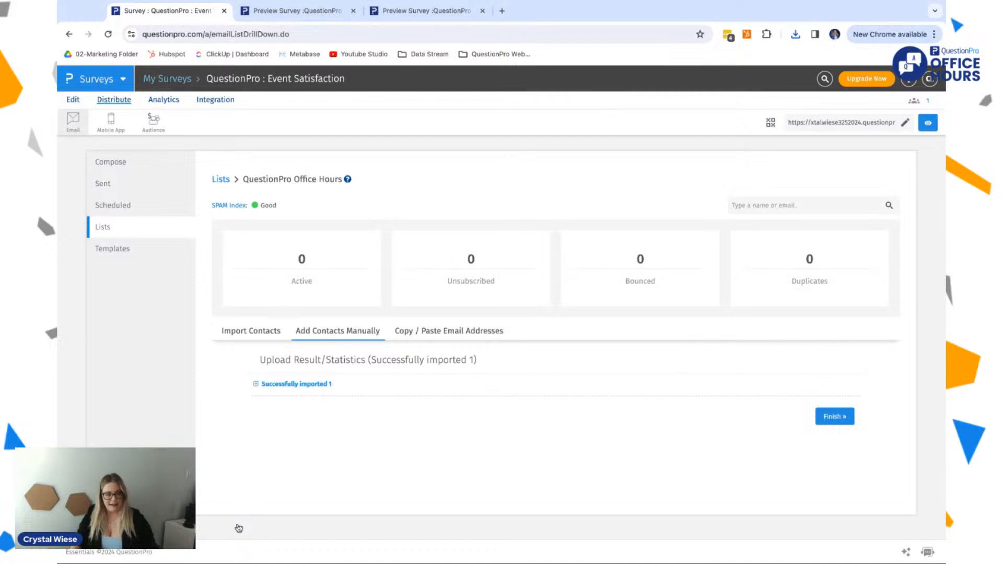
# Step: Finish the contact upload and address a new email invitation to the QuestionPro Office Hours list
pyautogui.click(834, 416)
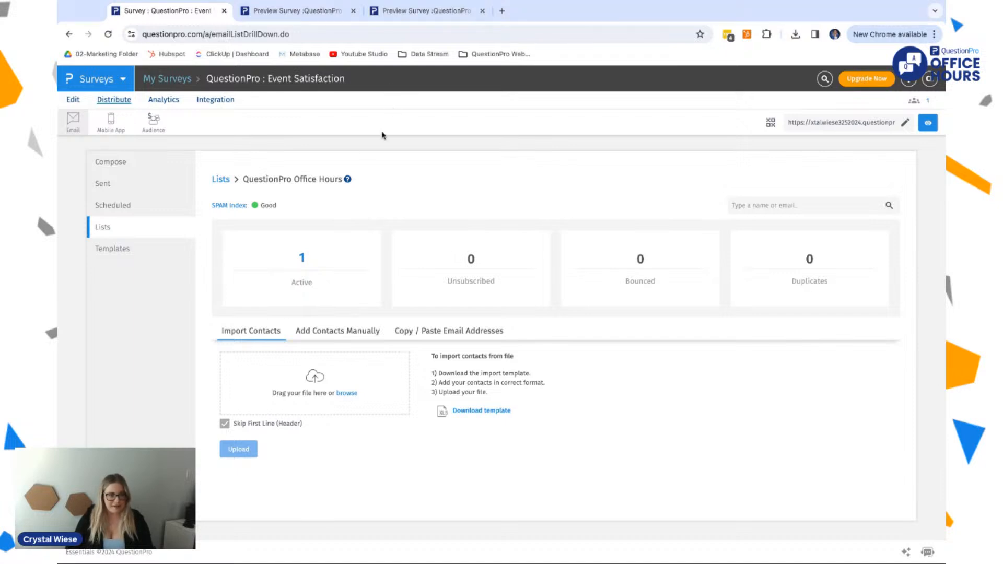
pyautogui.tripleClick(283, 209)
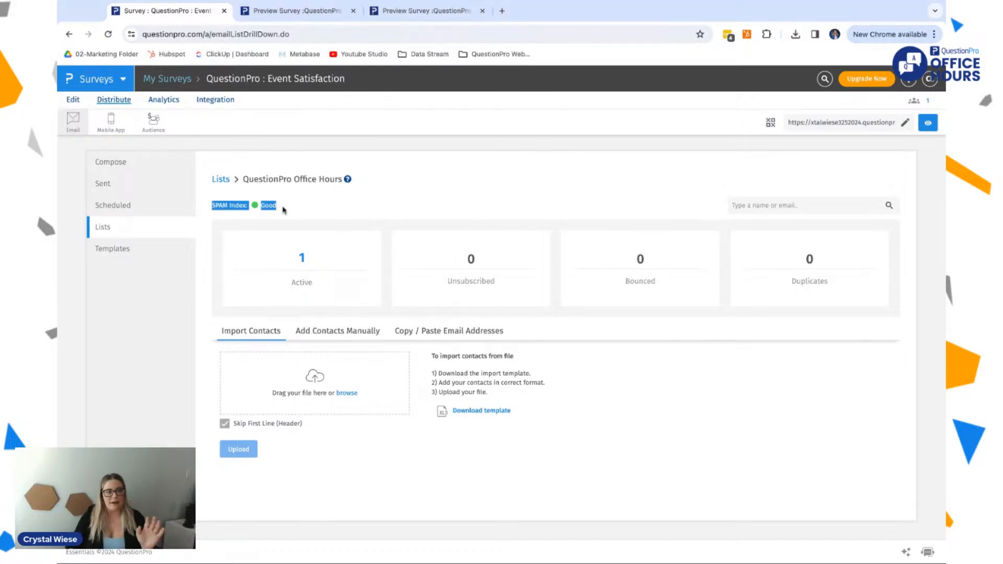
pyautogui.click(146, 167)
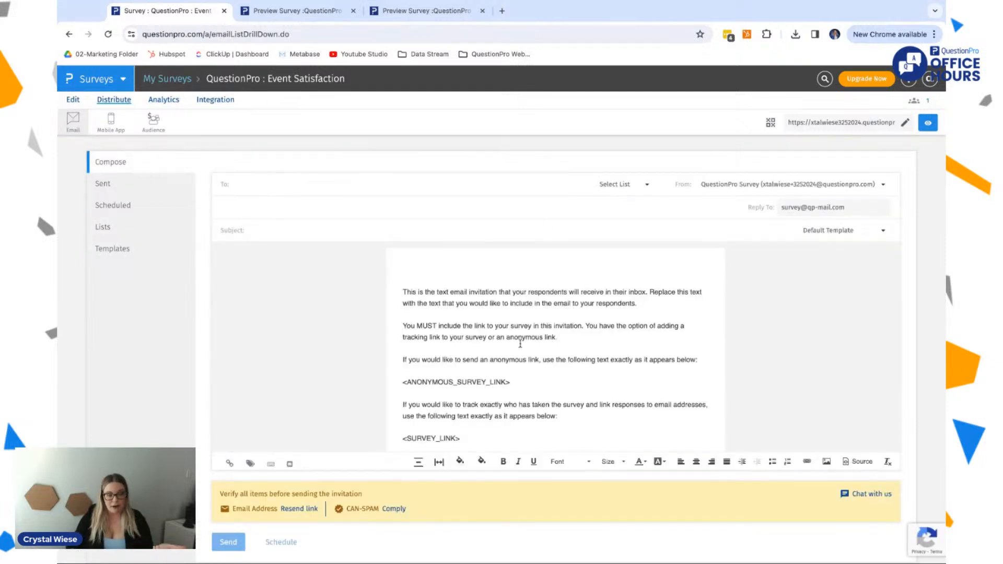
pyautogui.click(647, 185)
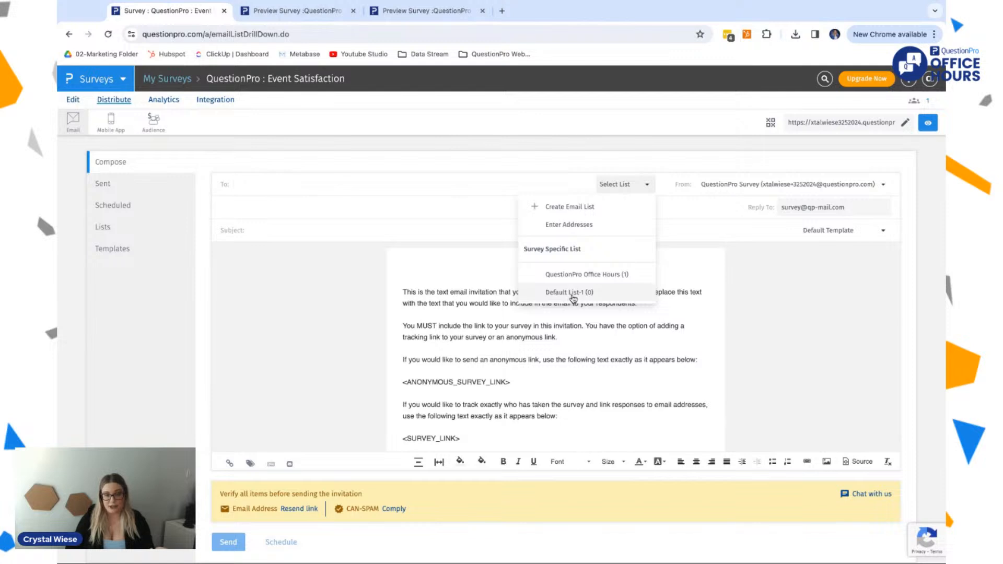
pyautogui.click(571, 293)
pyautogui.click(635, 192)
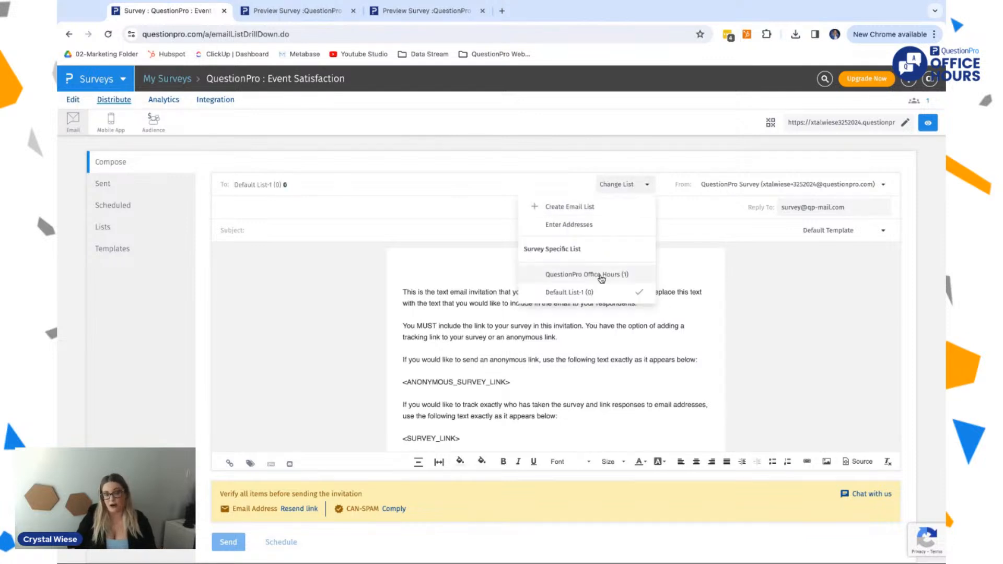
pyautogui.click(601, 276)
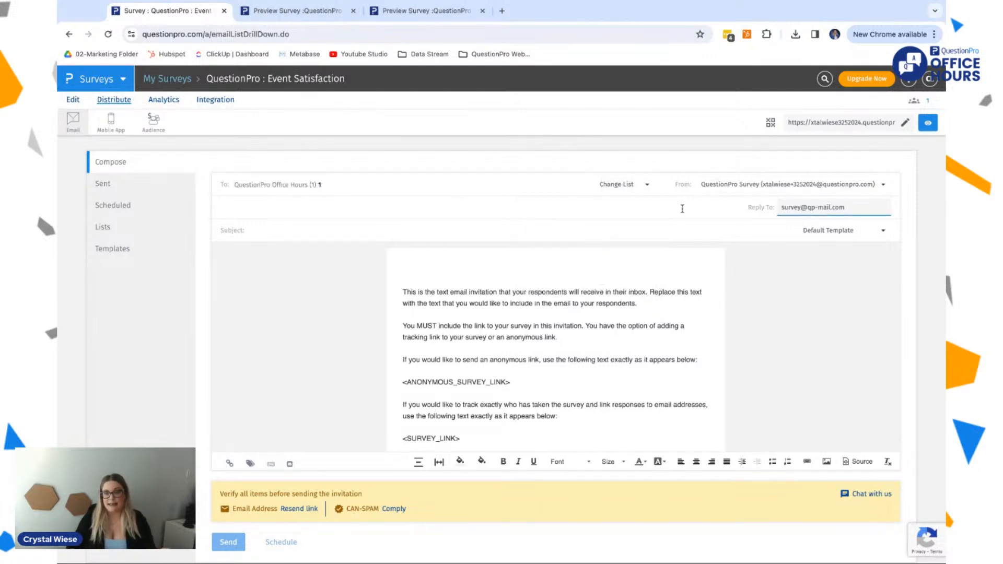
# Step: Look at the form for creating a new email template and close it without saving
pyautogui.click(842, 234)
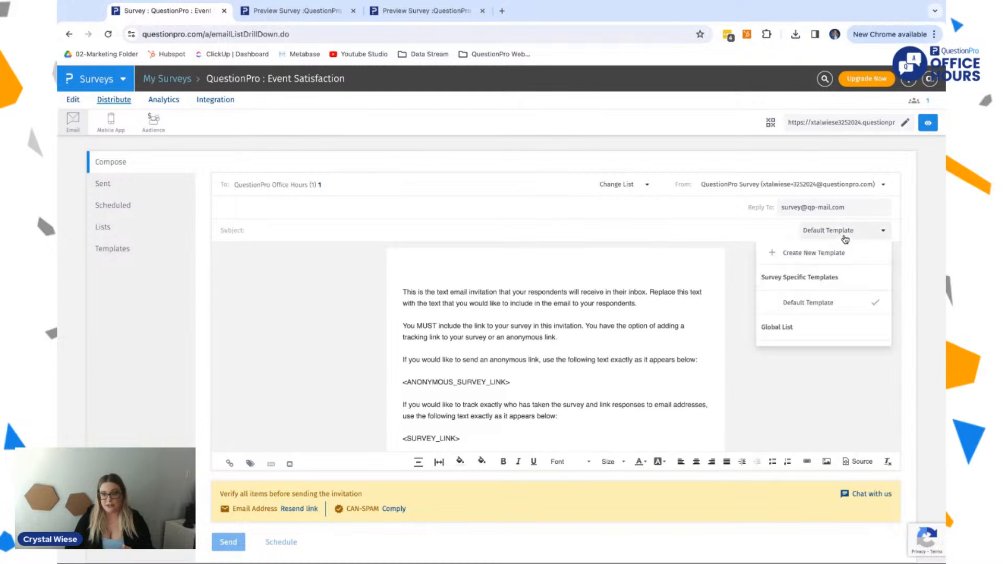
pyautogui.click(799, 253)
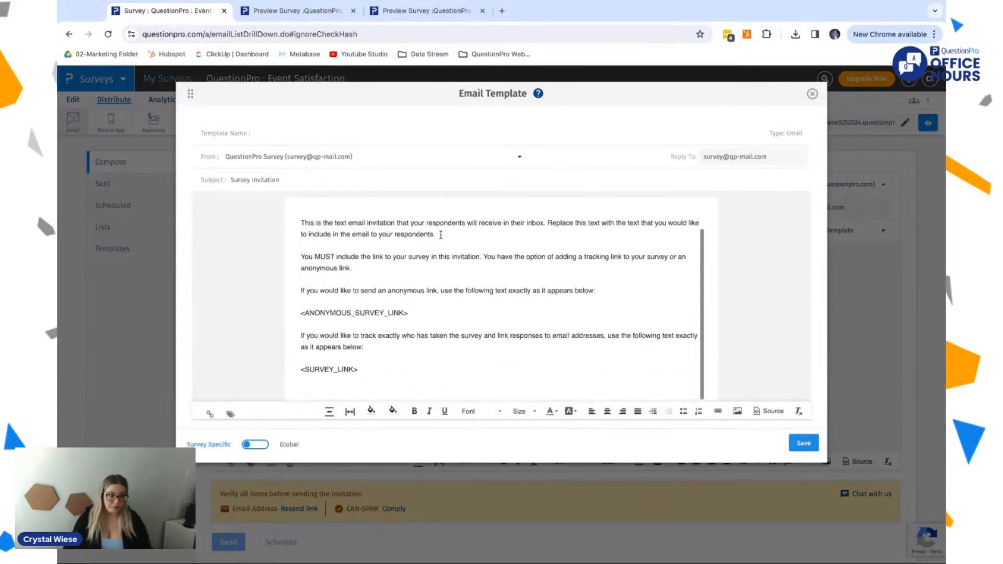
pyautogui.click(812, 94)
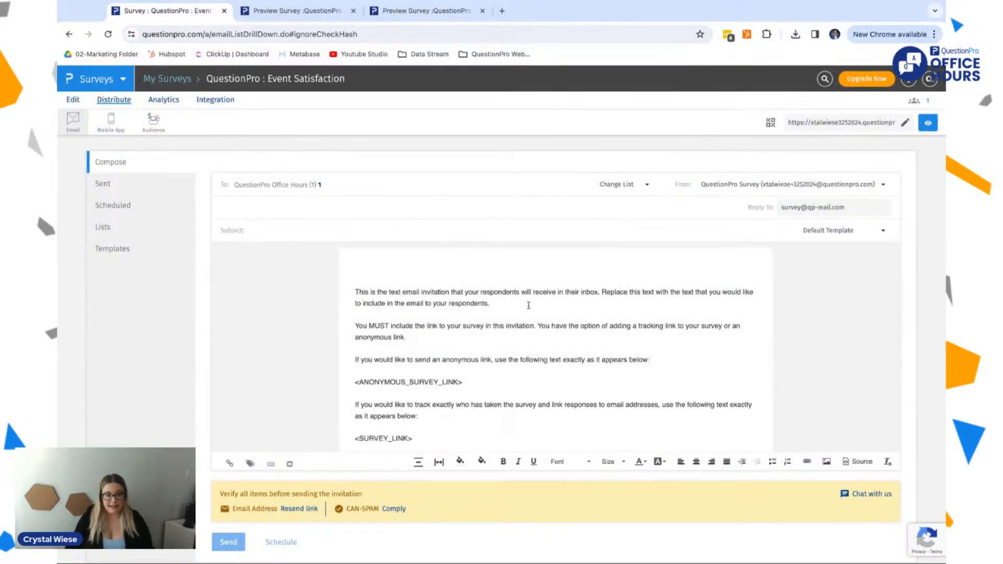
# Step: Replace the opening paragraph of the invitation body with the greeting "Hi there," and start a new paragraph below it
pyautogui.moveTo(529, 306); pyautogui.dragTo(377, 291)
pyautogui.press('BackSpace')
pyautogui.press('BackSpace')
pyautogui.press('BackSpace')
pyautogui.press('BackSpace')
pyautogui.press('BackSpace')
pyautogui.press('BackSpace')
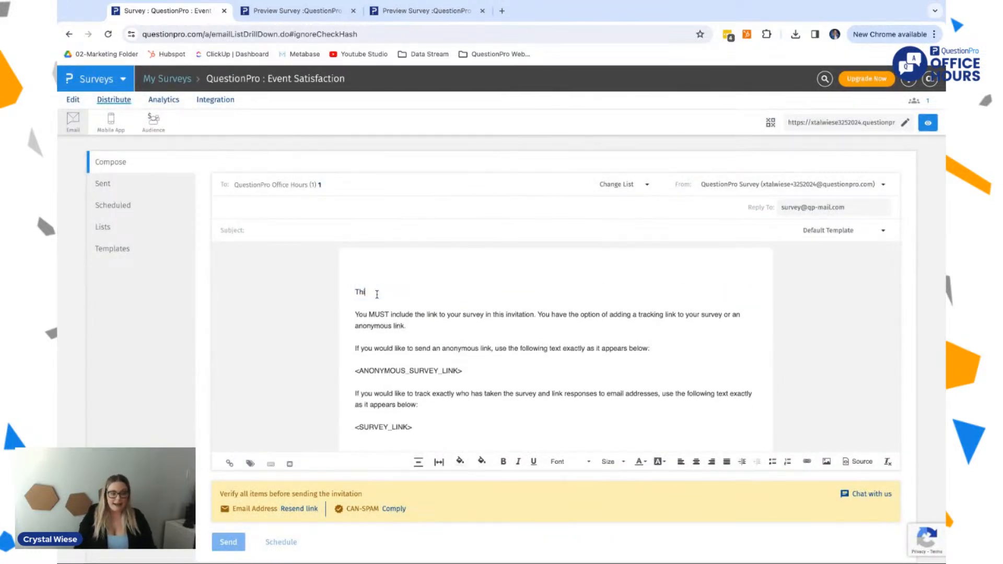
pyautogui.press('BackSpace')
pyautogui.write('Hi tgerem')
pyautogui.press('BackSpace')
pyautogui.press('BackSpace')
pyautogui.press('BackSpace')
pyautogui.press('BackSpace')
pyautogui.write('here,')
pyautogui.press('Return')
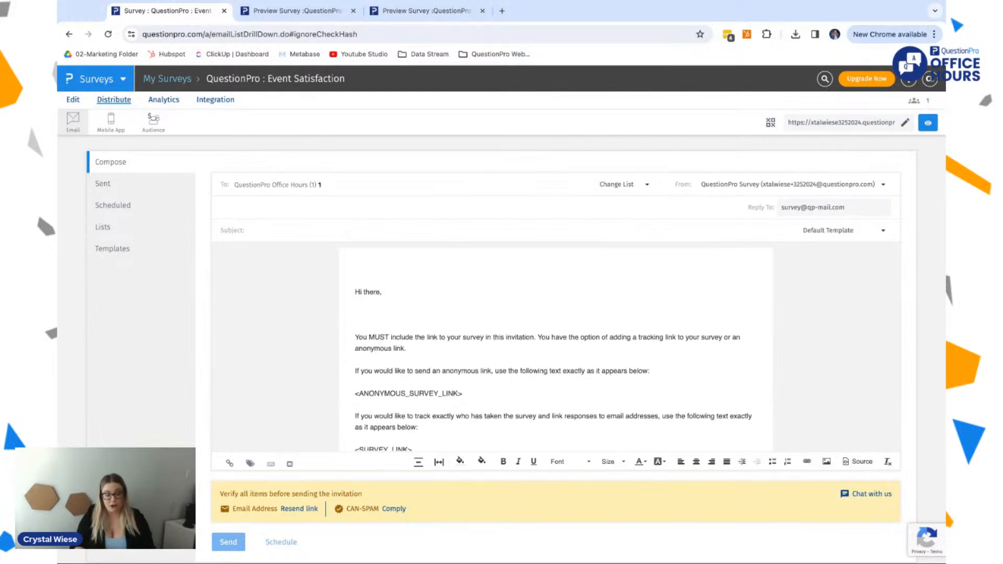
# Step: Write "Thank you for coming to the QuestionPro Office Hours March 2024!" under the greeting
pyautogui.write('Thank you for ')
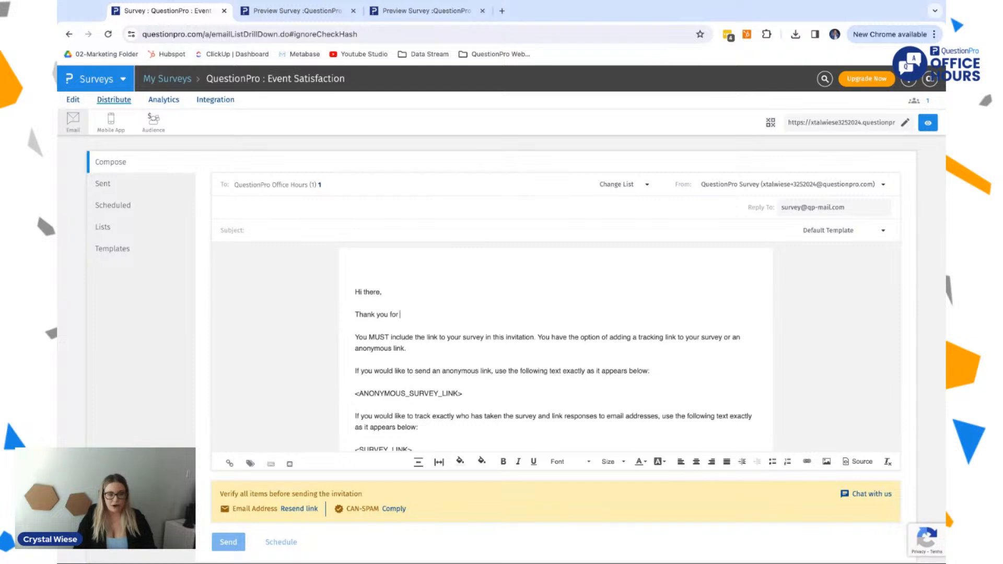
pyautogui.write('coming to the ')
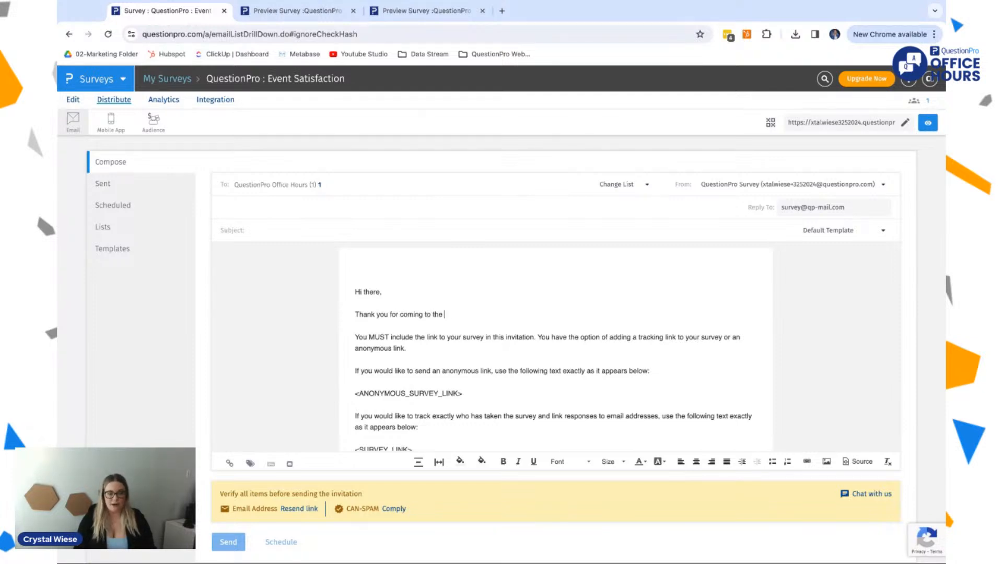
pyautogui.write('QuestionPro Office Hours Mar')
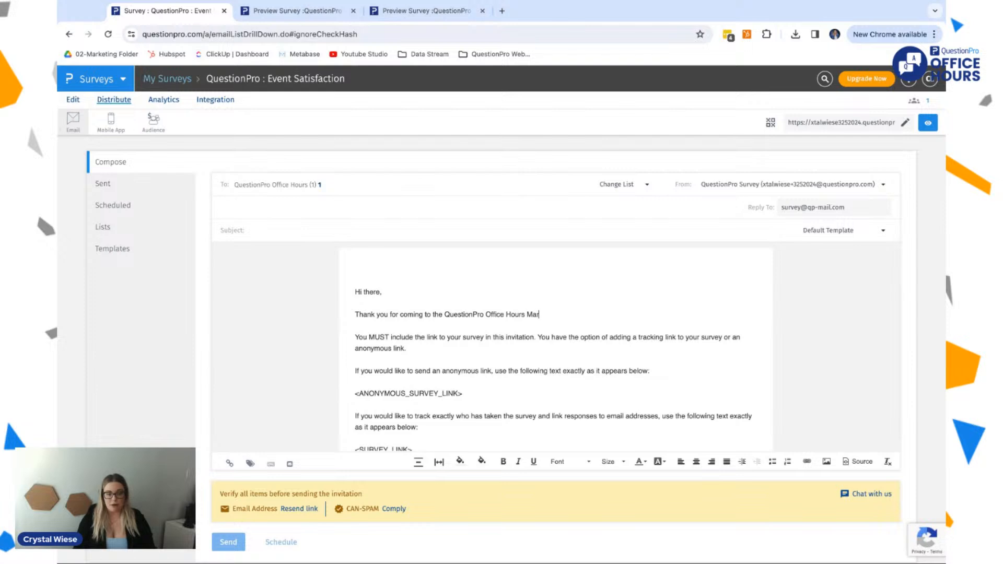
pyautogui.write('ch 2024!')
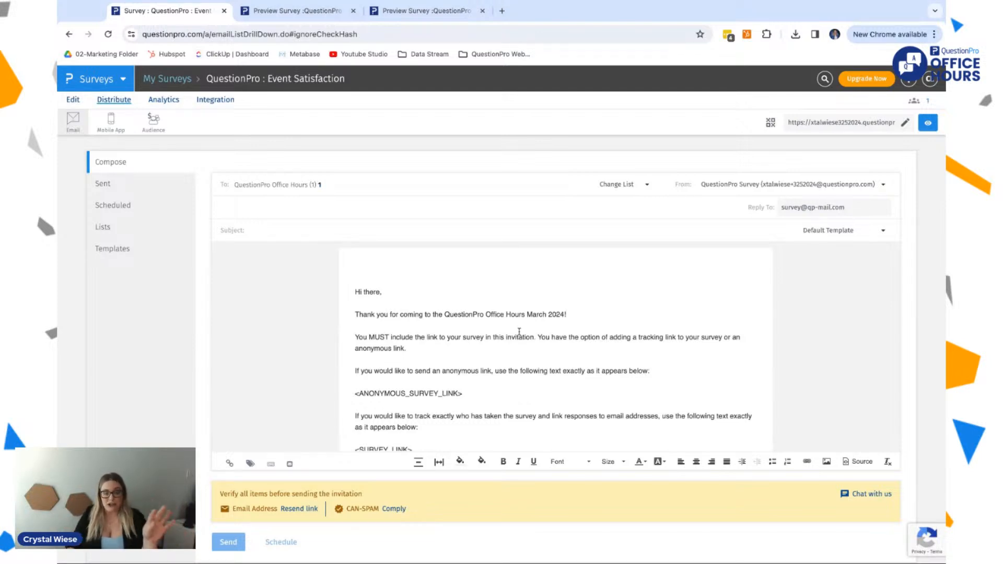
# Step: Examine the invitation text's instructions on including a survey link, highlighting the <ANONYMOUS_SURVEY_LINK> placeholder
pyautogui.scroll(-1, 519, 331)
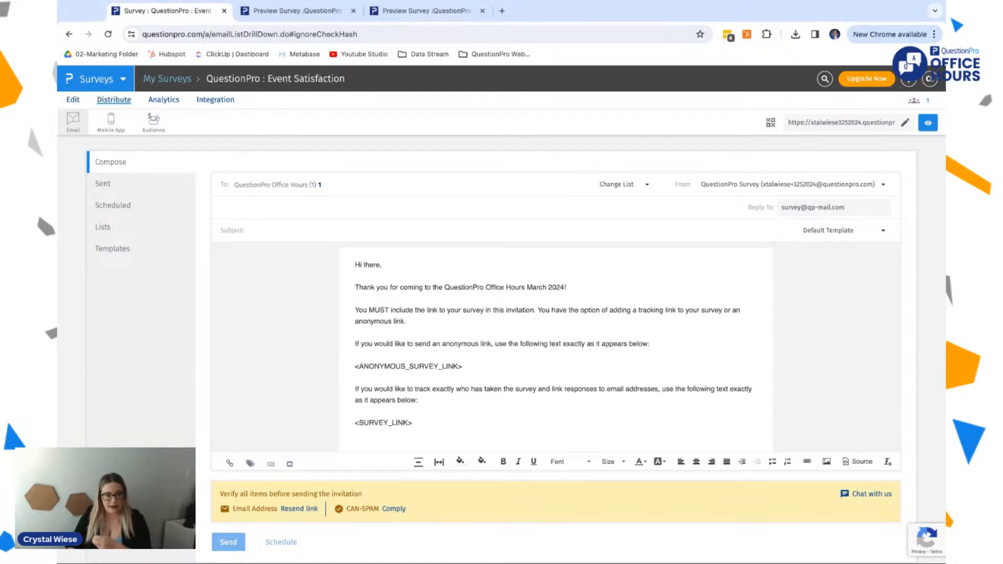
pyautogui.moveTo(363, 310); pyautogui.dragTo(403, 315)
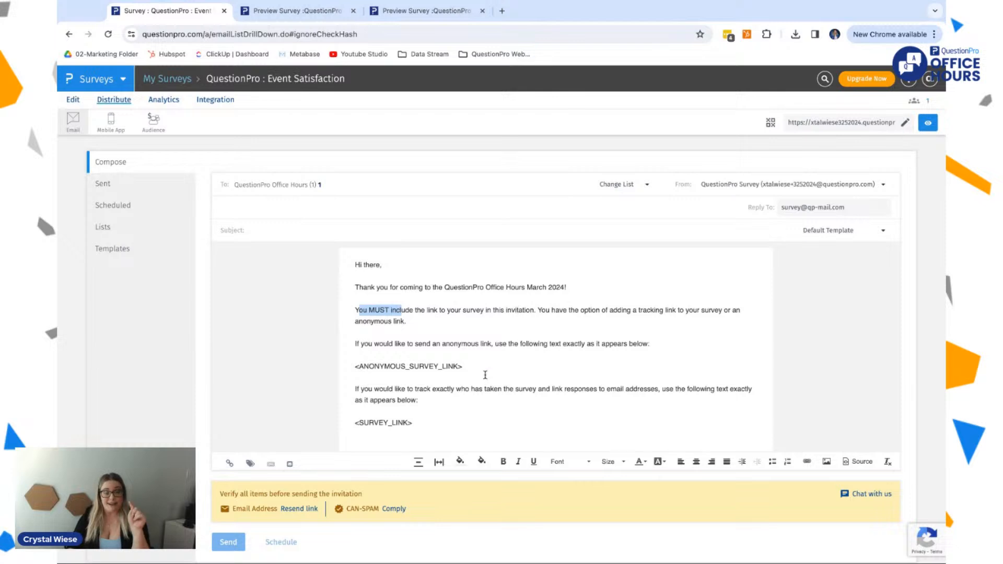
pyautogui.click(457, 372)
pyautogui.tripleClick(495, 366)
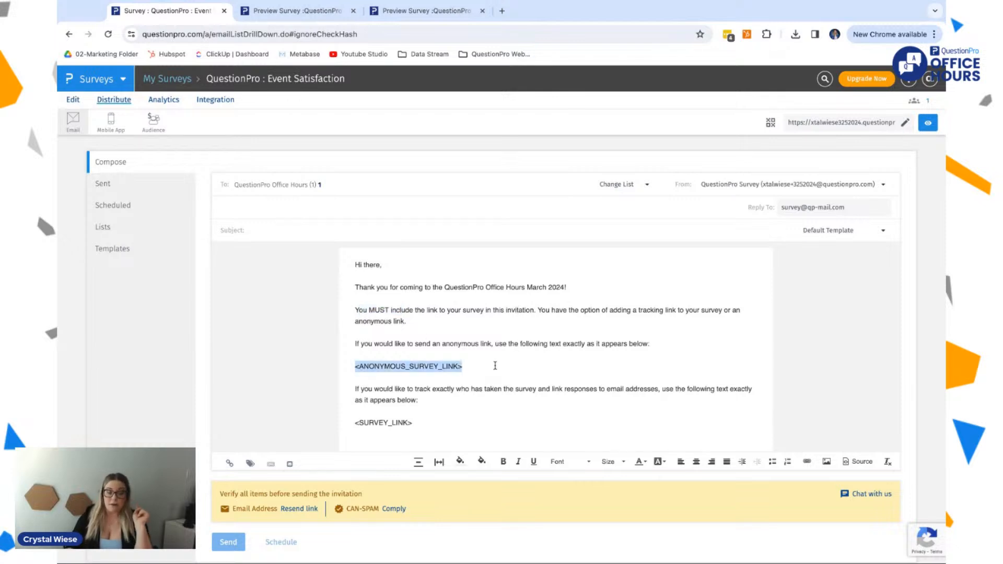
pyautogui.scroll(-1, 287, 362)
pyautogui.scroll(1, 287, 364)
pyautogui.scroll(1, 467, 340)
pyautogui.scroll(-1, 466, 339)
pyautogui.scroll(-1, 467, 339)
pyautogui.click(292, 398)
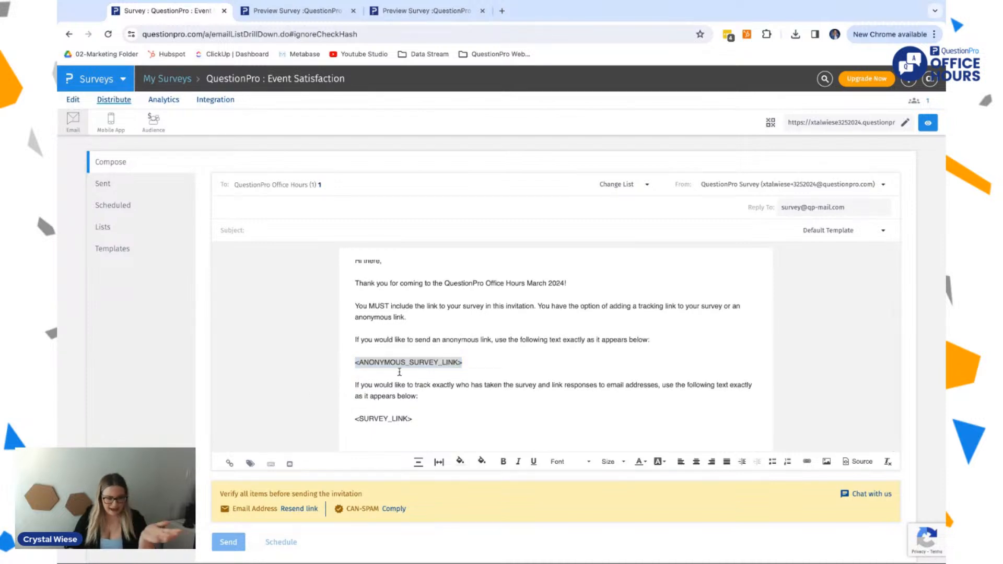
pyautogui.scroll(1, 398, 365)
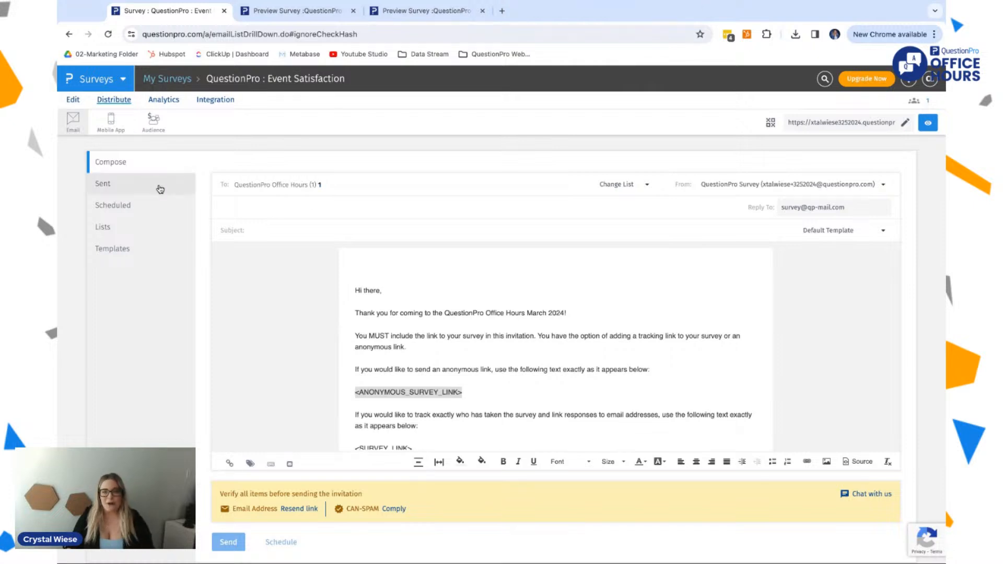
pyautogui.scroll(-1, 481, 345)
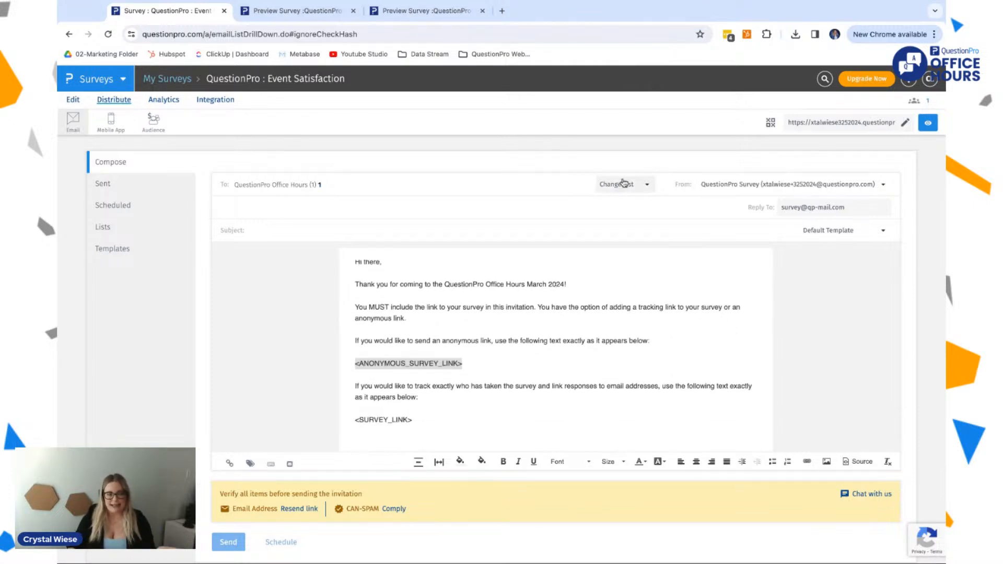
# Step: Set the invitation's subject to "Survey for QuestionPro Office Hours"
pyautogui.click(268, 232)
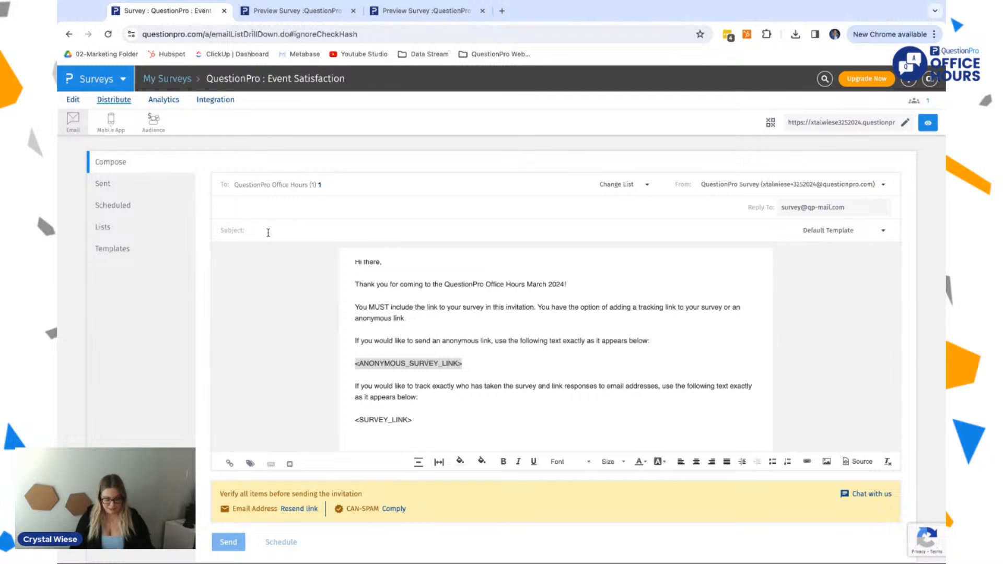
pyautogui.write('Pleas')
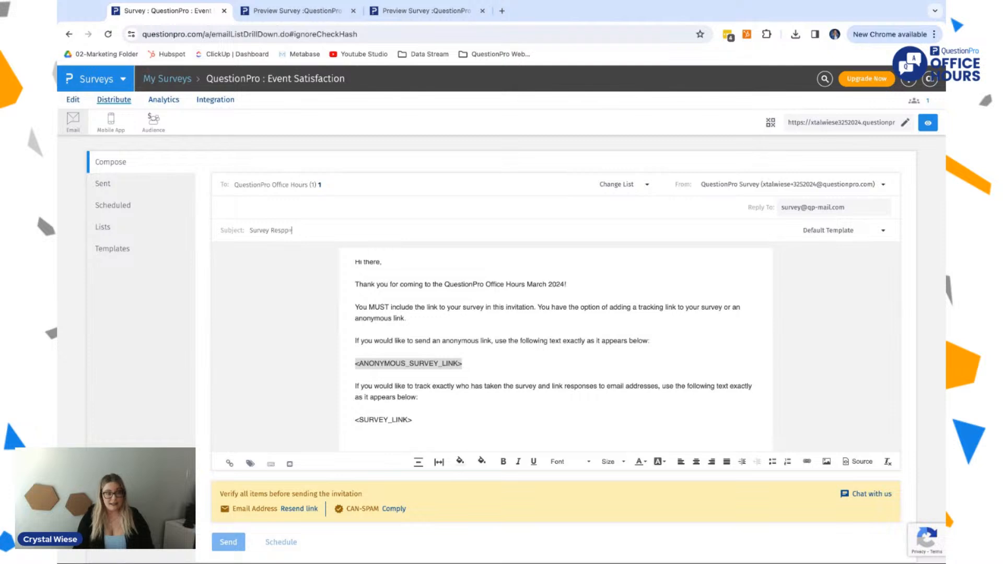
pyautogui.write('Survey fro')
pyautogui.write(' QuestionPro FO')
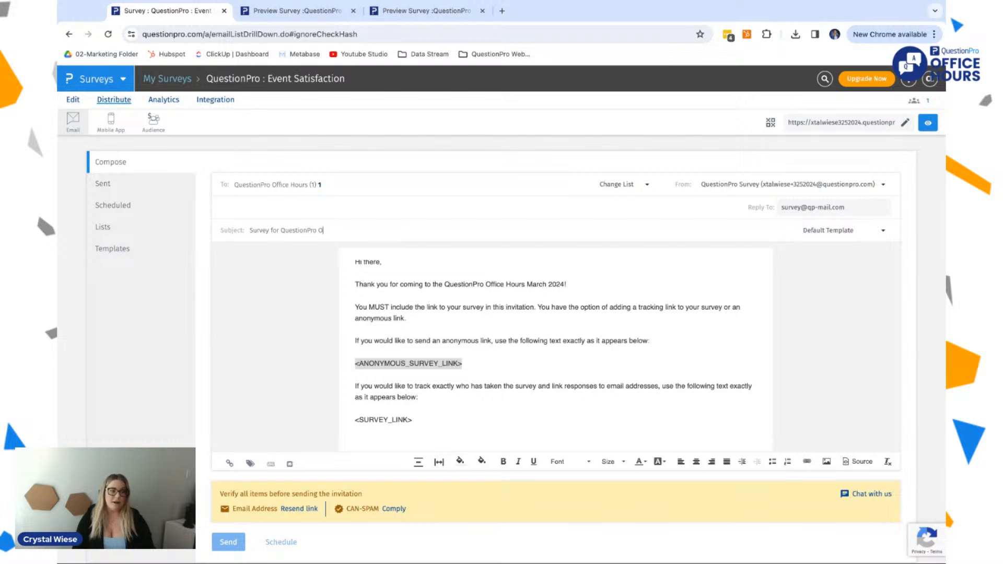
pyautogui.write('fice Hours')
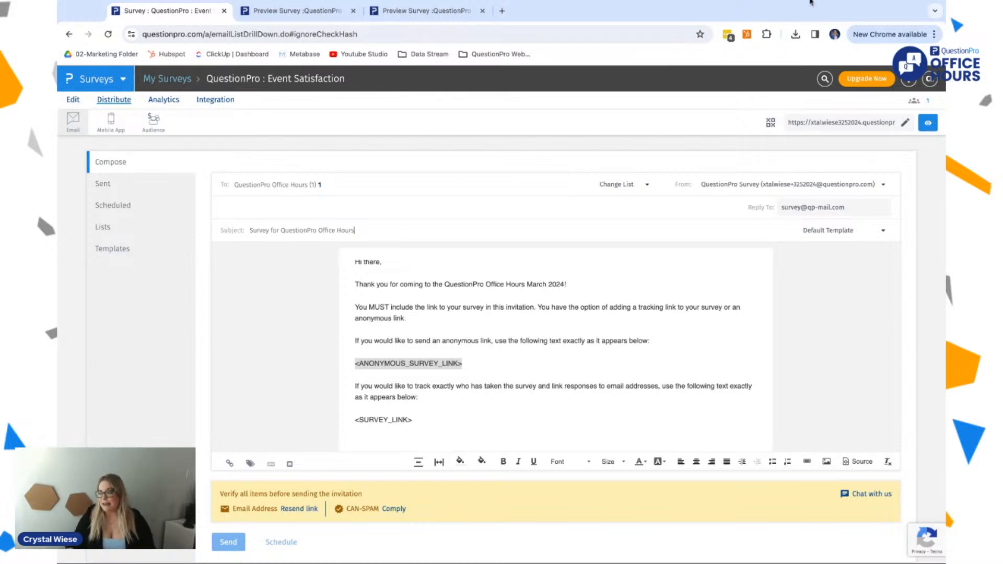
pyautogui.click(811, 2)
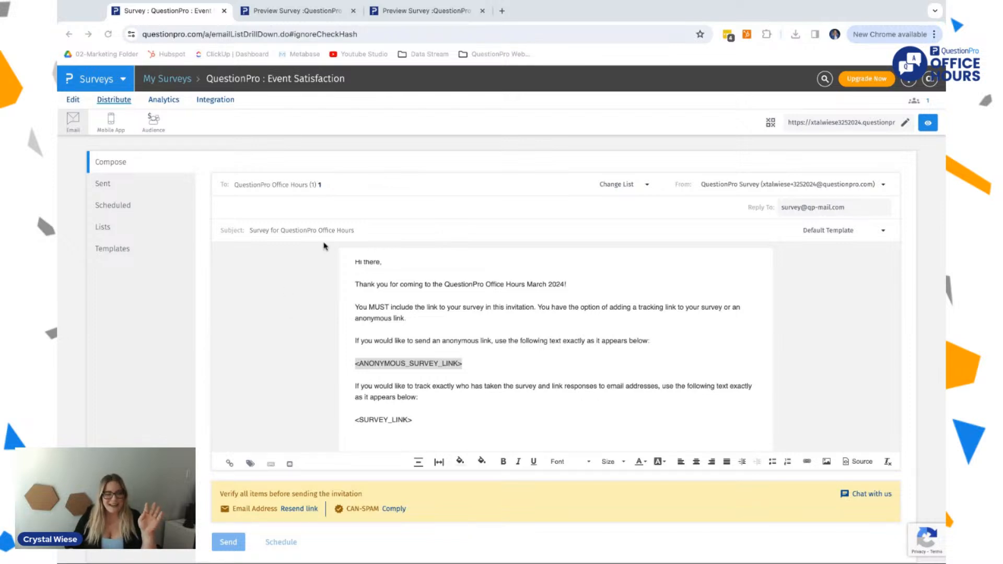
pyautogui.click(308, 231)
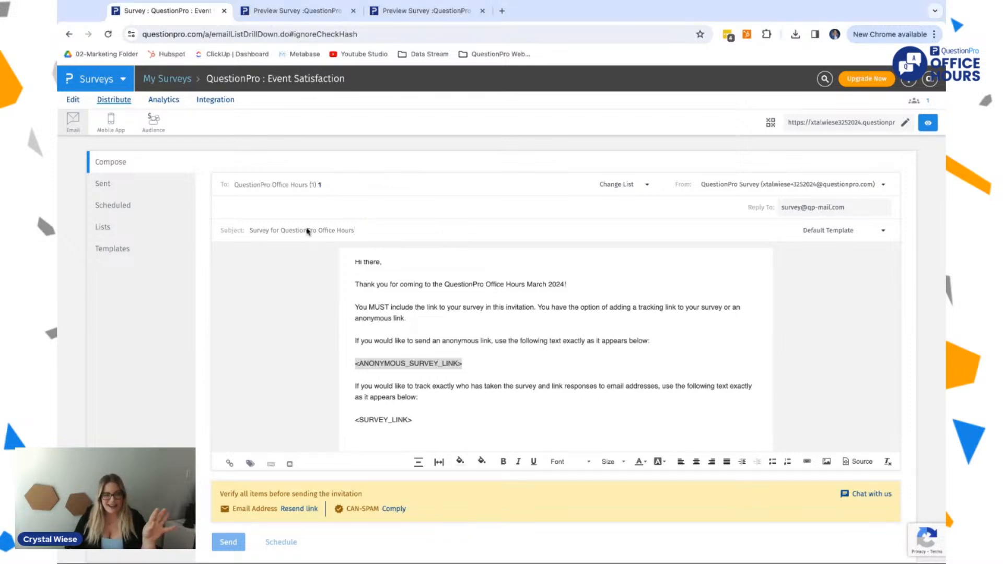
# Step: Review the recipient list choices and the sender name and email settings, closing them without adding a sender
pyautogui.click(635, 186)
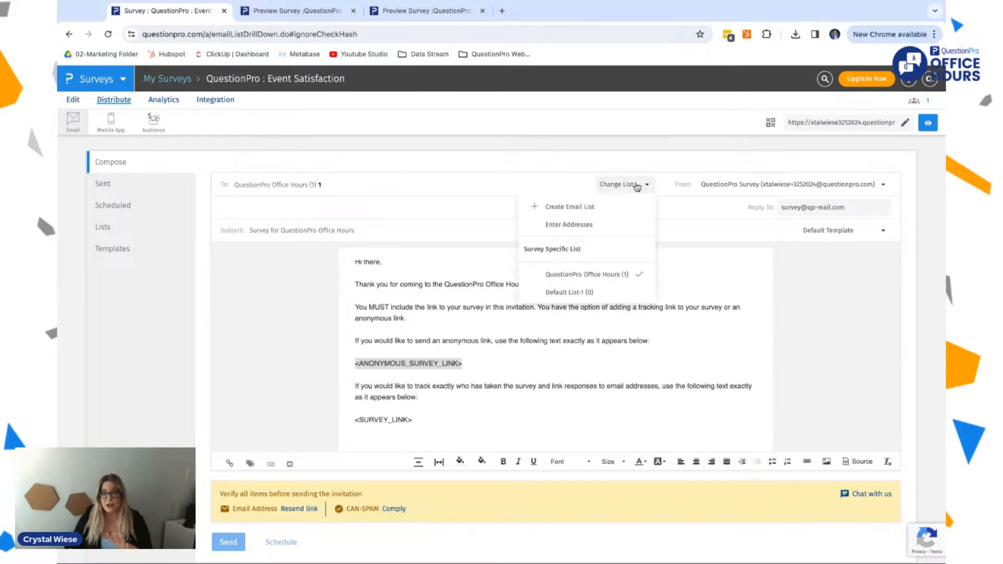
pyautogui.click(757, 186)
pyautogui.click(756, 208)
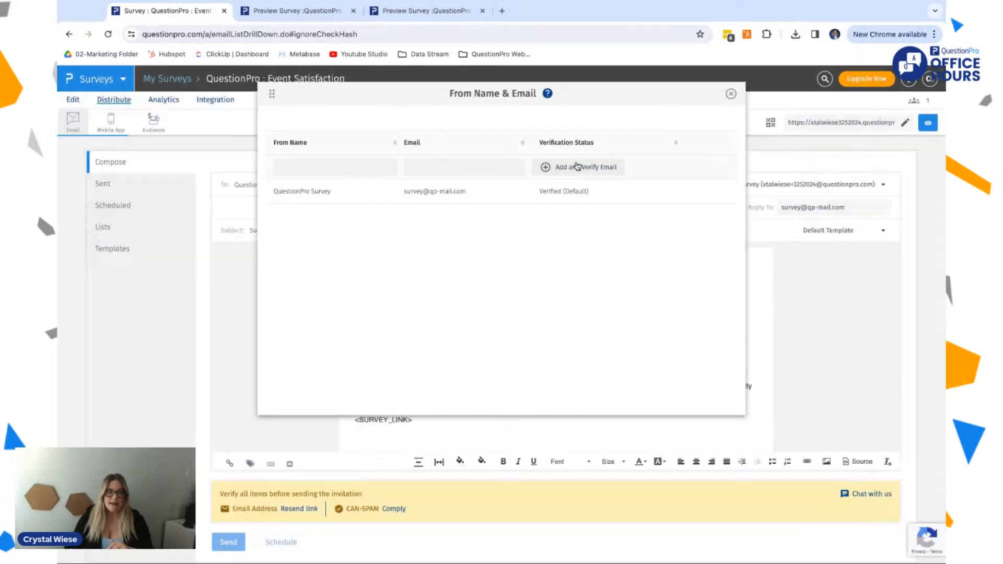
pyautogui.click(576, 166)
pyautogui.click(752, 99)
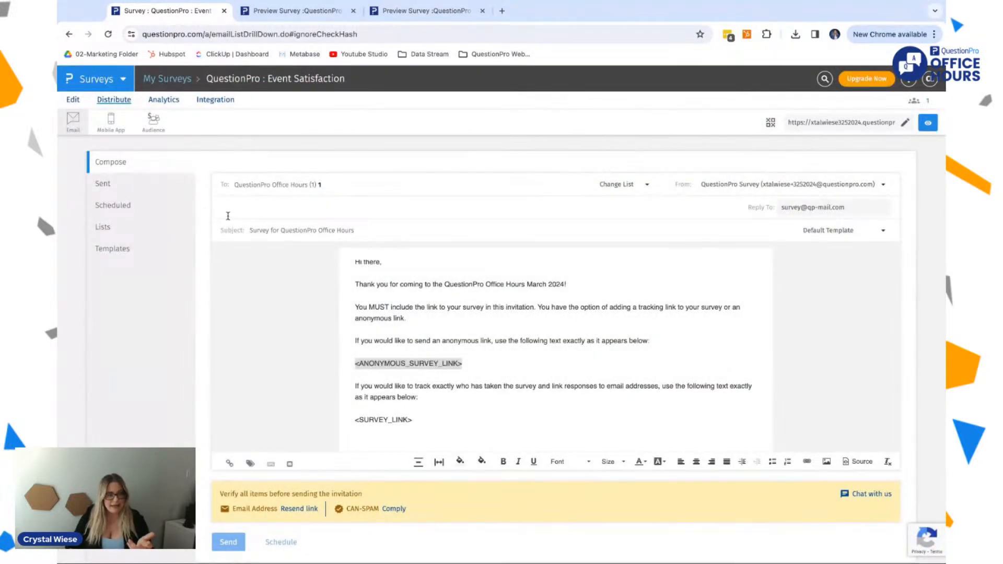
# Step: View the survey's QR code, close it, and select the full survey link
pyautogui.click(769, 124)
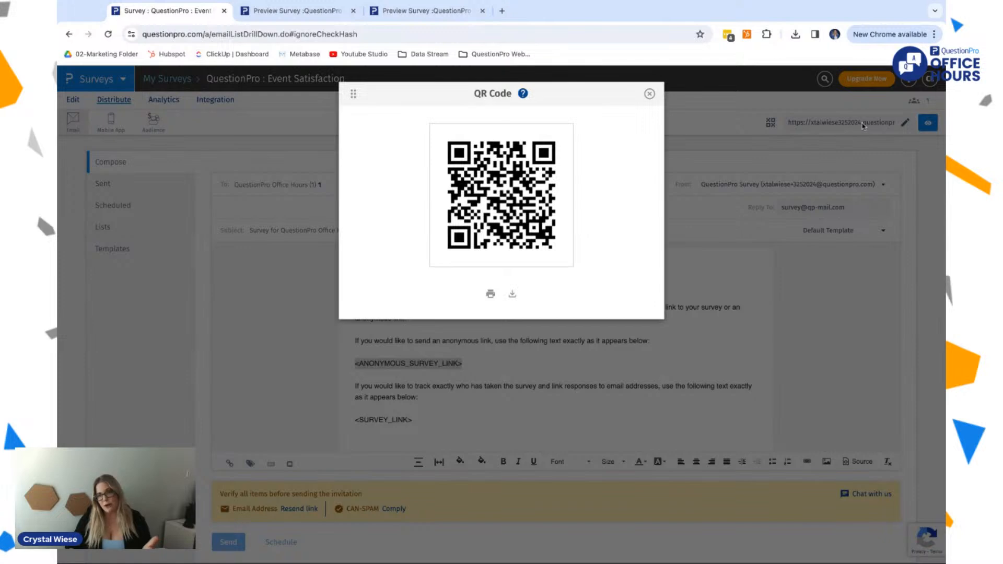
pyautogui.click(648, 93)
pyautogui.click(816, 125)
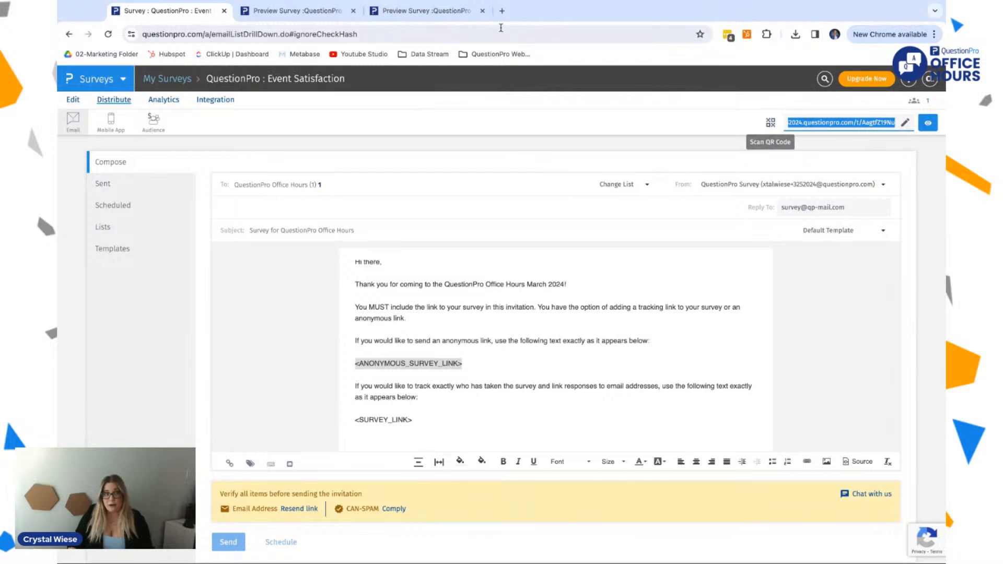
# Step: Check the survey preview's start page, return to the invitation page, and show the survey's QR code again
pyautogui.press('super+Tab')
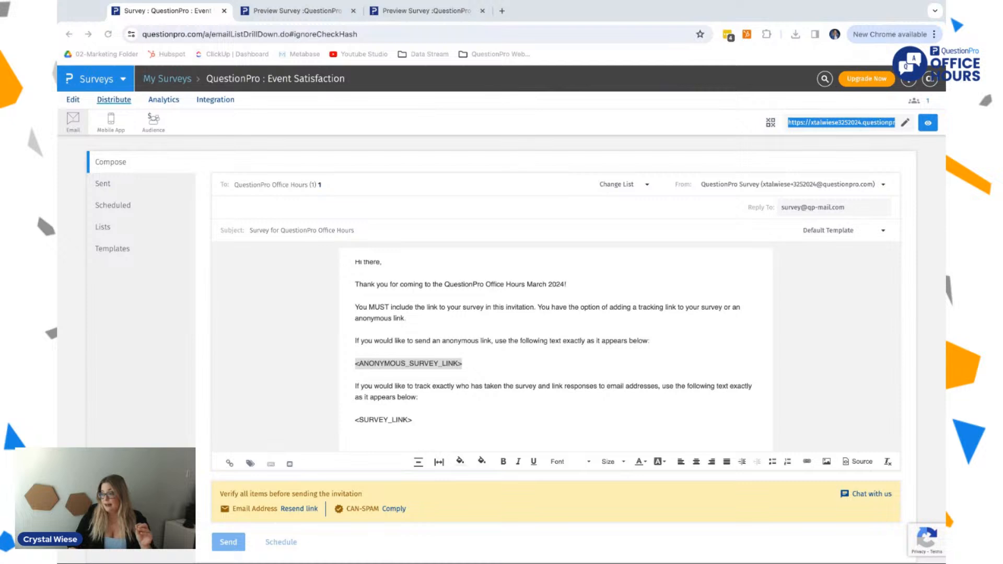
pyautogui.hotkey('ctrl', 'Tab')
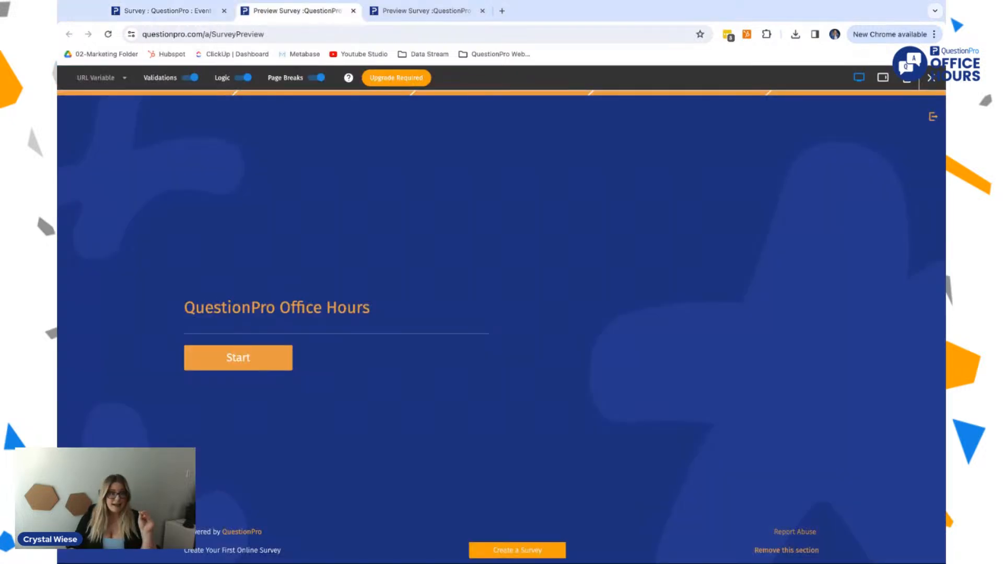
pyautogui.click(186, 11)
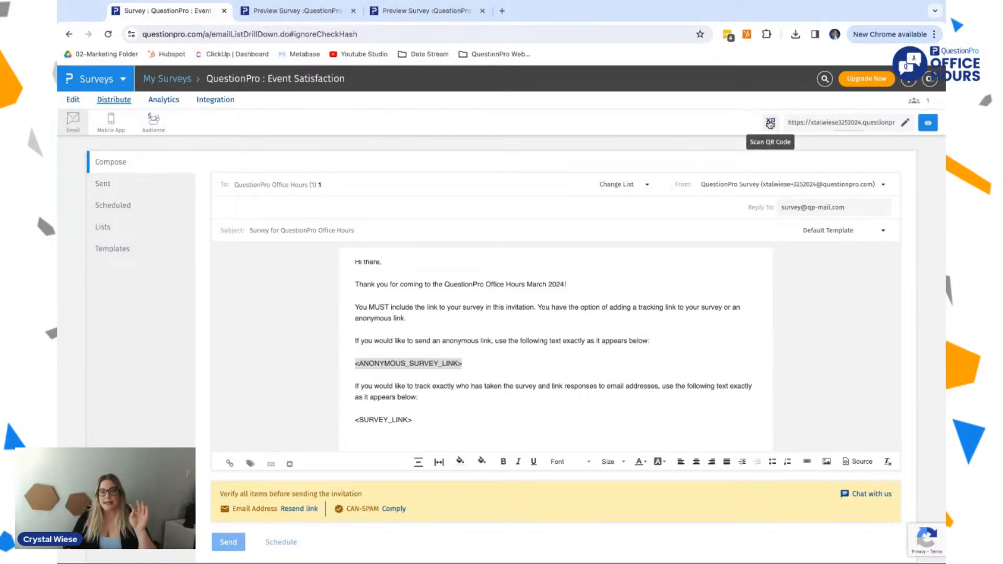
pyautogui.click(770, 123)
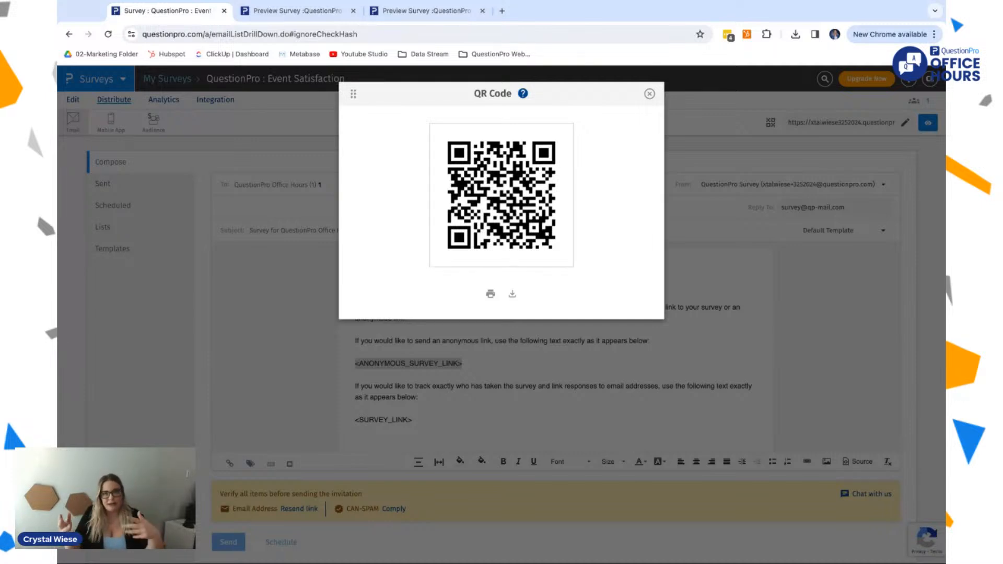
# Step: Close the QR code and review the survey's scheduled and sent distributions, email templates, recipient lists and list type filter
pyautogui.click(650, 93)
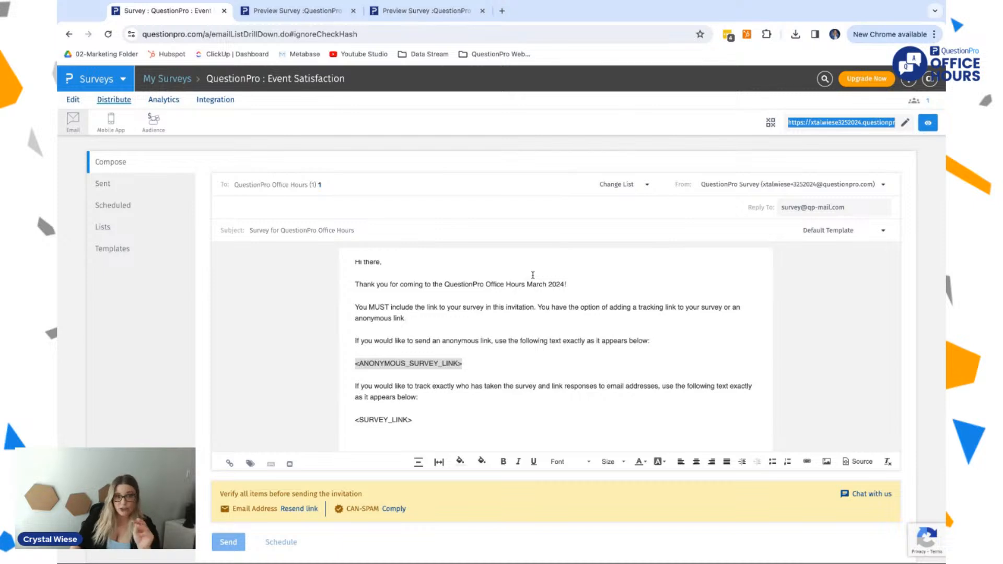
pyautogui.scroll(1, 532, 274)
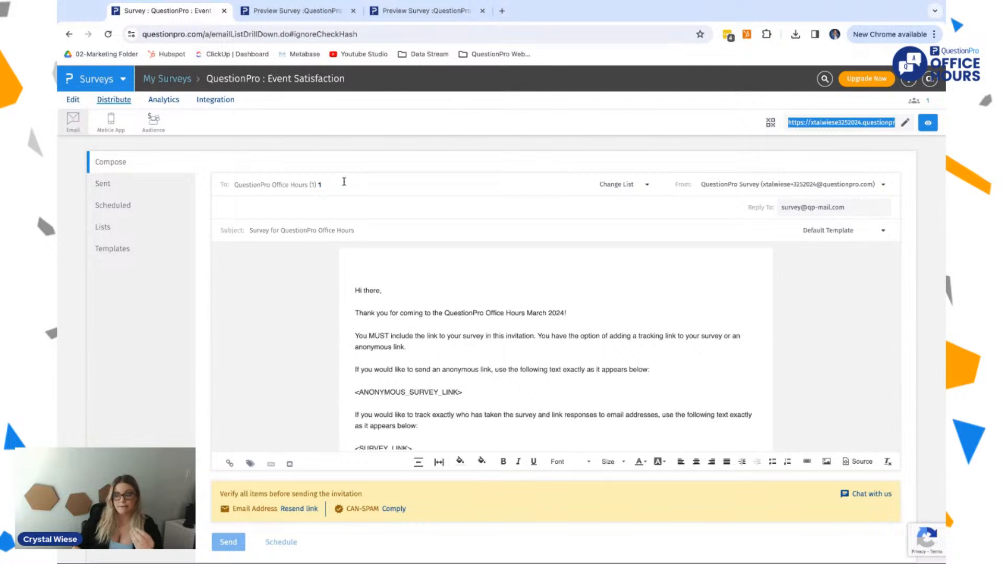
pyautogui.click(127, 205)
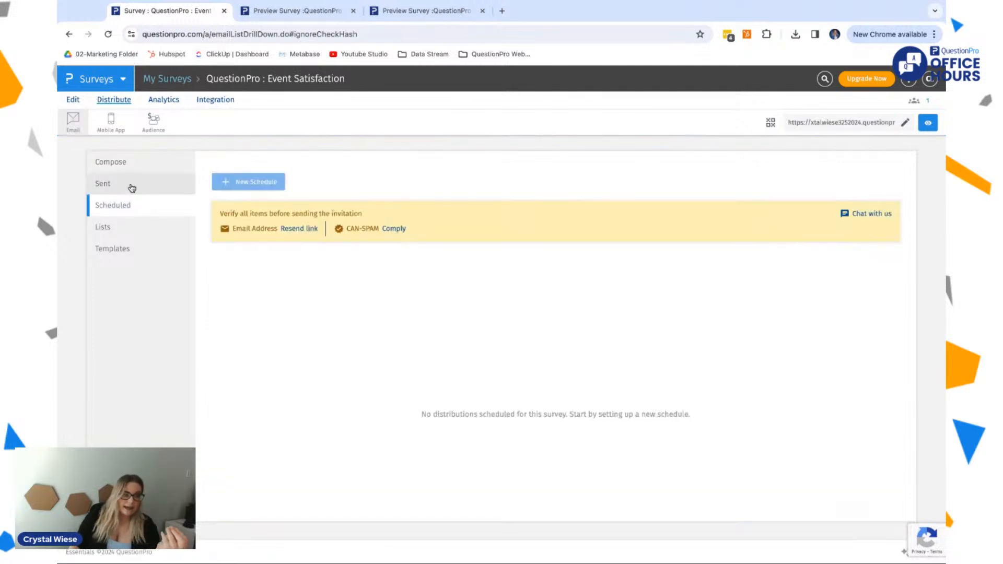
pyautogui.click(132, 187)
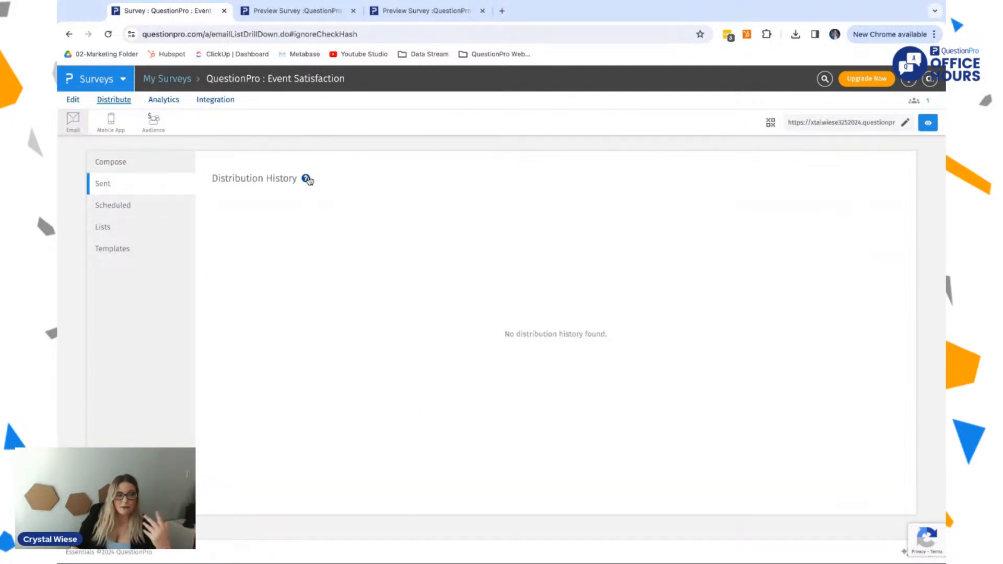
pyautogui.click(165, 209)
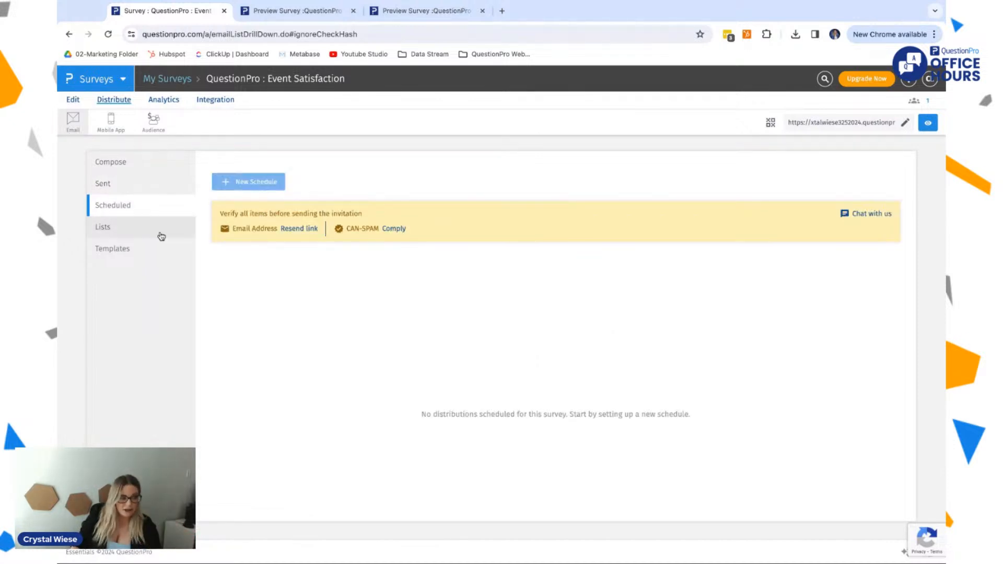
pyautogui.click(141, 251)
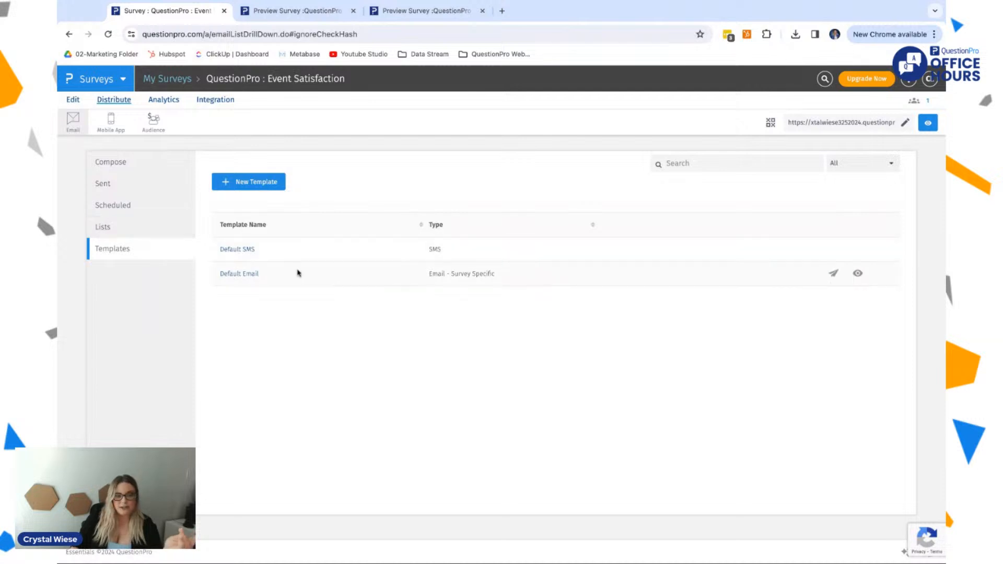
pyautogui.click(137, 233)
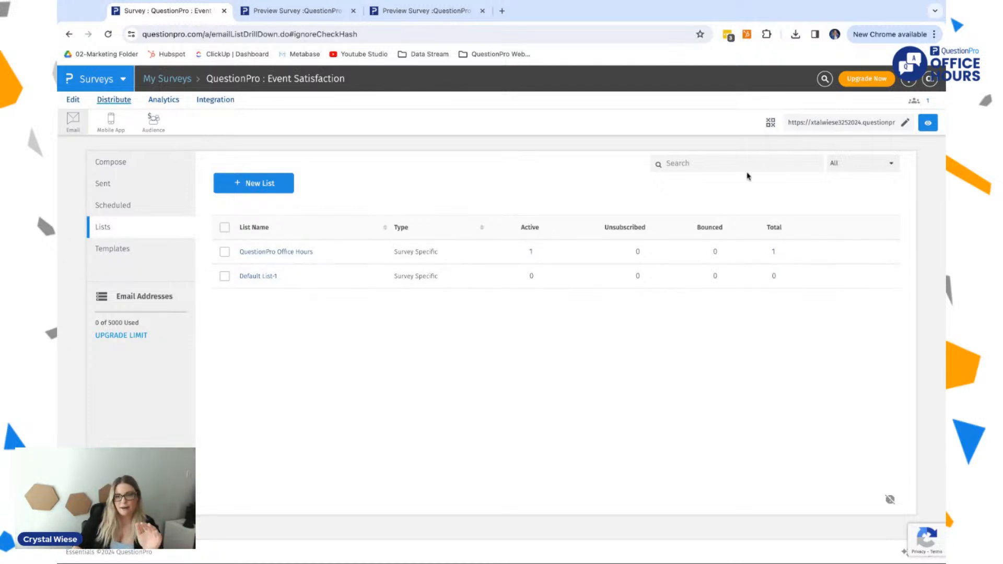
pyautogui.click(851, 166)
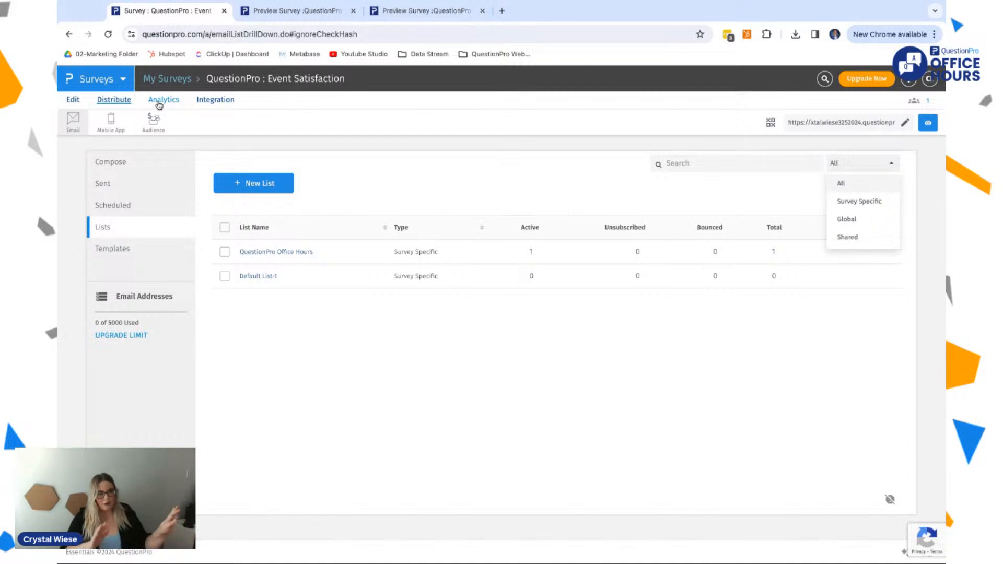
# Step: Go back to editing the survey and review its general settings, including status, multiple responding and location capture
pyautogui.click(73, 100)
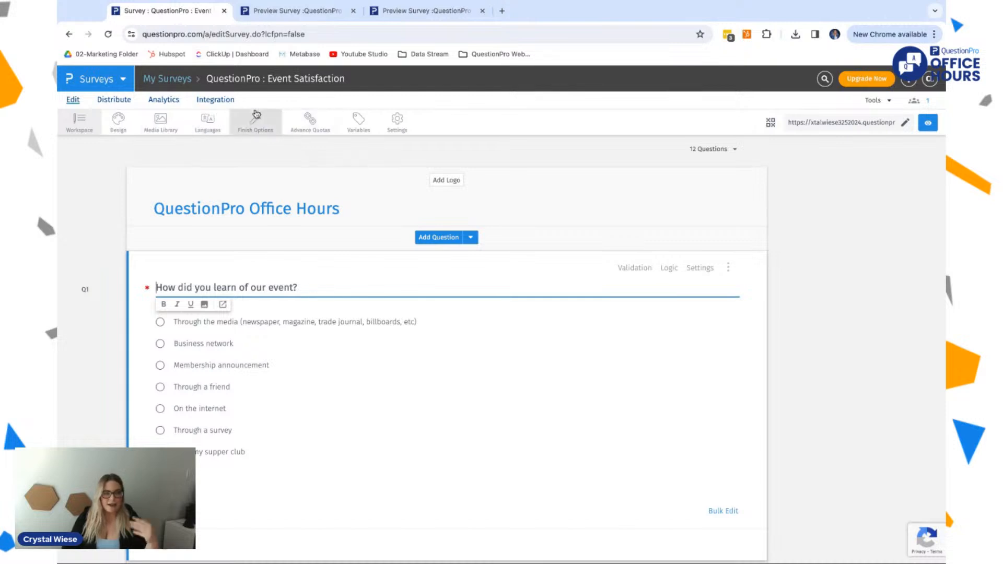
pyautogui.click(362, 131)
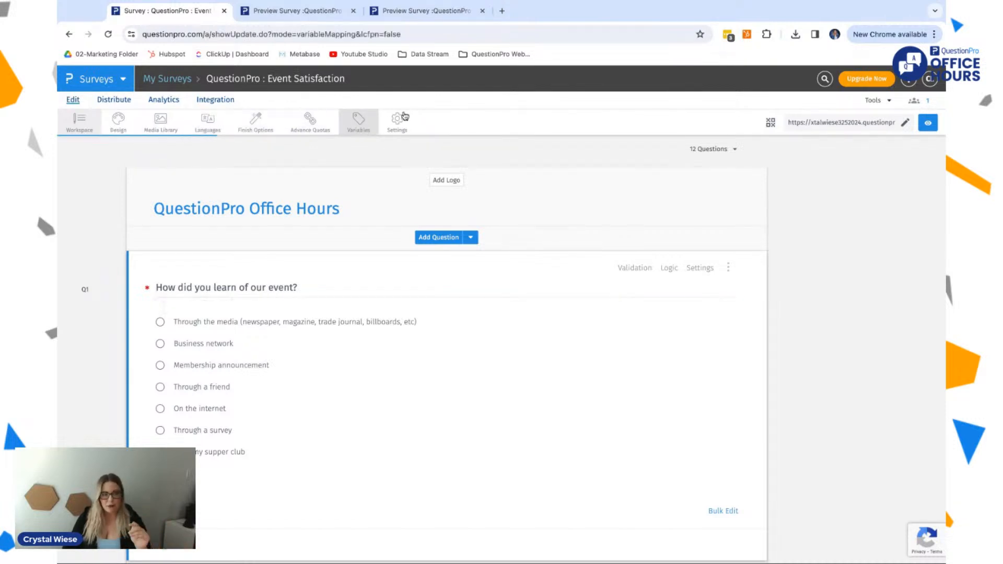
pyautogui.click(400, 119)
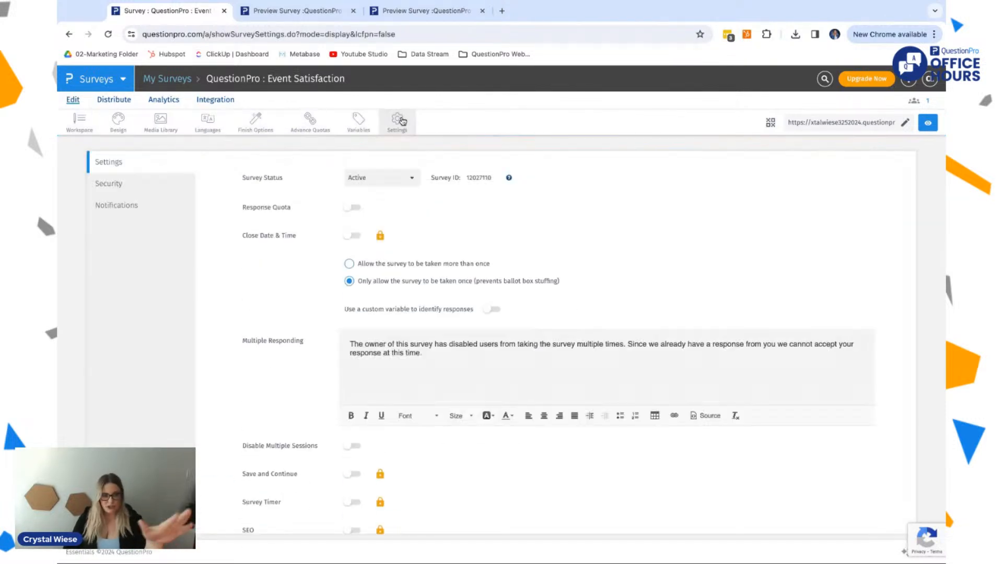
pyautogui.scroll(-3, 289, 339)
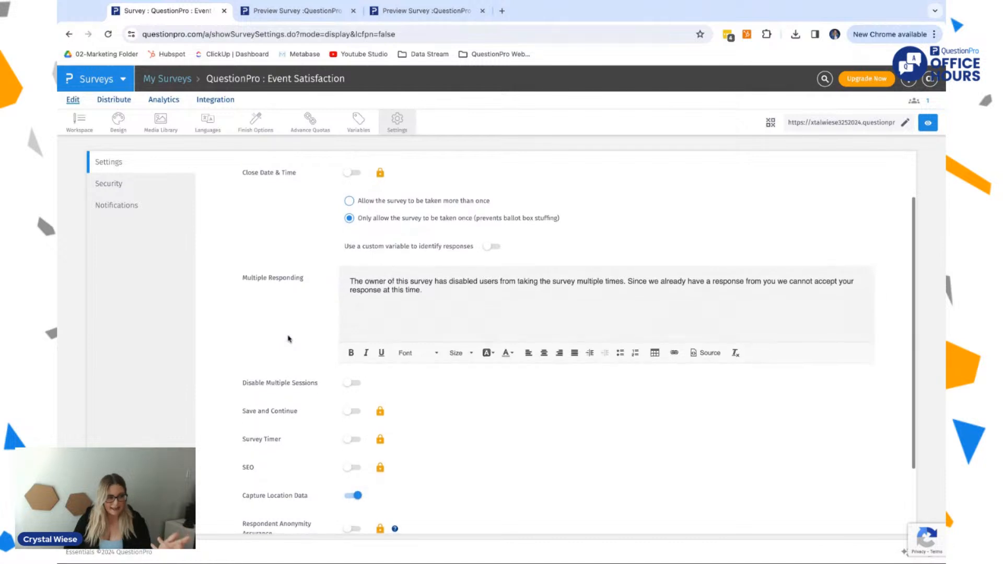
pyautogui.scroll(3, 288, 340)
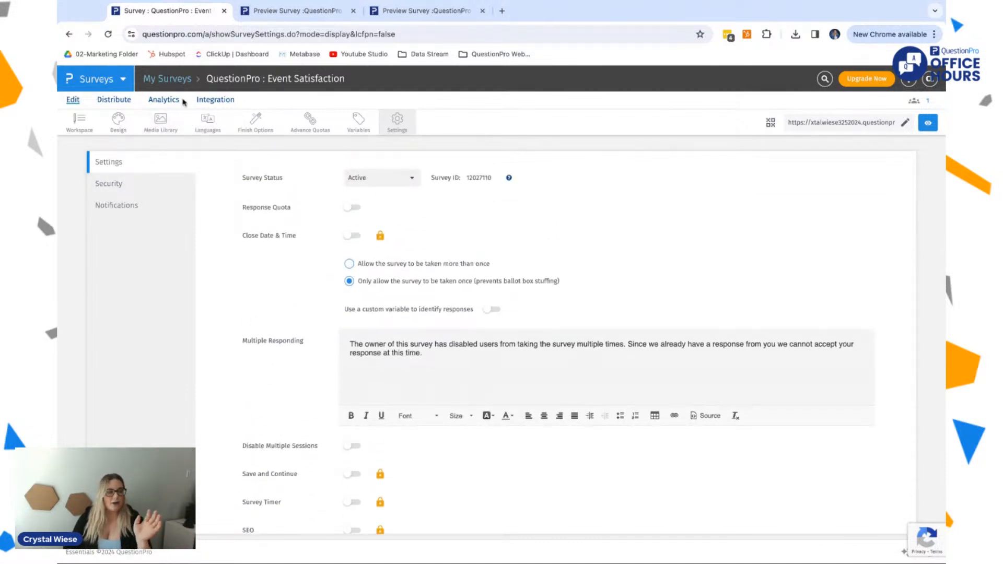
# Step: Open the survey's analytics dashboard, switch report sharing off and on again, and copy the report link
pyautogui.click(166, 100)
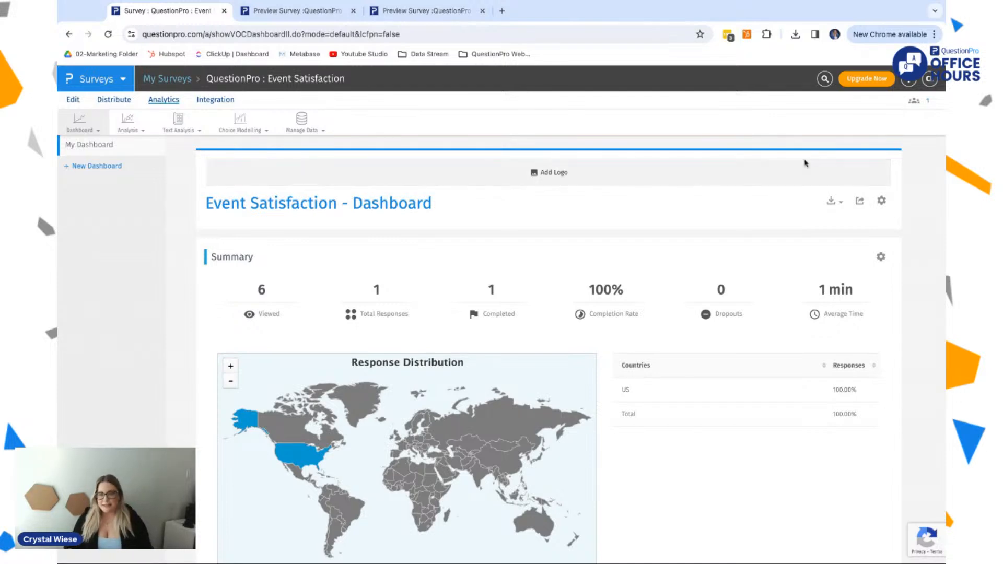
pyautogui.click(860, 202)
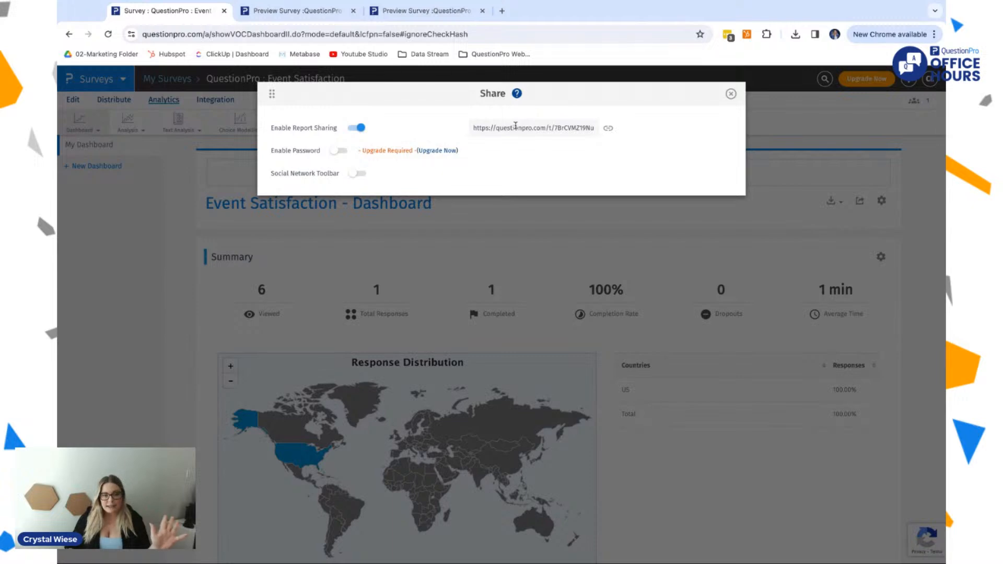
pyautogui.click(357, 129)
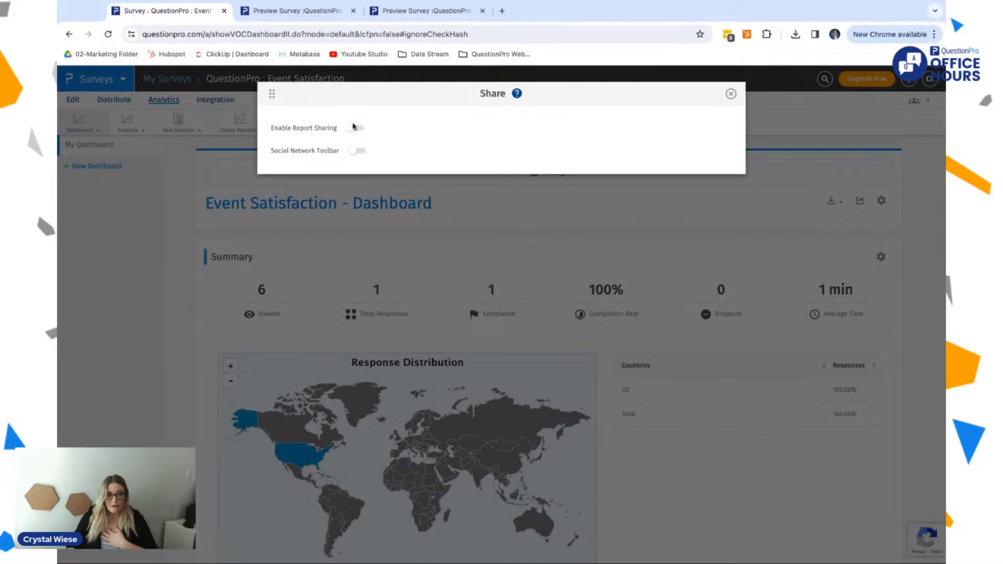
pyautogui.click(355, 129)
pyautogui.click(544, 129)
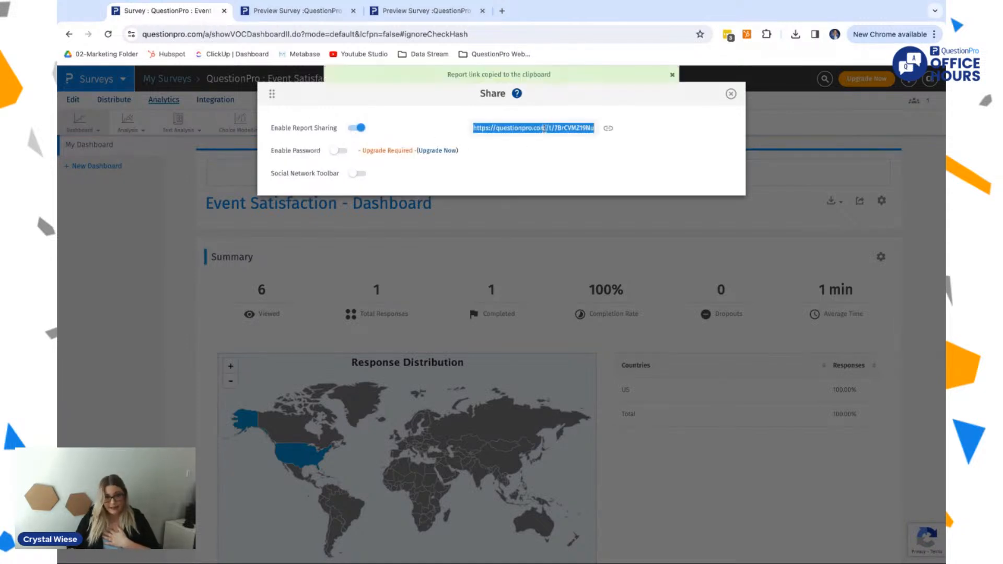
# Step: Open the copied report link in a new tab, review its summary and question charts, and return to the dashboard, closing the sharing options
pyautogui.click(502, 11)
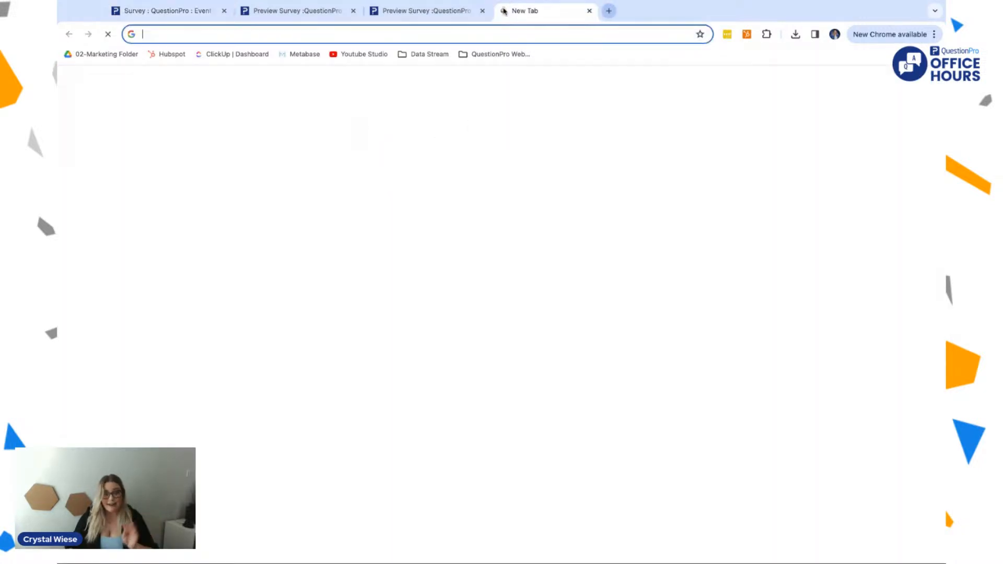
pyautogui.hotkey('ctrl', 'v')
pyautogui.press('Return')
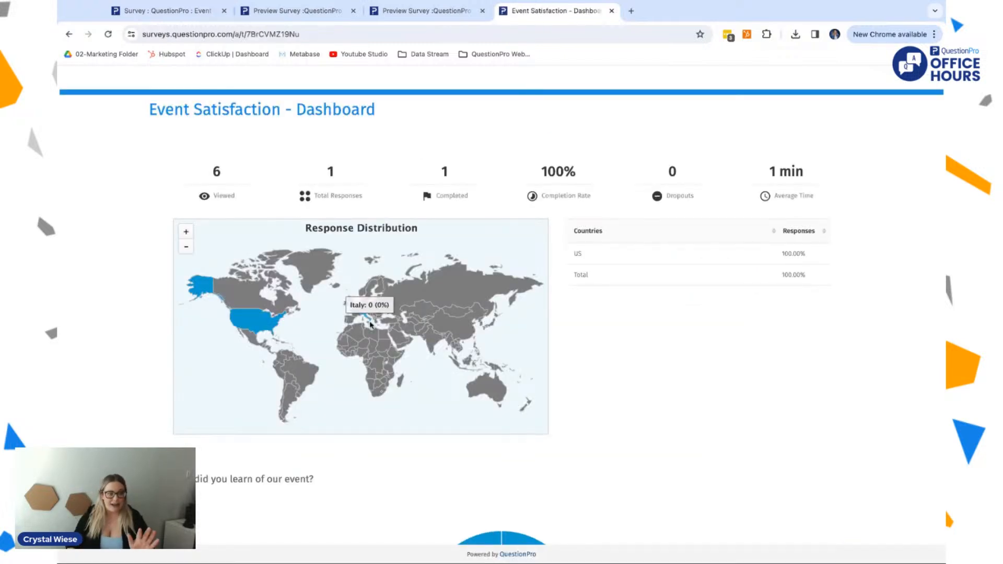
pyautogui.scroll(-5, 218, 161)
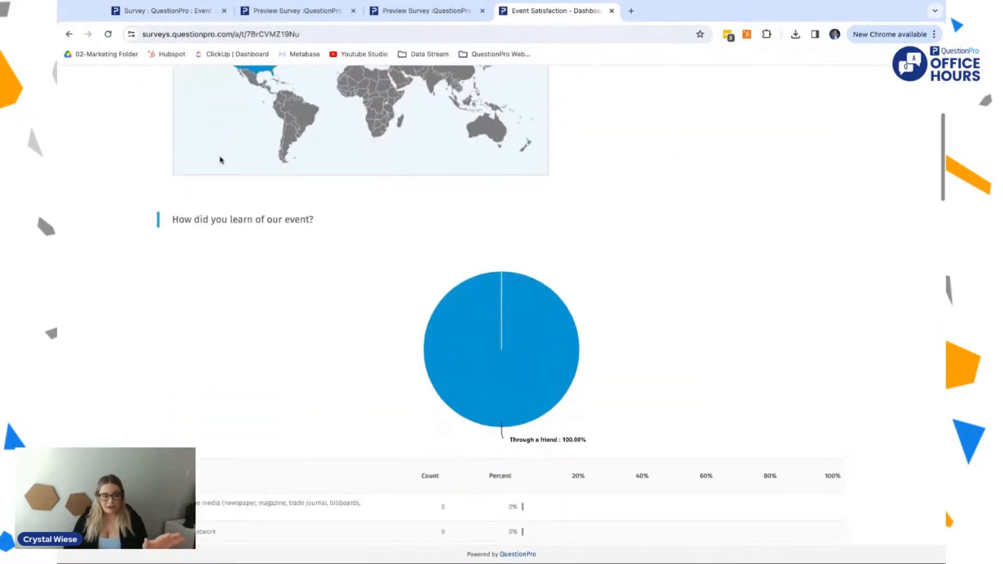
pyautogui.scroll(-5, 220, 159)
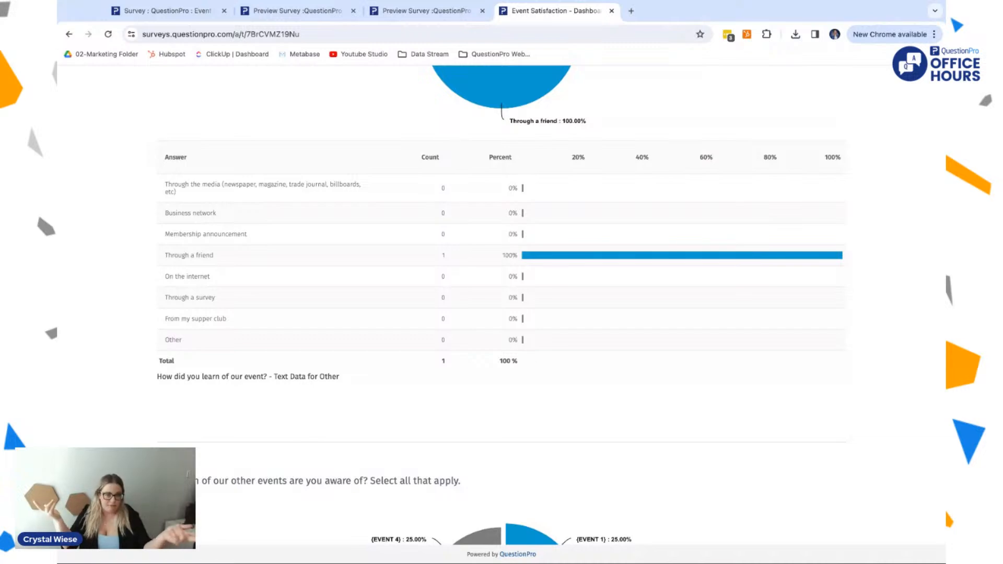
pyautogui.scroll(-6, 501, 309)
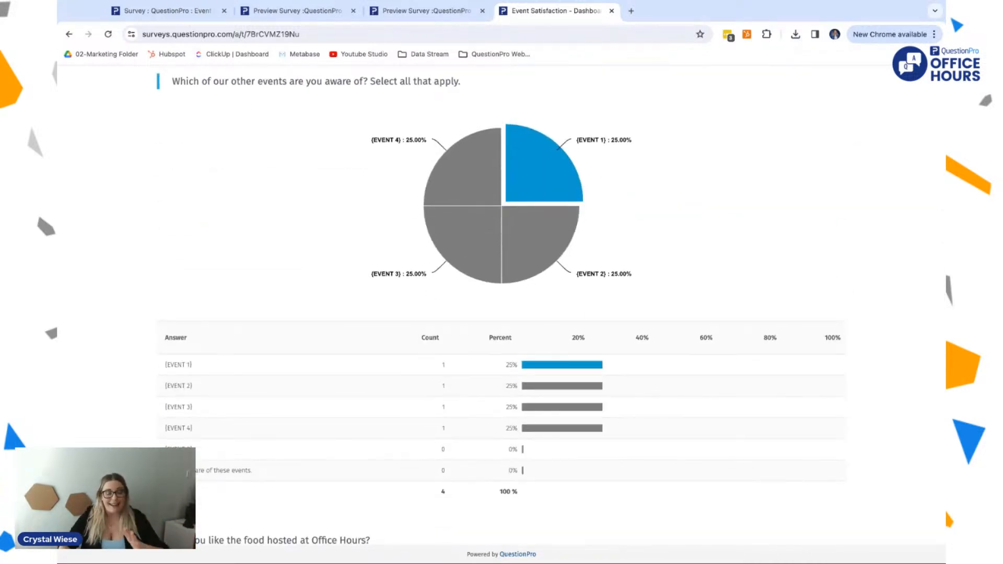
pyautogui.scroll(15, 502, 308)
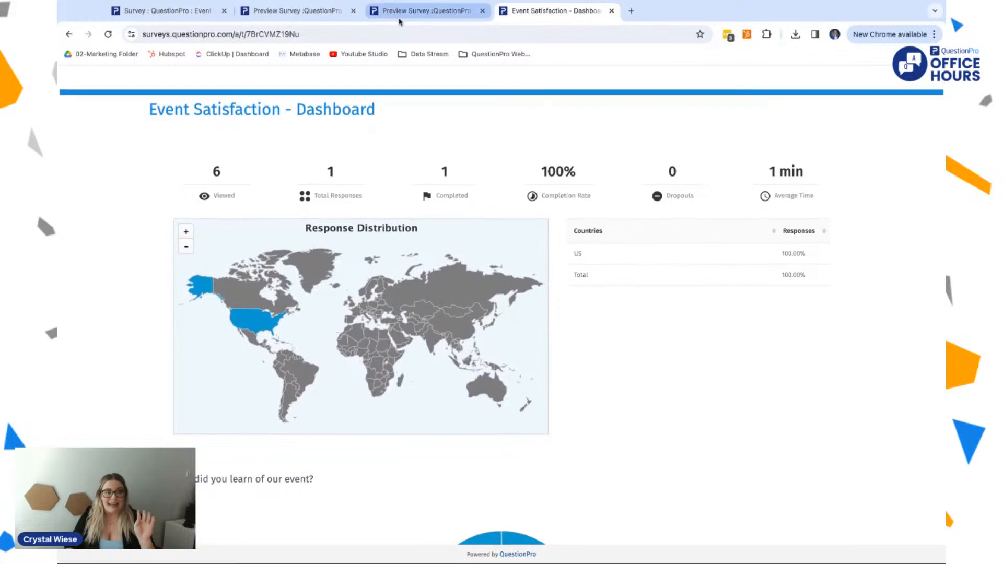
pyautogui.click(447, 12)
pyautogui.click(173, 13)
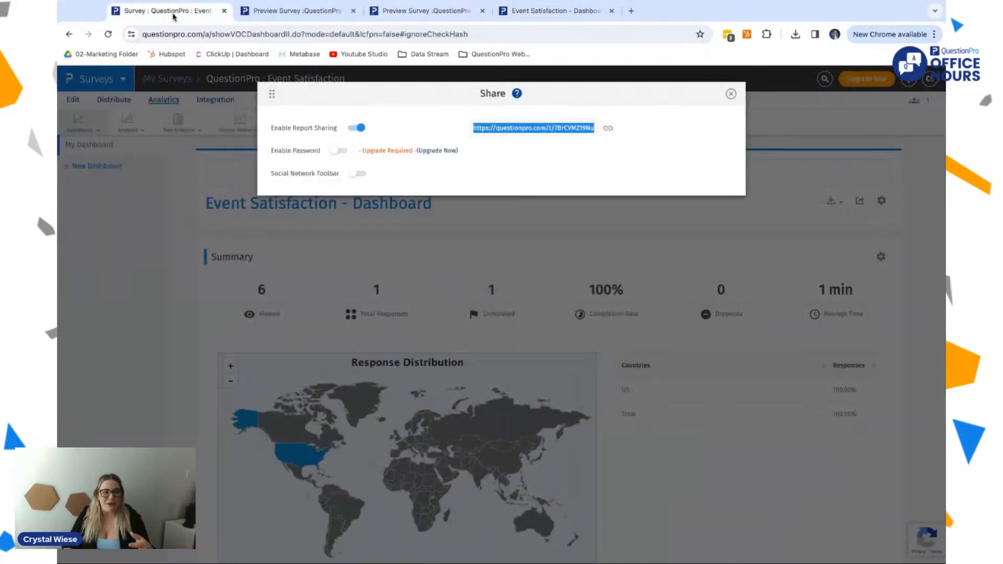
pyautogui.click(730, 94)
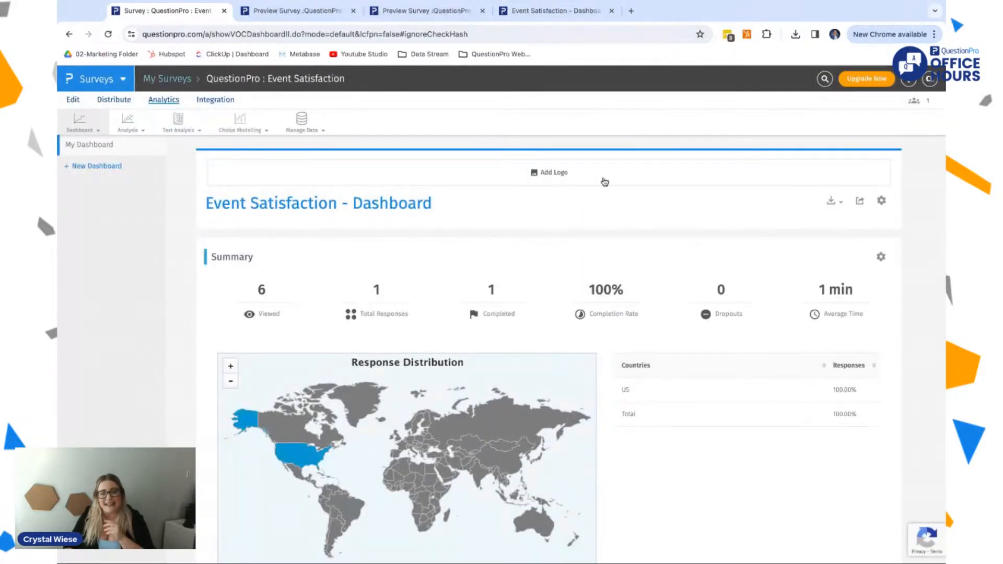
# Step: Expand the dashboard's settings and check the logo image picker, closing it without adding an image
pyautogui.click(881, 200)
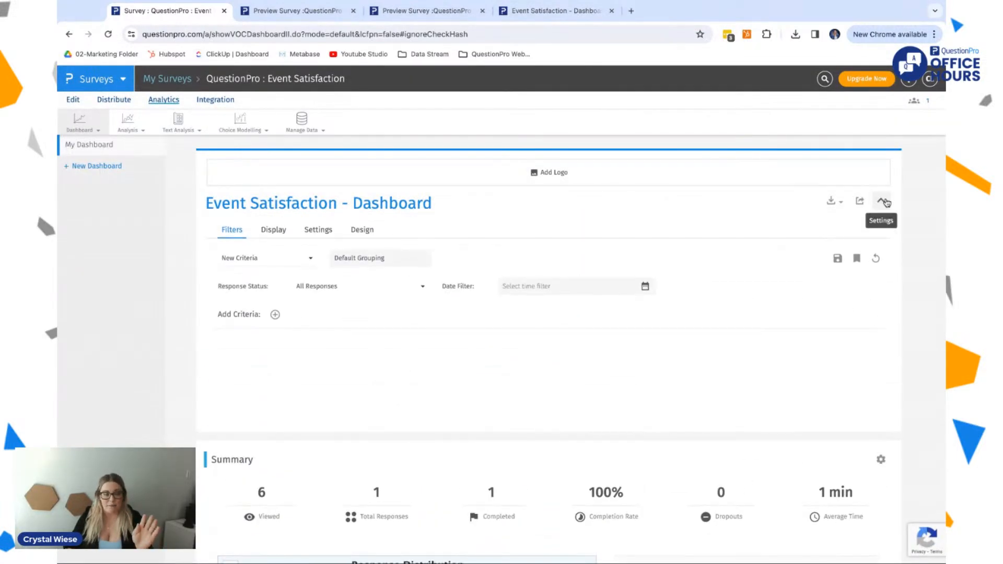
pyautogui.click(572, 174)
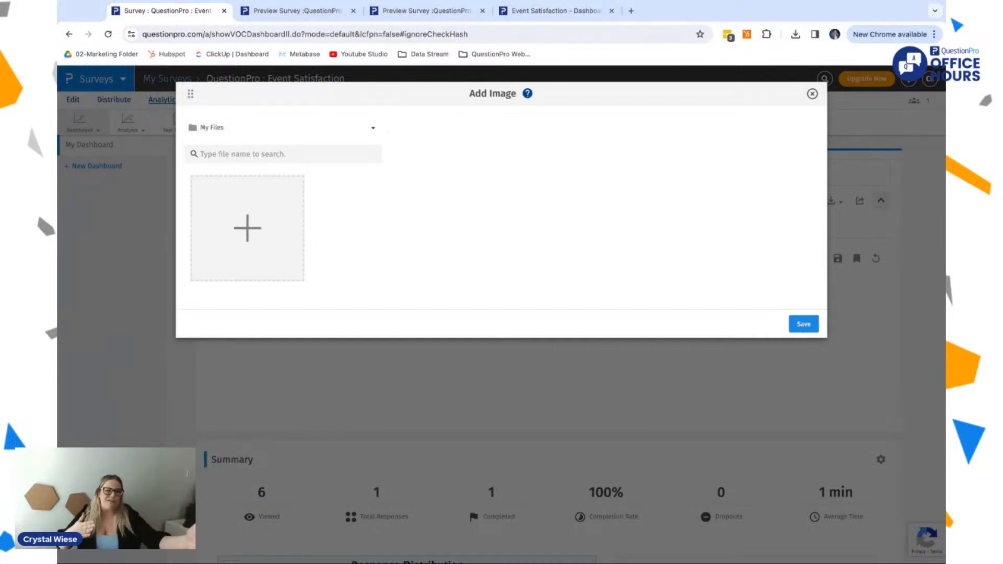
pyautogui.click(812, 94)
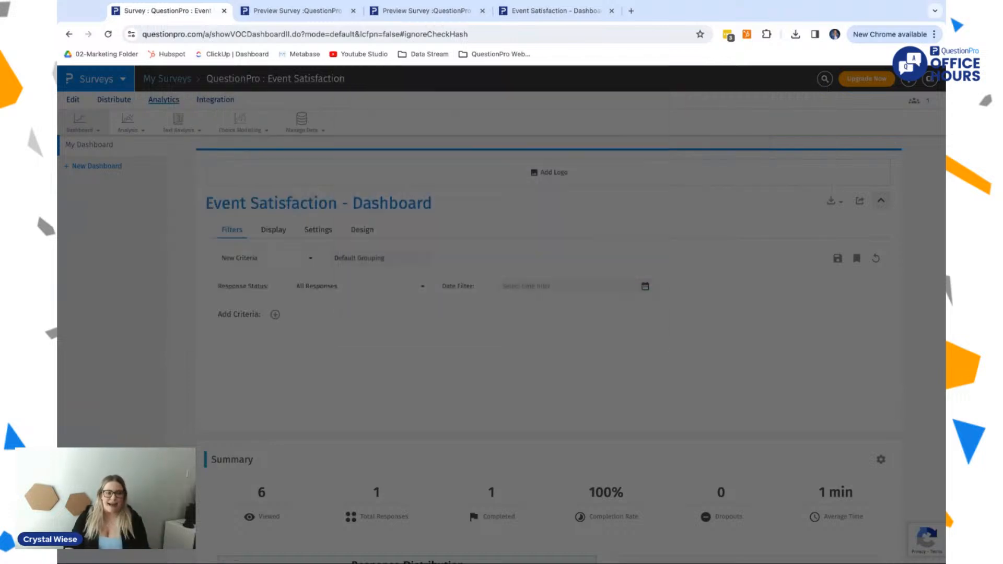
# Step: Rename the dashboard title to "QuestionPro Office Hours 2024 Dashboard"
pyautogui.click(353, 206)
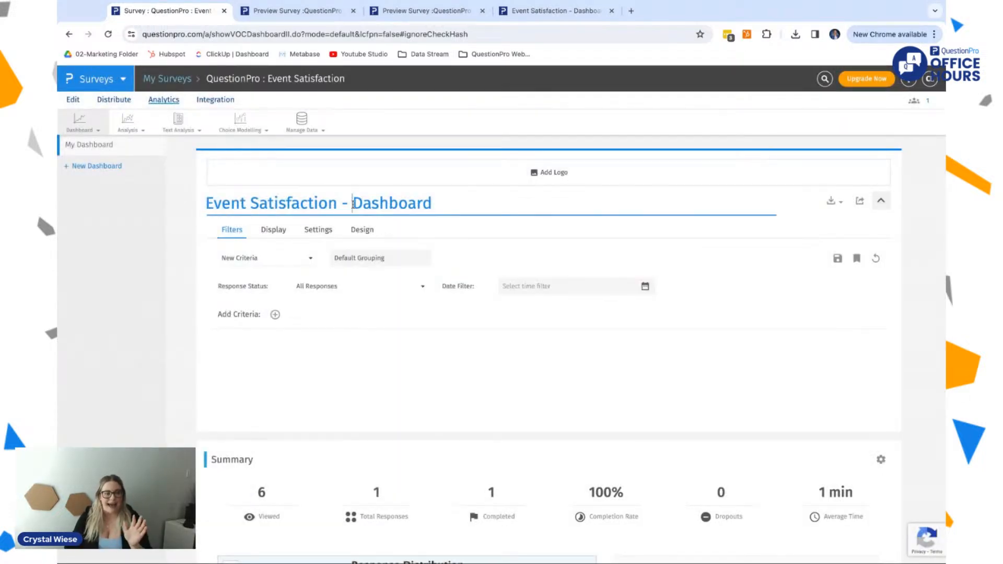
pyautogui.tripleClick(315, 205)
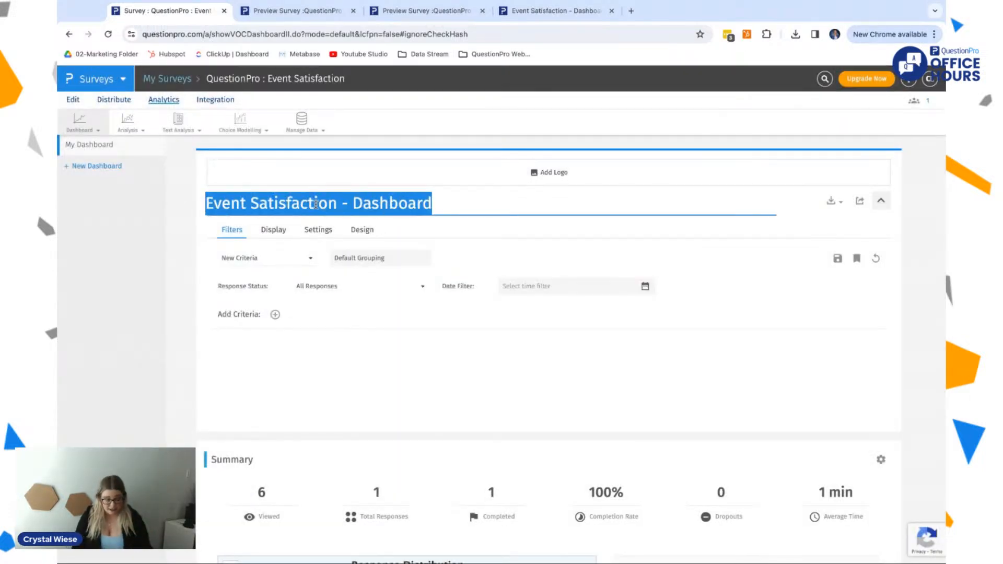
pyautogui.write('QuestionPro')
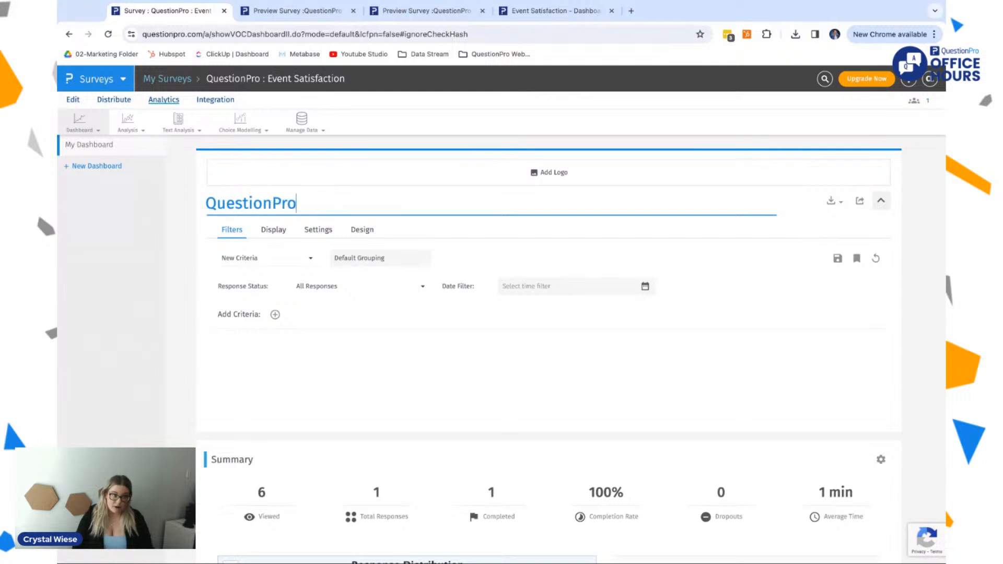
pyautogui.write(' Office Hours 2024 ah')
pyautogui.press('BackSpace')
pyautogui.press('BackSpace')
pyautogui.write('Da')
pyautogui.write('sha')
pyautogui.write('board')
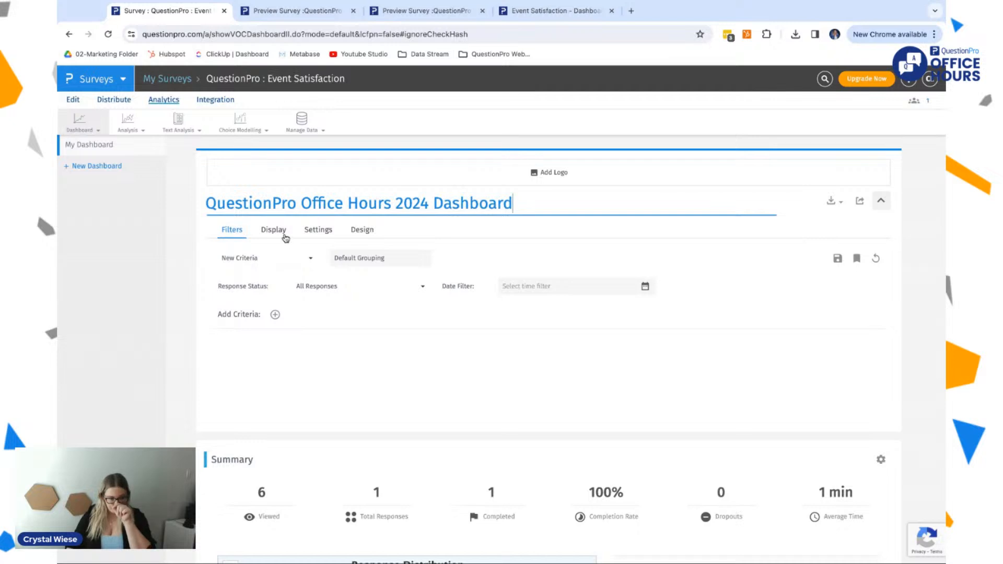
# Step: Set the dashboard's date filter to the last 30 days and switch its filter criteria to Use Existing
pyautogui.click(592, 286)
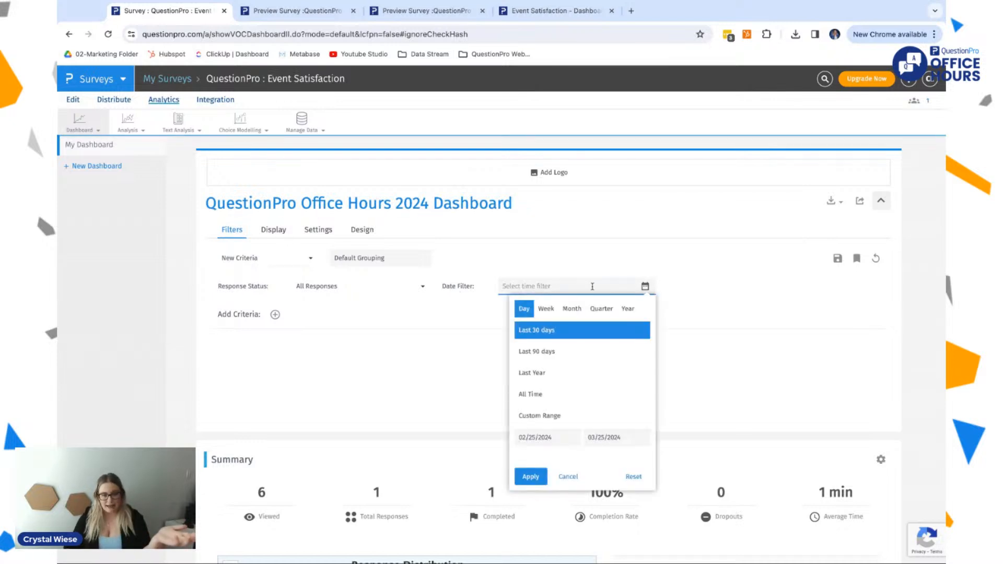
pyautogui.click(545, 351)
pyautogui.click(531, 286)
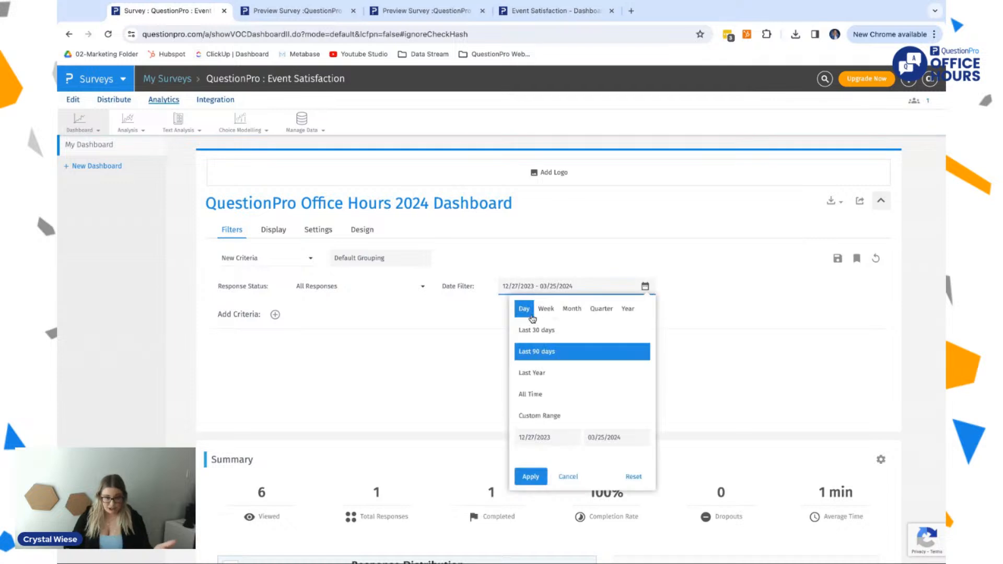
pyautogui.click(530, 329)
pyautogui.click(367, 259)
pyautogui.click(298, 258)
pyautogui.click(275, 295)
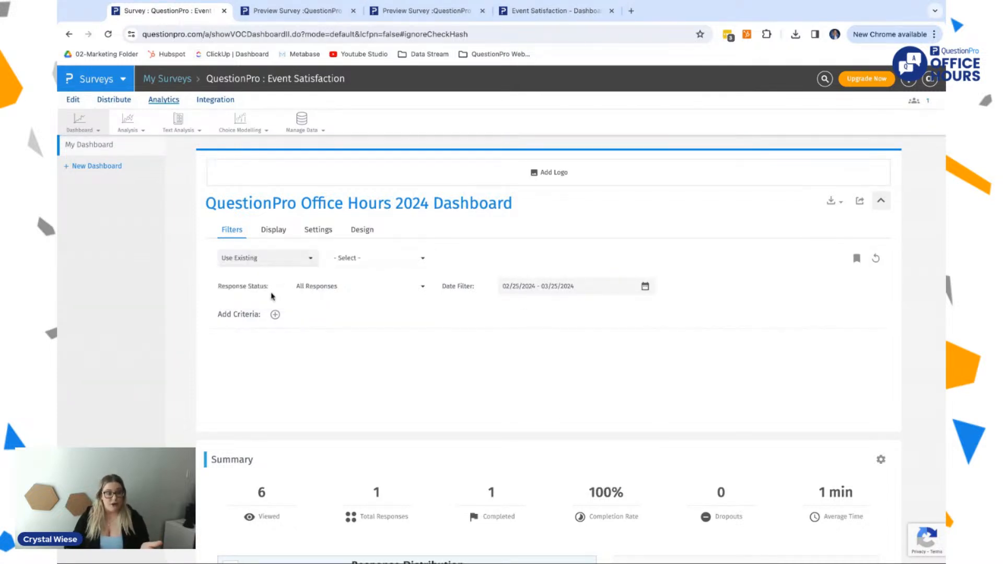
# Step: Switch the dashboard's filter criteria back to New Criteria
pyautogui.click(363, 259)
pyautogui.click(293, 257)
pyautogui.click(269, 277)
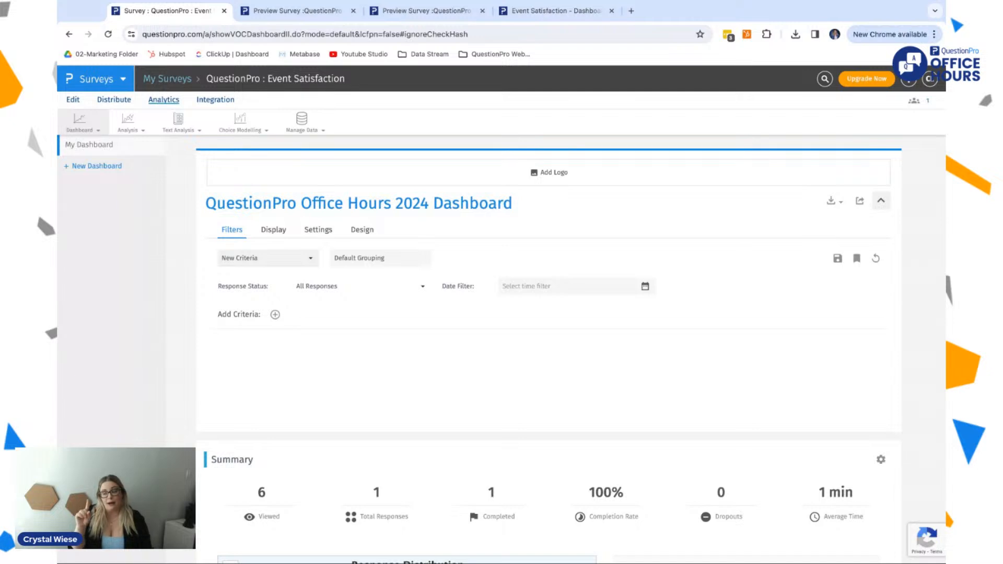
# Step: Turn on Word Cloud in the dashboard's settings
pyautogui.click(318, 230)
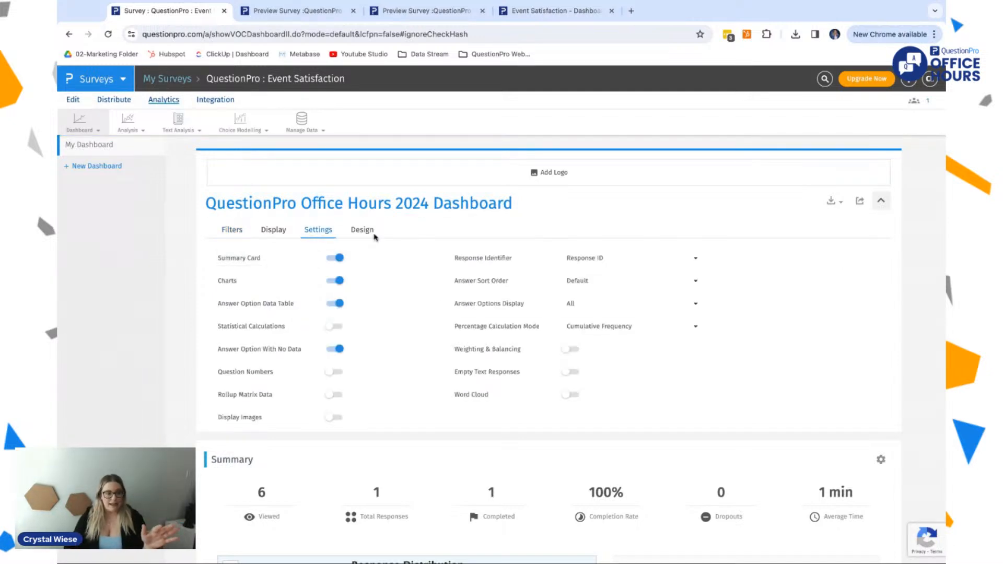
pyautogui.scroll(-1, 360, 321)
pyautogui.scroll(1, 359, 320)
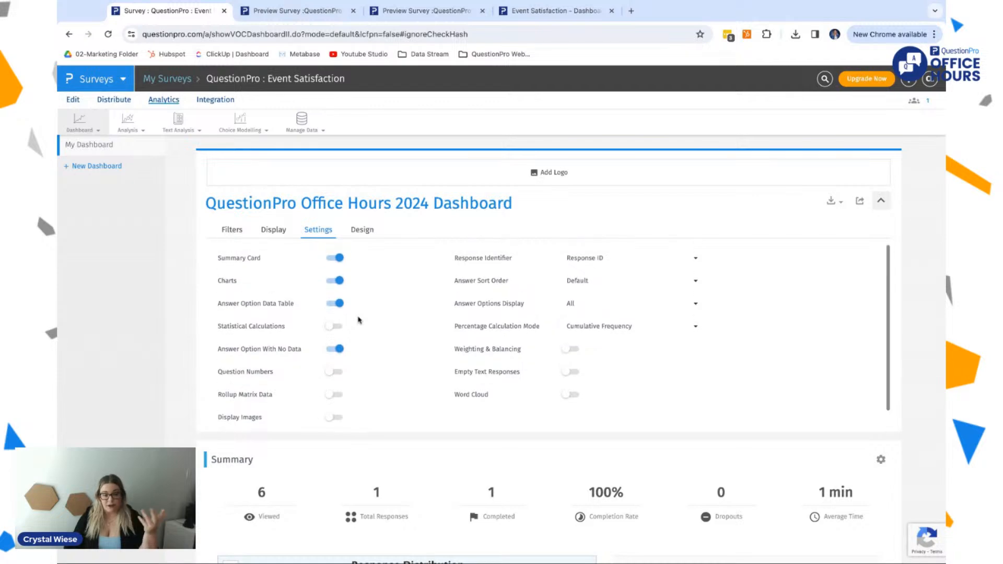
pyautogui.click(571, 393)
# Step: Review the dashboard's question charts for word clouds, including the one for suggestions on improving the events
pyautogui.scroll(-1, 569, 413)
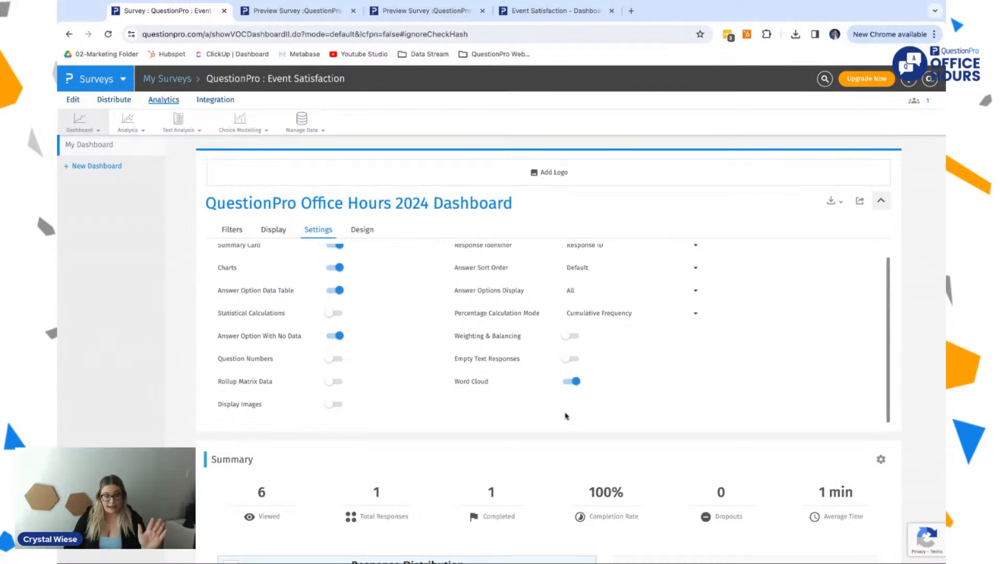
pyautogui.scroll(-15, 569, 414)
pyautogui.scroll(-2, 565, 415)
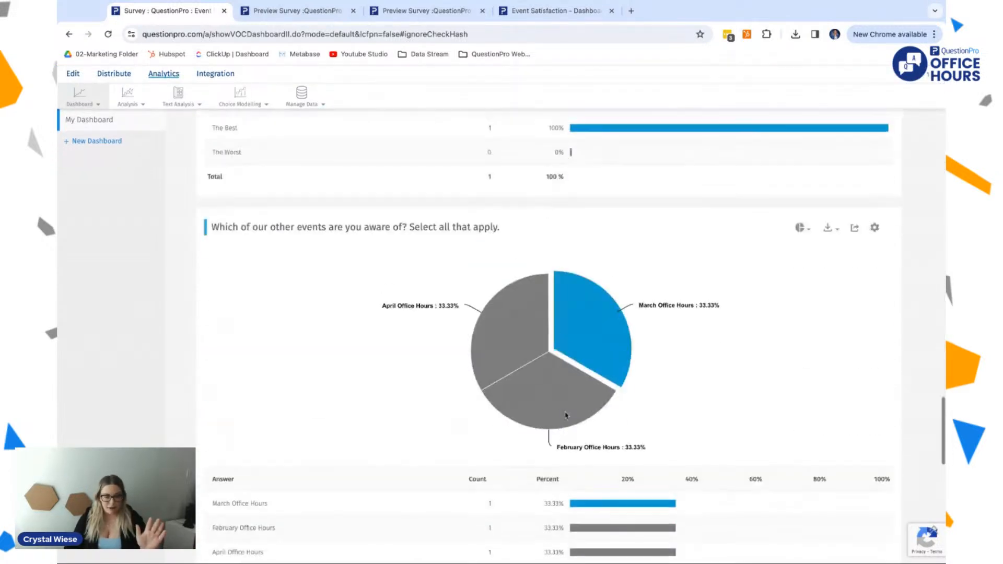
pyautogui.scroll(8, 564, 417)
pyautogui.scroll(-3, 565, 417)
pyautogui.scroll(2, 606, 374)
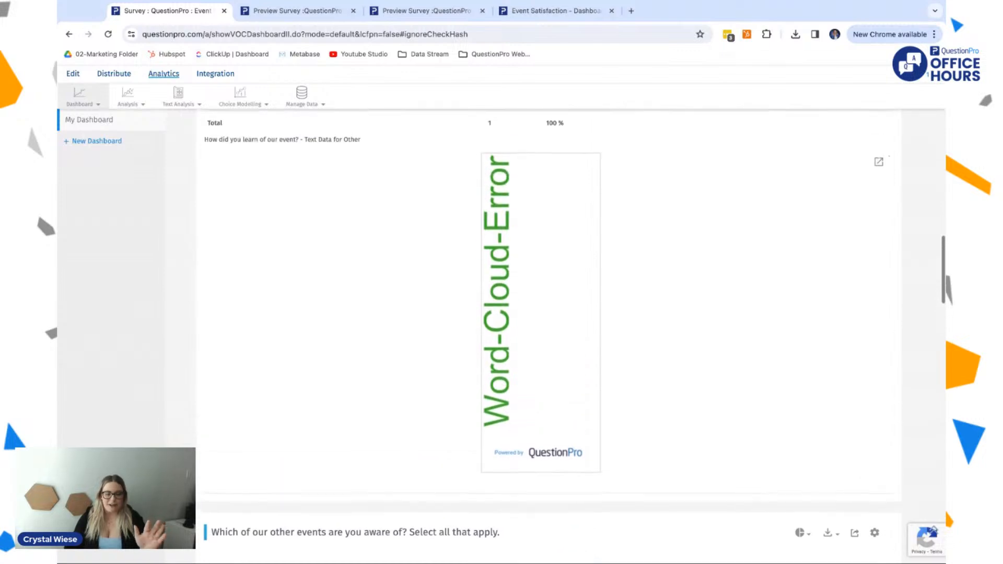
pyautogui.scroll(1, 606, 374)
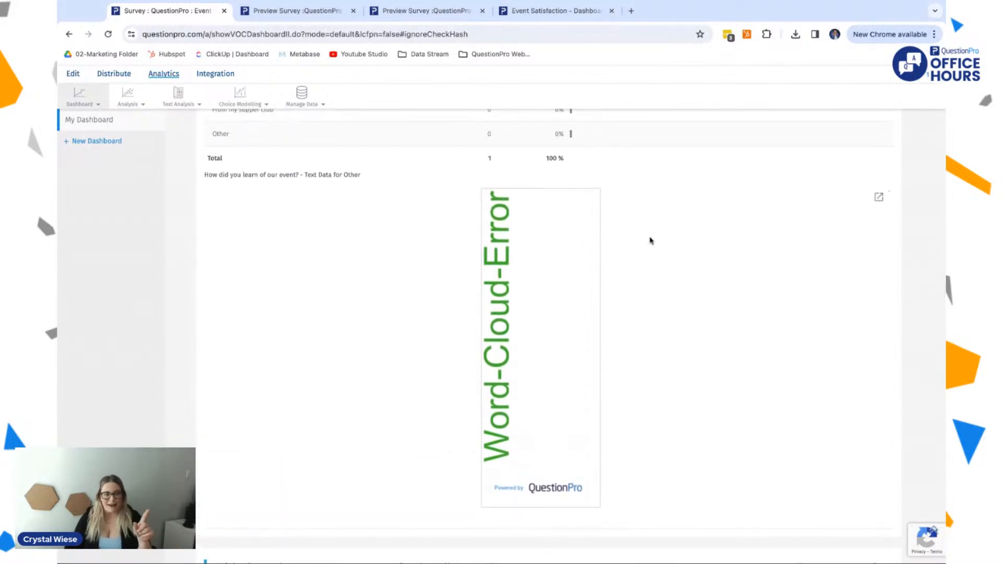
pyautogui.scroll(4, 650, 240)
pyautogui.scroll(-10, 651, 239)
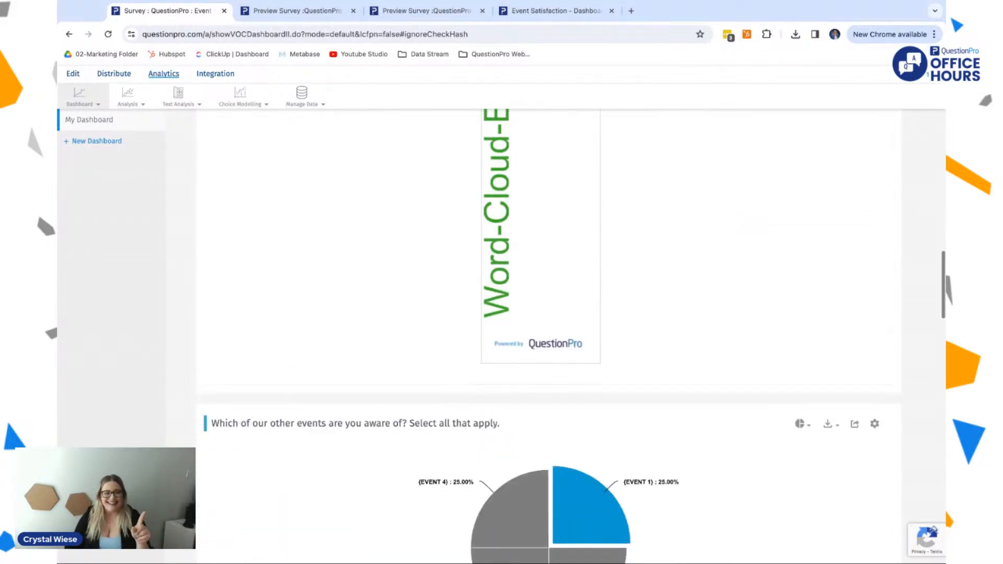
pyautogui.scroll(-15, 523, 210)
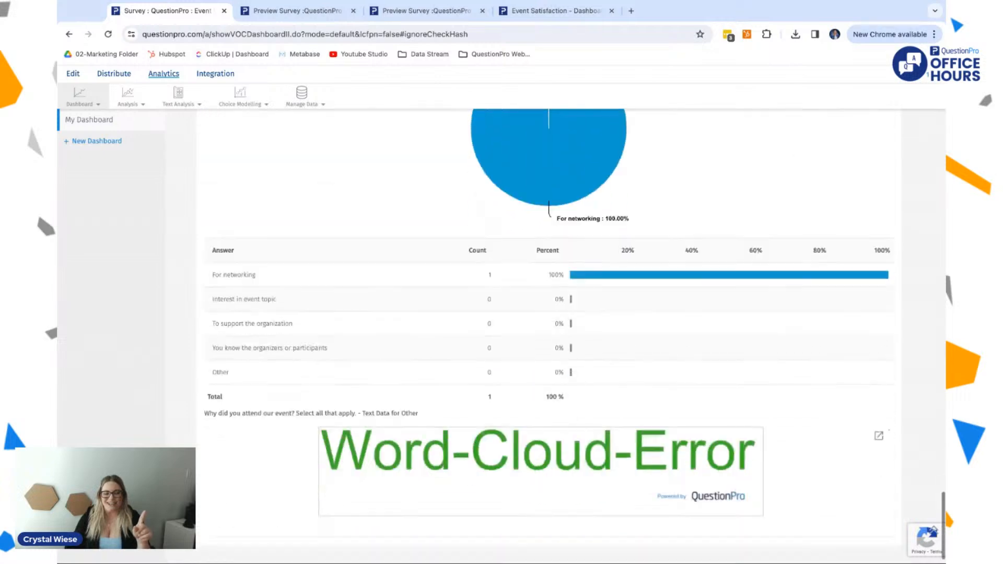
pyautogui.scroll(5, 523, 210)
pyautogui.scroll(-1, 523, 210)
pyautogui.scroll(-20, 523, 210)
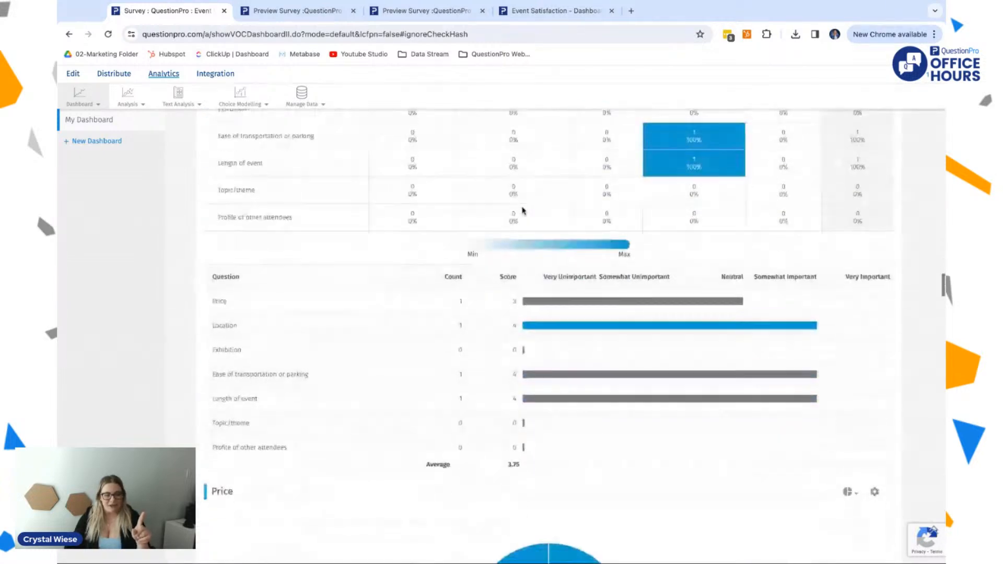
pyautogui.scroll(20, 549, 337)
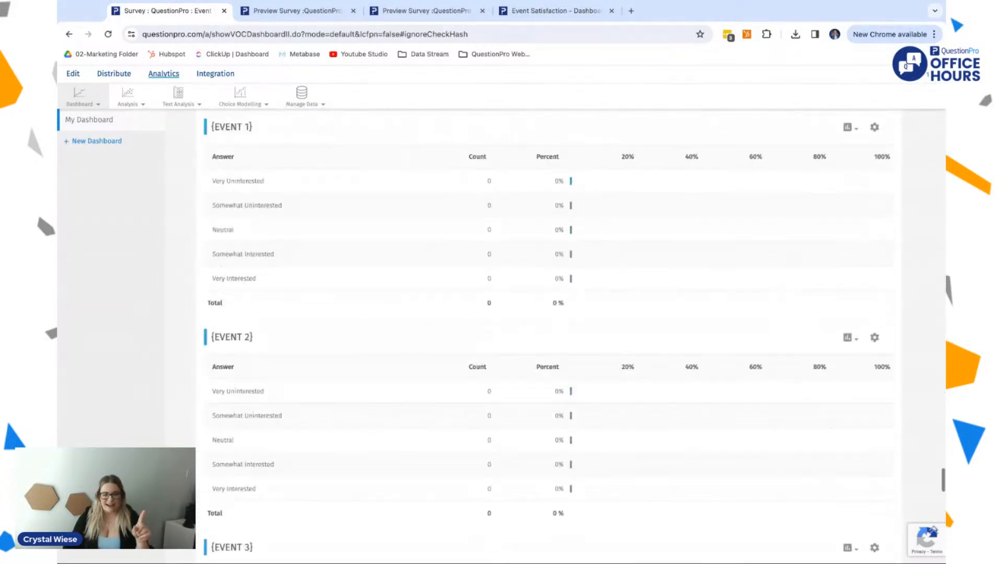
pyautogui.scroll(3, 512, 347)
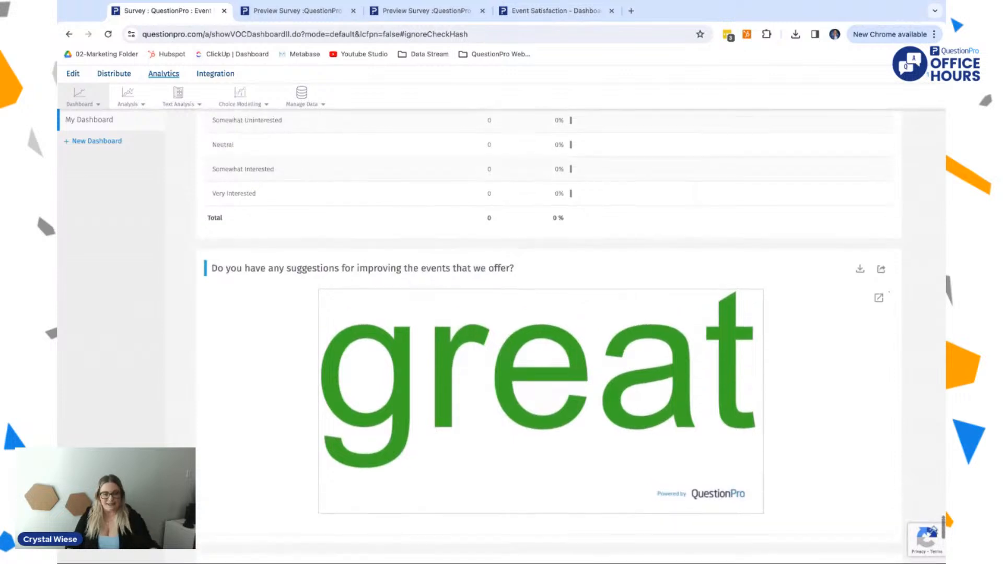
pyautogui.scroll(-3, 515, 413)
pyautogui.moveTo(279, 196); pyautogui.dragTo(505, 195)
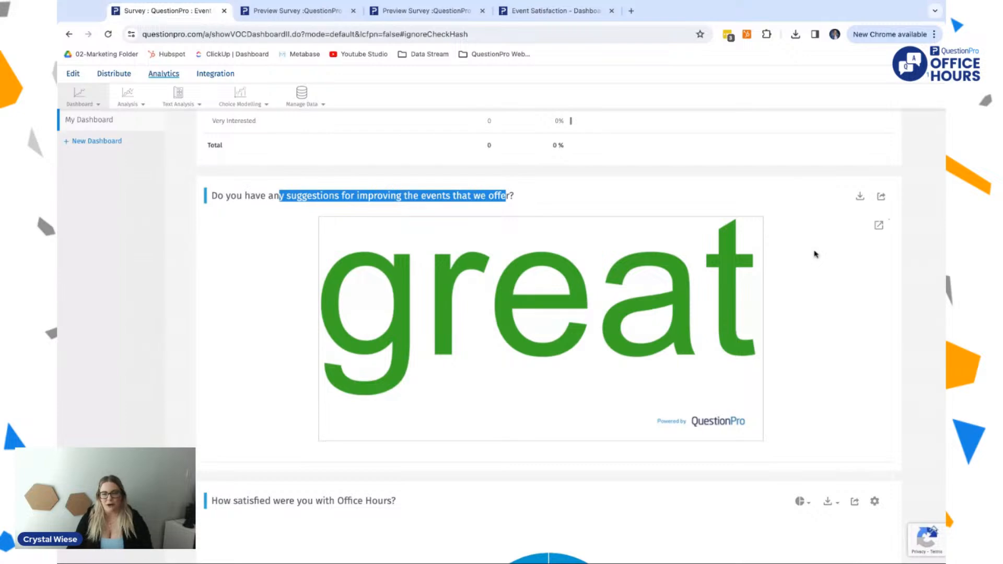
# Step: Review the dashboard's design options and its list of displayed questions, then return to the filters
pyautogui.scroll(20, 815, 254)
pyautogui.scroll(20, 549, 334)
pyautogui.scroll(15, 548, 334)
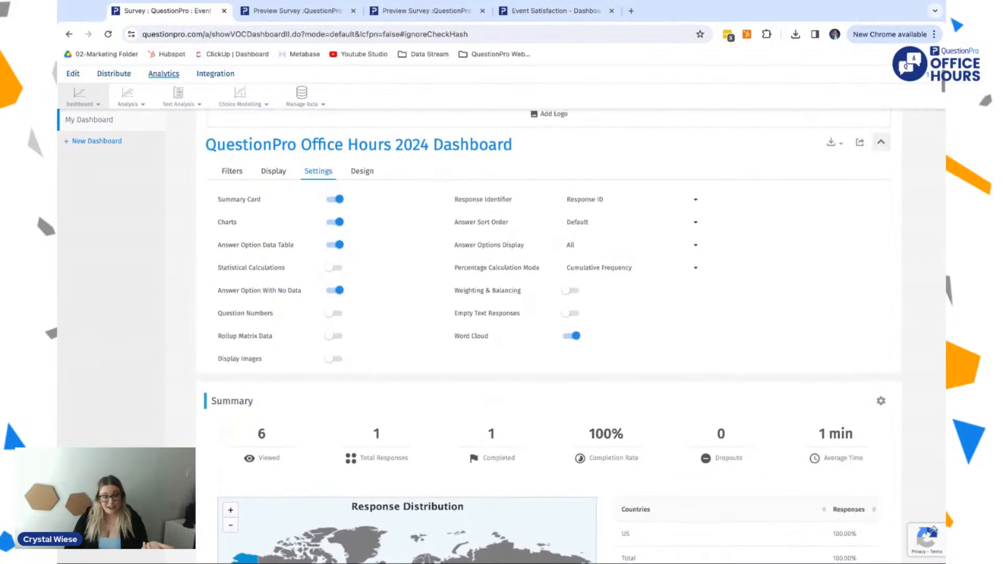
pyautogui.scroll(1, 477, 206)
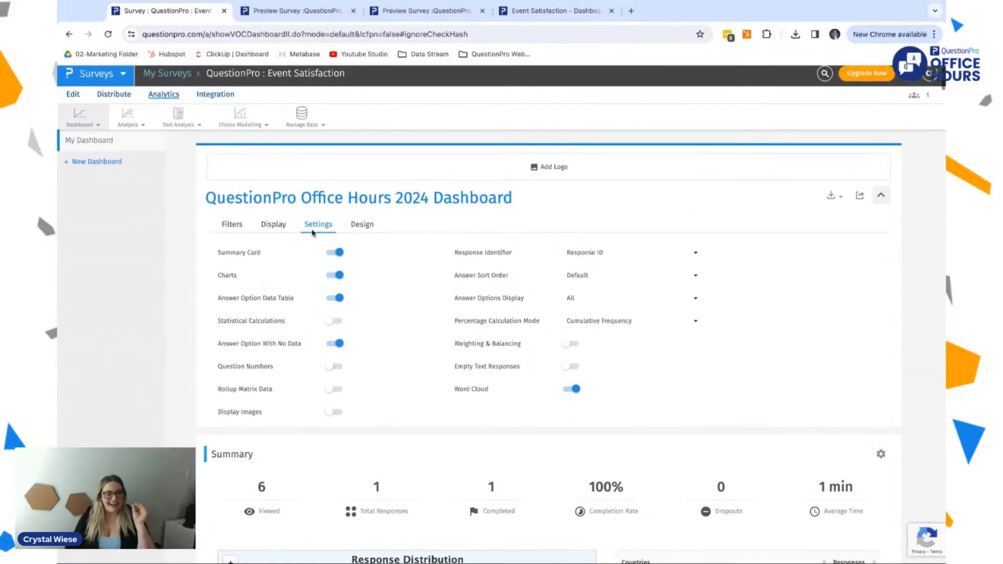
pyautogui.click(372, 230)
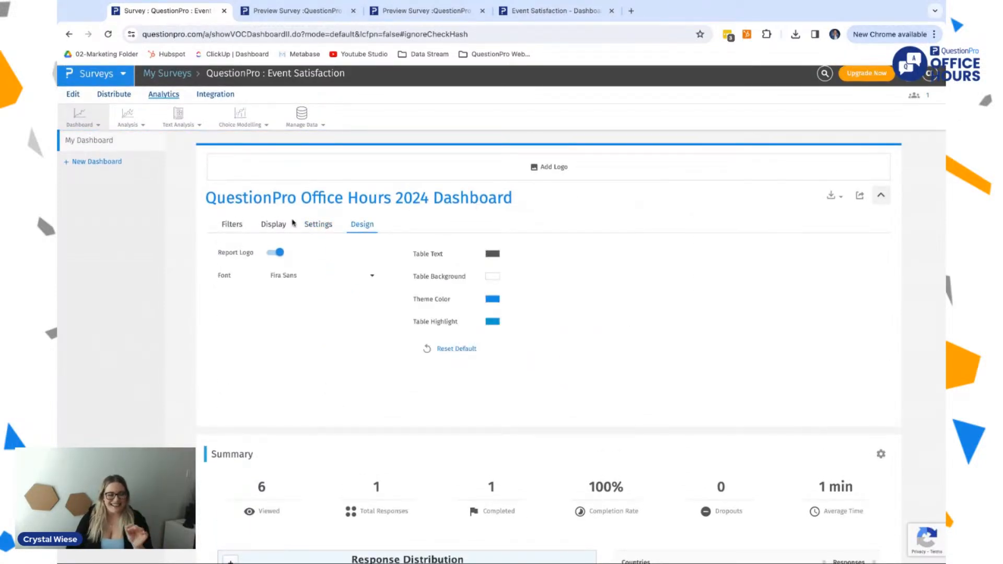
pyautogui.click(277, 228)
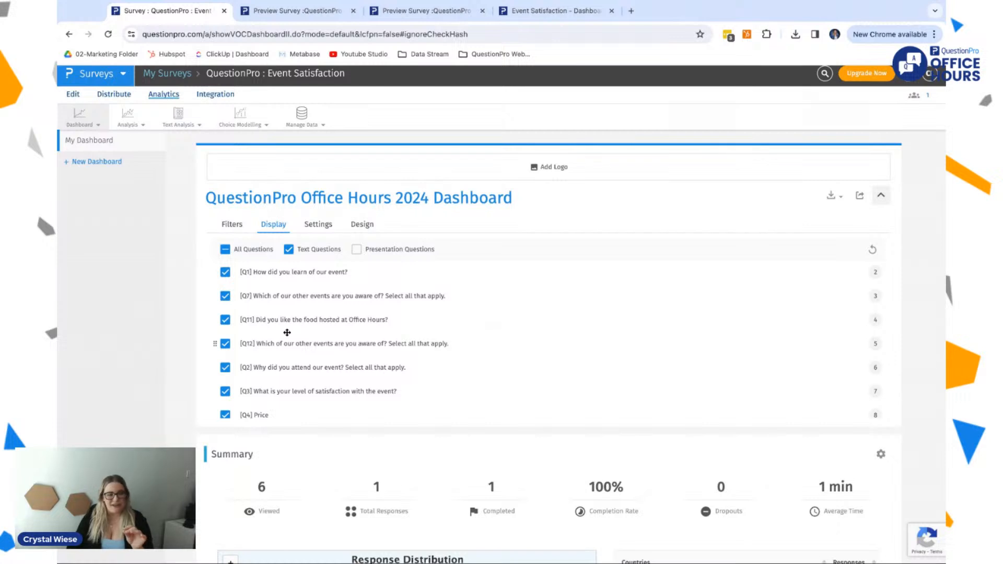
pyautogui.scroll(-3, 287, 333)
pyautogui.scroll(5, 286, 332)
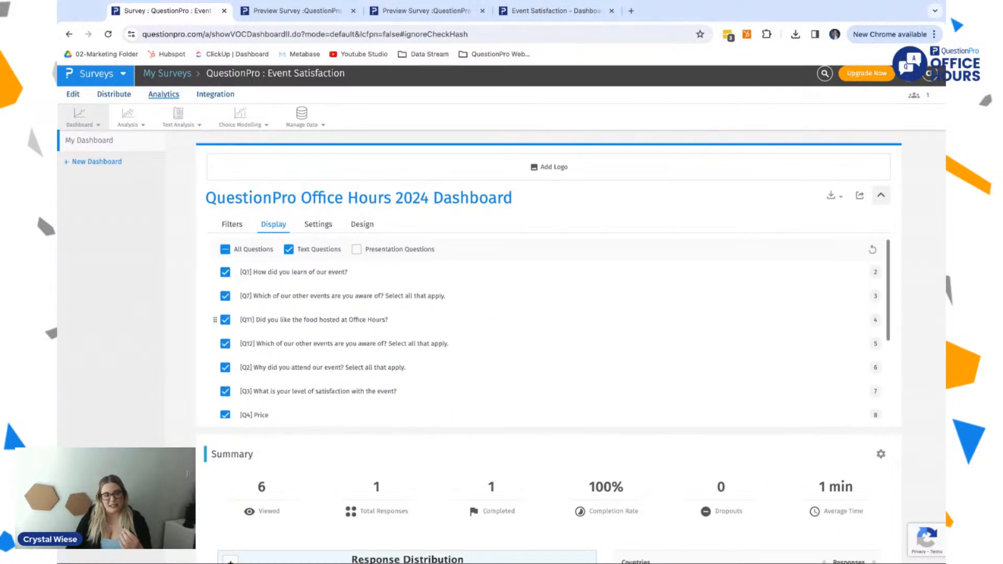
pyautogui.click(244, 225)
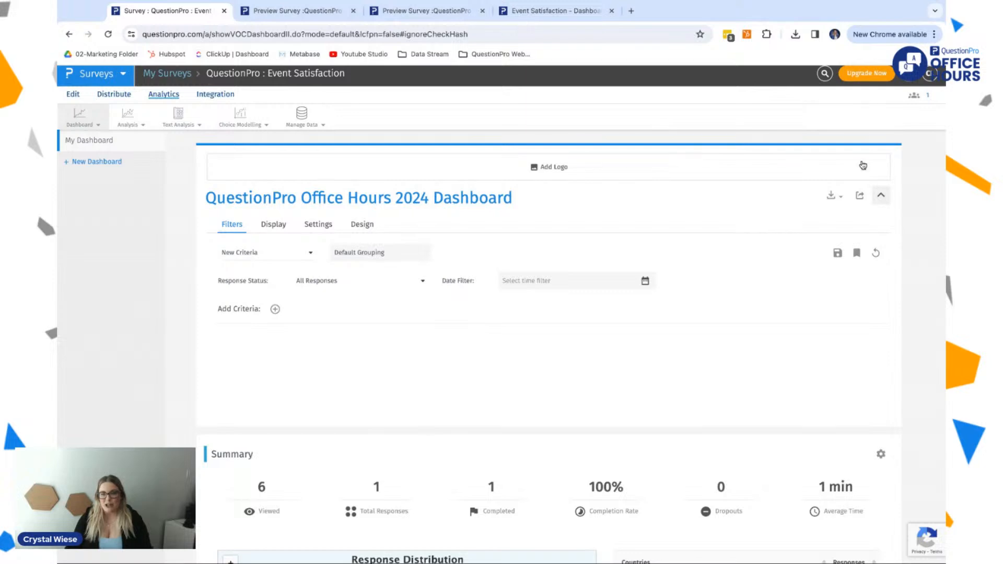
# Step: Check the dashboard's report sharing options and the available download formats without exporting anything
pyautogui.click(858, 195)
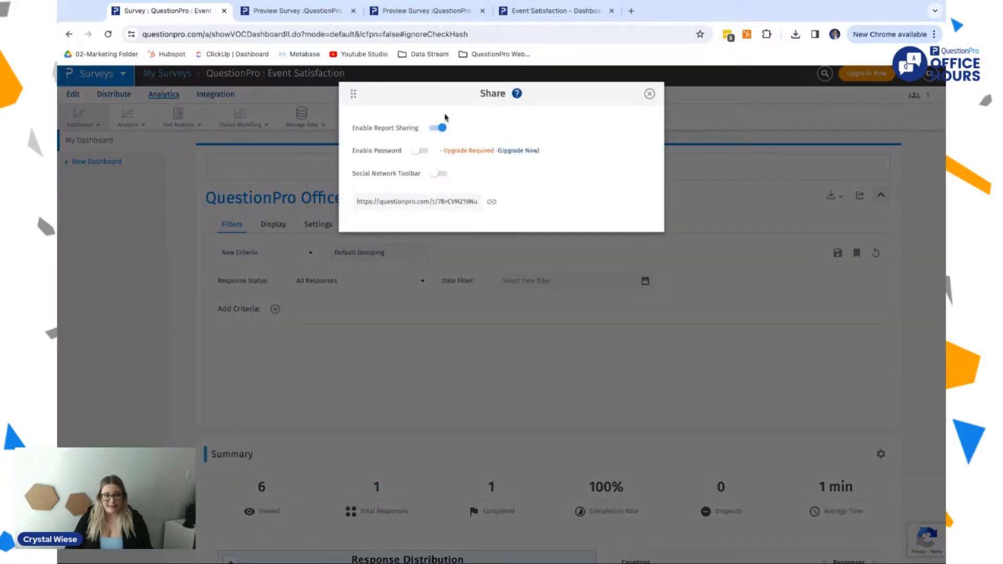
pyautogui.click(649, 93)
pyautogui.click(834, 195)
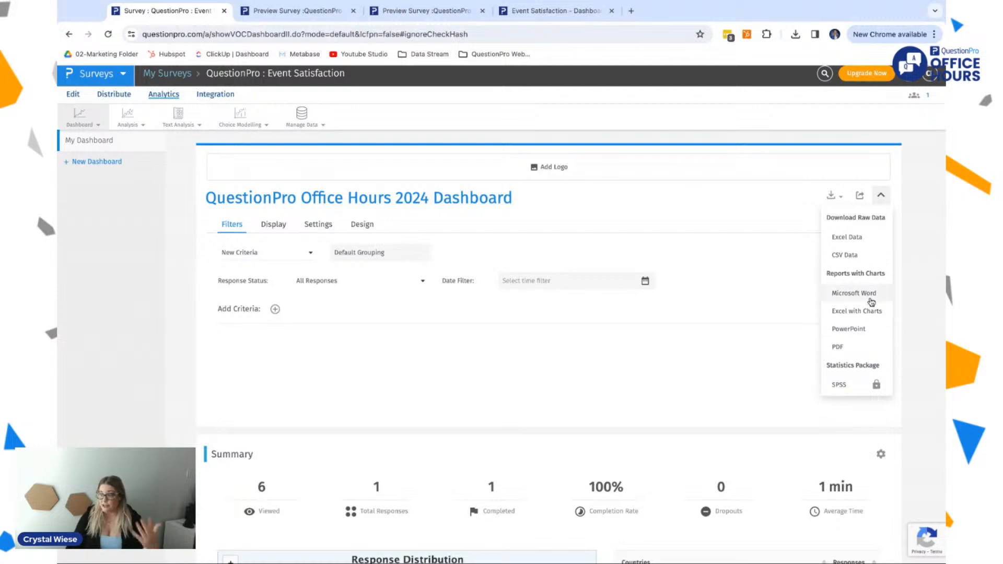
pyautogui.scroll(-2, 264, 293)
pyautogui.scroll(-5, 264, 292)
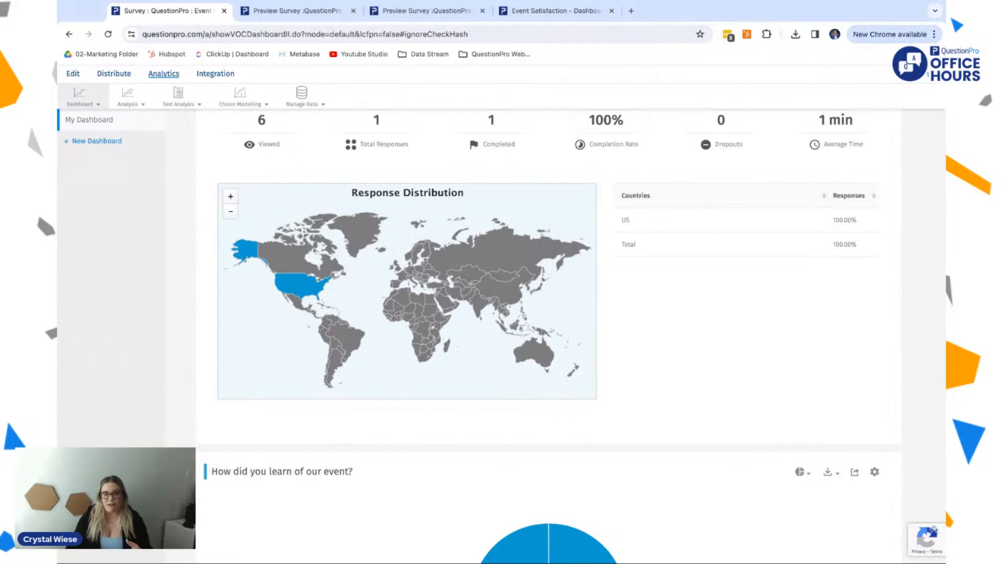
pyautogui.scroll(7, 264, 292)
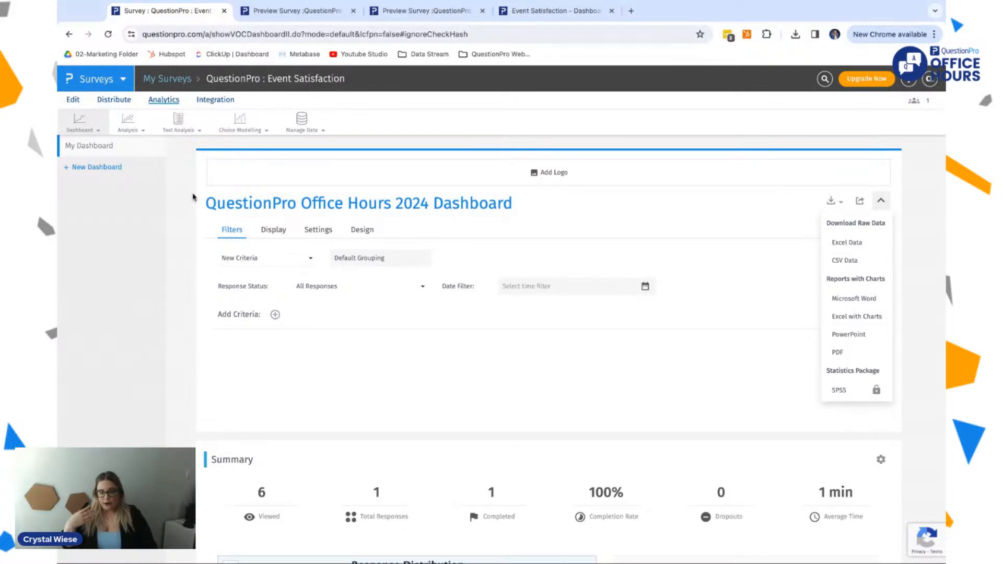
# Step: Look over the available analysis tools, viewing the Trend Report and Data Filters pages
pyautogui.click(241, 125)
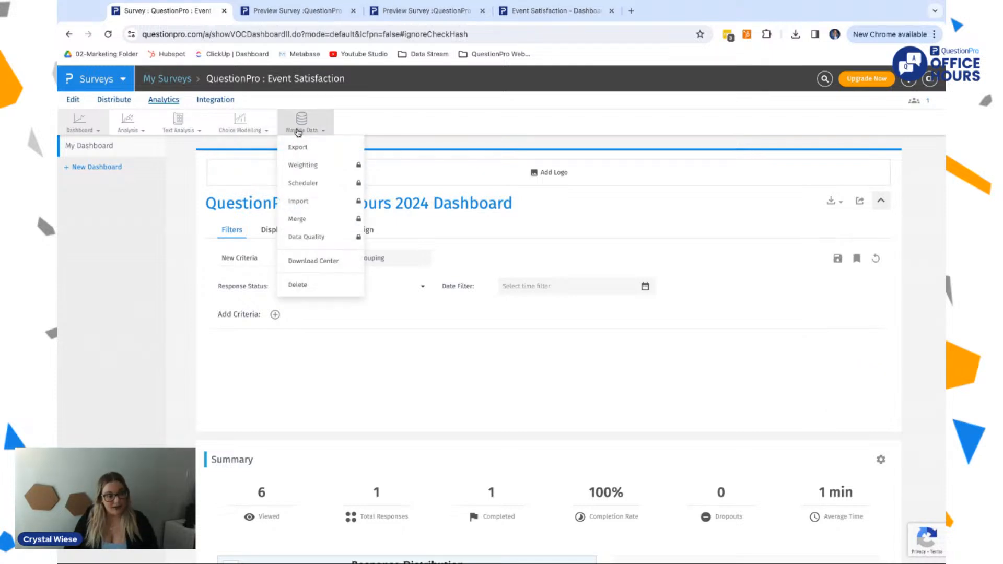
pyautogui.click(128, 124)
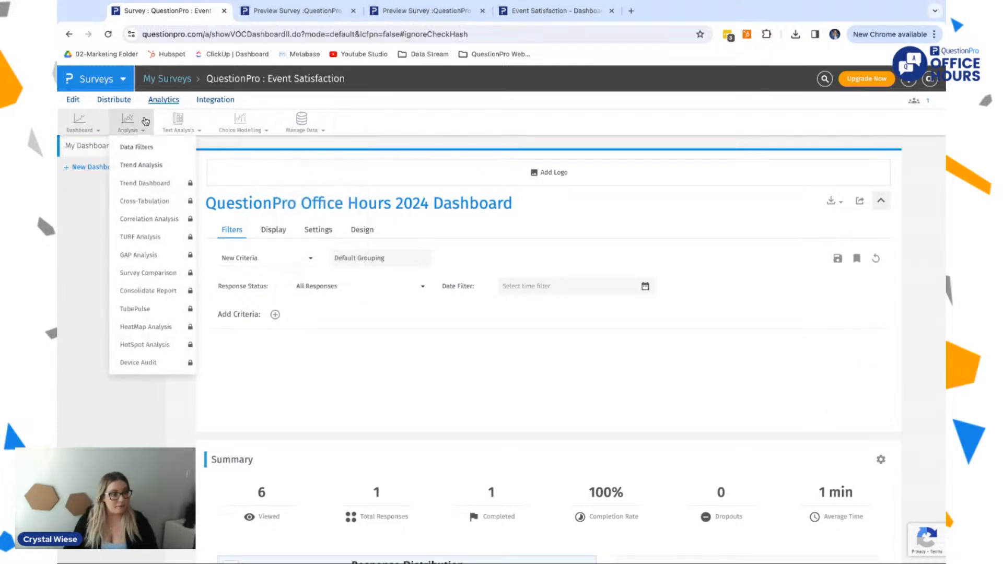
pyautogui.click(138, 164)
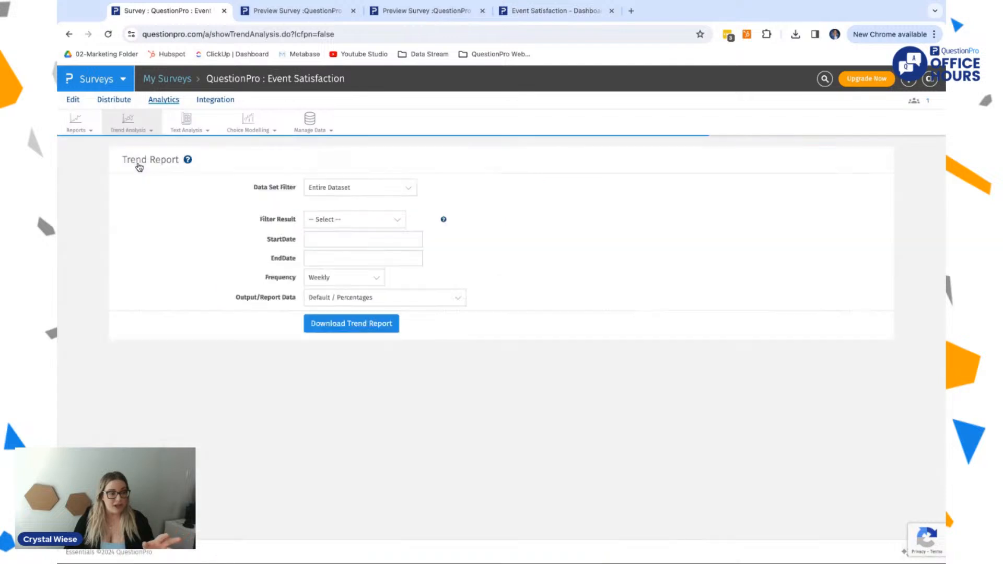
pyautogui.click(140, 130)
pyautogui.click(135, 151)
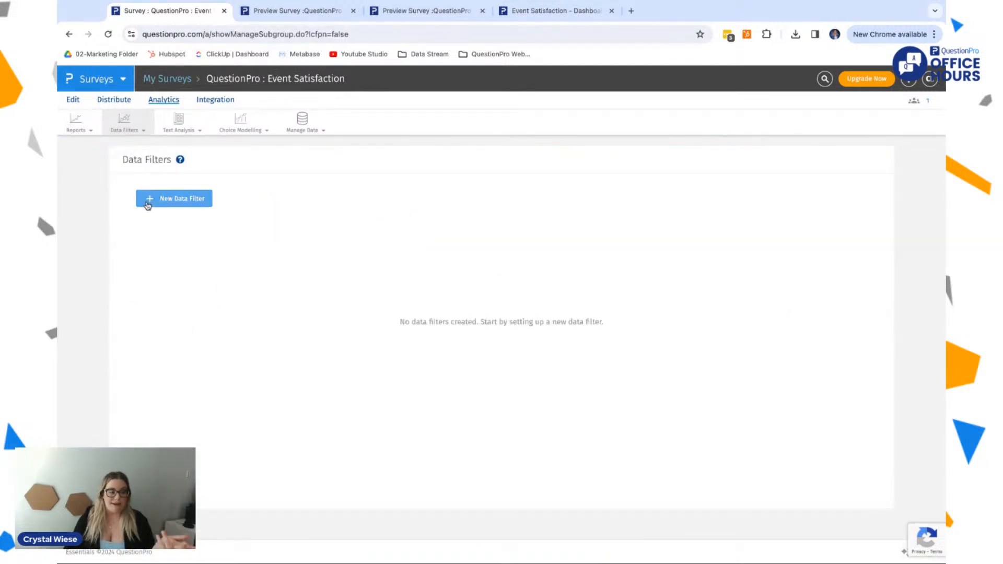
# Step: Open Participant Statistics and examine the overall counts, email invitation, grouping and drop-out sections
pyautogui.click(83, 125)
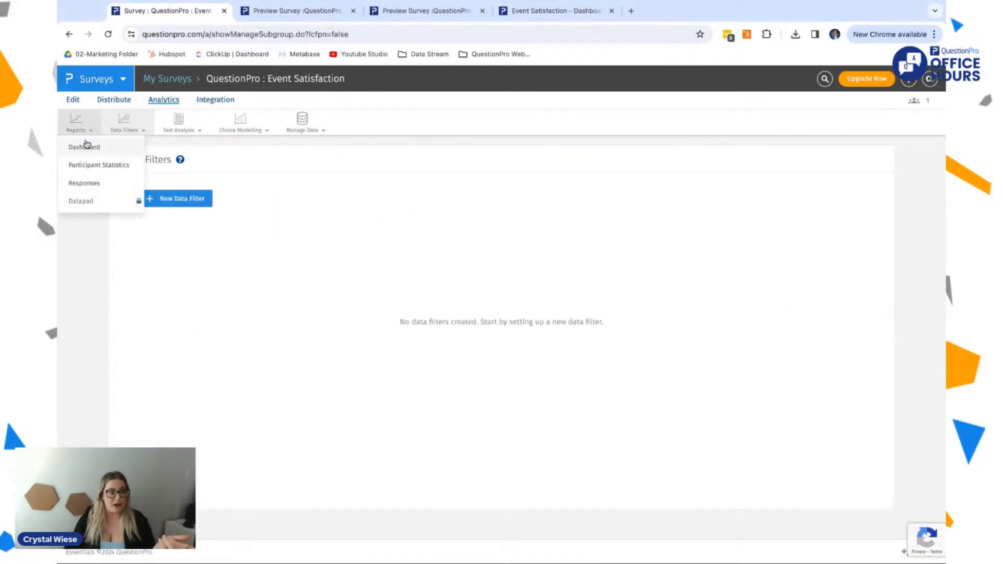
pyautogui.click(110, 164)
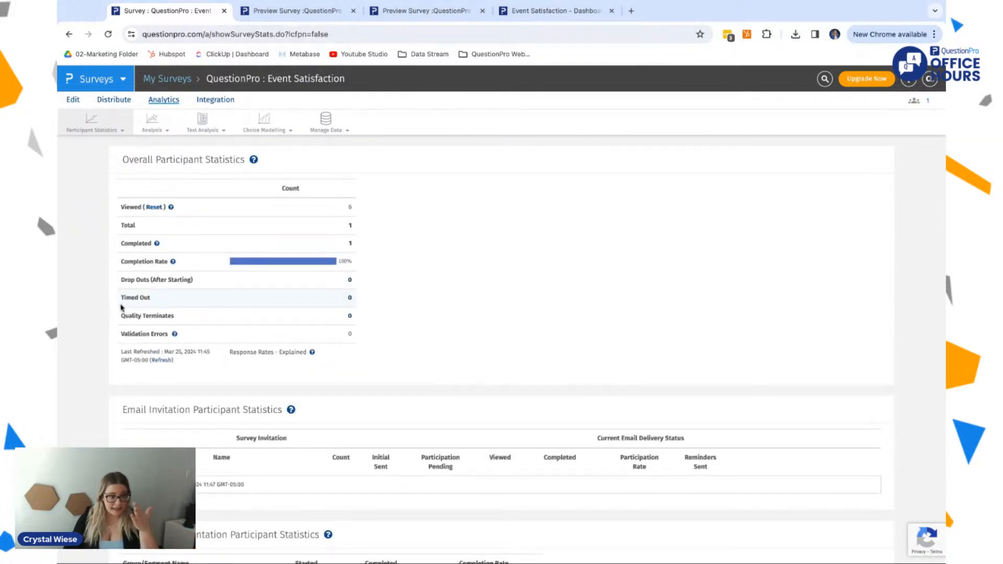
pyautogui.scroll(-3, 121, 308)
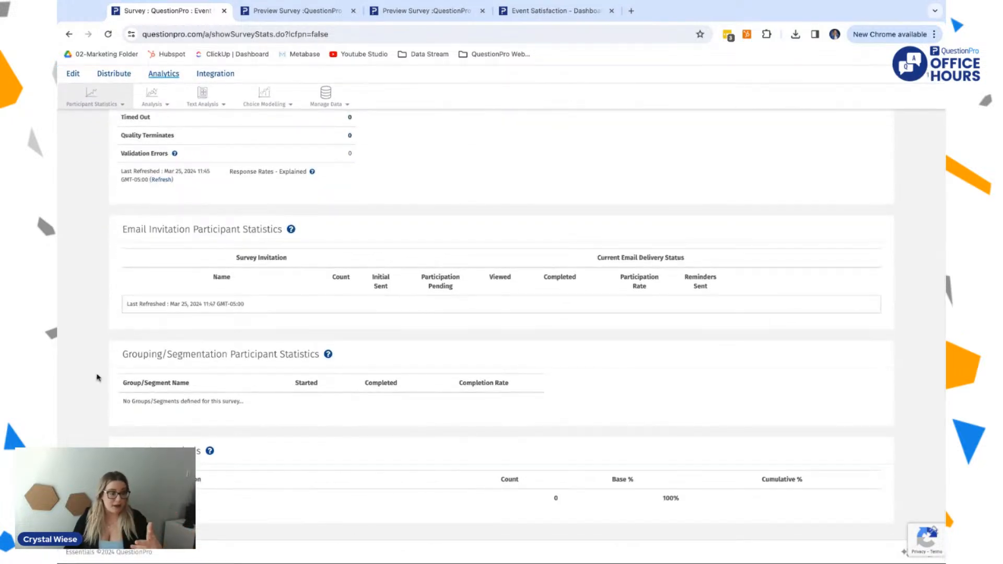
pyautogui.moveTo(285, 230); pyautogui.dragTo(137, 226)
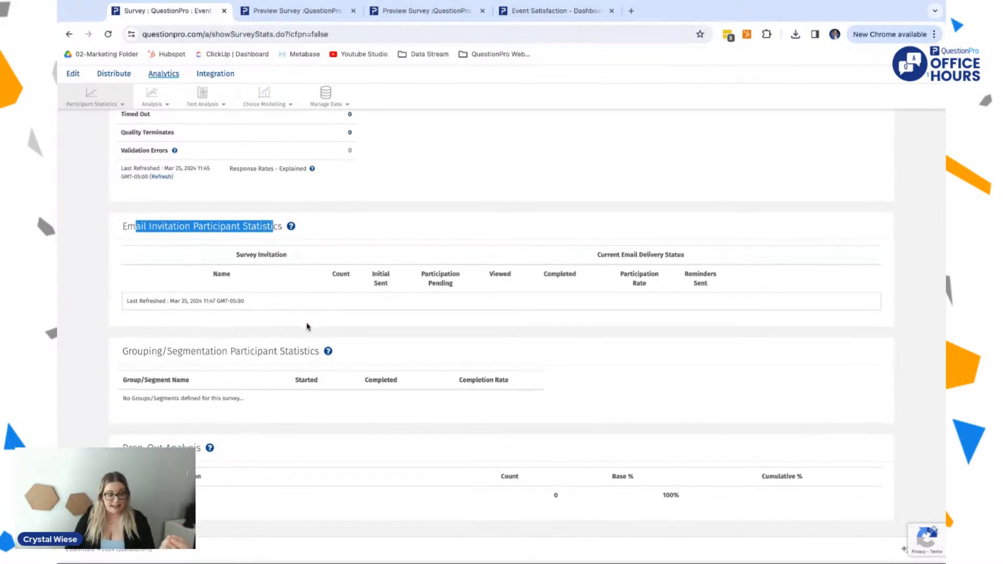
pyautogui.doubleClick(195, 479)
pyautogui.click(180, 460)
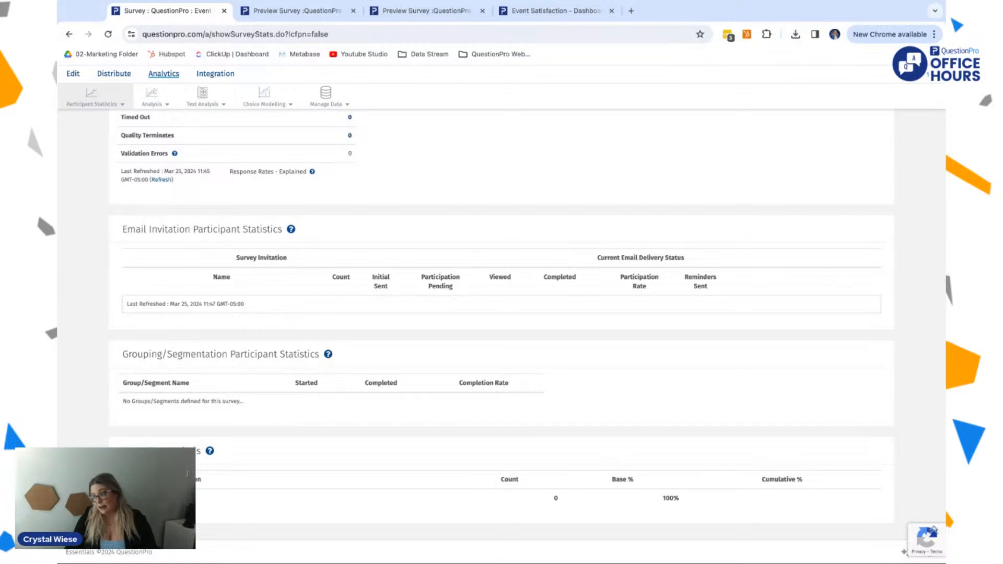
pyautogui.scroll(3, 241, 350)
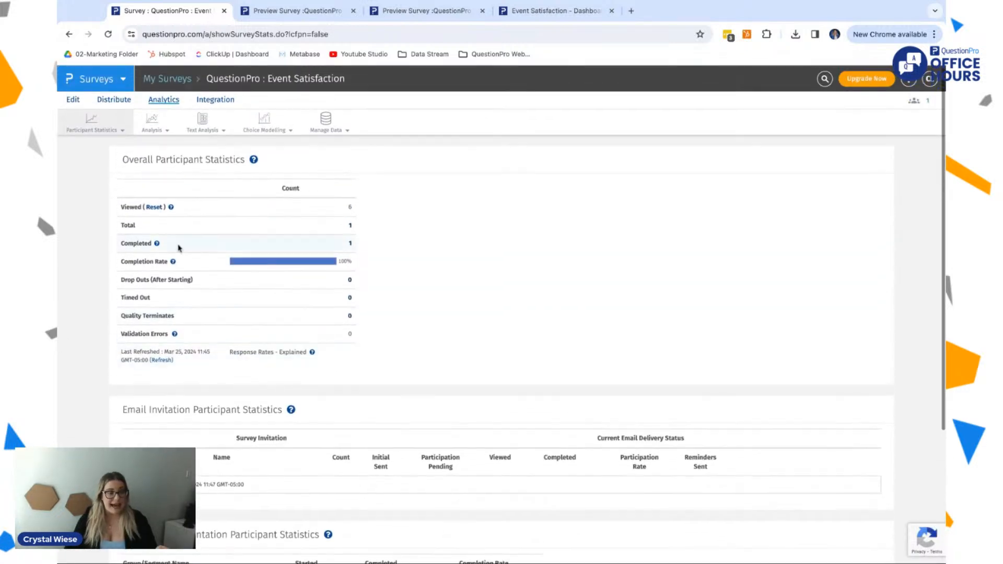
pyautogui.moveTo(229, 223); pyautogui.dragTo(228, 259)
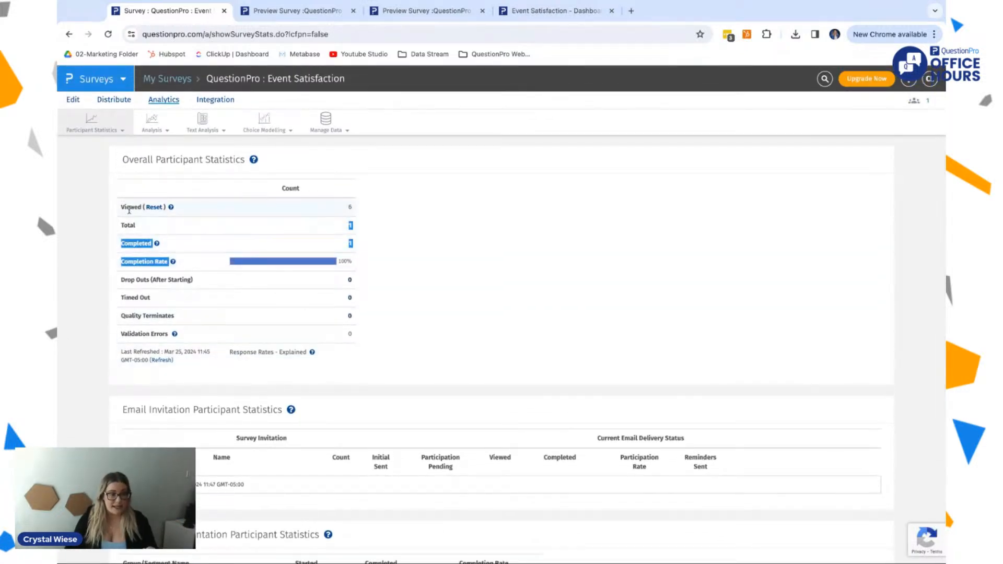
pyautogui.moveTo(364, 218); pyautogui.dragTo(363, 212)
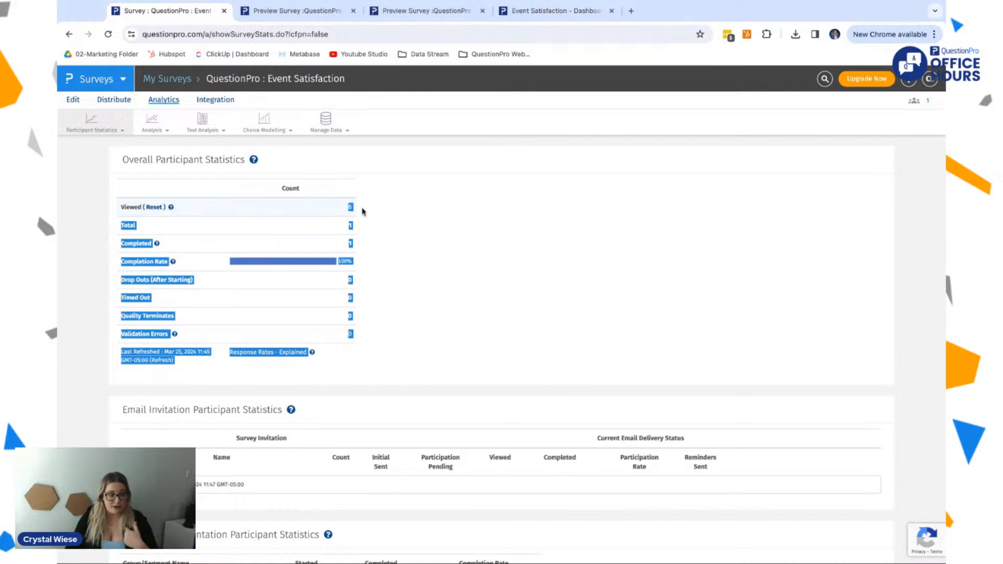
# Step: Go over the viewed, completed, drop-out and terminate rows of the overall participant statistics
pyautogui.click(314, 212)
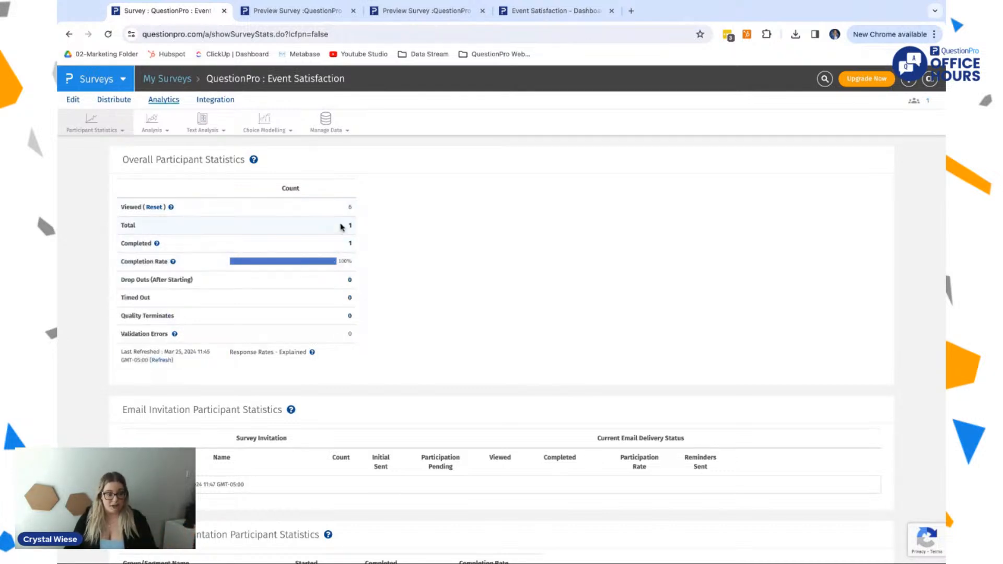
pyautogui.moveTo(341, 230); pyautogui.dragTo(320, 316)
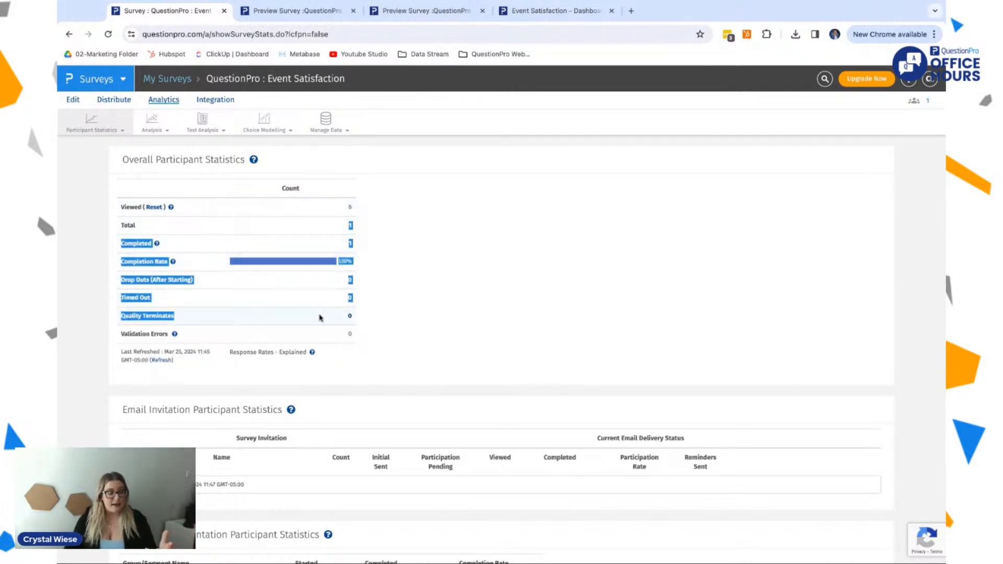
pyautogui.scroll(-3, 320, 316)
pyautogui.scroll(4, 320, 317)
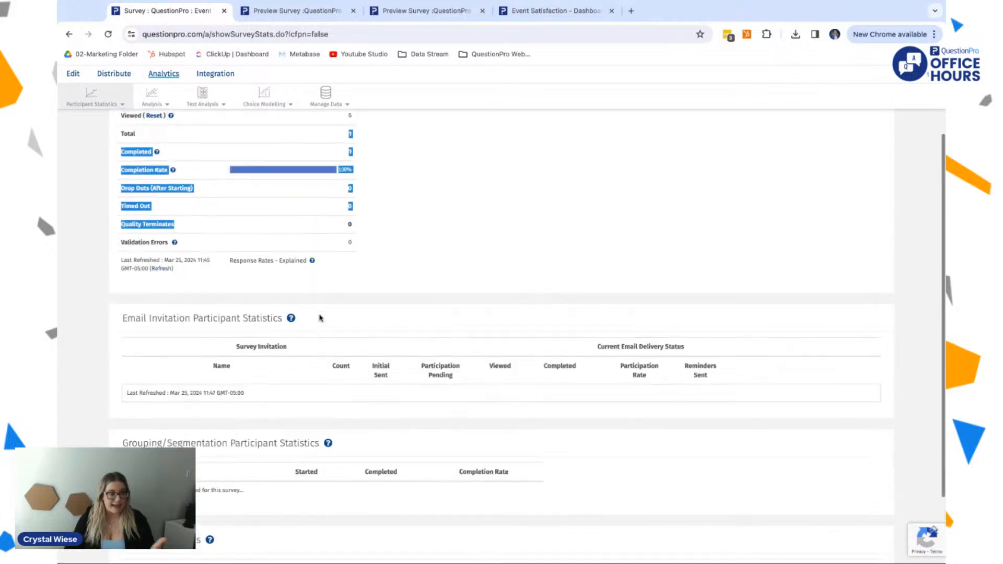
# Step: Open the Response Viewer and examine the metadata columns recorded for the completed test response
pyautogui.click(126, 135)
pyautogui.click(101, 185)
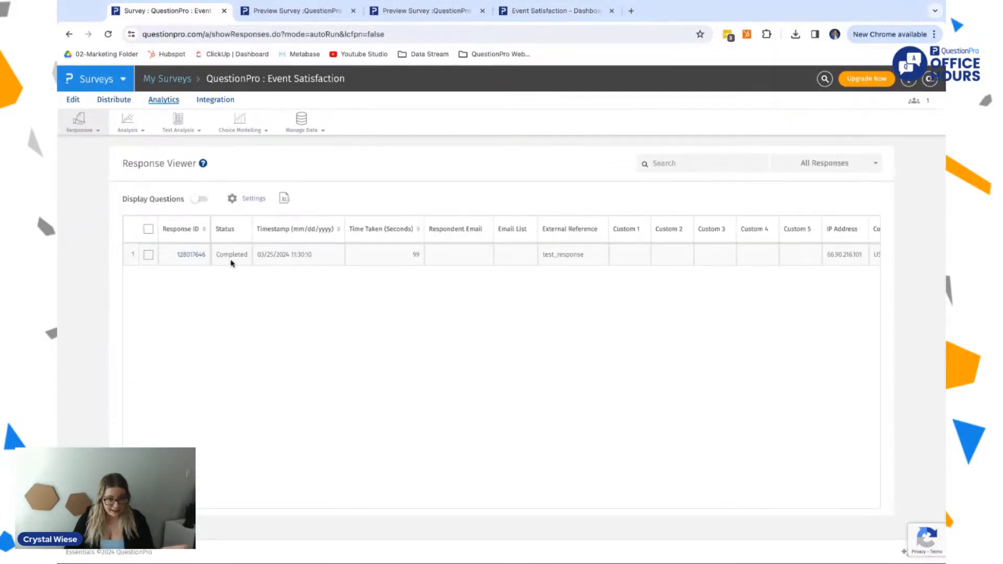
pyautogui.hscroll(10, 271, 251)
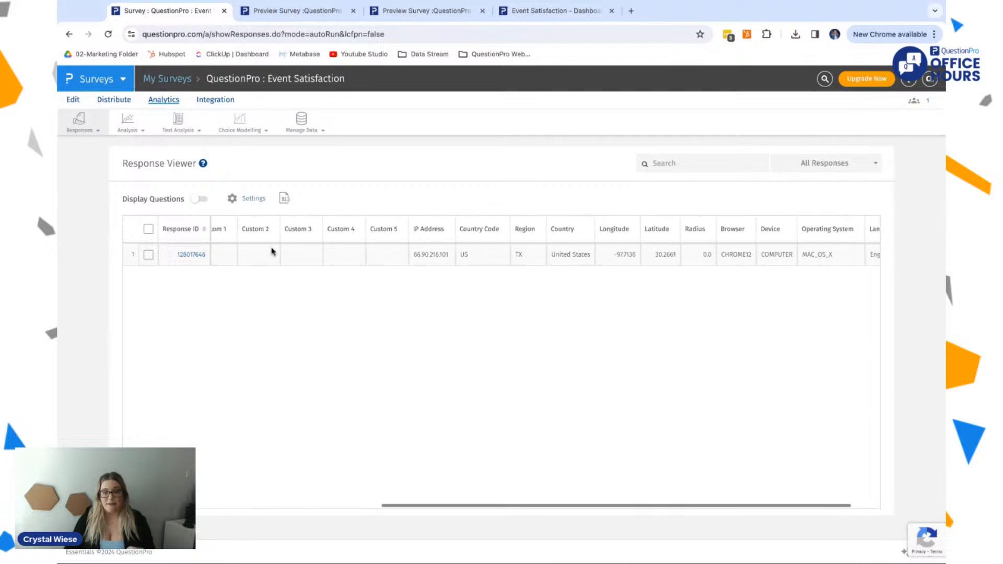
pyautogui.hscroll(-10, 209, 253)
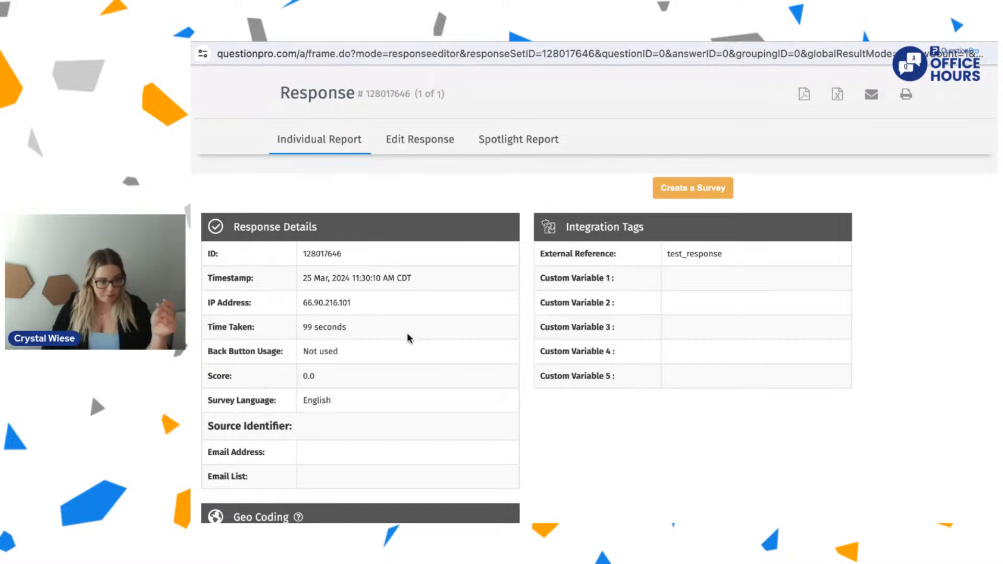
# Step: Review the test response's individual report, covering its response details, geo coding and location map
pyautogui.scroll(-3, 465, 373)
pyautogui.scroll(2, 465, 373)
pyautogui.scroll(-3, 467, 373)
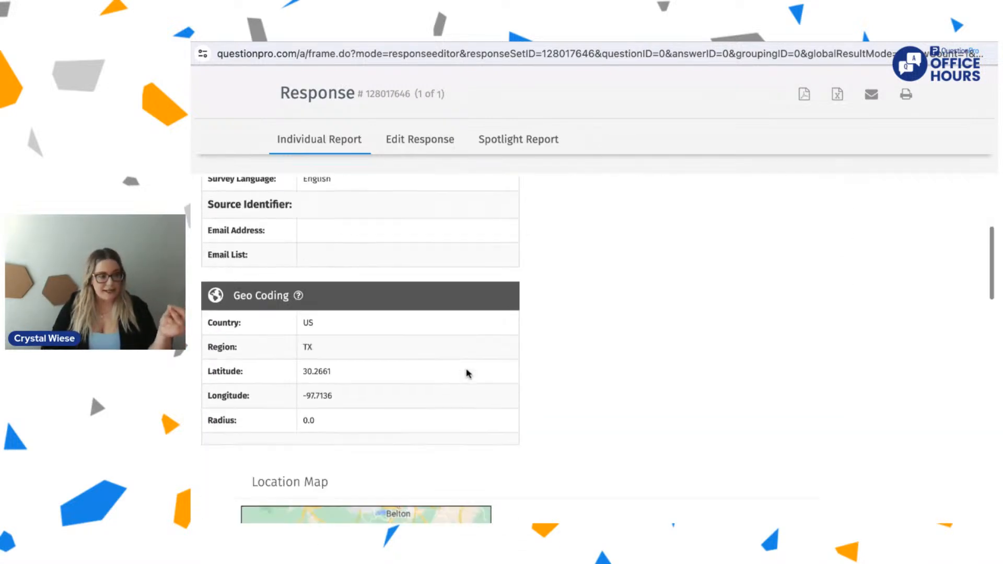
pyautogui.scroll(-2, 467, 374)
pyautogui.scroll(-3, 530, 444)
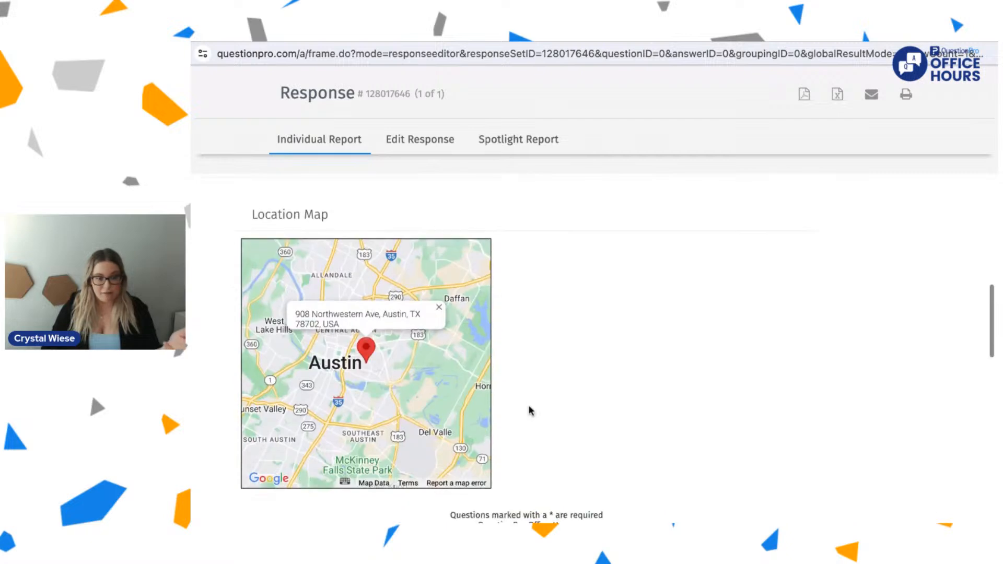
# Step: Read through the respondent's answers in the individual report, from the food question to the improvement suggestions and satisfaction rating
pyautogui.scroll(-8, 530, 411)
pyautogui.scroll(2, 530, 411)
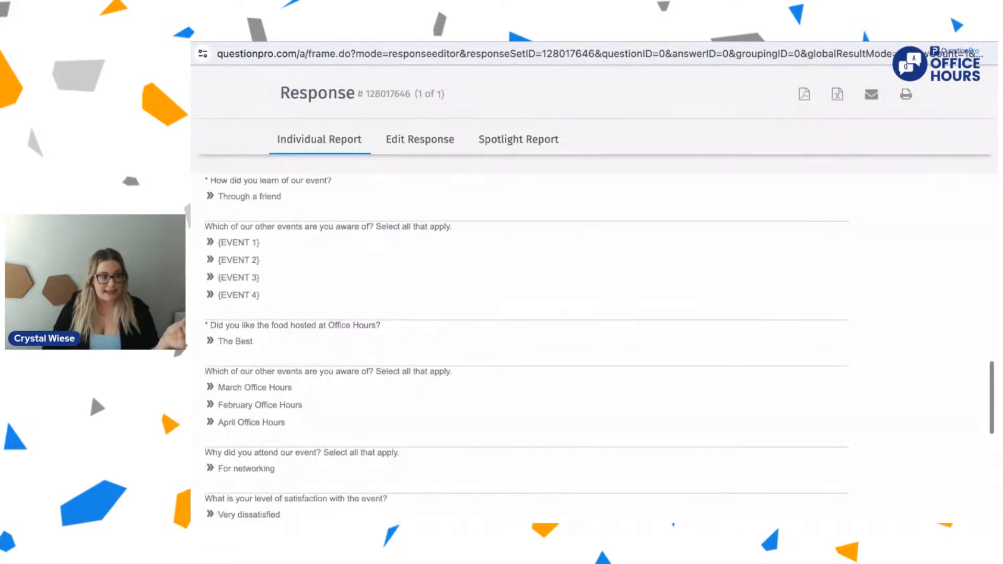
pyautogui.moveTo(255, 336); pyautogui.dragTo(219, 338)
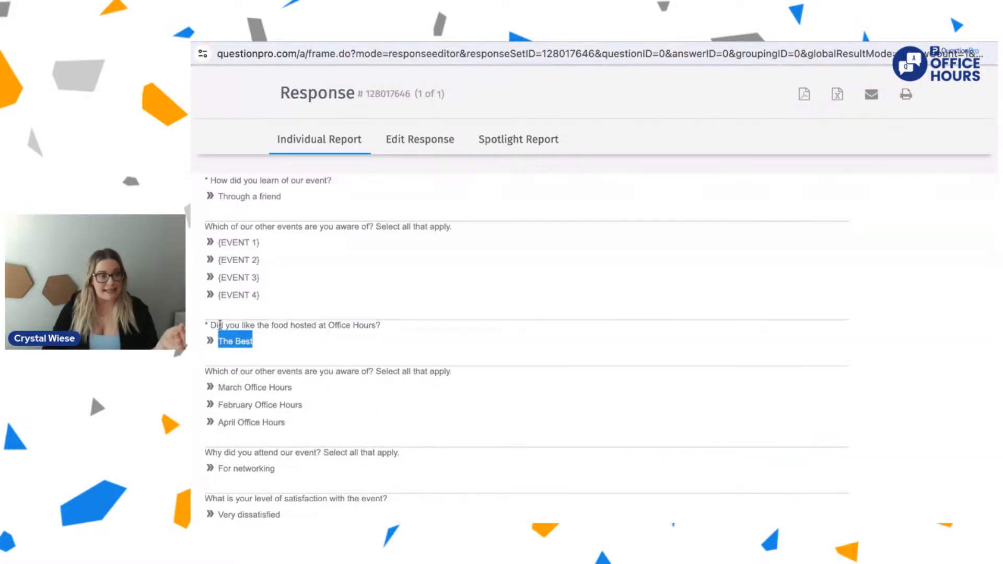
pyautogui.scroll(1, 220, 329)
pyautogui.scroll(-7, 220, 325)
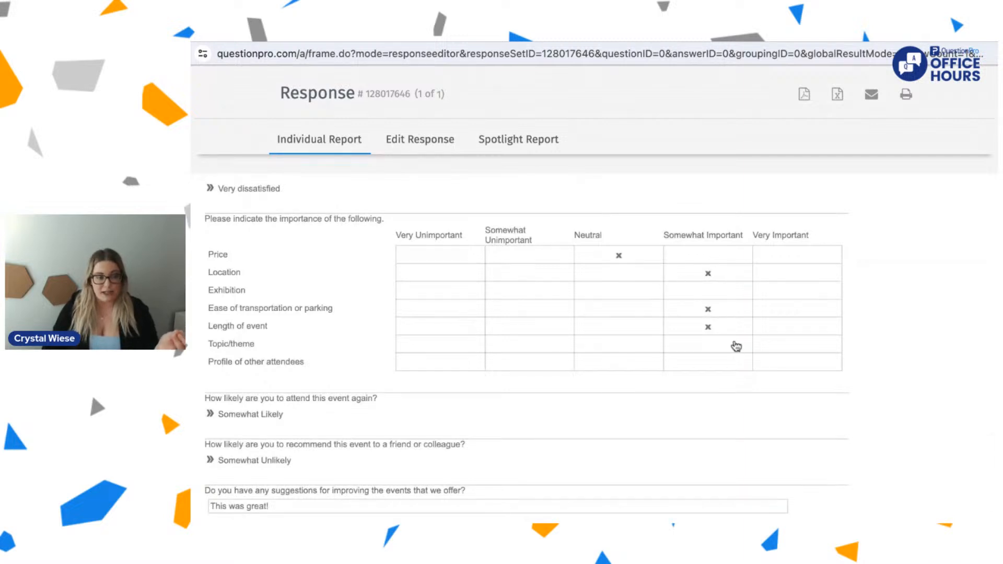
pyautogui.scroll(-1, 706, 382)
pyautogui.scroll(-3, 706, 382)
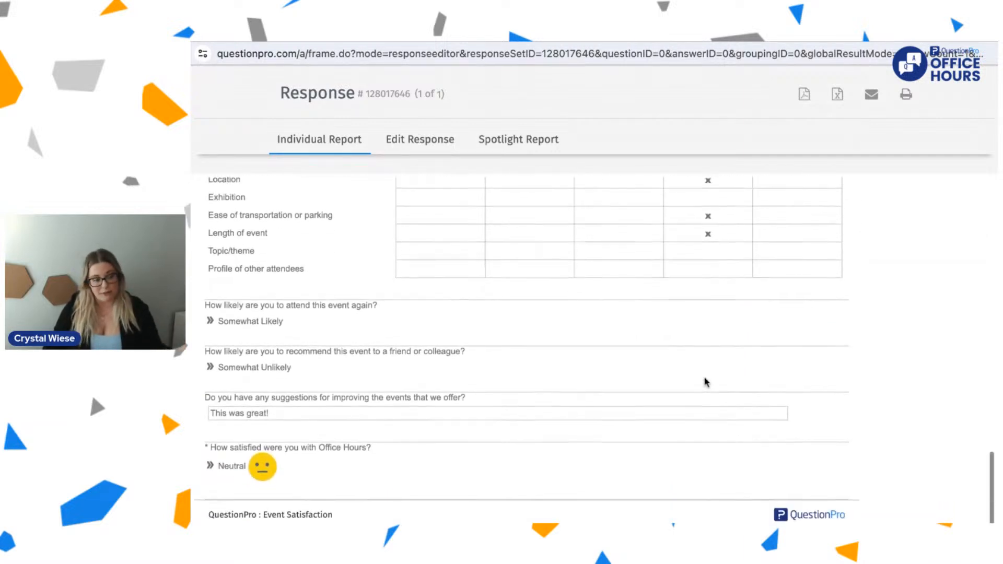
pyautogui.tripleClick(278, 405)
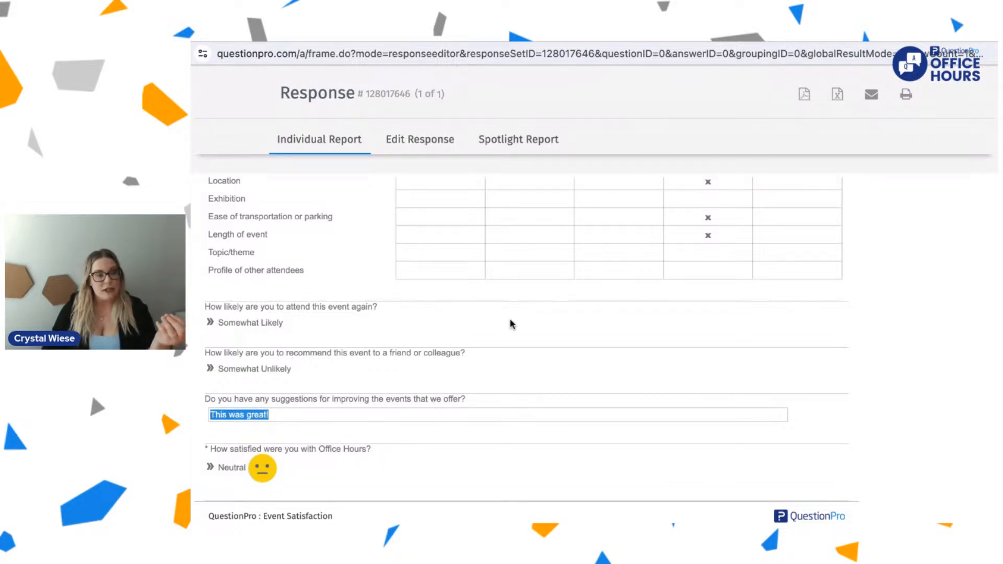
# Step: Open the response's Spotlight Report and compare the respondent's choices with the overall answer percentages
pyautogui.scroll(10, 510, 324)
pyautogui.scroll(5, 510, 324)
pyautogui.click(534, 142)
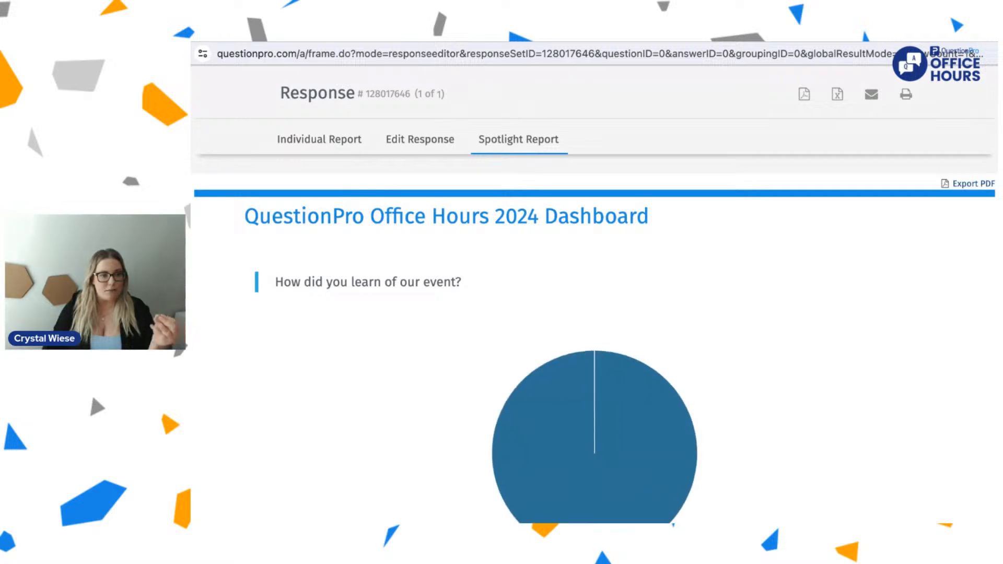
pyautogui.scroll(-5, 505, 355)
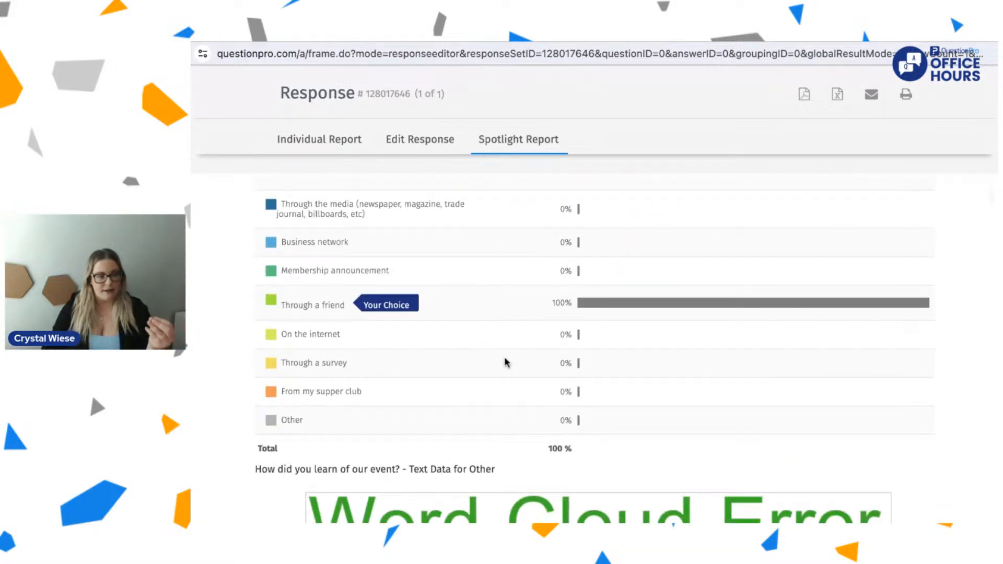
pyautogui.scroll(1, 505, 359)
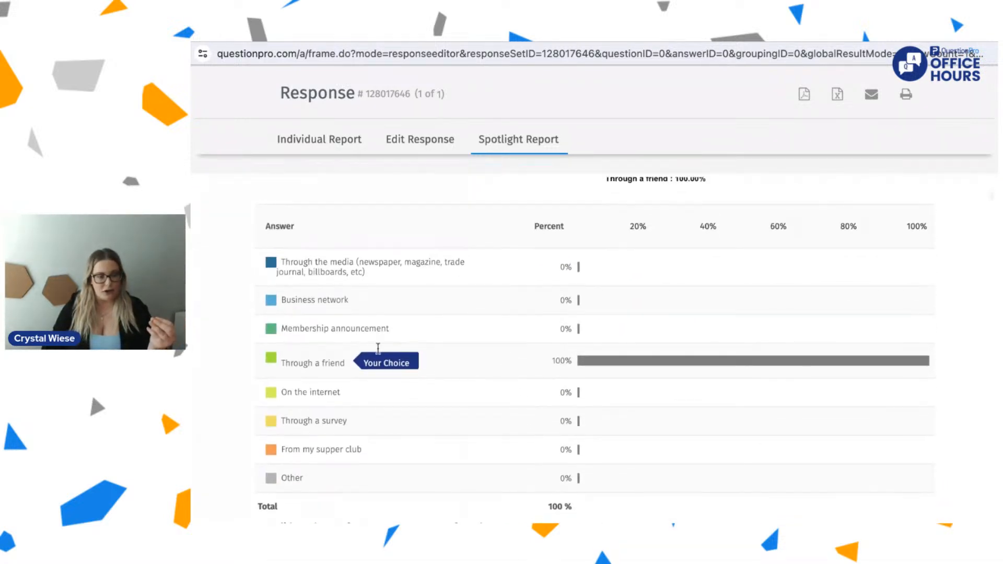
pyautogui.scroll(-15, 378, 348)
pyautogui.scroll(-10, 378, 348)
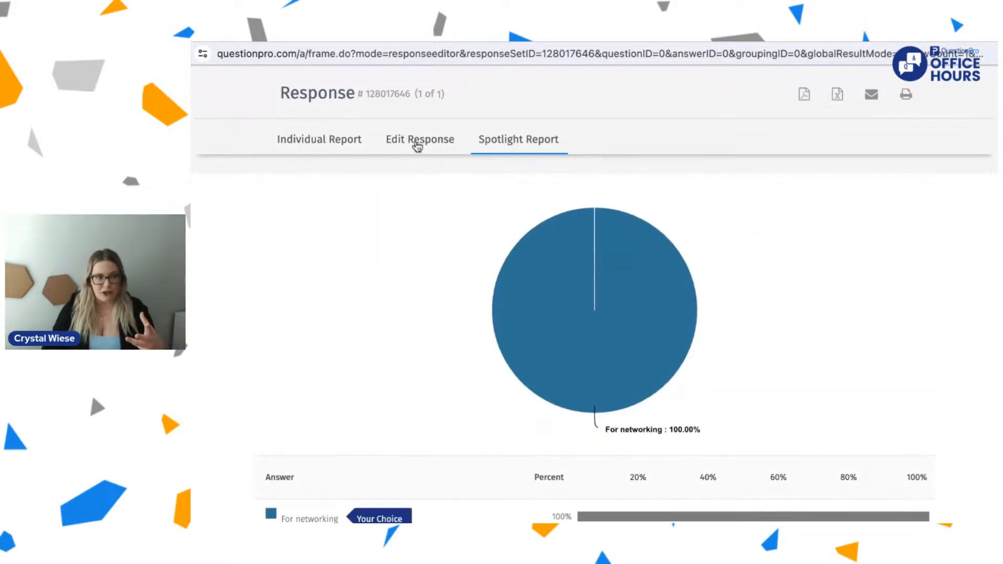
# Step: Return to the Individual Report and check its emailing option, closing it without sending the report
pyautogui.click(418, 147)
pyautogui.click(324, 138)
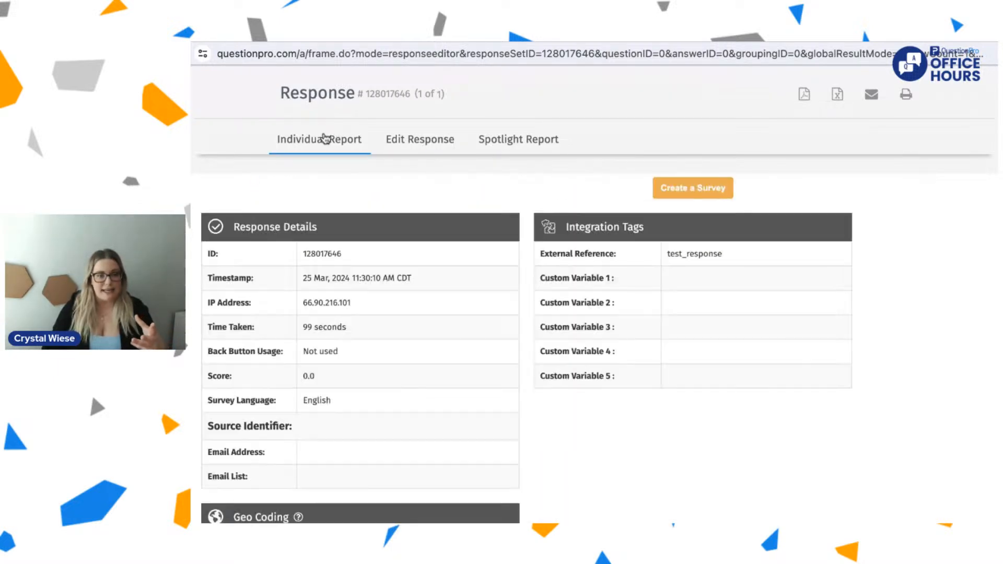
pyautogui.scroll(-1, 464, 358)
pyautogui.scroll(1, 465, 360)
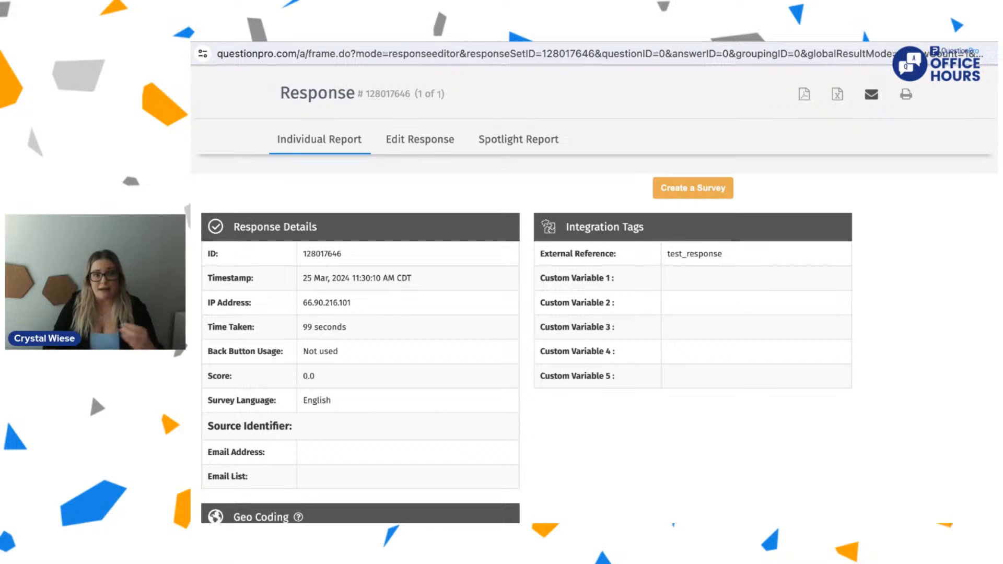
pyautogui.click(871, 95)
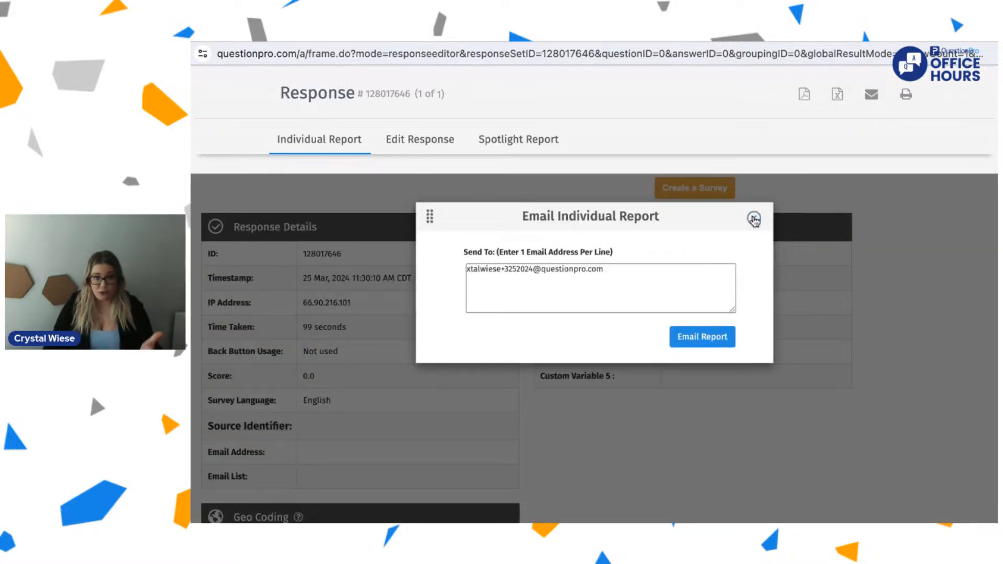
pyautogui.click(753, 220)
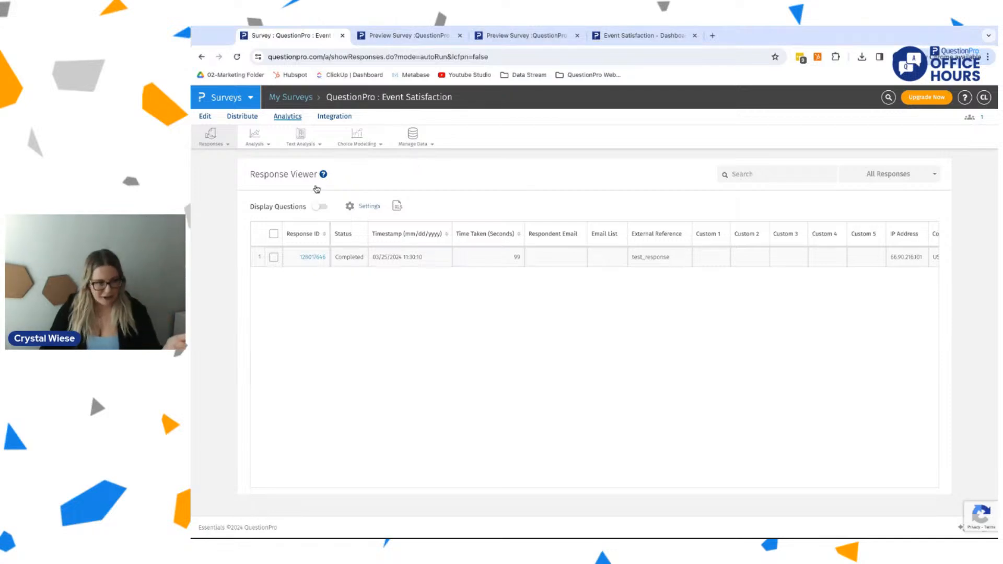
# Step: Turn on Display Questions in the Response Viewer and look across the added question and answer columns
pyautogui.click(321, 207)
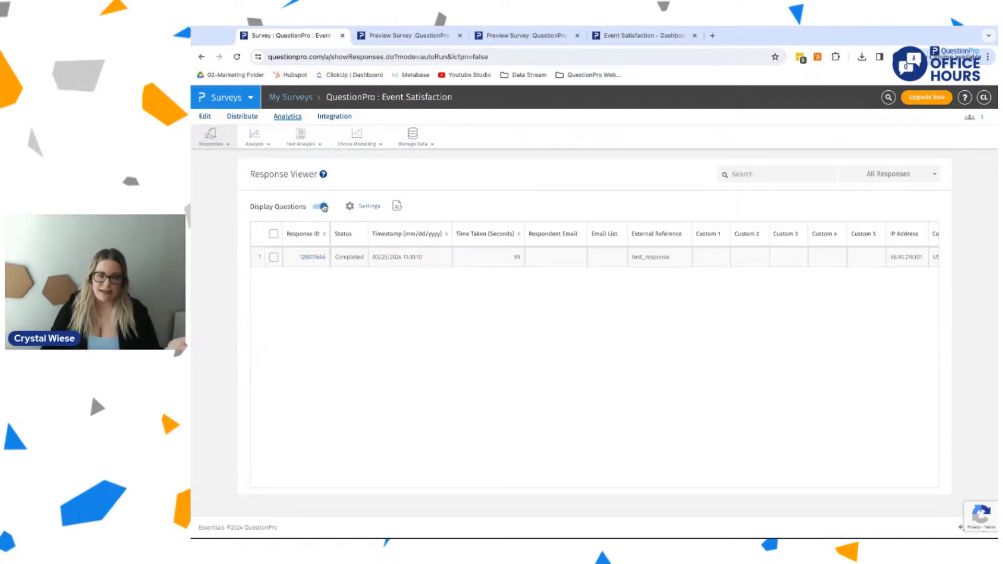
pyautogui.hscroll(10, 590, 230)
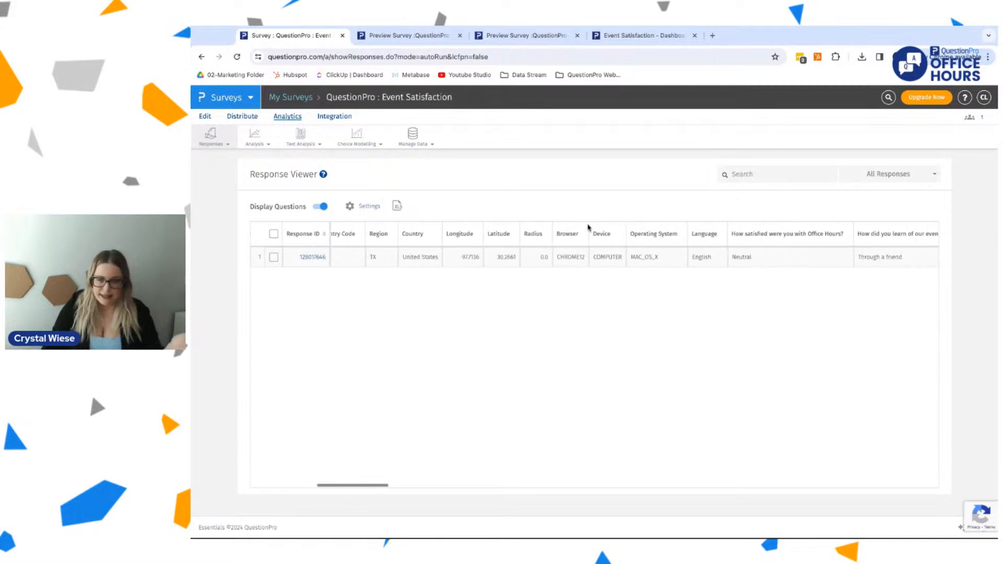
pyautogui.hscroll(15, 732, 258)
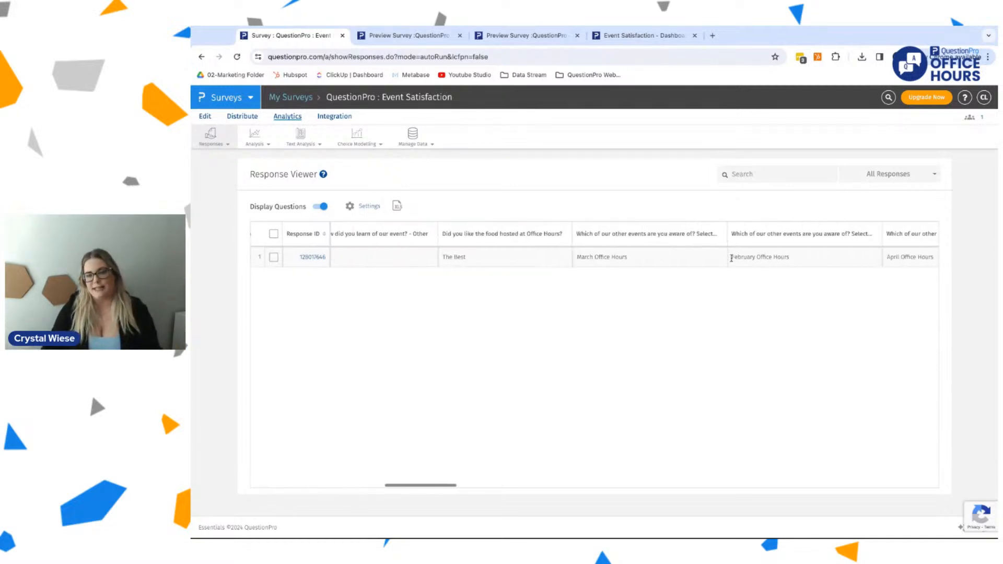
# Step: Check the response status filter choices and the data management options without applying any of them
pyautogui.click(899, 174)
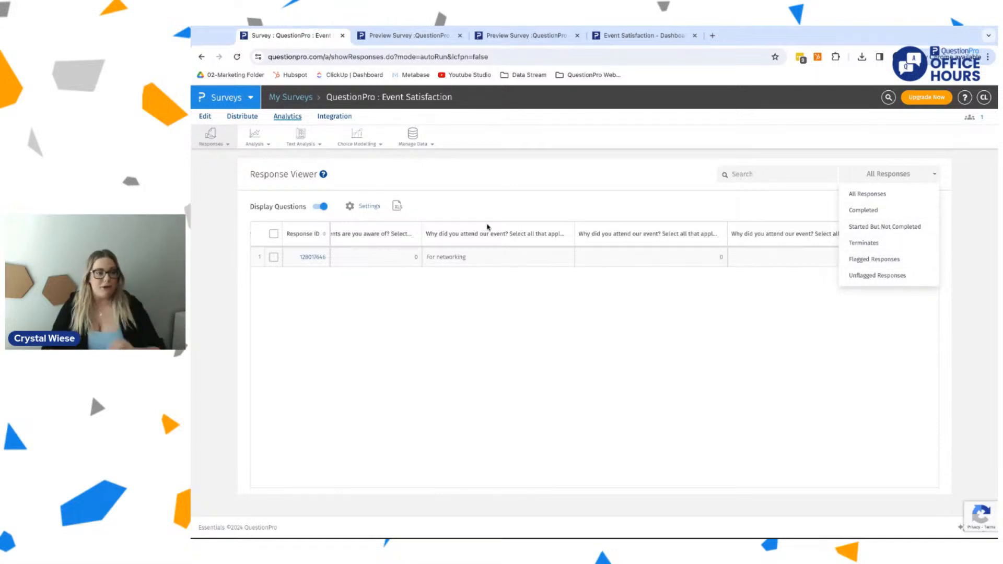
pyautogui.click(410, 140)
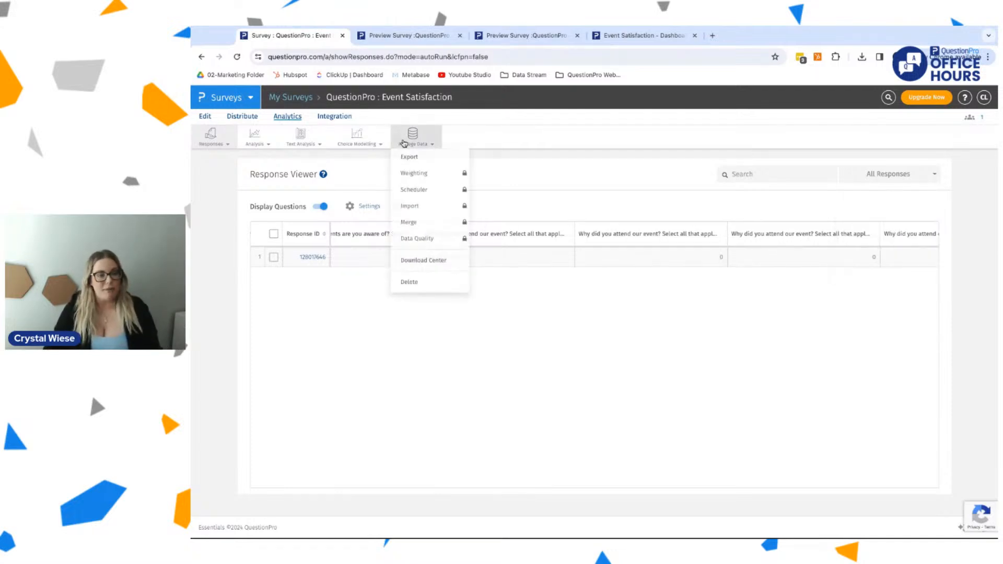
# Step: Browse the survey's available integrations and view the Google Sheets connector, returning to the integrations list
pyautogui.click(345, 116)
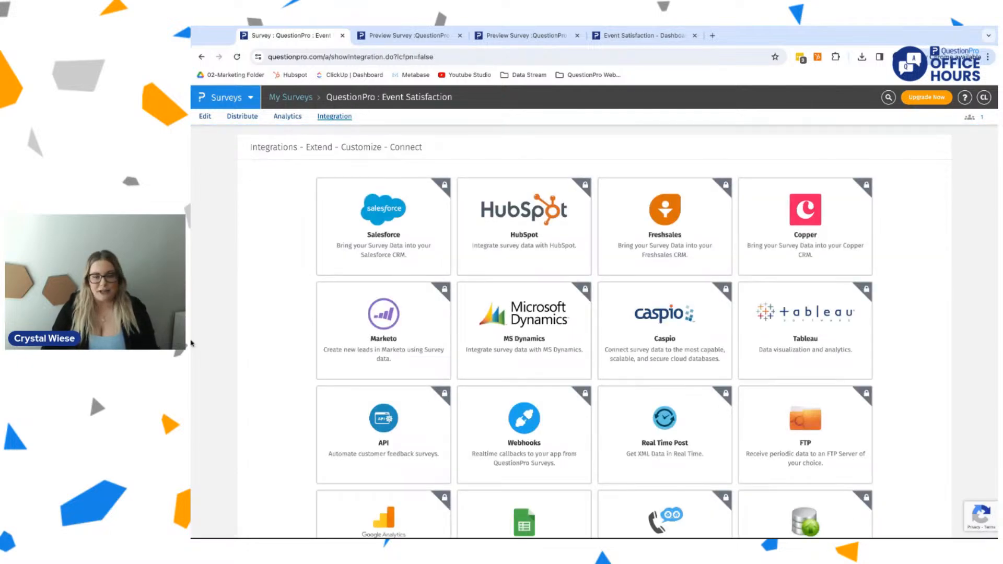
pyautogui.scroll(-4, 246, 403)
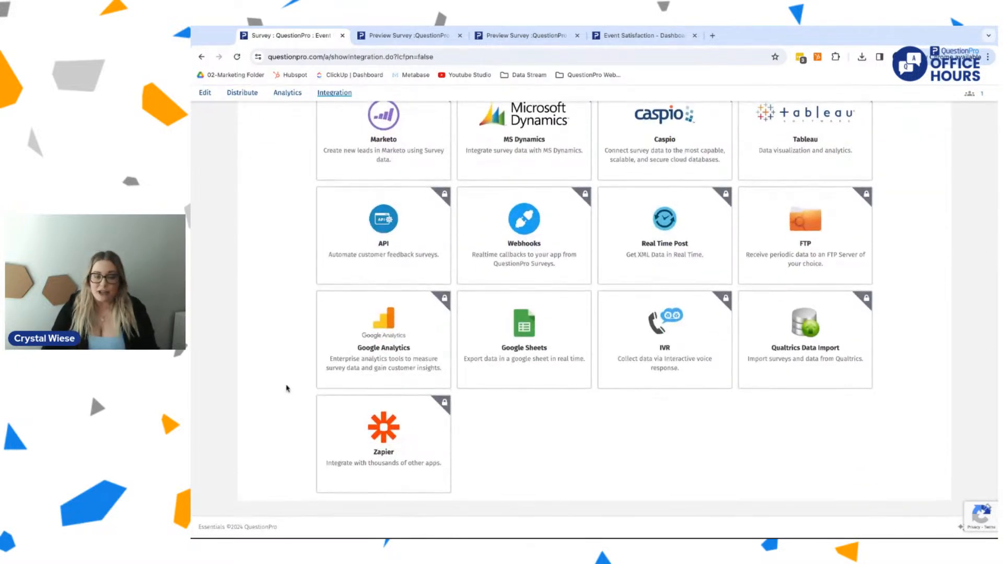
pyautogui.click(525, 357)
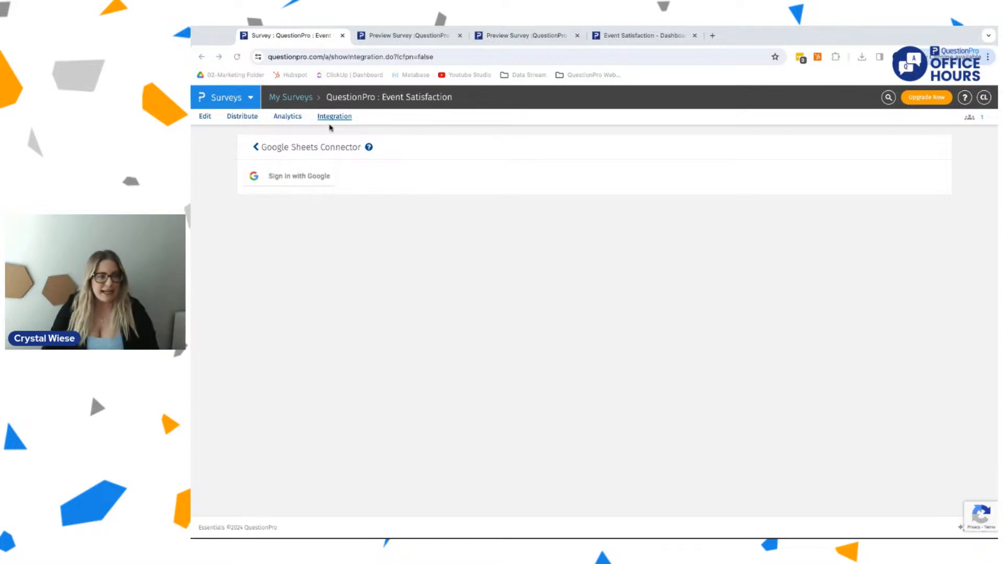
pyautogui.click(256, 148)
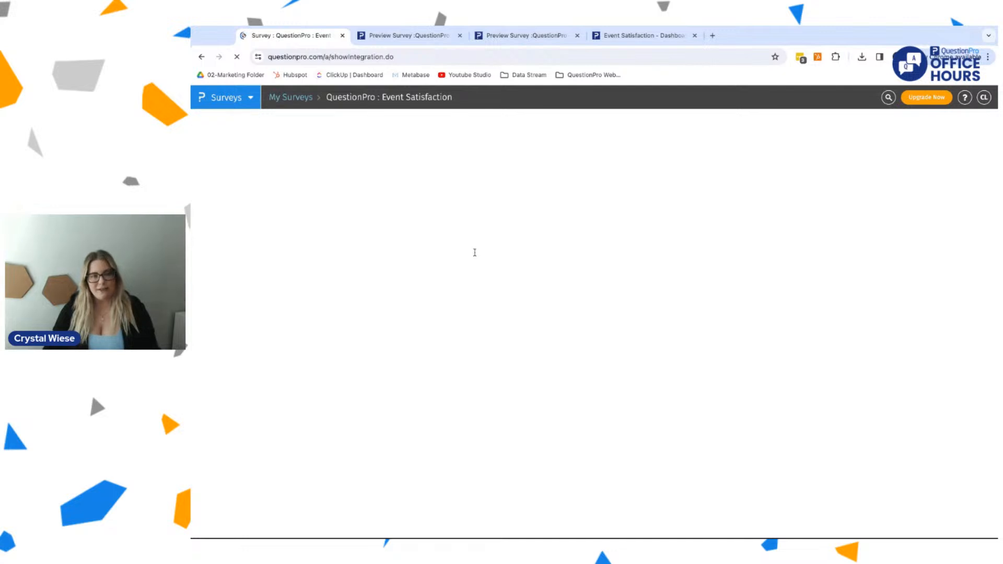